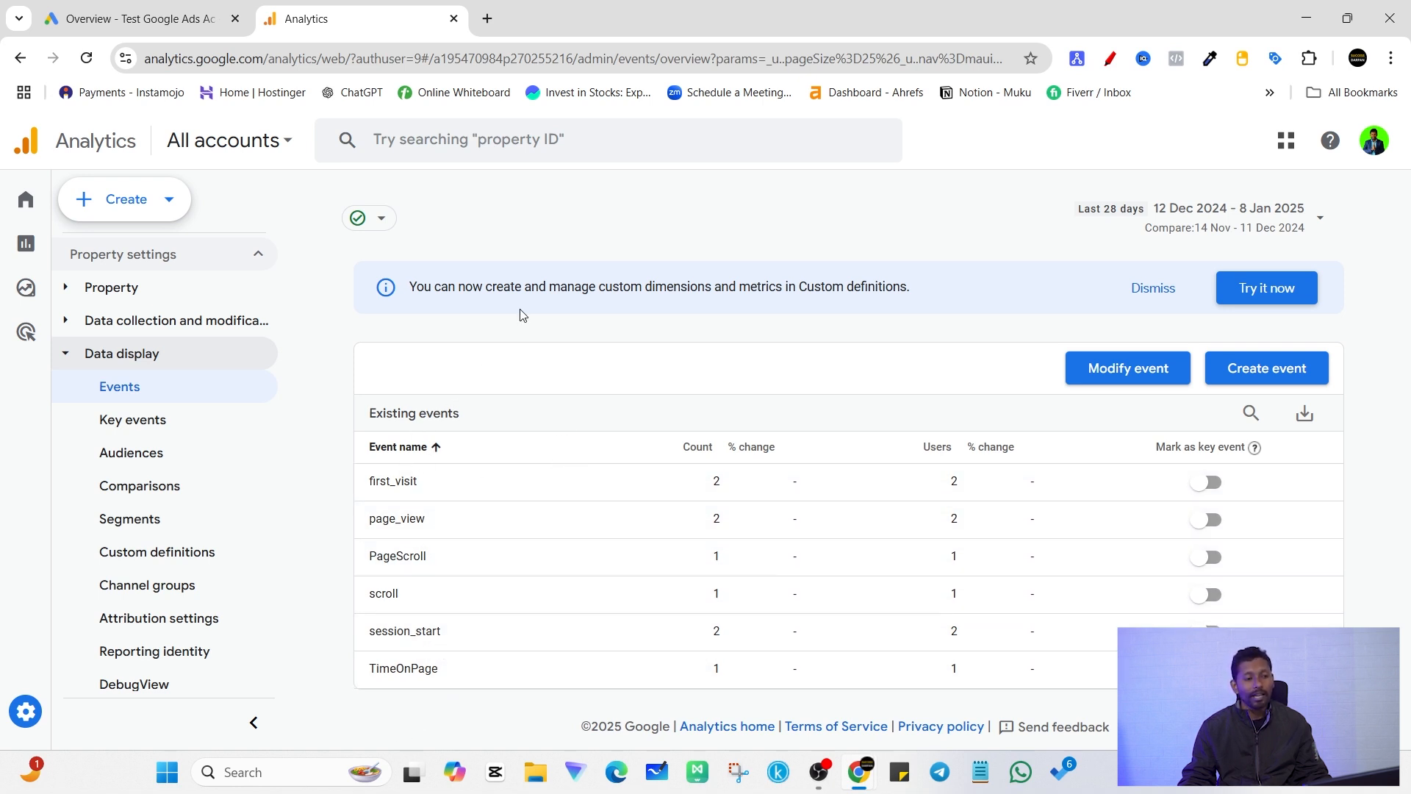
# Step: Review the property's existing events, including page_view, and its list of key events
pyautogui.click(1153, 288)
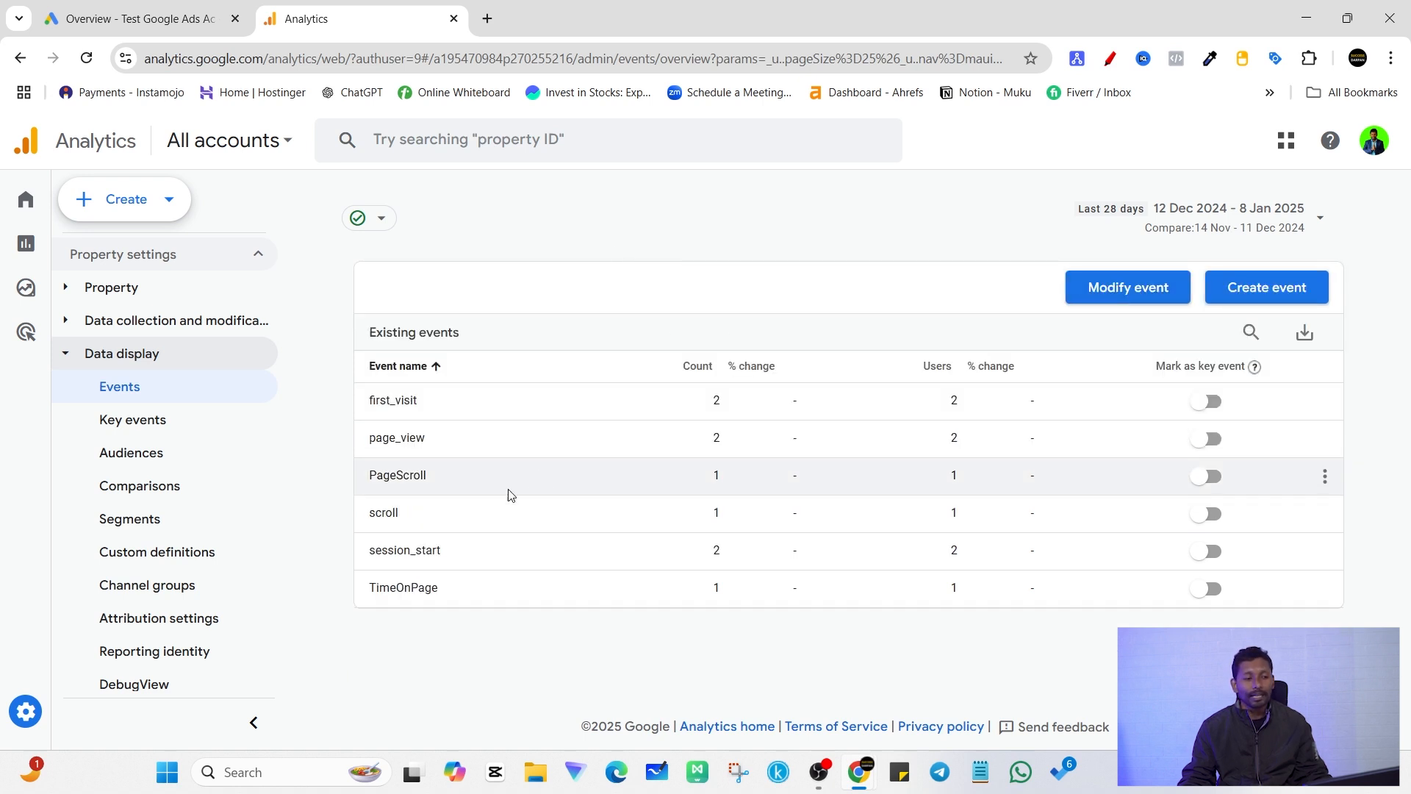
pyautogui.moveTo(369, 437); pyautogui.dragTo(426, 439)
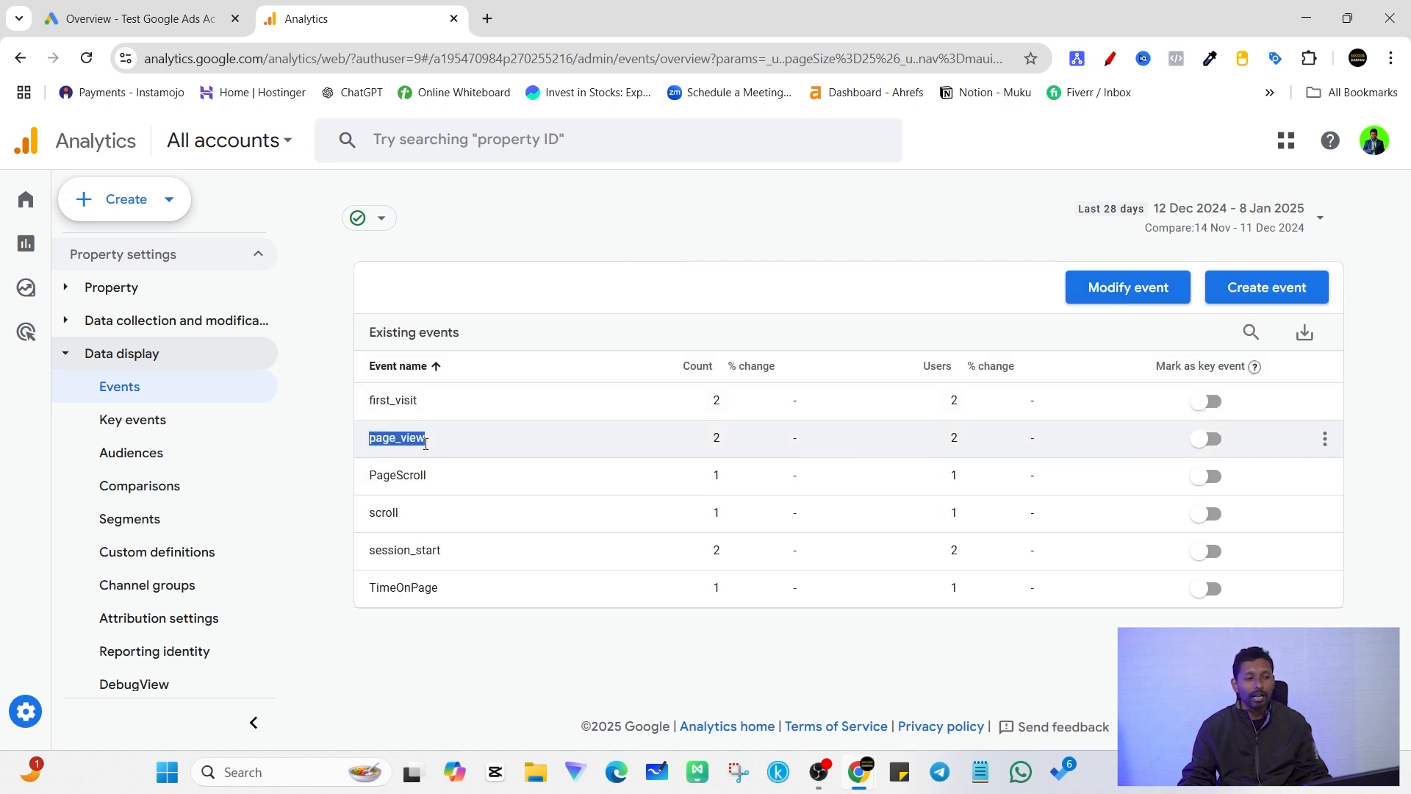
pyautogui.click(600, 223)
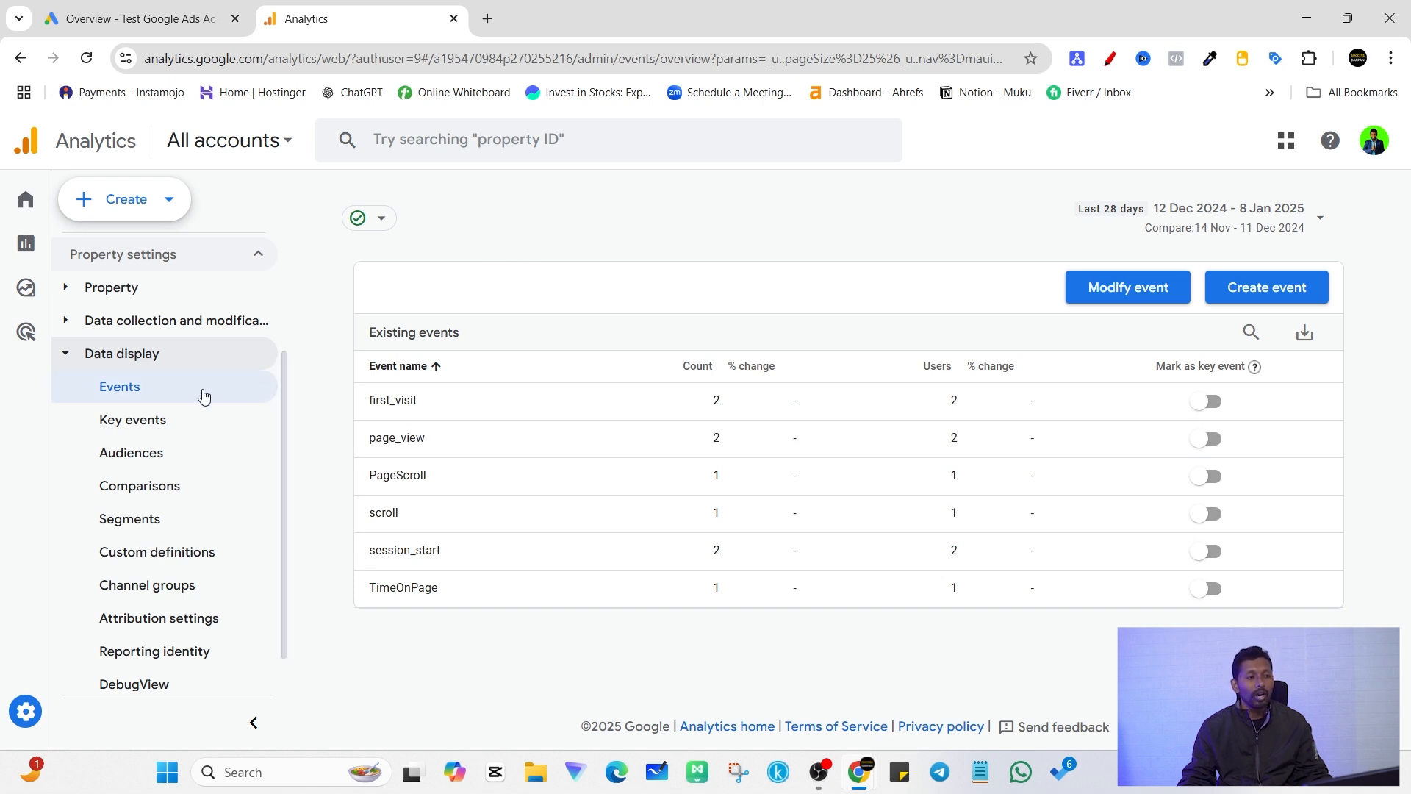
pyautogui.click(177, 387)
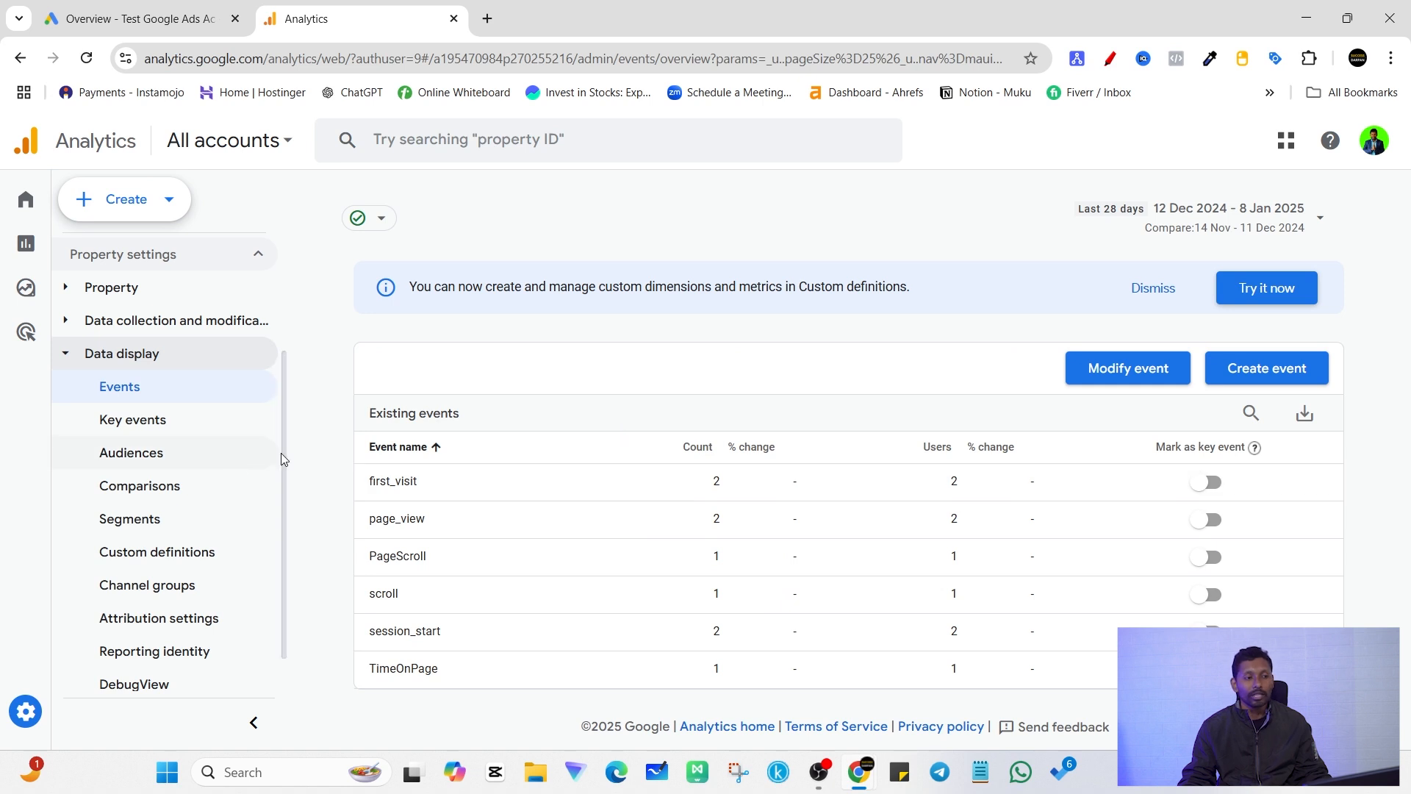
pyautogui.click(173, 418)
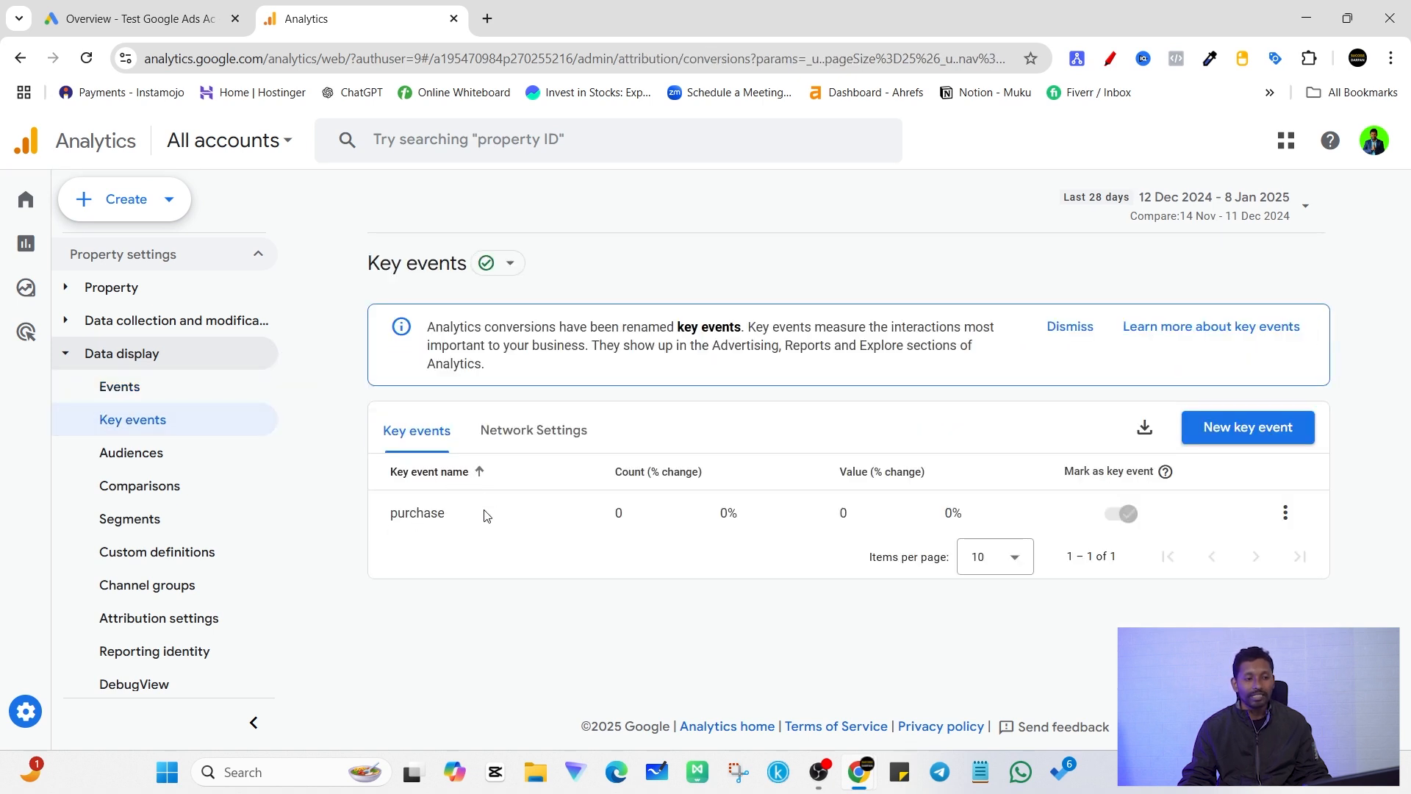
pyautogui.click(156, 394)
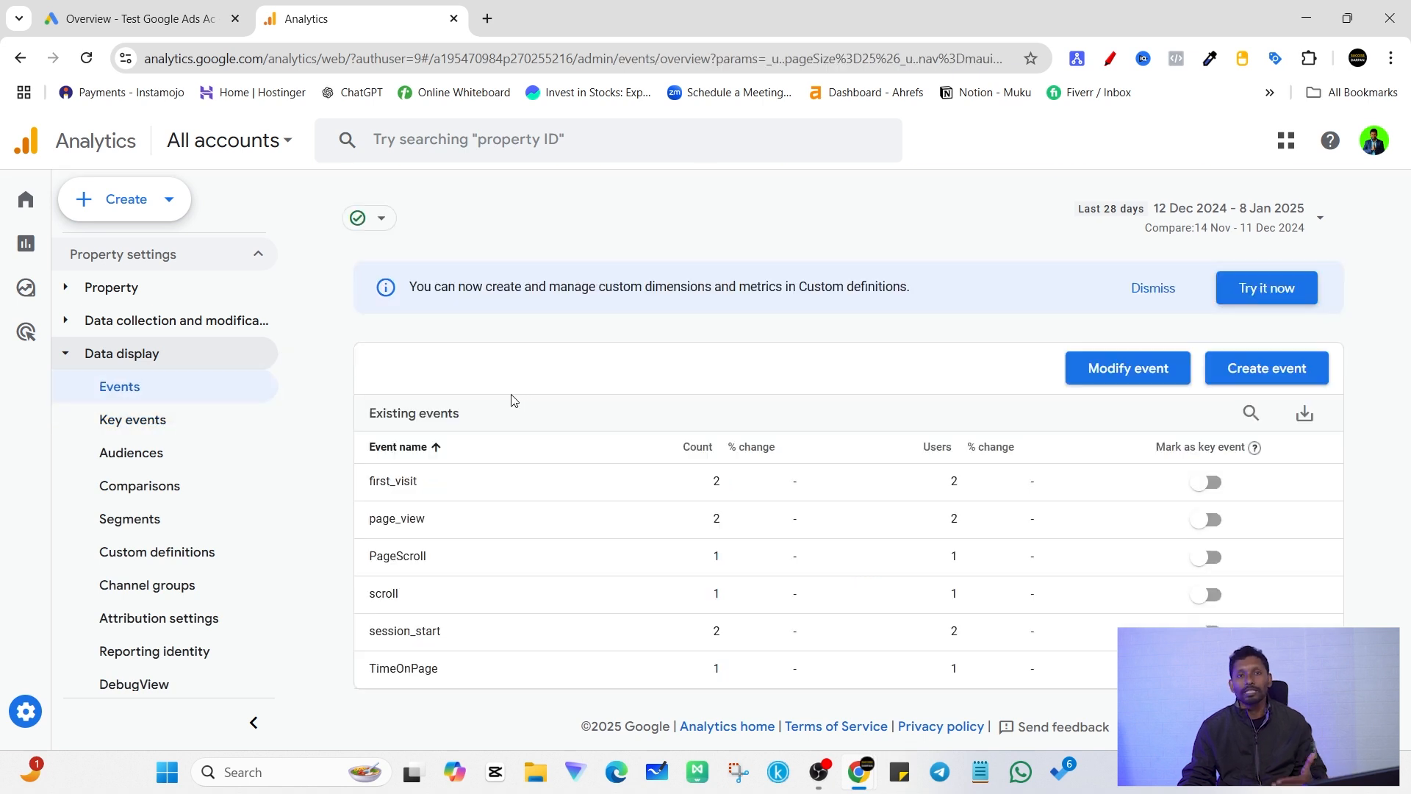
pyautogui.moveTo(431, 523); pyautogui.dragTo(365, 533)
pyautogui.click(532, 239)
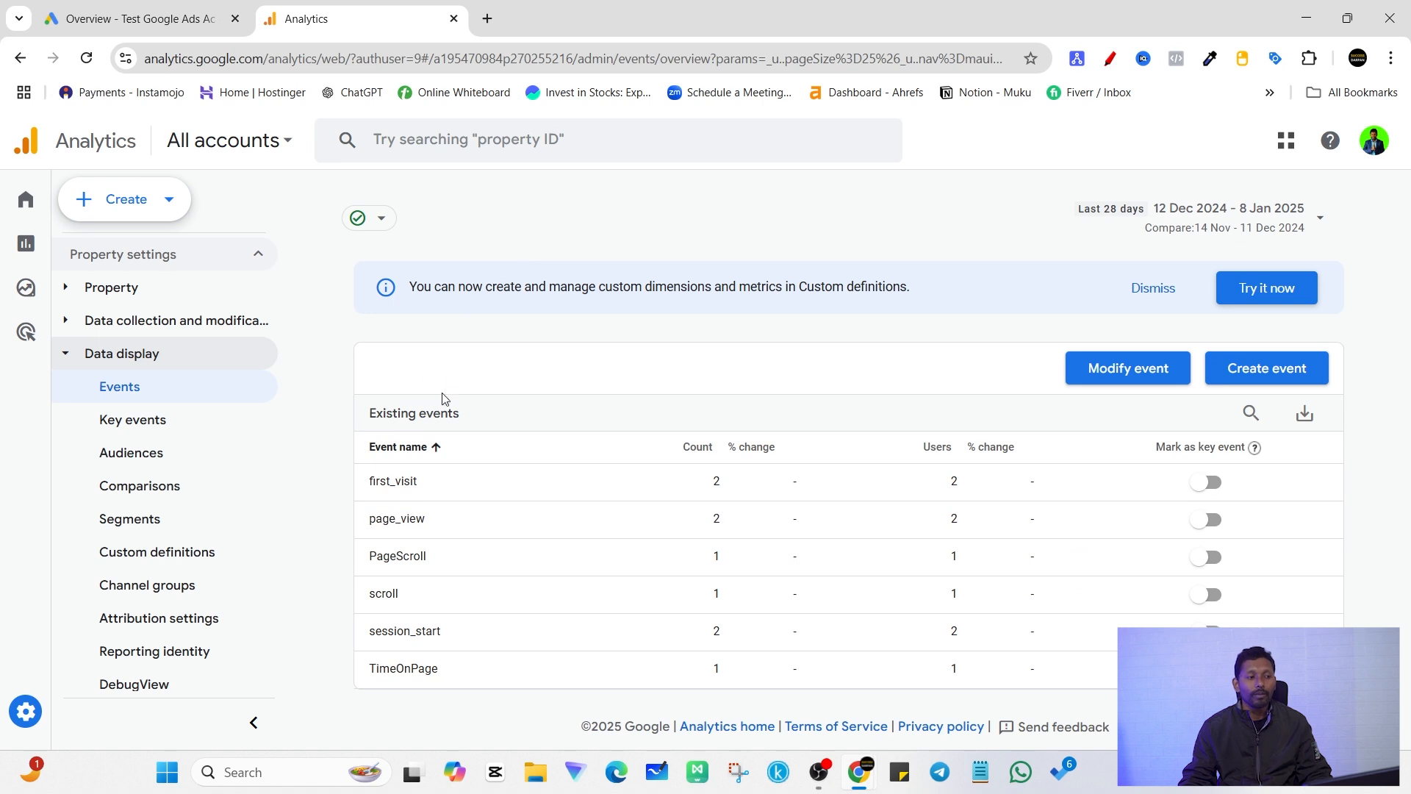
# Step: Start building a new audience for the property and review the prebuilt audience suggestions
pyautogui.click(146, 453)
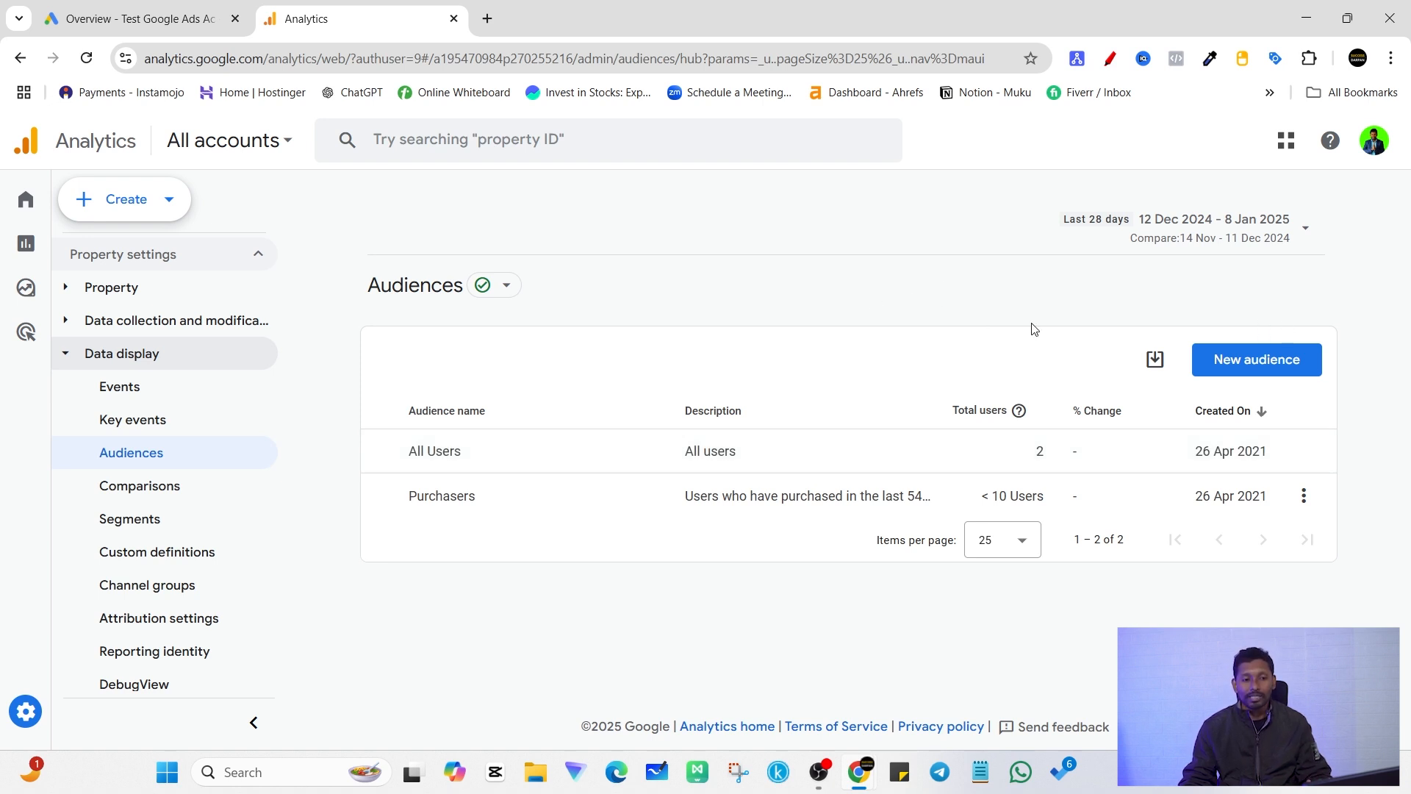
pyautogui.click(1256, 360)
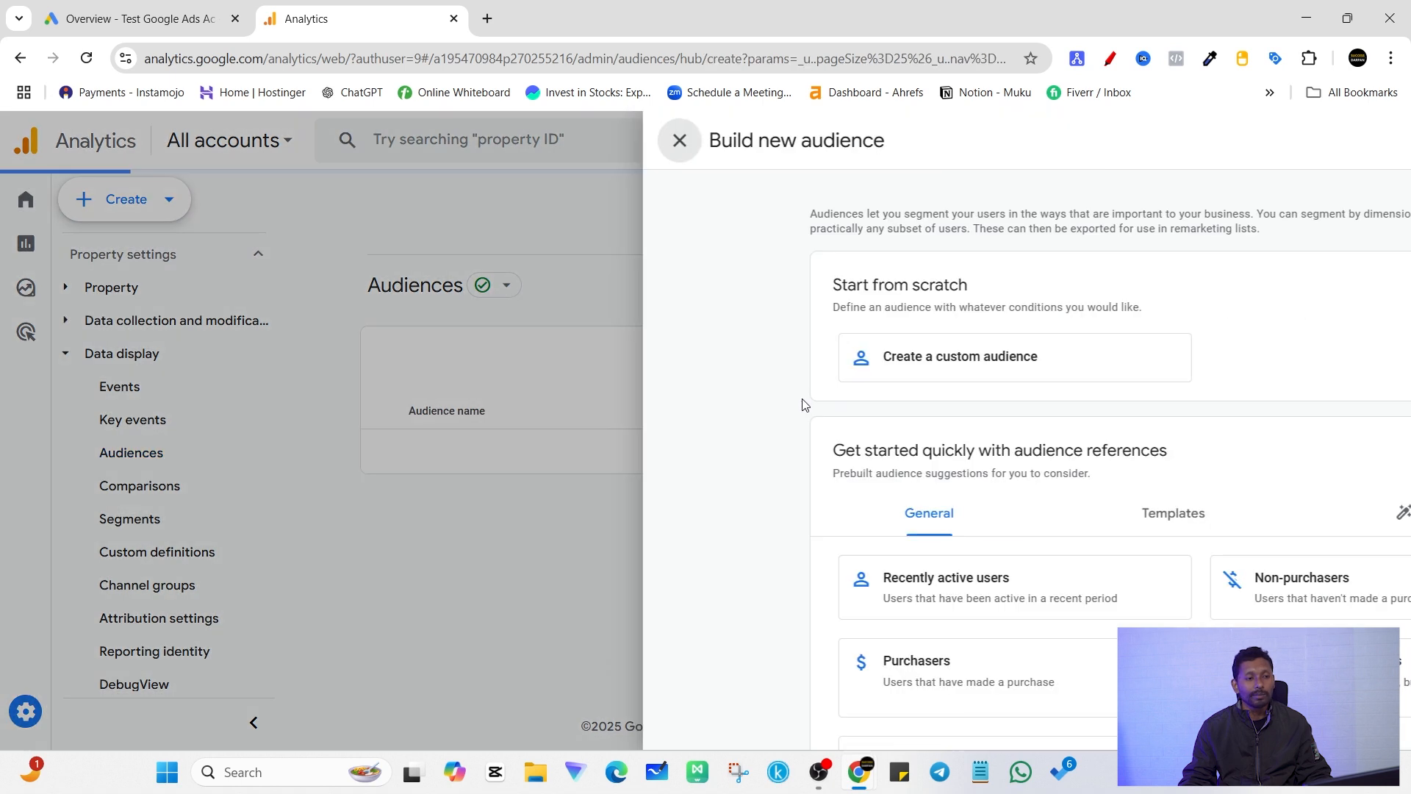
pyautogui.scroll(-2, 756, 529)
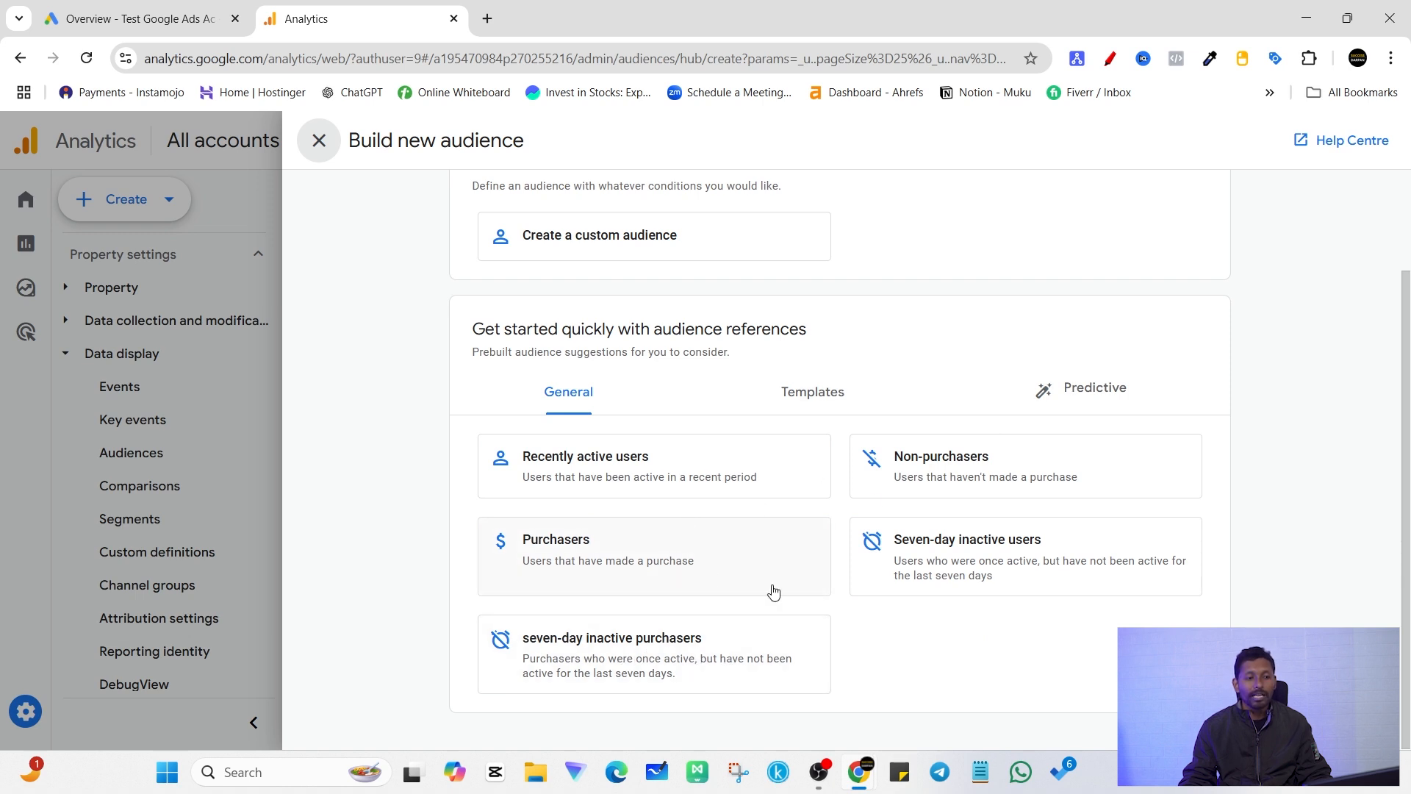
pyautogui.scroll(2, 777, 365)
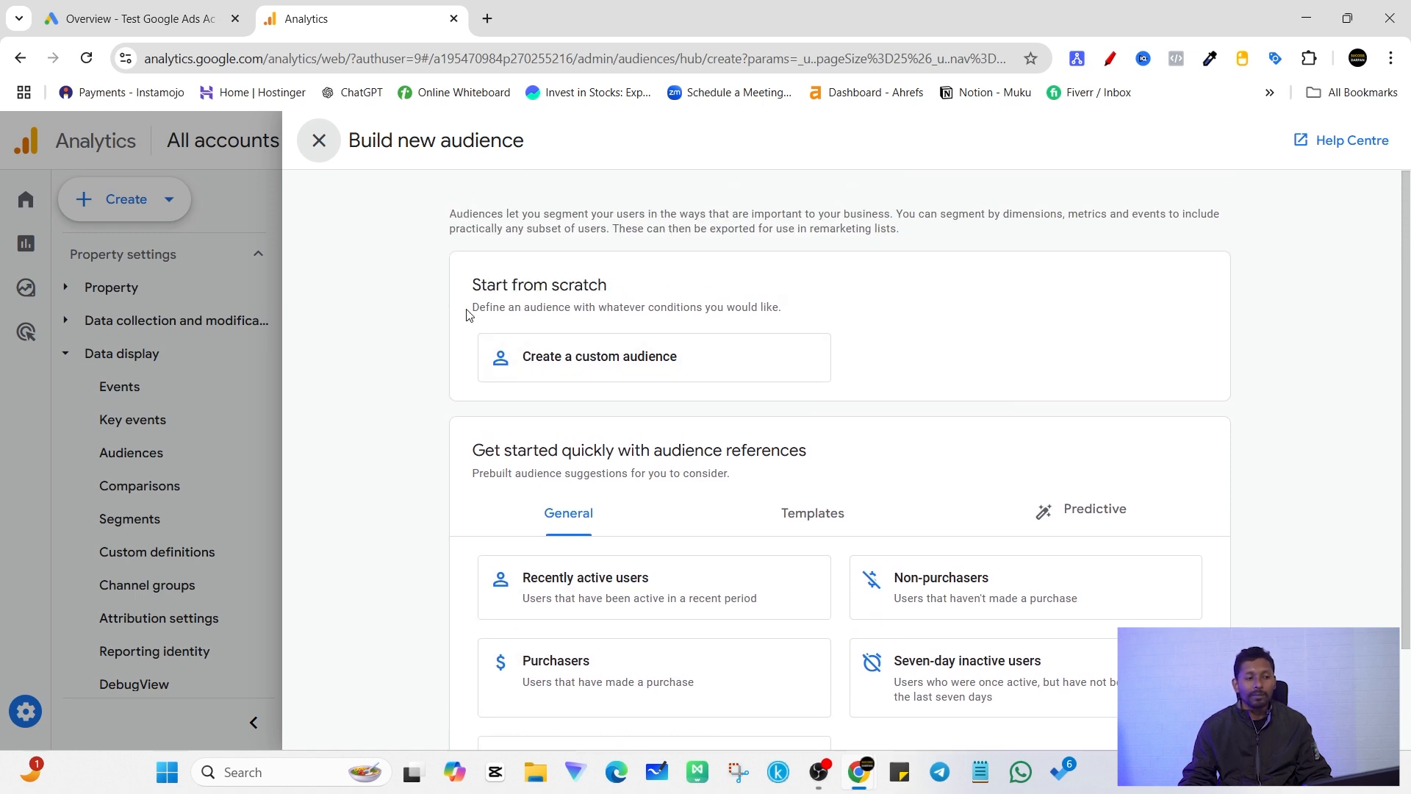
# Step: Create a custom audience from scratch instead of using a prebuilt suggestion
pyautogui.moveTo(472, 285); pyautogui.dragTo(616, 287)
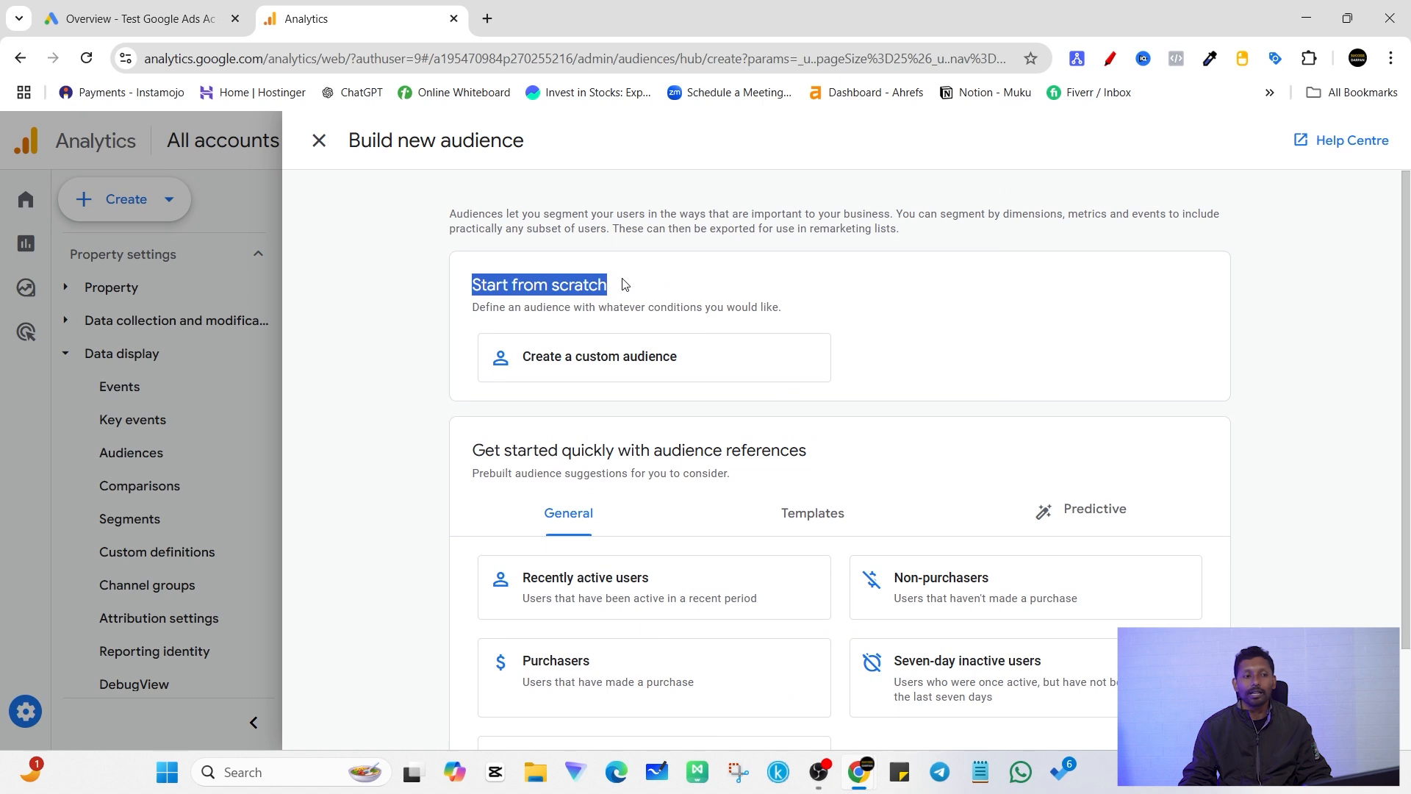
pyautogui.click(646, 231)
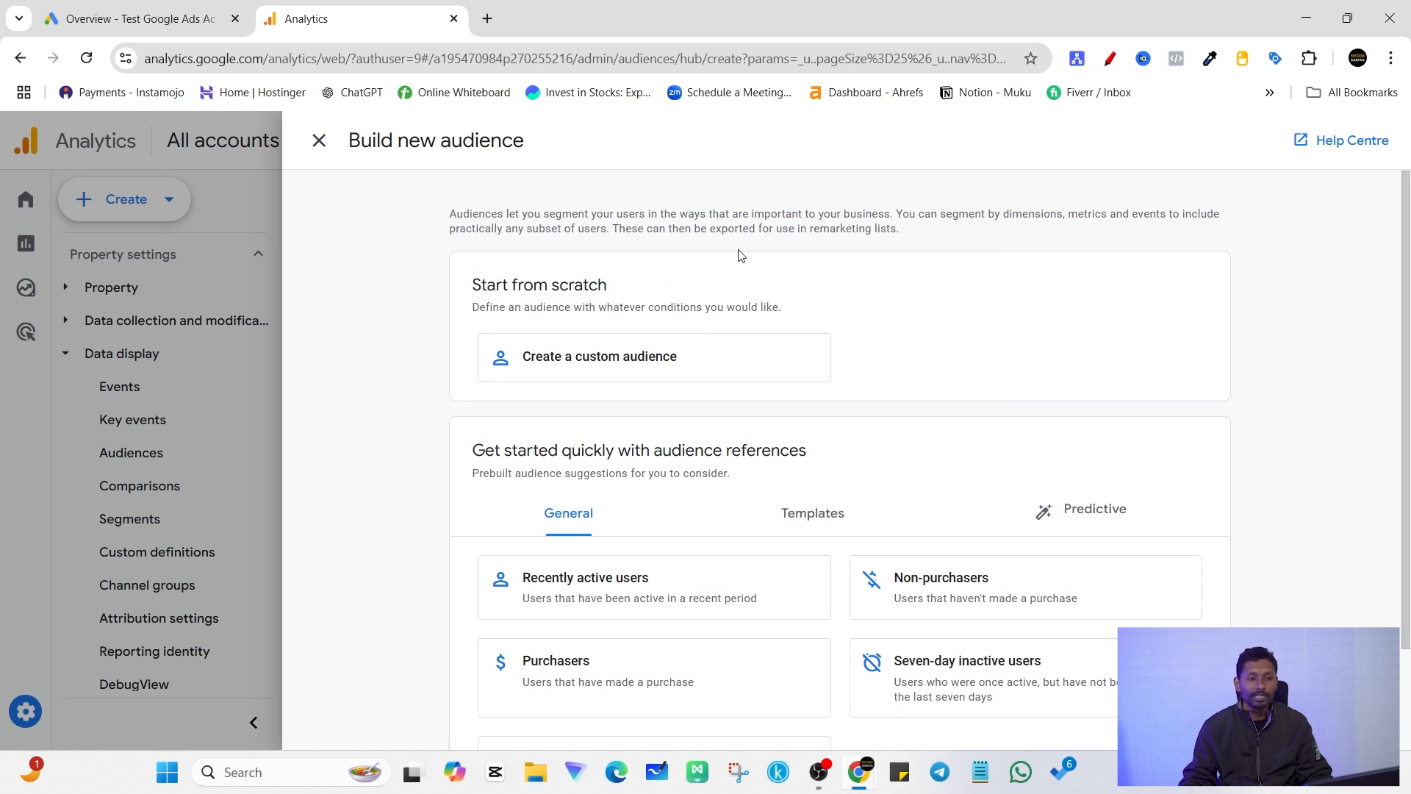
pyautogui.click(616, 369)
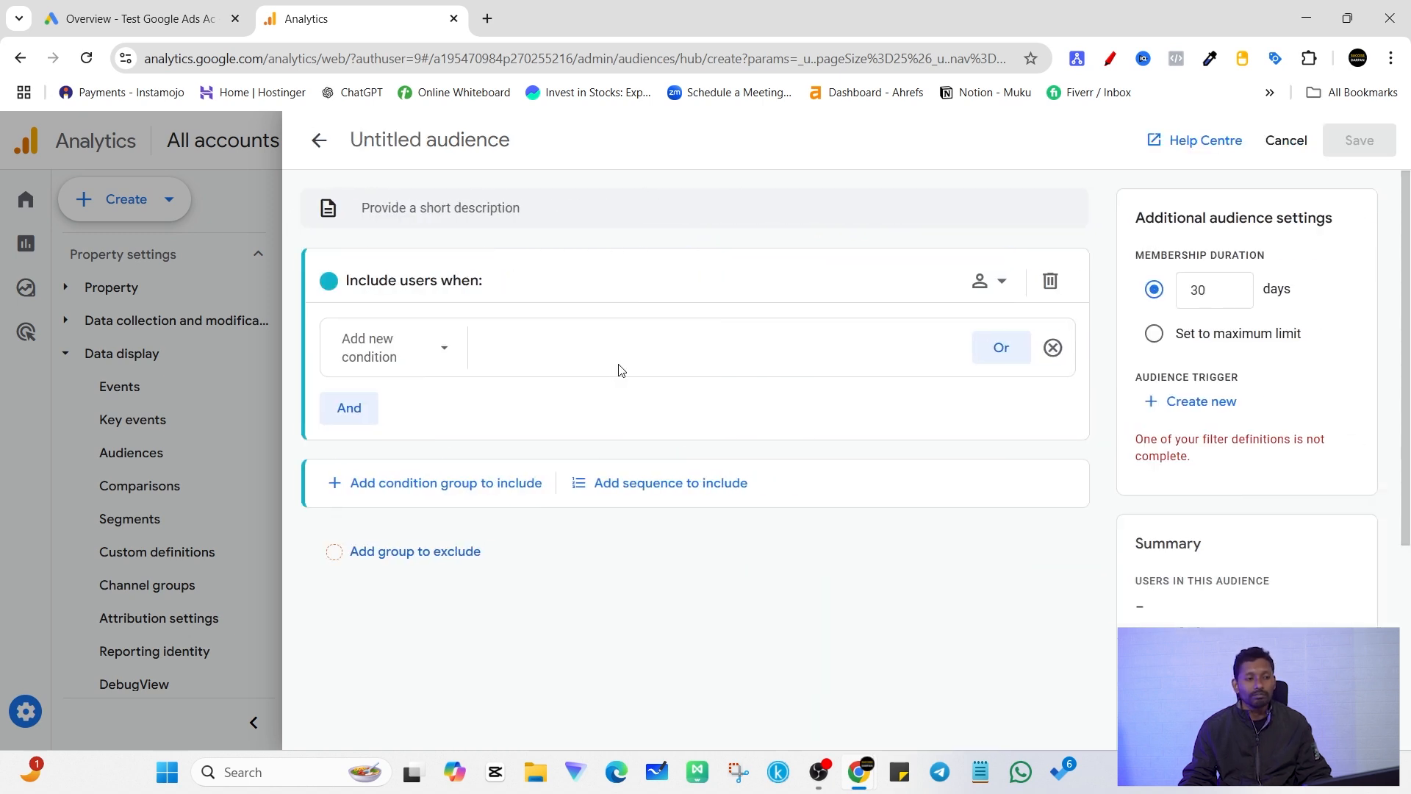
pyautogui.click(319, 140)
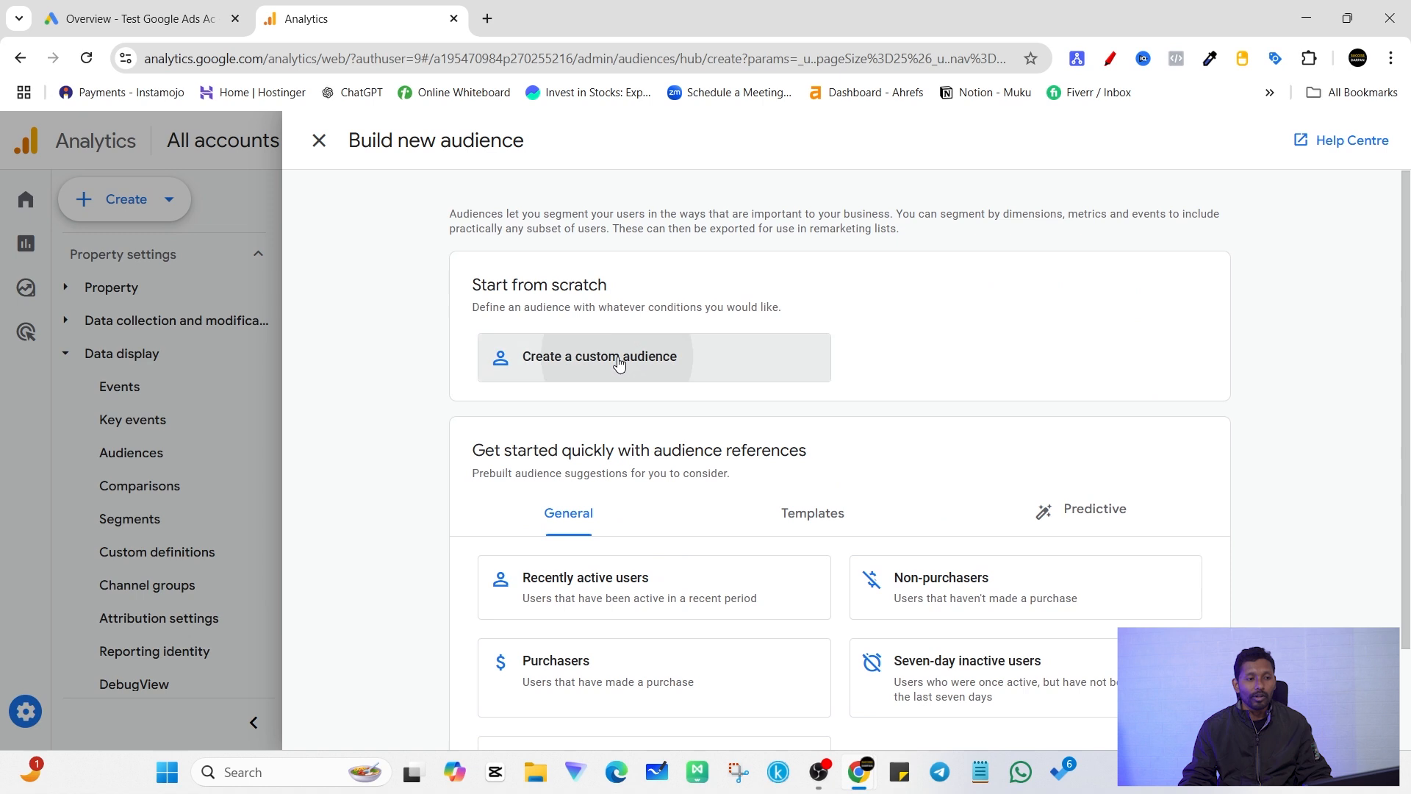
pyautogui.click(635, 366)
# Step: Examine the Geography, Gaming and Page / screen dimensions available for the audience's new condition
pyautogui.click(430, 358)
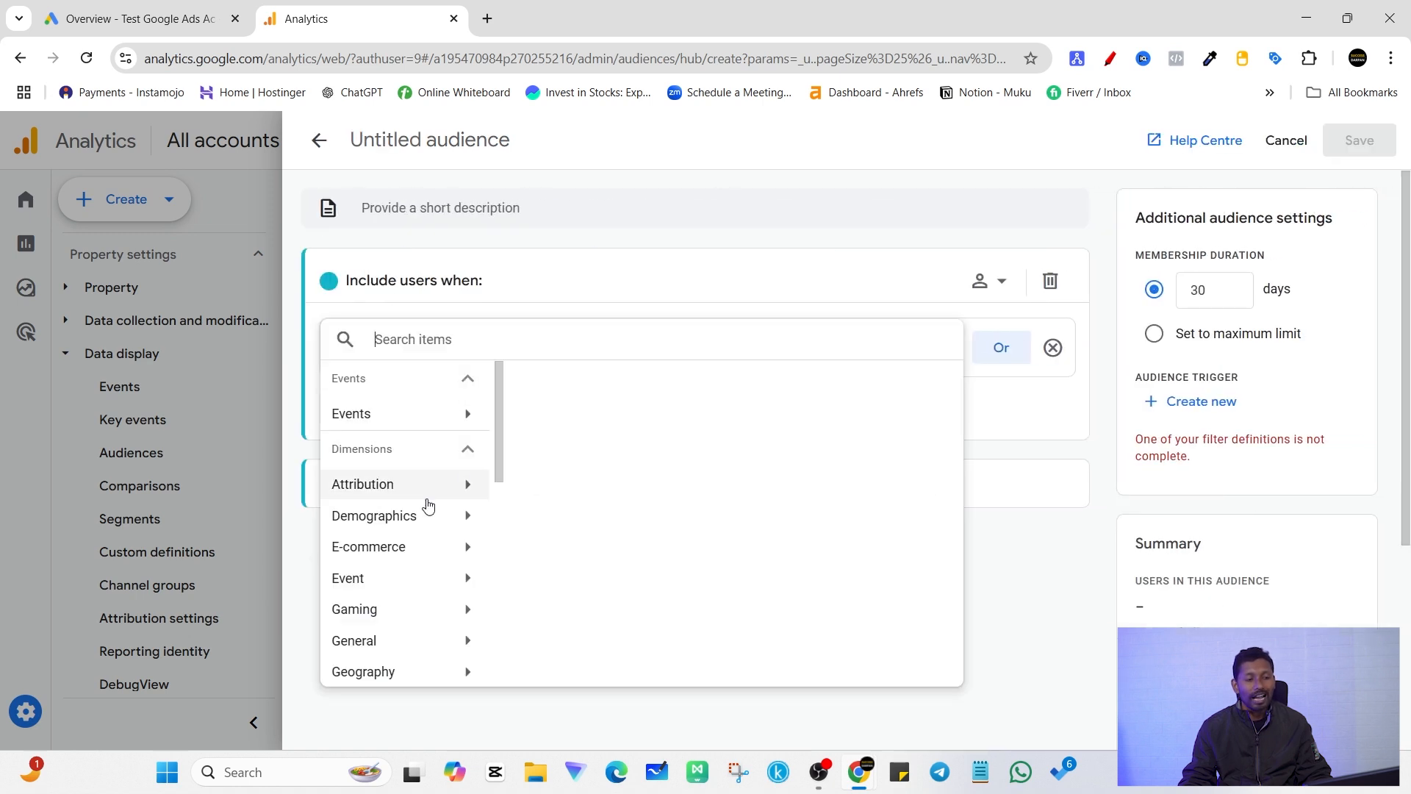
pyautogui.scroll(-3, 440, 521)
pyautogui.scroll(-2, 441, 500)
pyautogui.scroll(2, 412, 529)
pyautogui.click(390, 487)
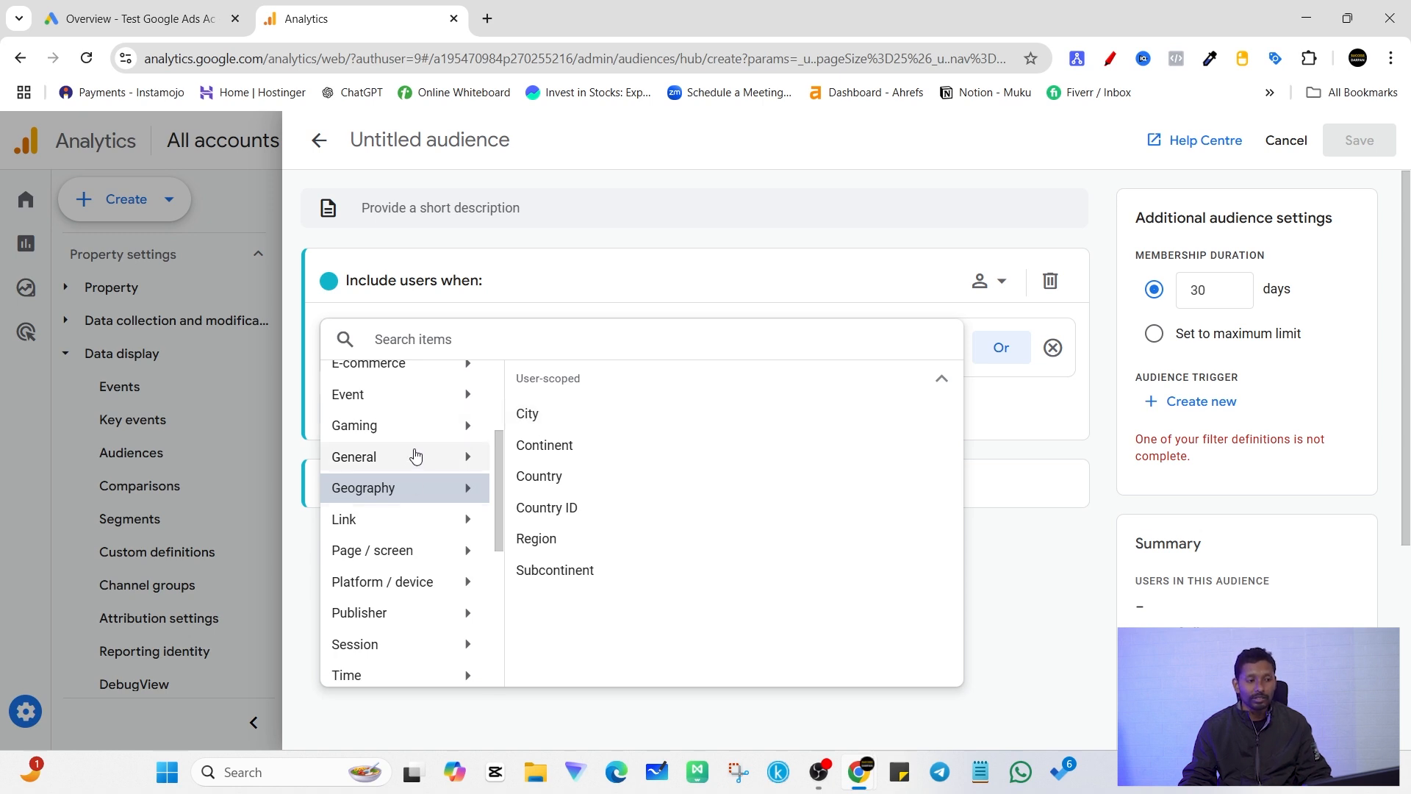
pyautogui.click(441, 426)
pyautogui.scroll(-3, 447, 542)
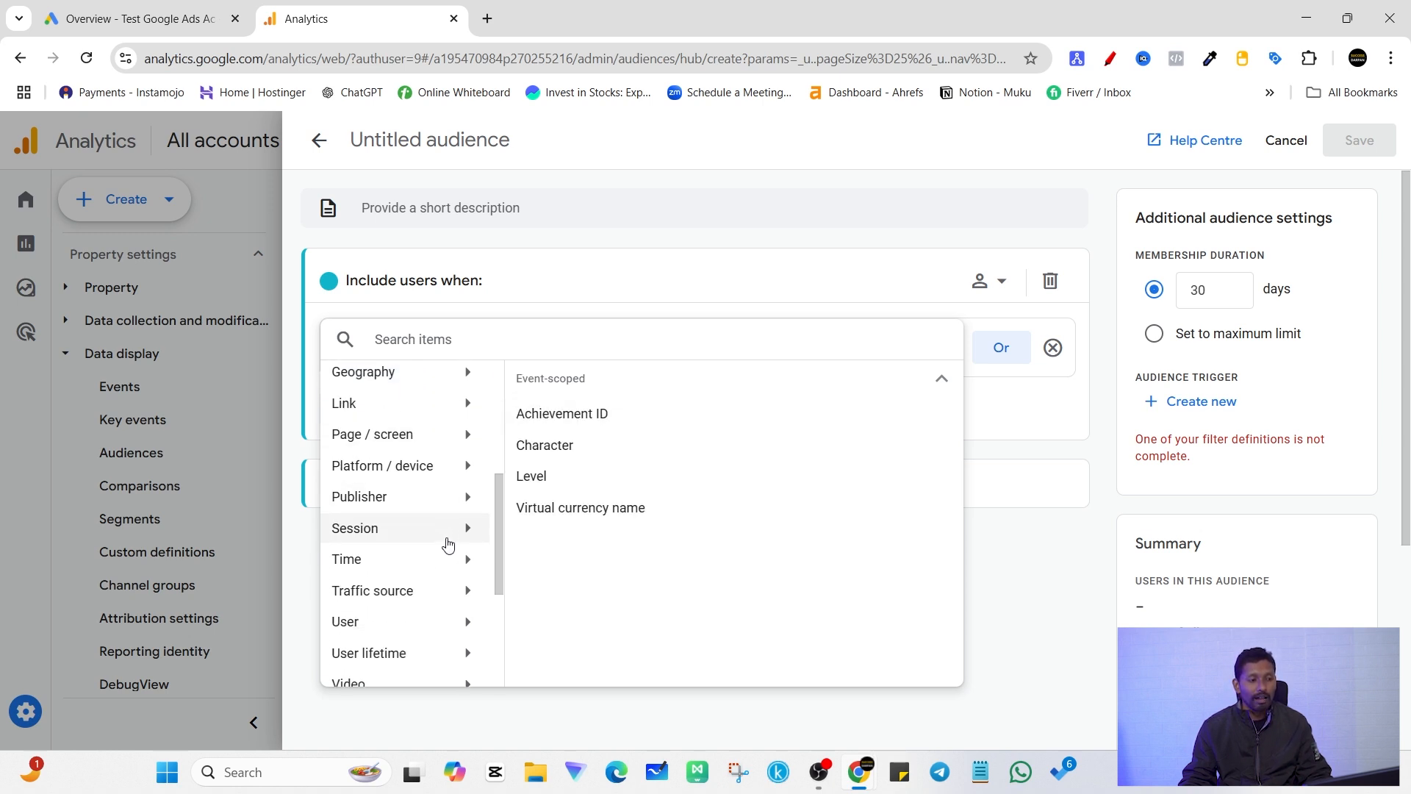
pyautogui.scroll(3, 415, 397)
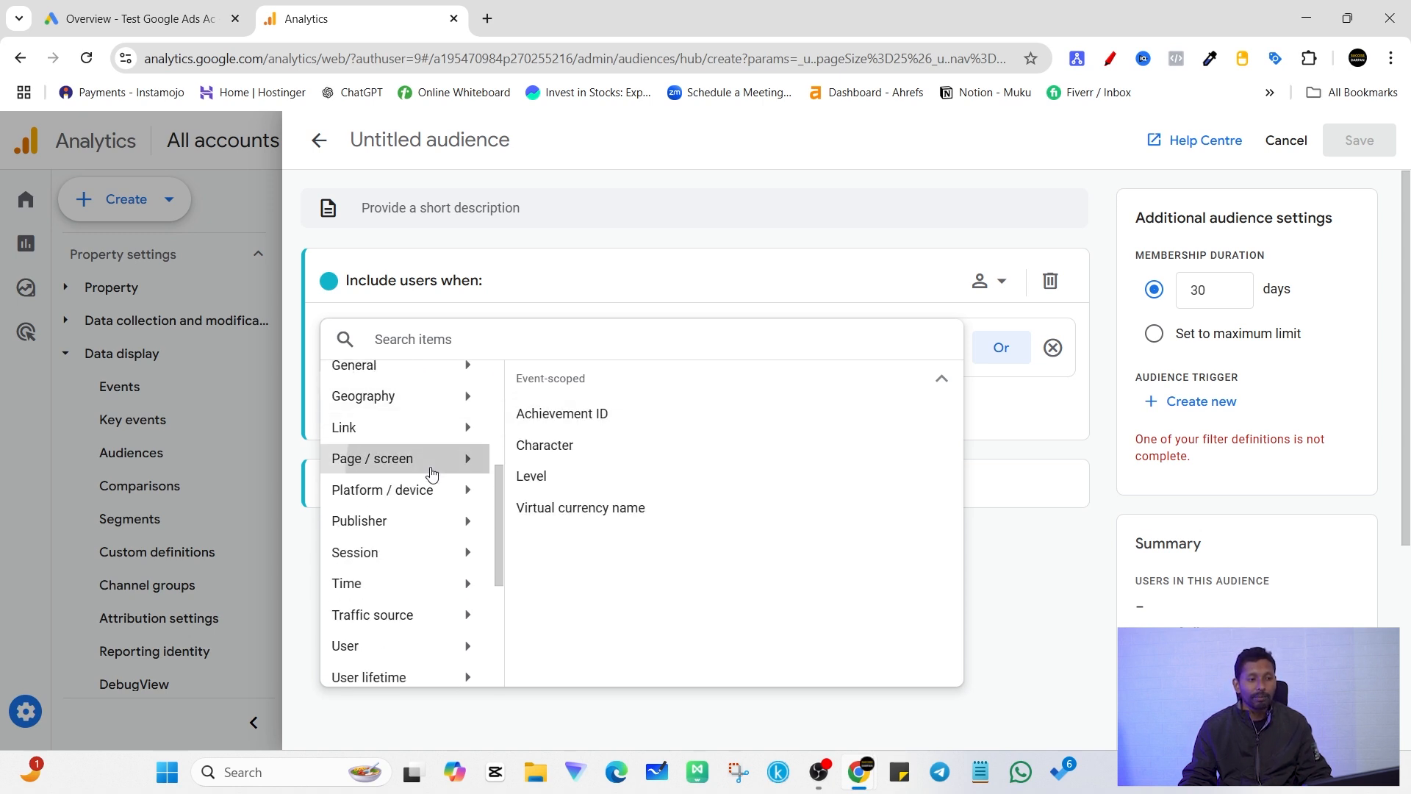
pyautogui.click(433, 461)
pyautogui.scroll(-1, 581, 574)
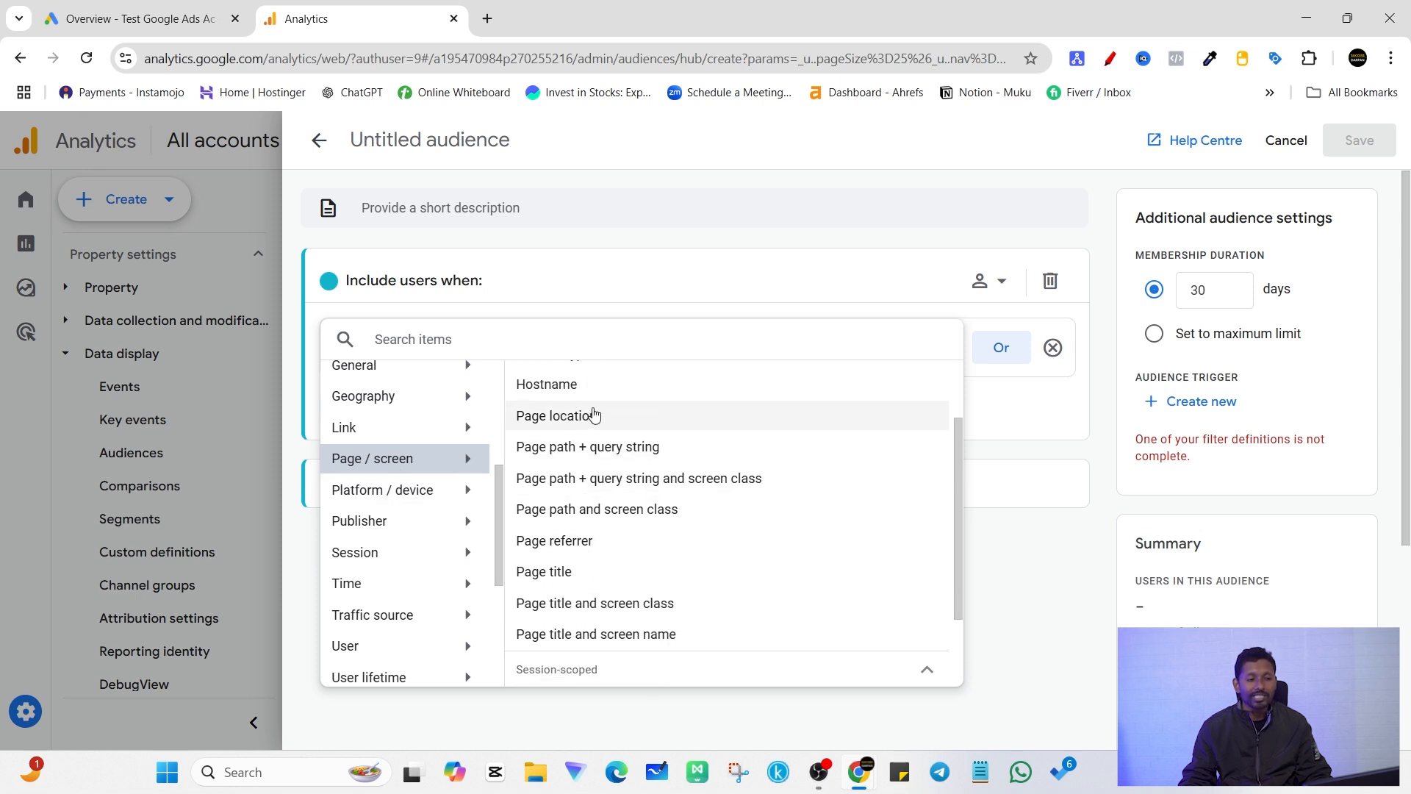
pyautogui.scroll(-1, 411, 515)
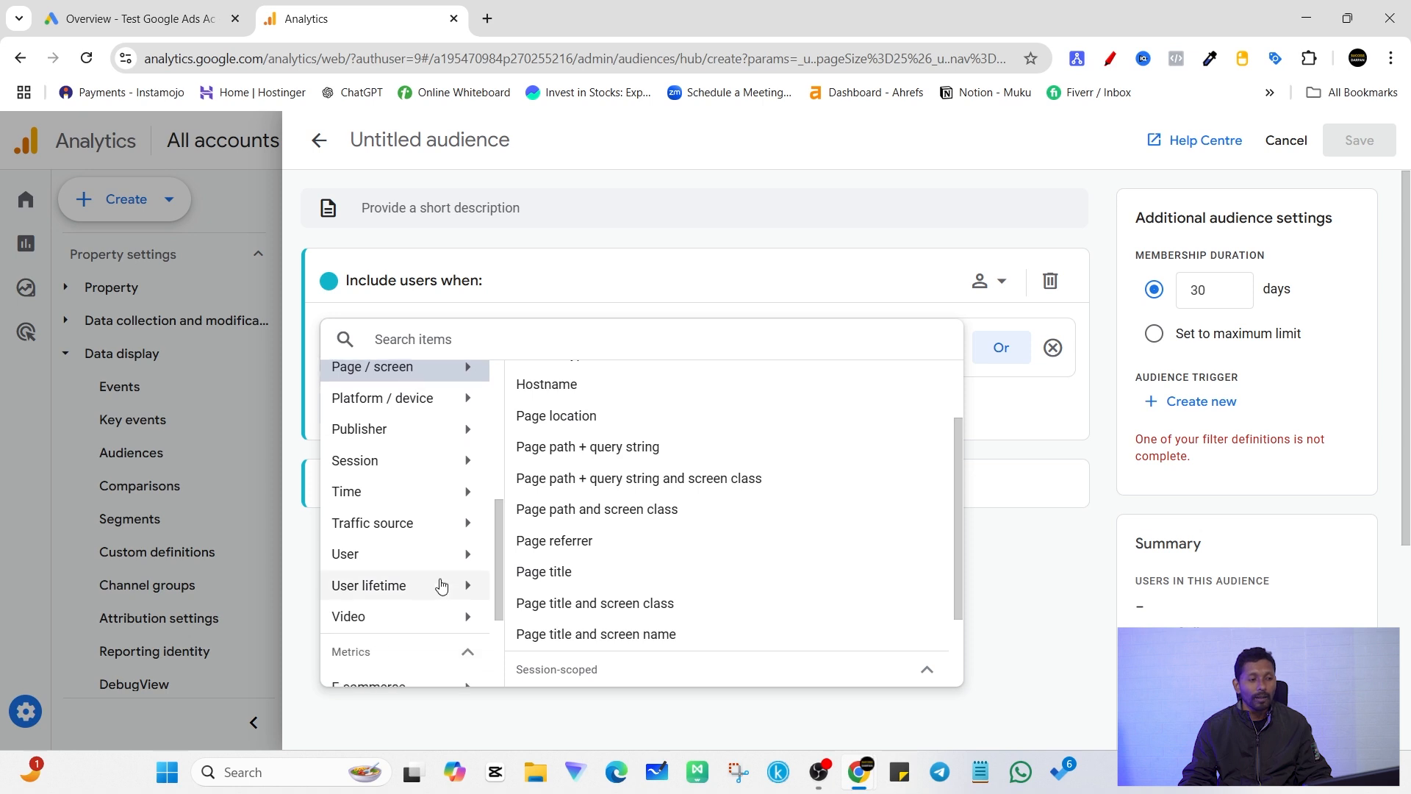
# Step: Examine the Time, Session and Demographics dimensions and the metric categories available for the condition
pyautogui.click(378, 493)
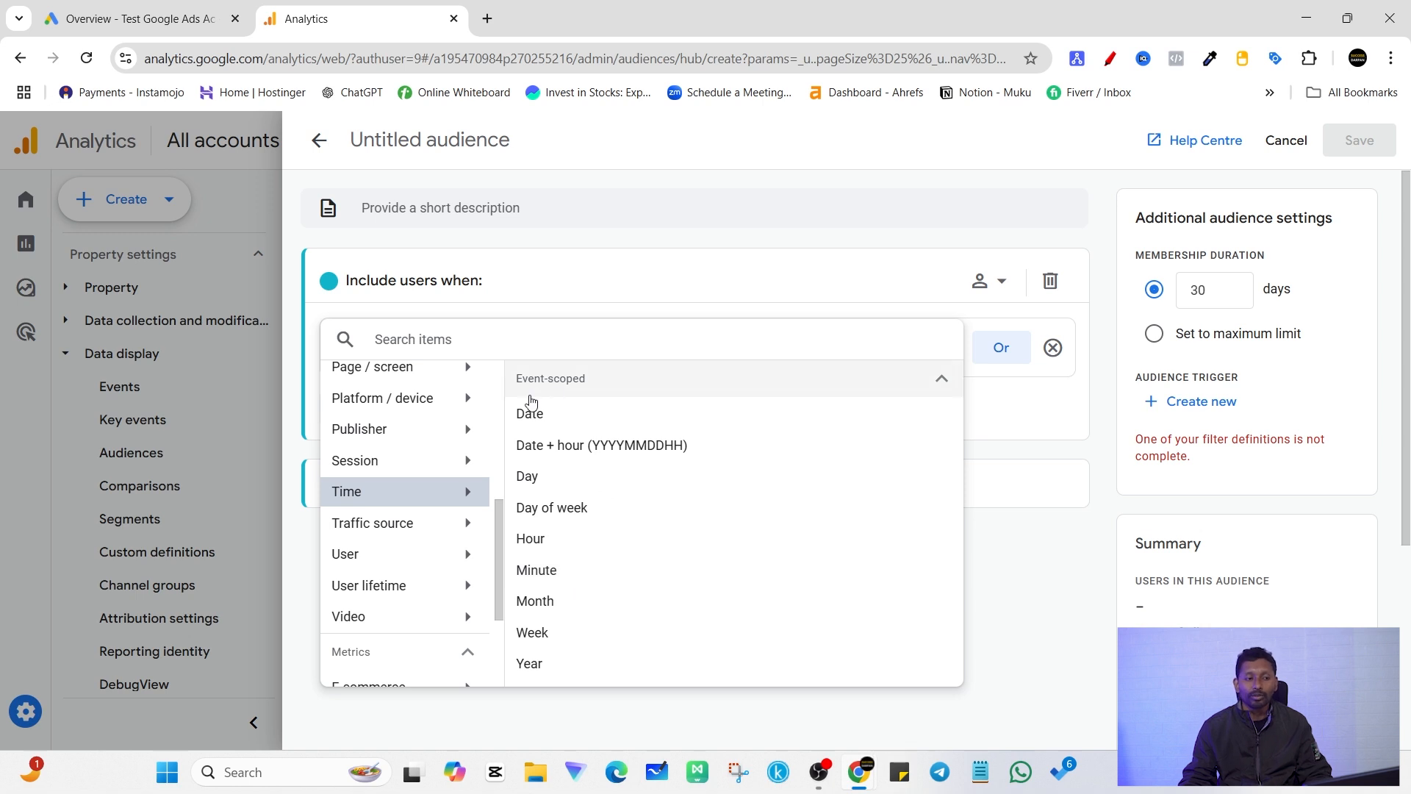
pyautogui.click(443, 461)
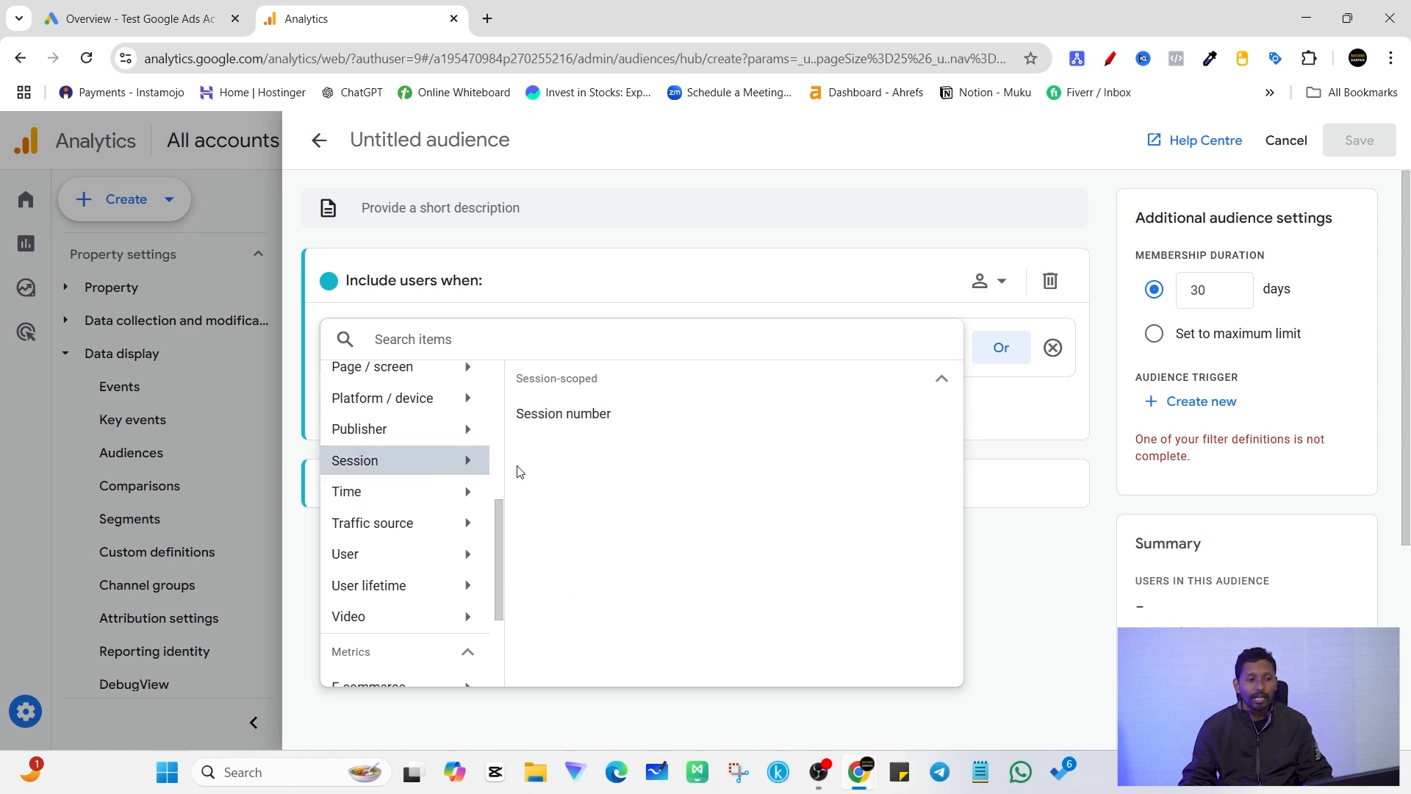
pyautogui.scroll(-3, 414, 579)
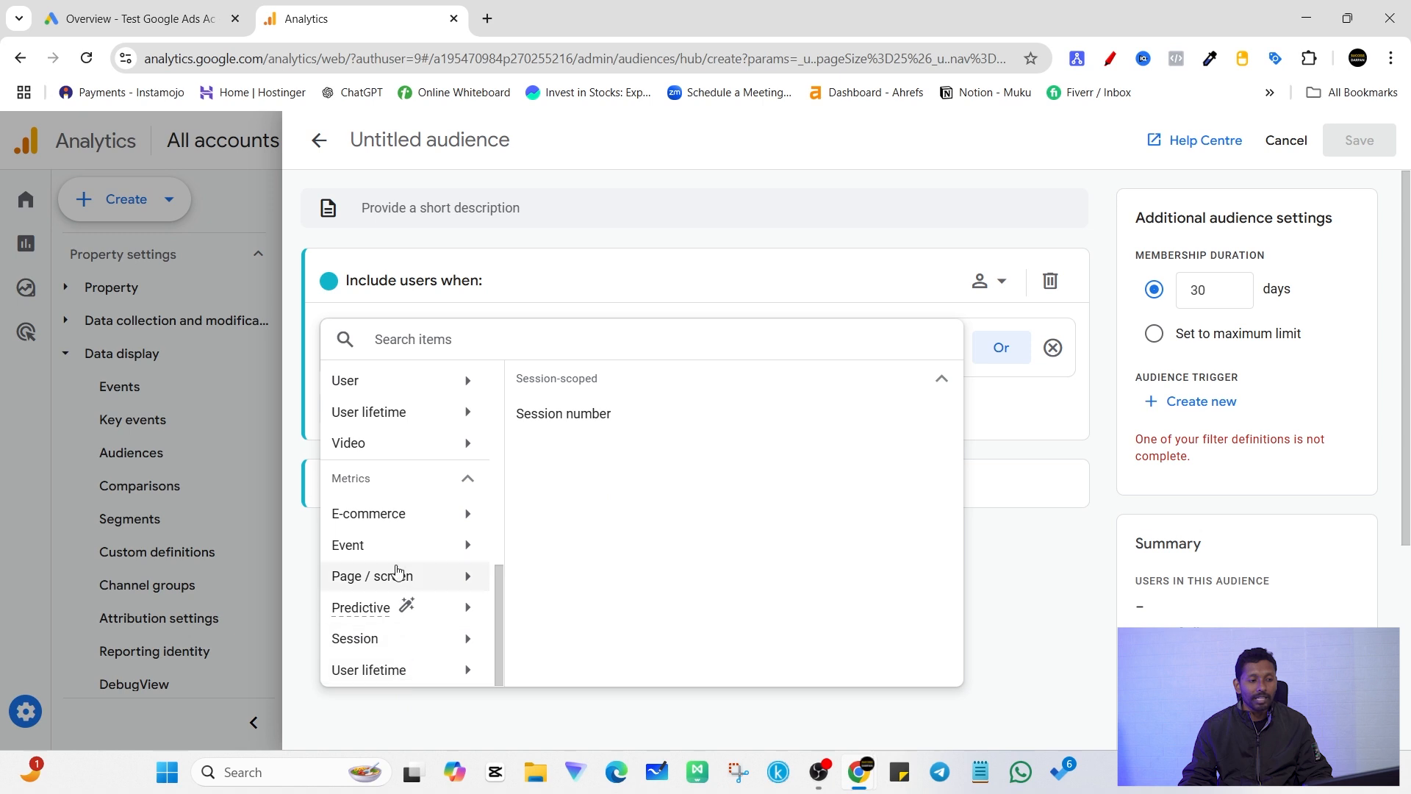
pyautogui.scroll(5, 419, 568)
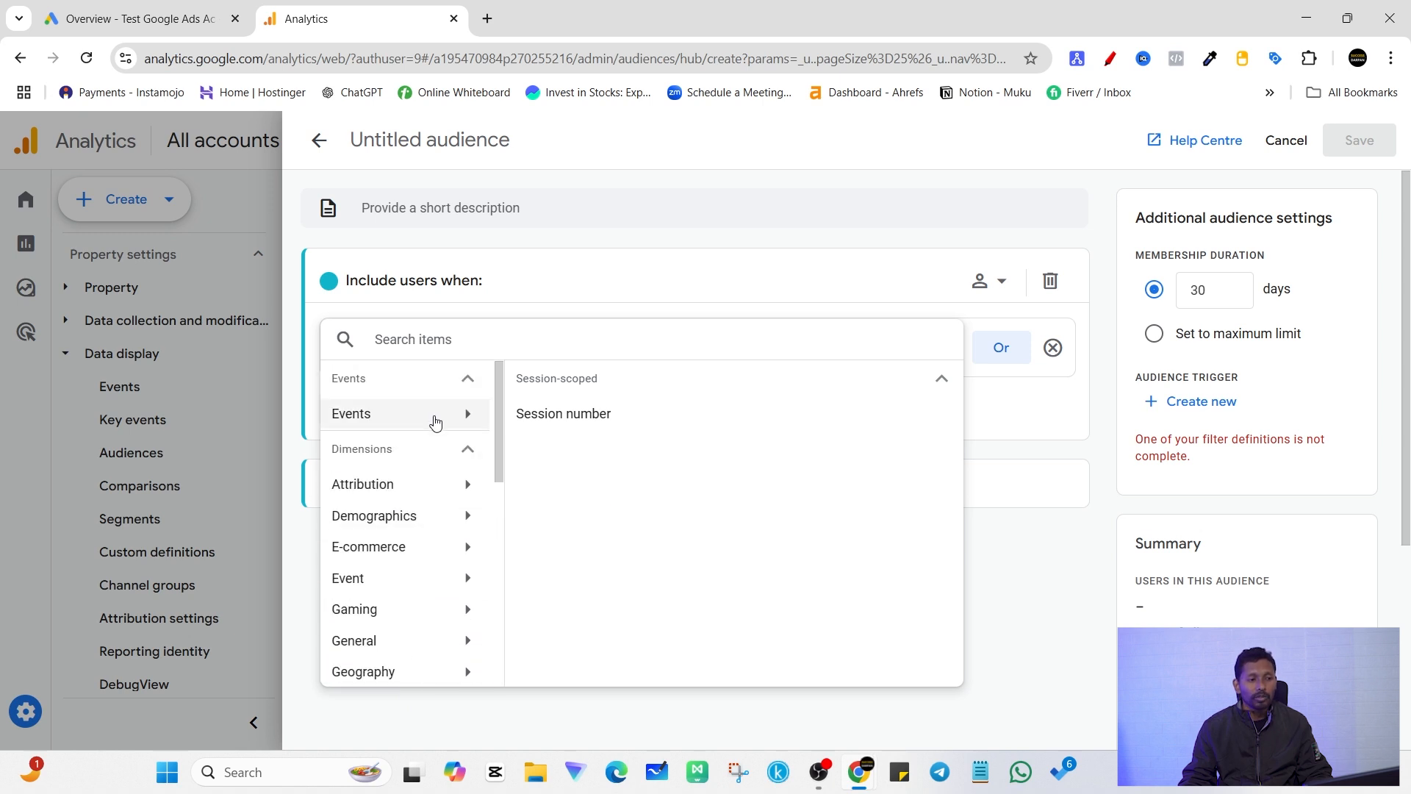
pyautogui.click(410, 414)
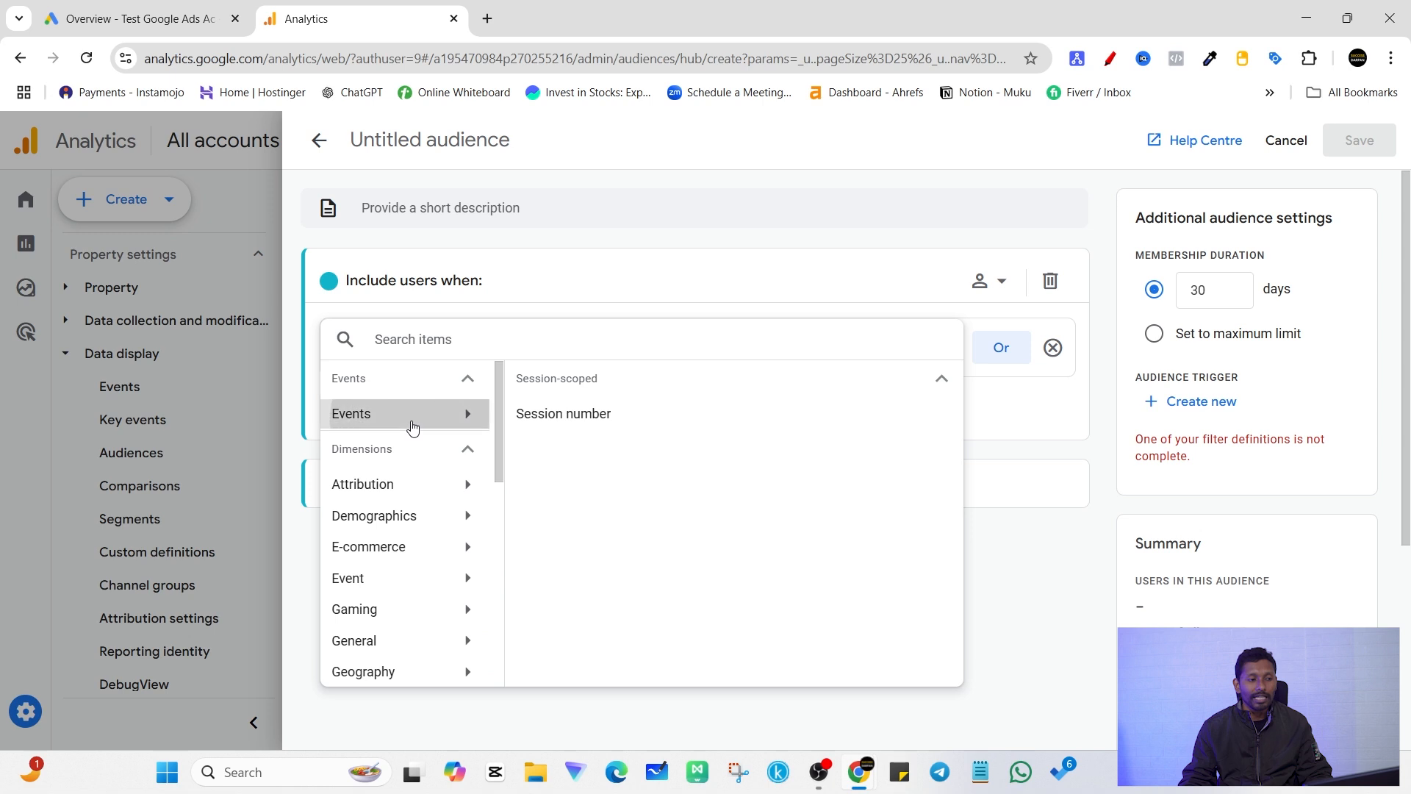
pyautogui.click(454, 515)
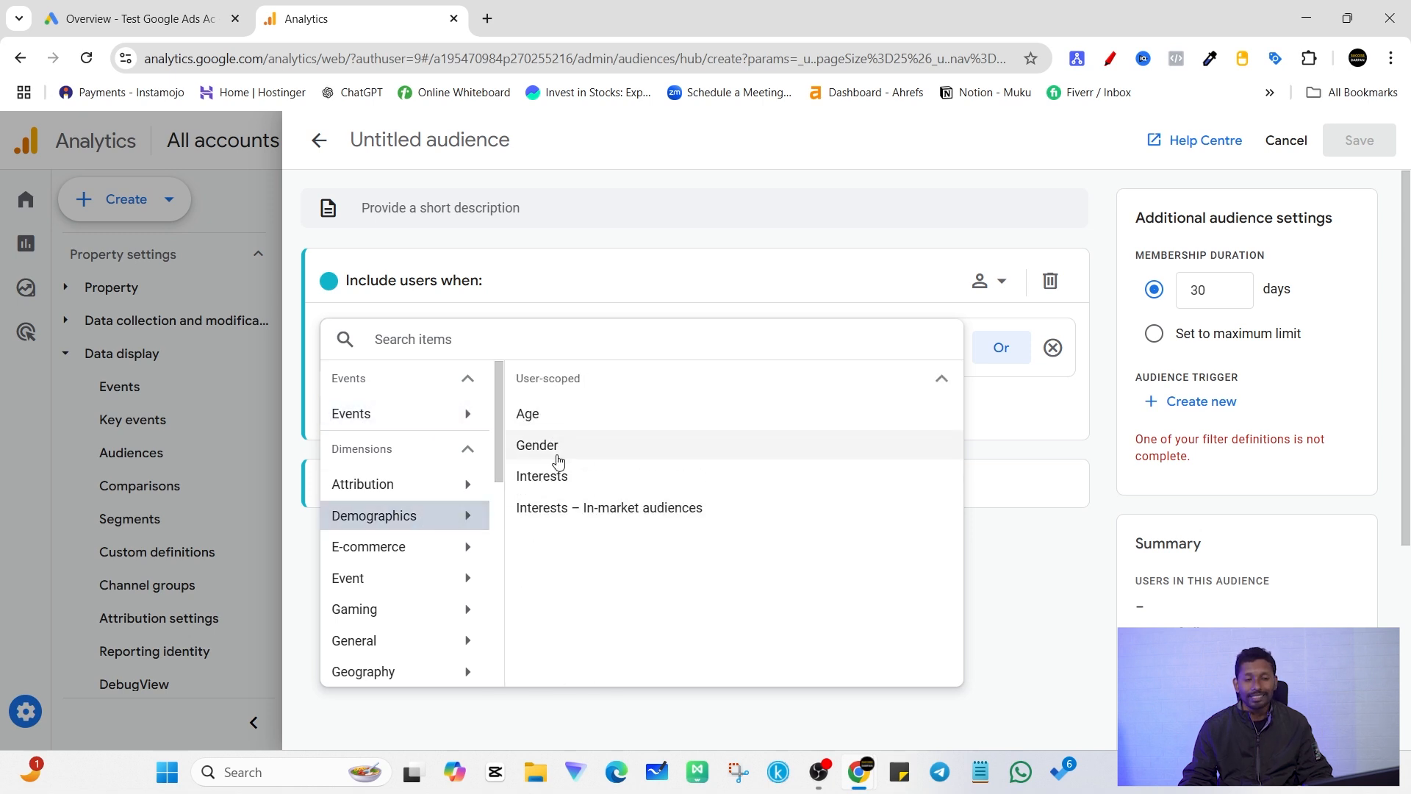
# Step: Set the audience's include condition to the page_view event
pyautogui.click(413, 425)
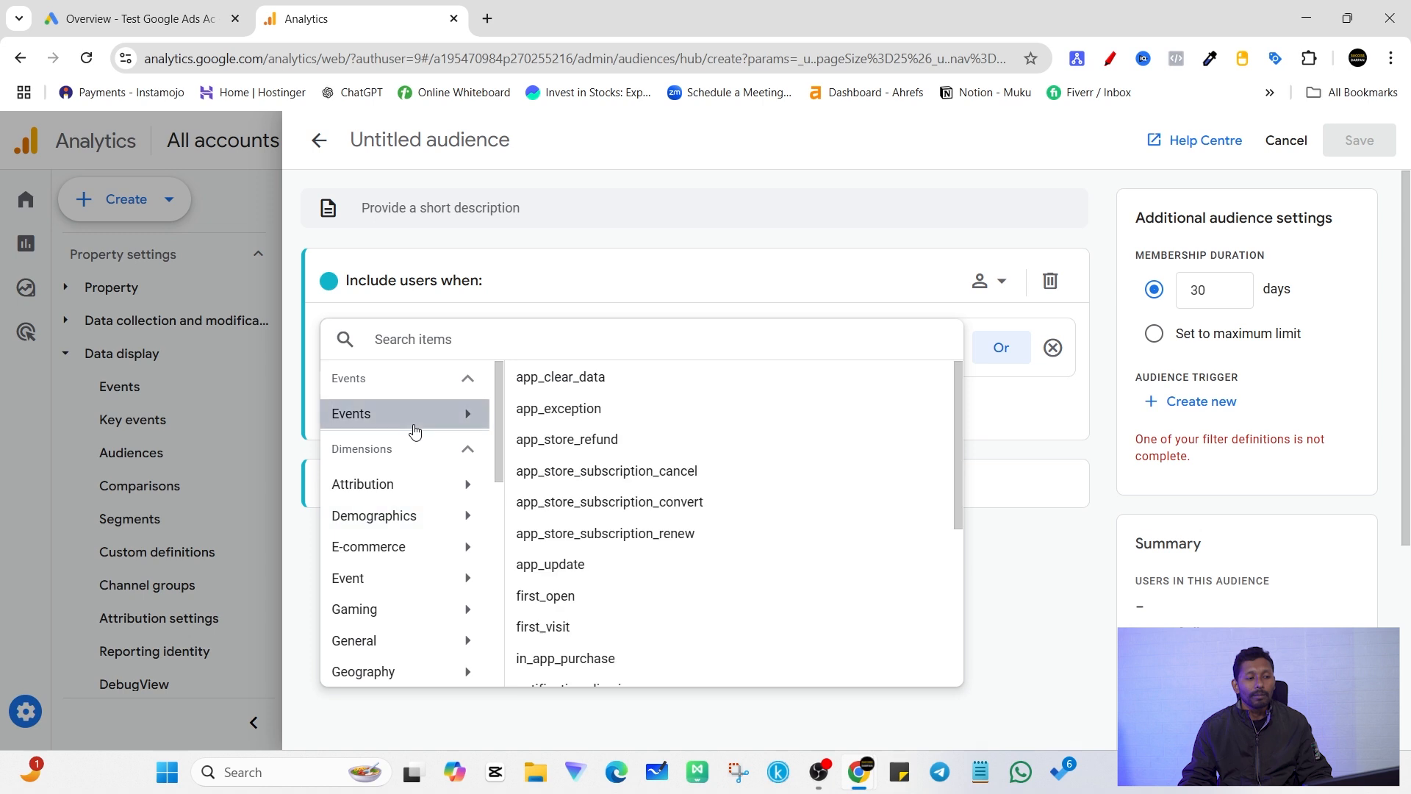
pyautogui.scroll(-4, 676, 581)
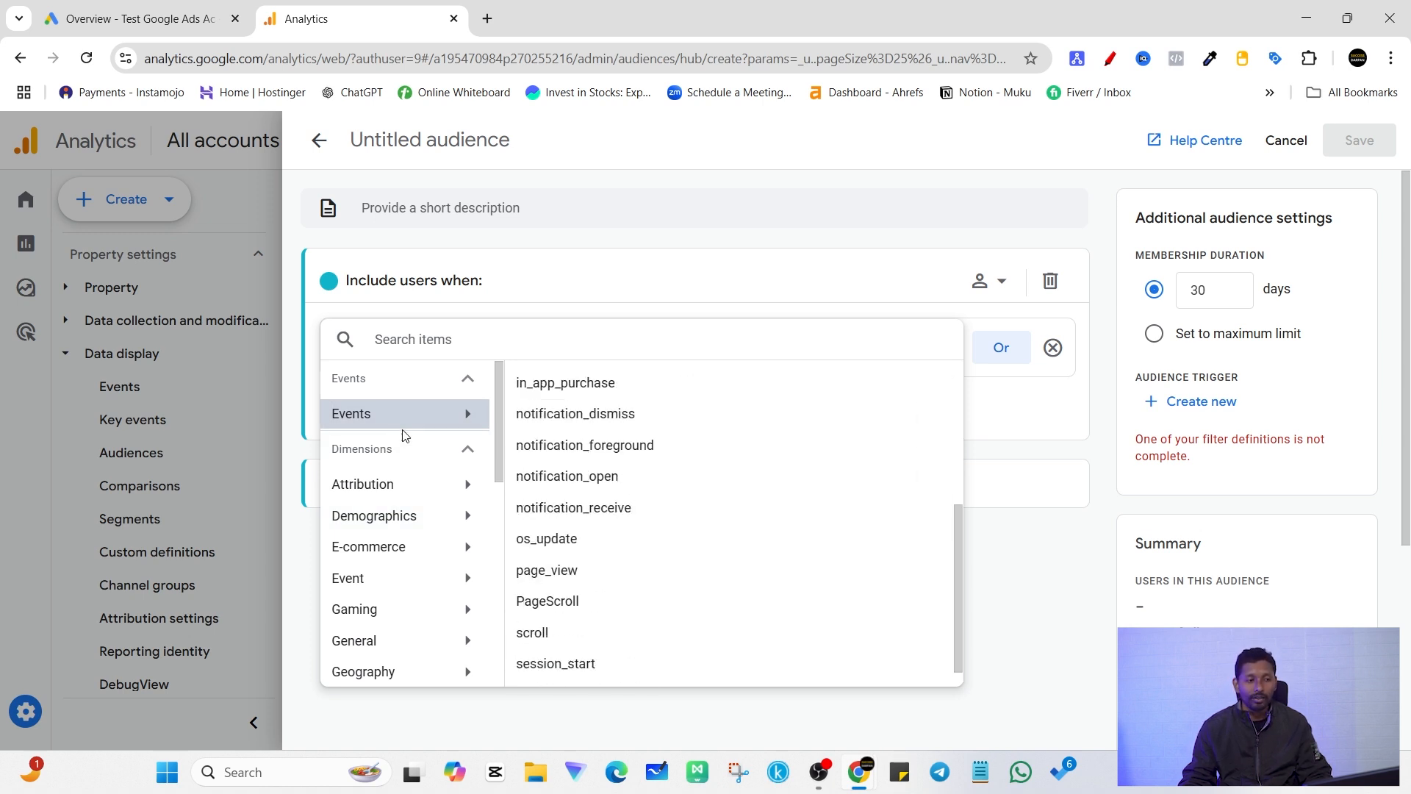
pyautogui.click(370, 417)
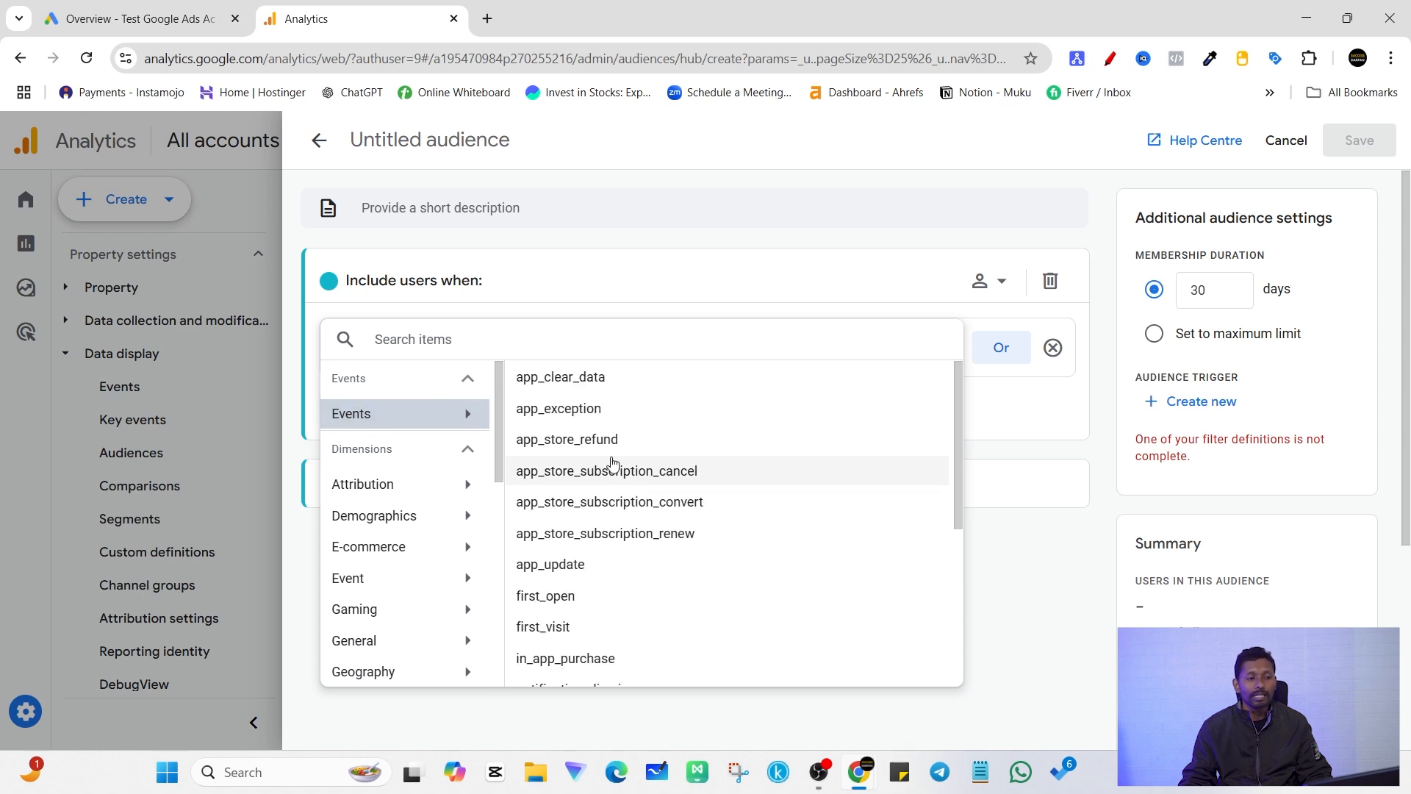
pyautogui.scroll(-3, 650, 541)
pyautogui.scroll(-4, 651, 541)
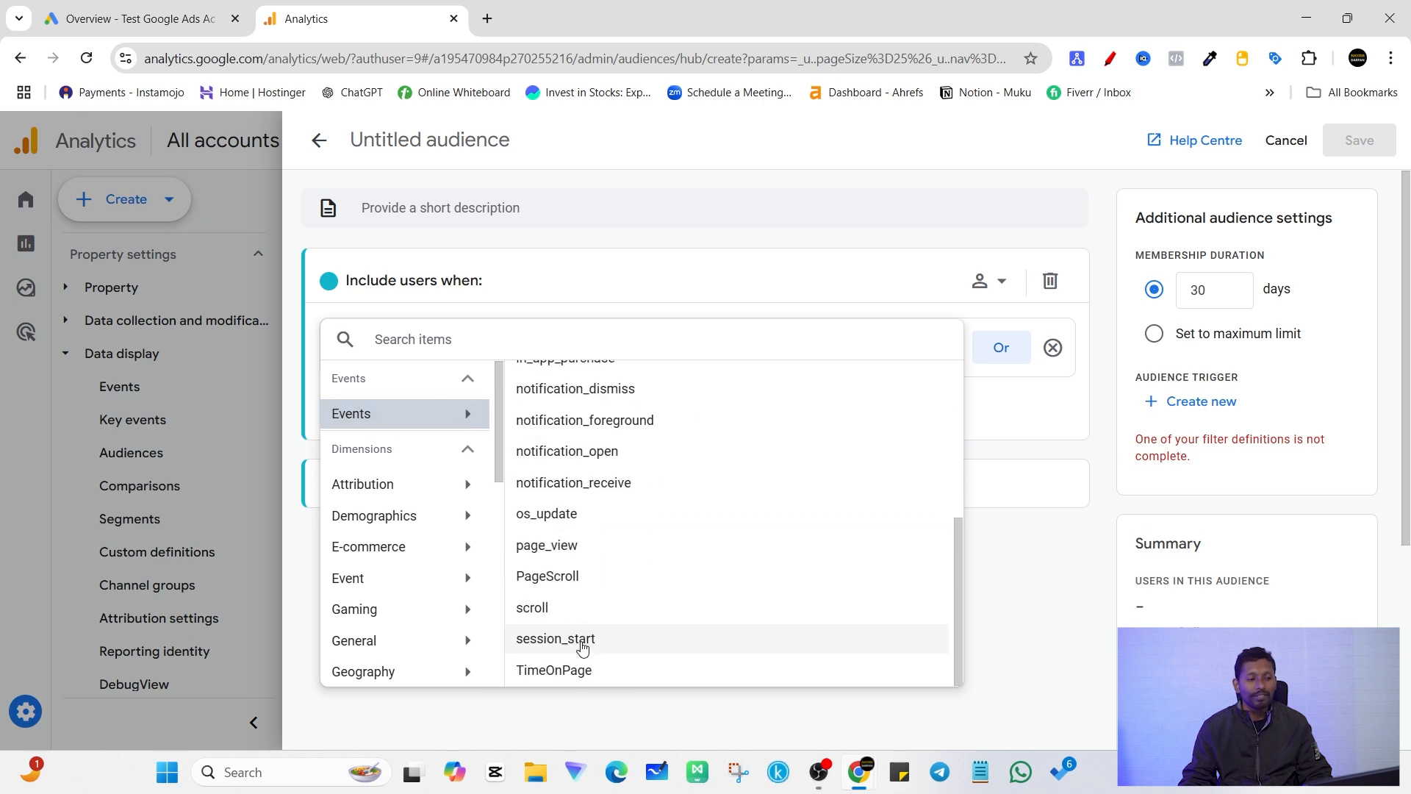
pyautogui.click(575, 547)
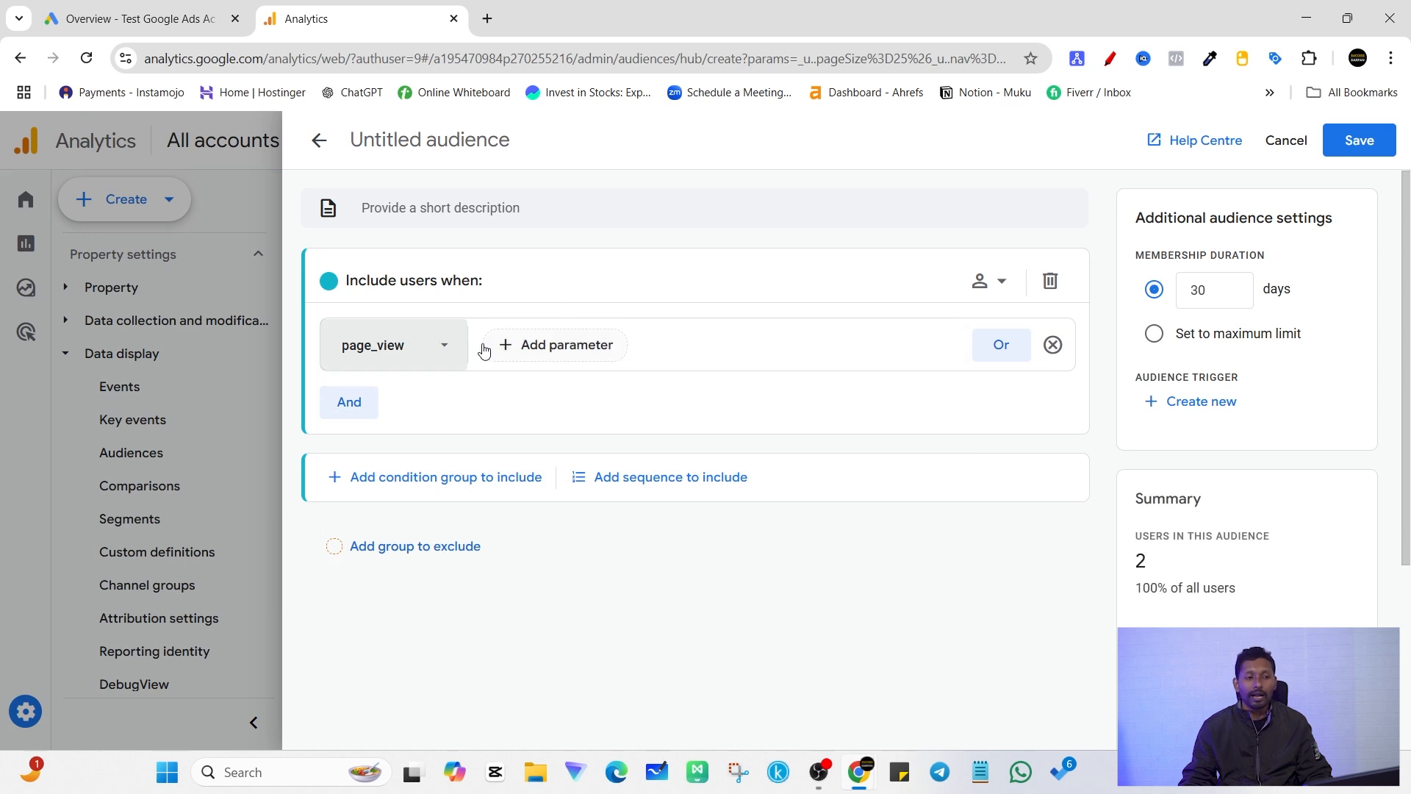
# Step: Examine the audience's membership duration setting and the summary of users in the audience
pyautogui.scroll(-3, 1230, 502)
pyautogui.scroll(3, 1222, 451)
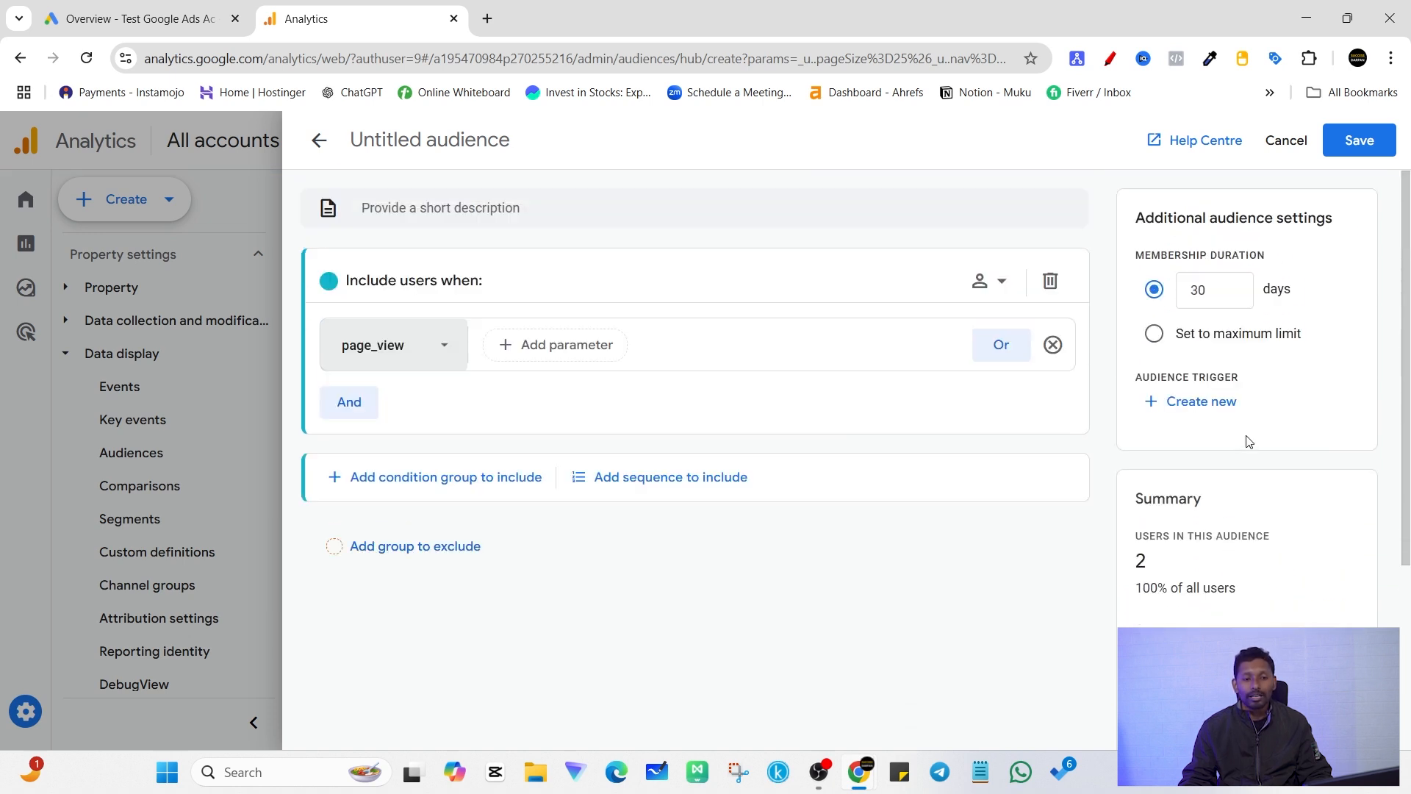
pyautogui.scroll(-2, 1224, 470)
pyautogui.scroll(1, 1187, 494)
pyautogui.click(1209, 289)
pyautogui.moveTo(1155, 537); pyautogui.dragTo(1184, 536)
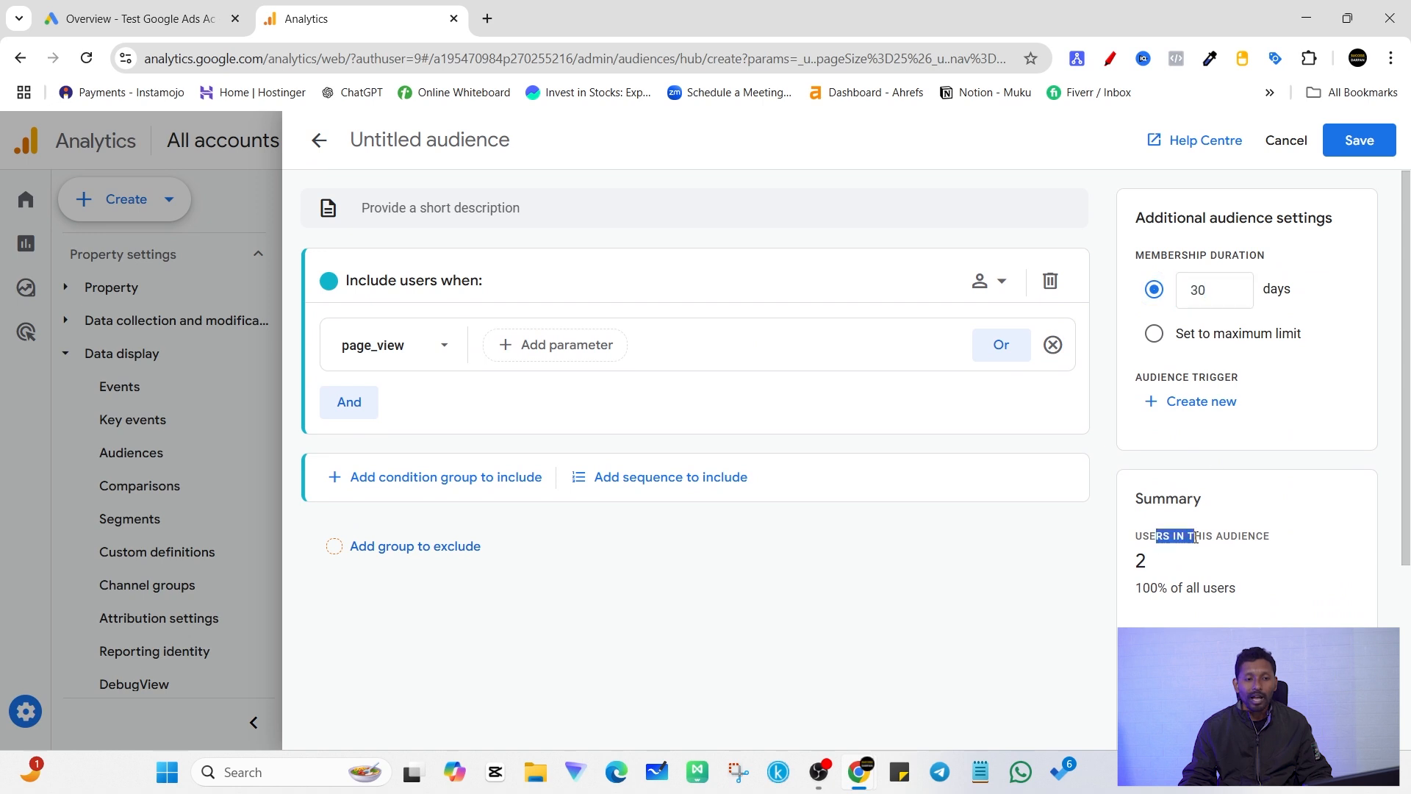
pyautogui.click(1201, 449)
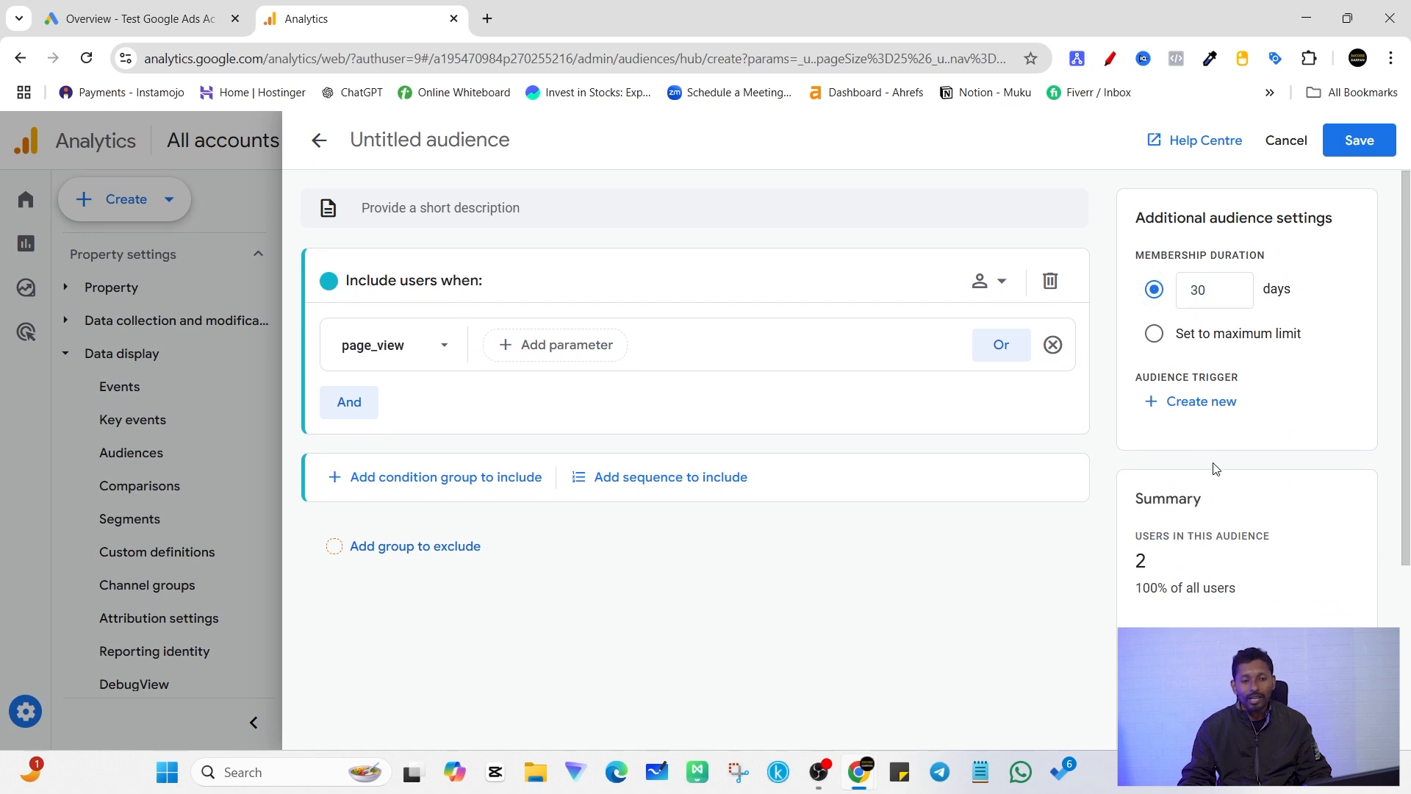
# Step: Set the audience's membership duration to 15 days
pyautogui.click(1202, 292)
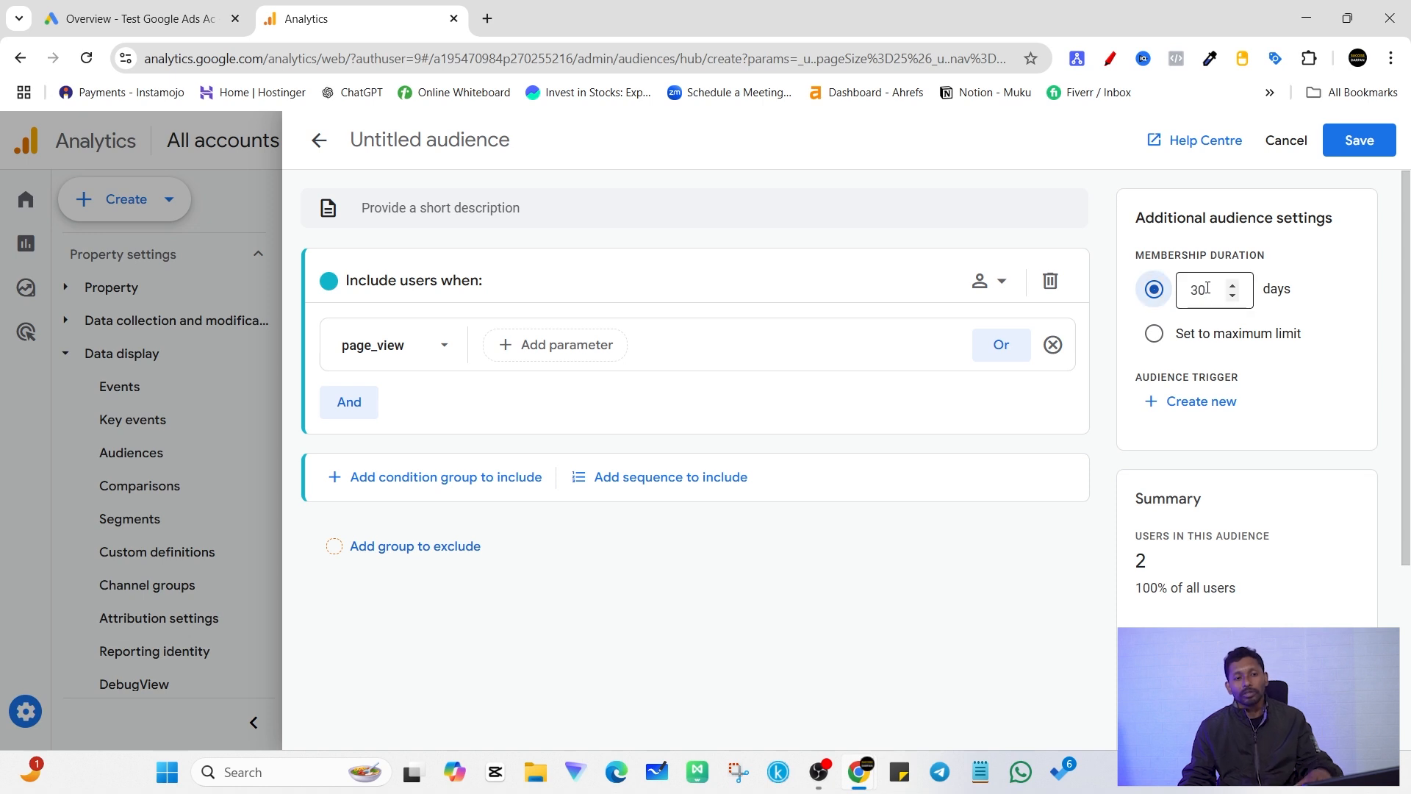
pyautogui.doubleClick(1197, 290)
pyautogui.write('15')
pyautogui.click(1340, 352)
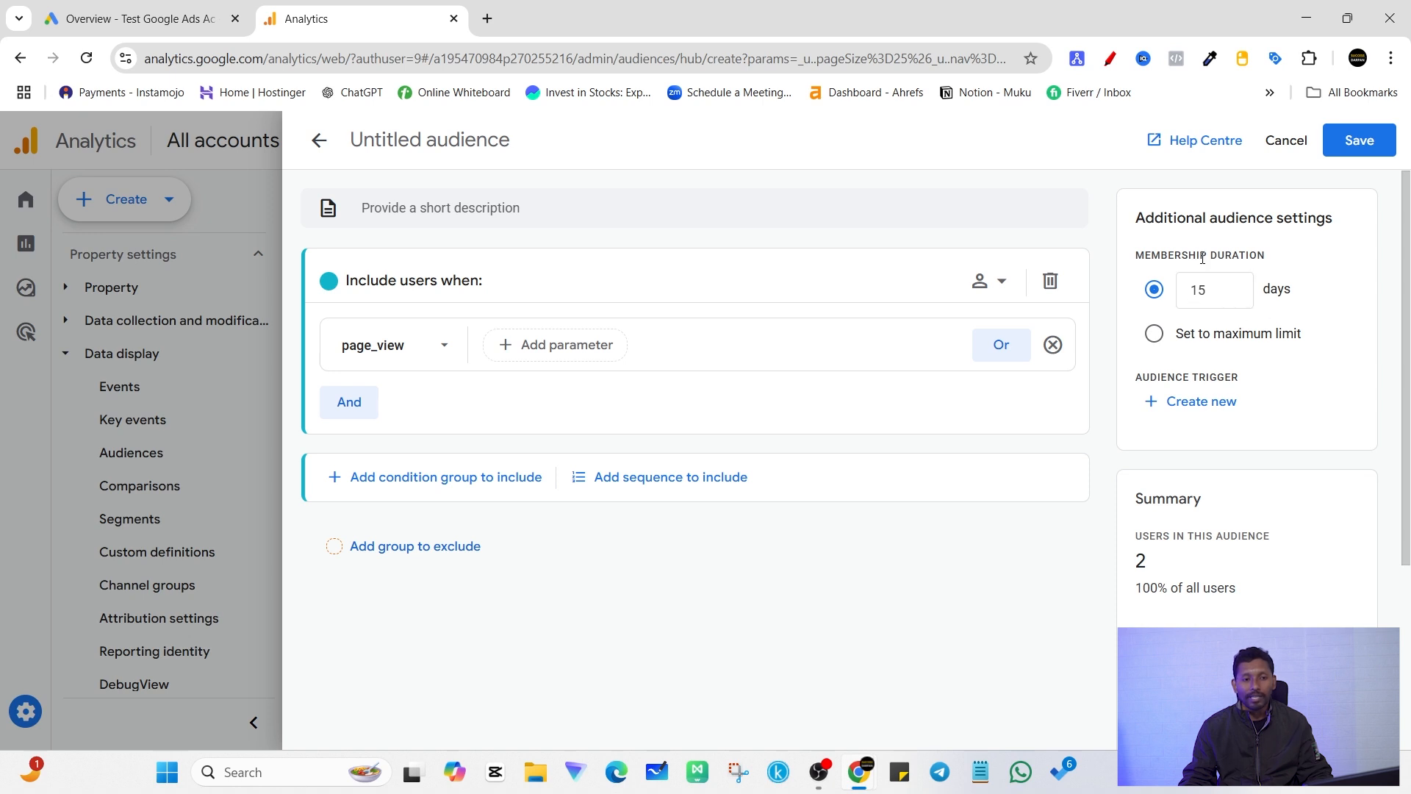
pyautogui.moveTo(1161, 255); pyautogui.dragTo(1262, 253)
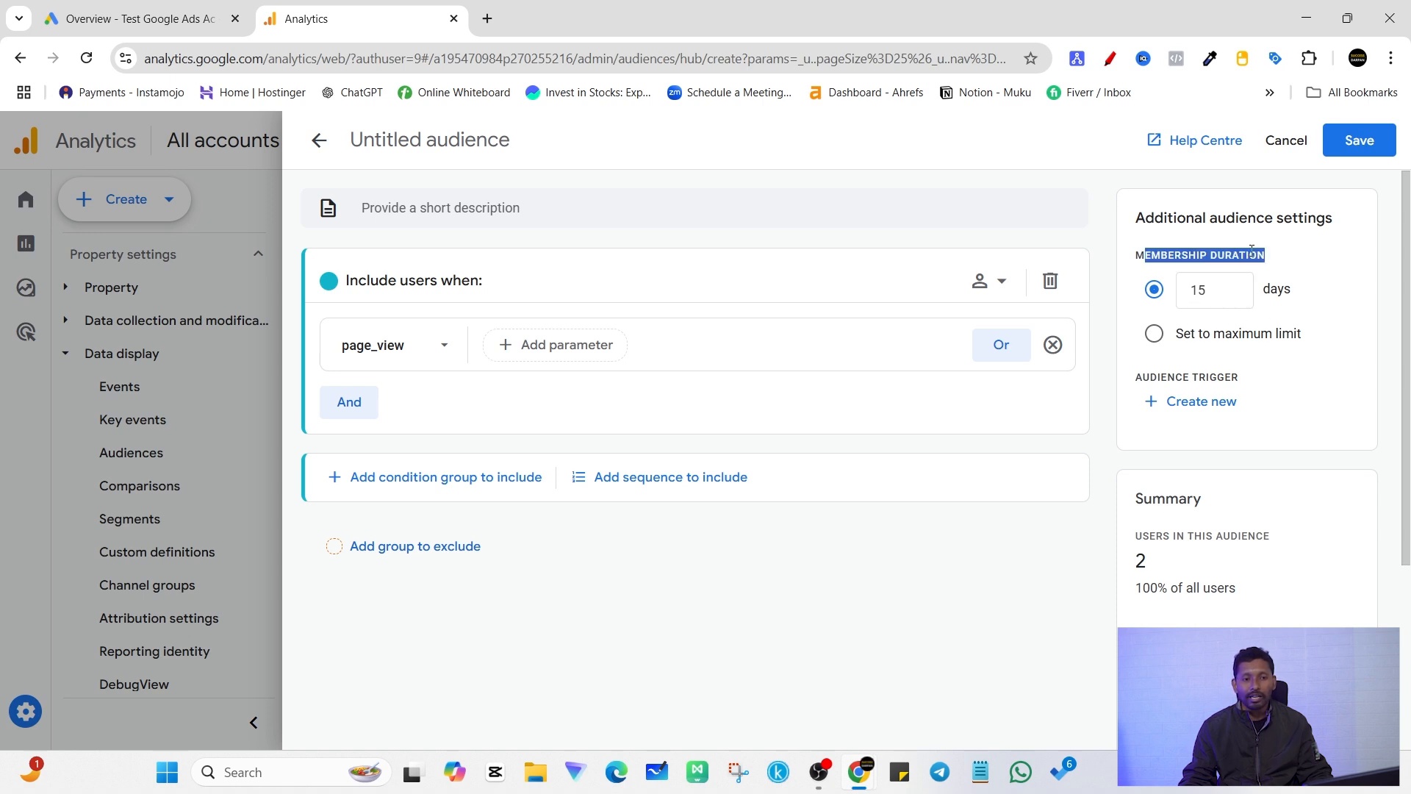
pyautogui.click(1251, 252)
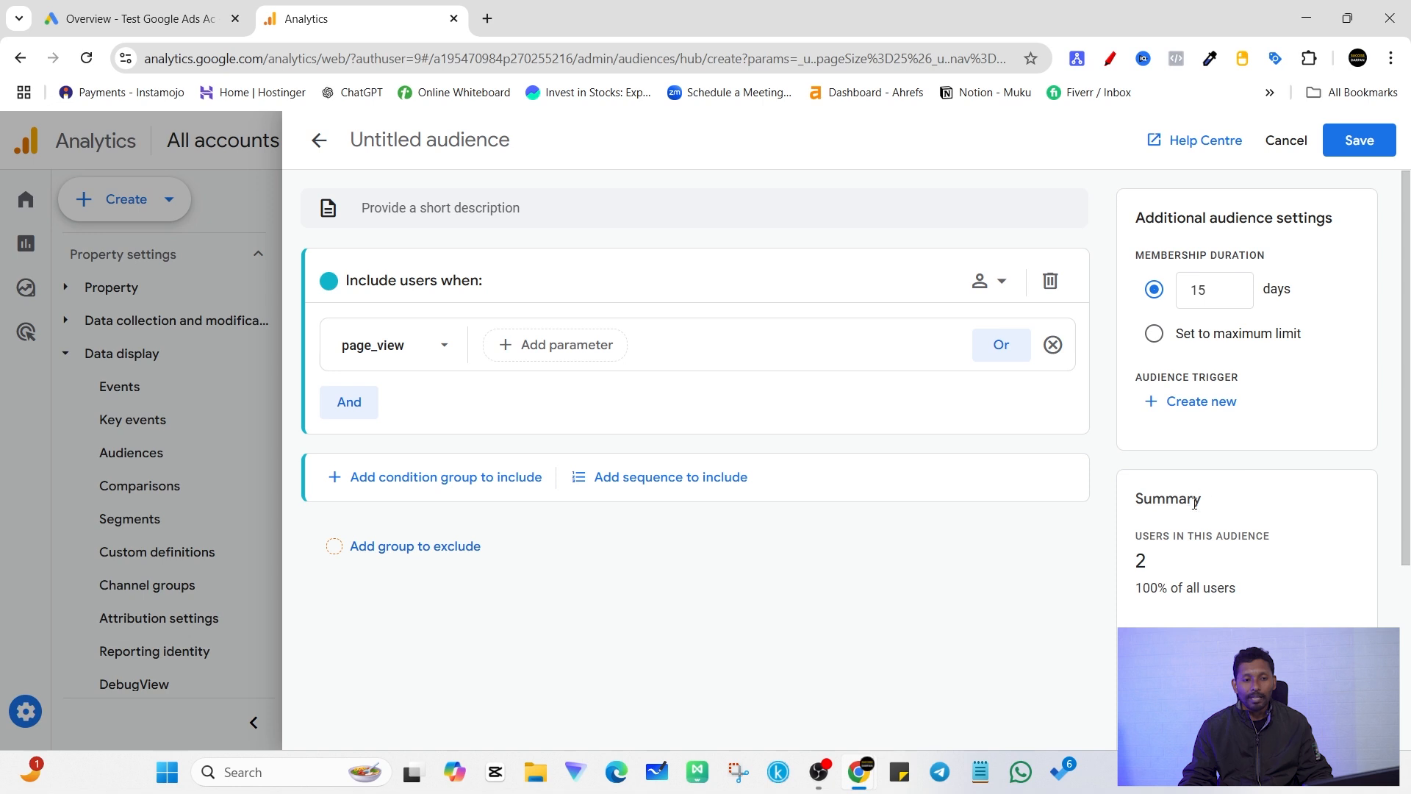
pyautogui.scroll(-2, 1235, 551)
pyautogui.scroll(2, 731, 510)
# Step: Name the audience "15 Days Website visitors - GA4"
pyautogui.click(437, 139)
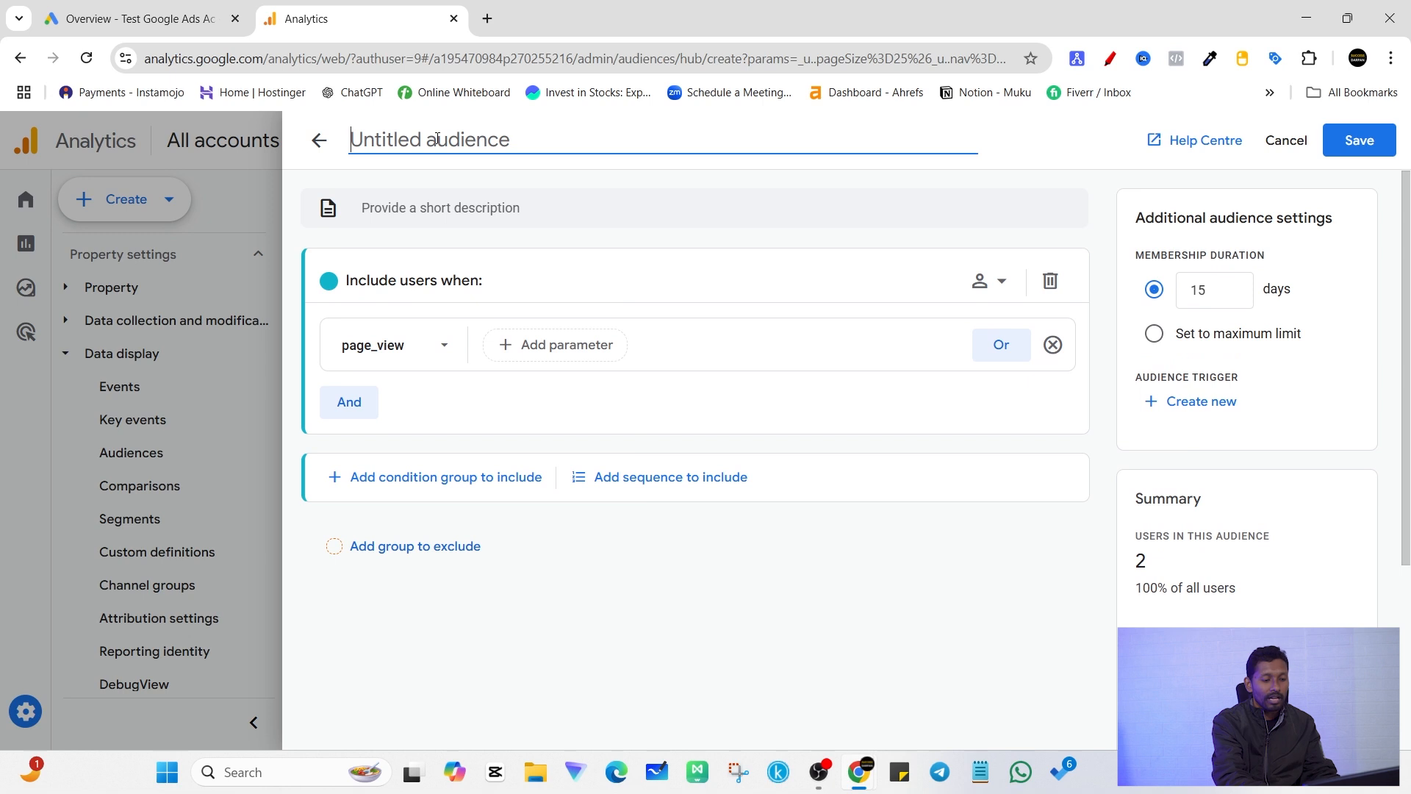
pyautogui.write('15')
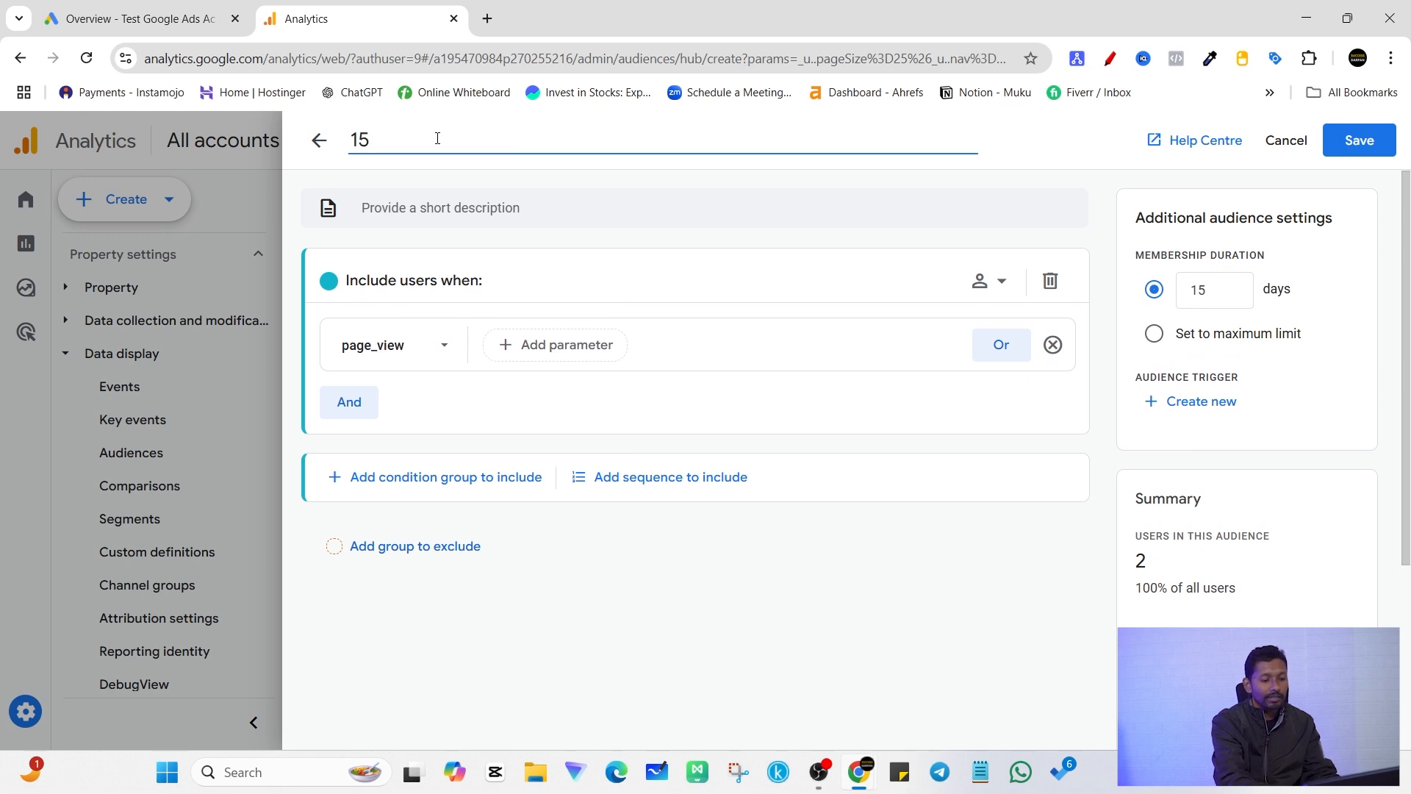
pyautogui.write(' Days Website visitors')
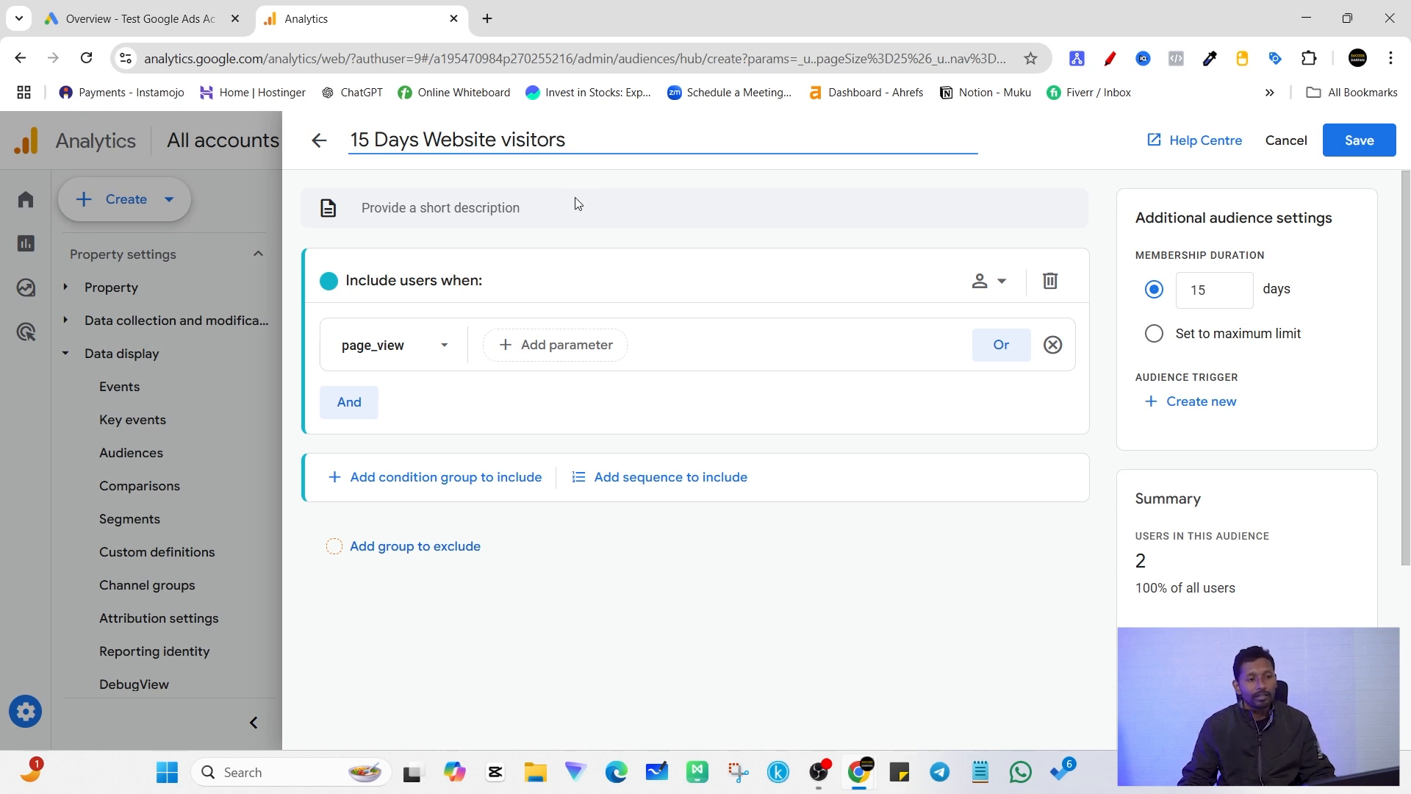
pyautogui.click(580, 135)
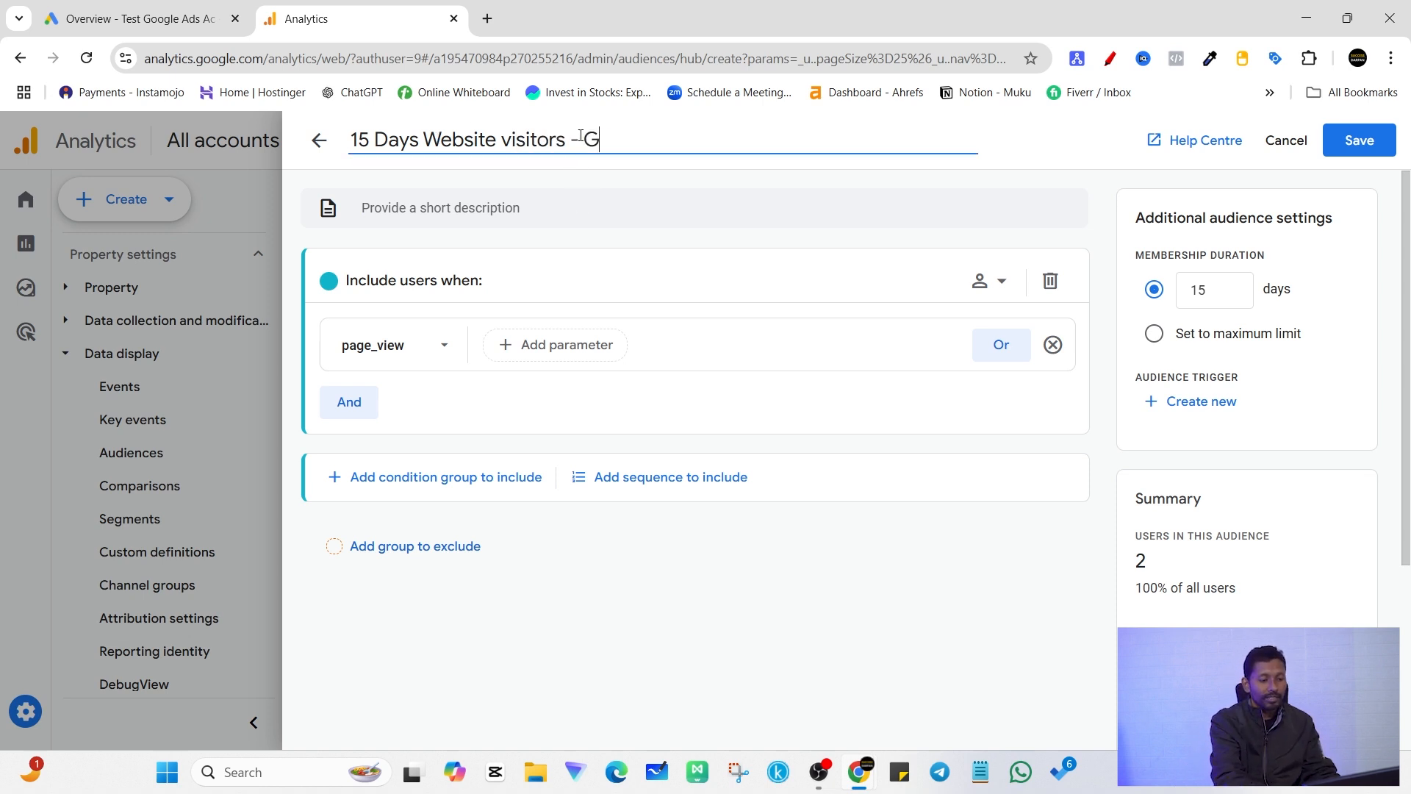
pyautogui.click(648, 180)
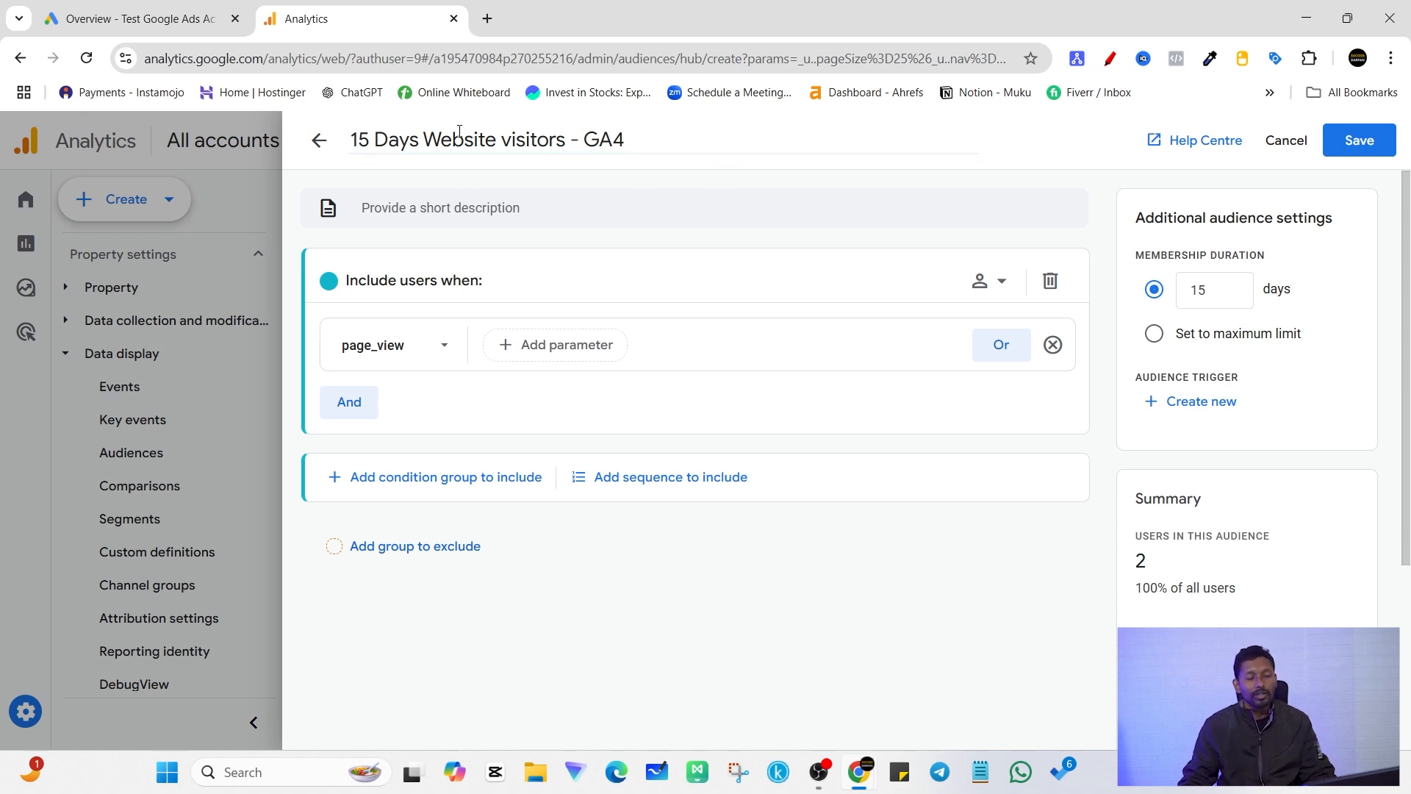
pyautogui.tripleClick(428, 135)
pyautogui.click(526, 186)
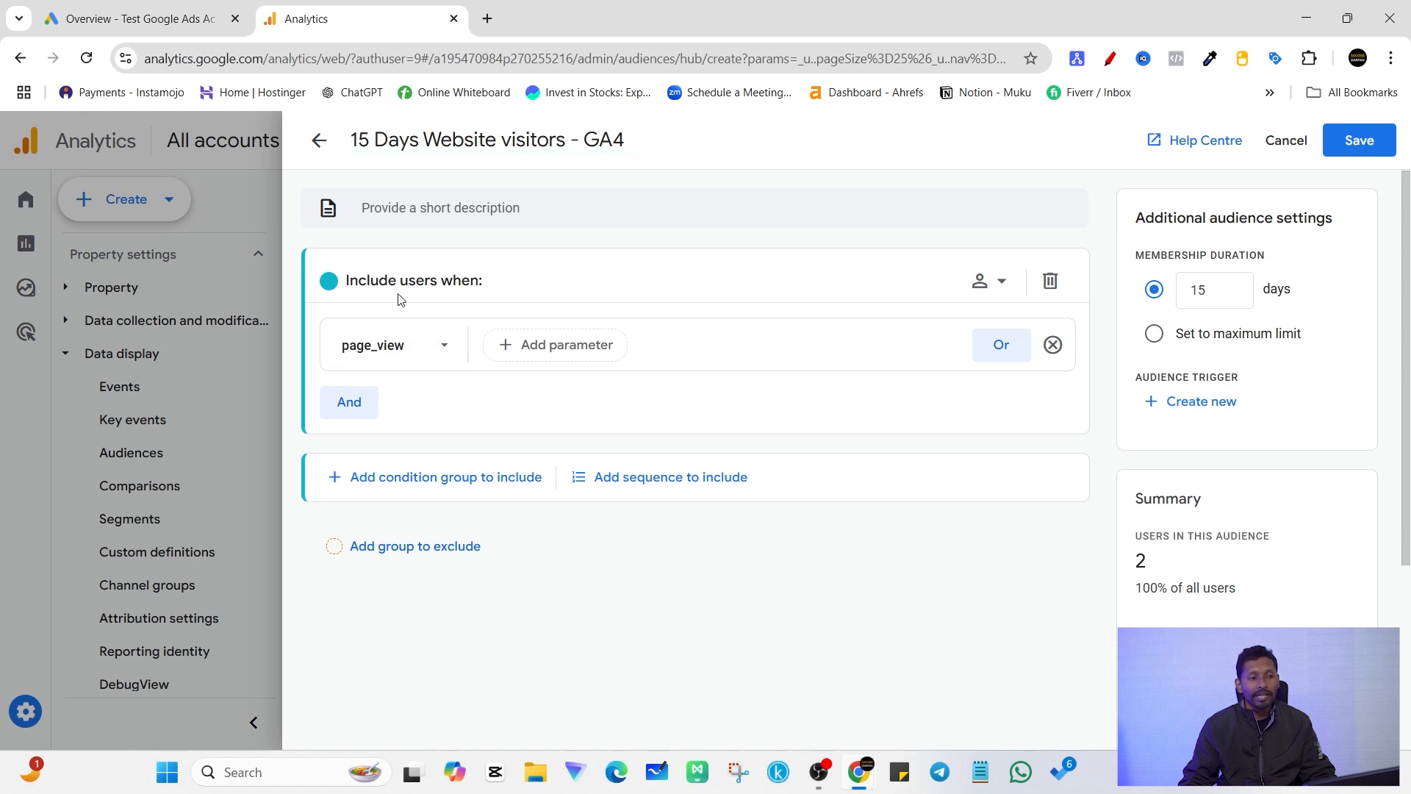
# Step: Try adding the first_visit event as an OR alternative to the page_view condition, and remove it again
pyautogui.click(435, 360)
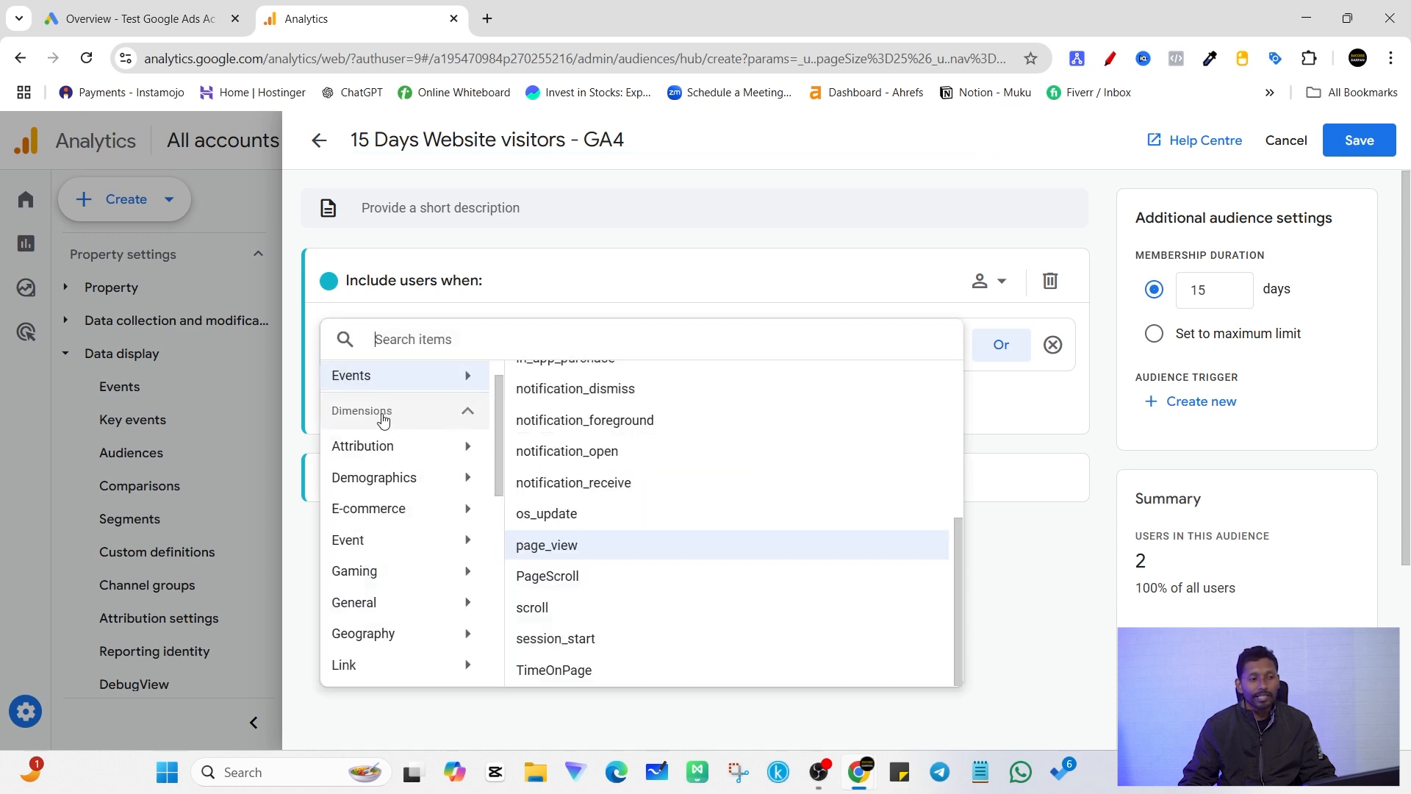
pyautogui.click(558, 544)
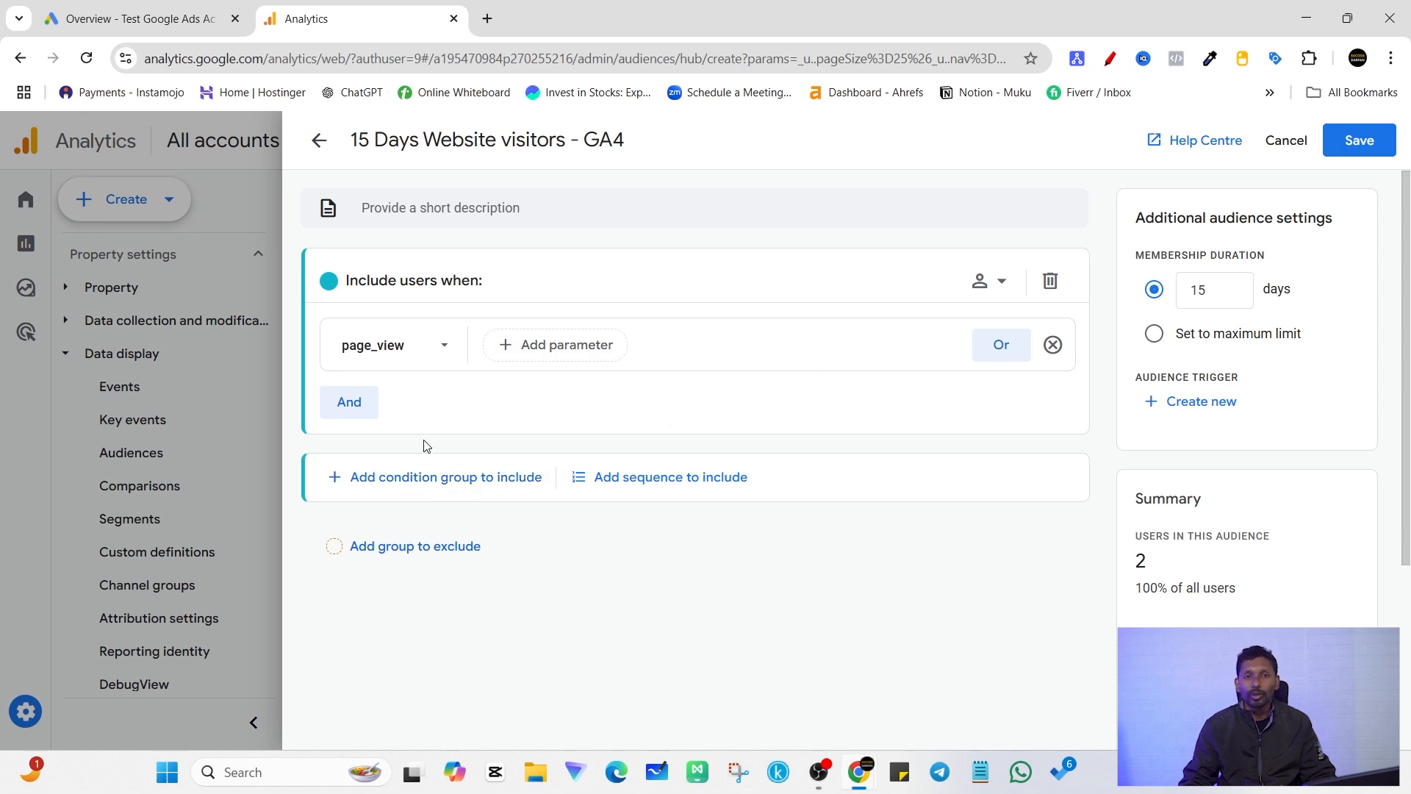
pyautogui.click(990, 360)
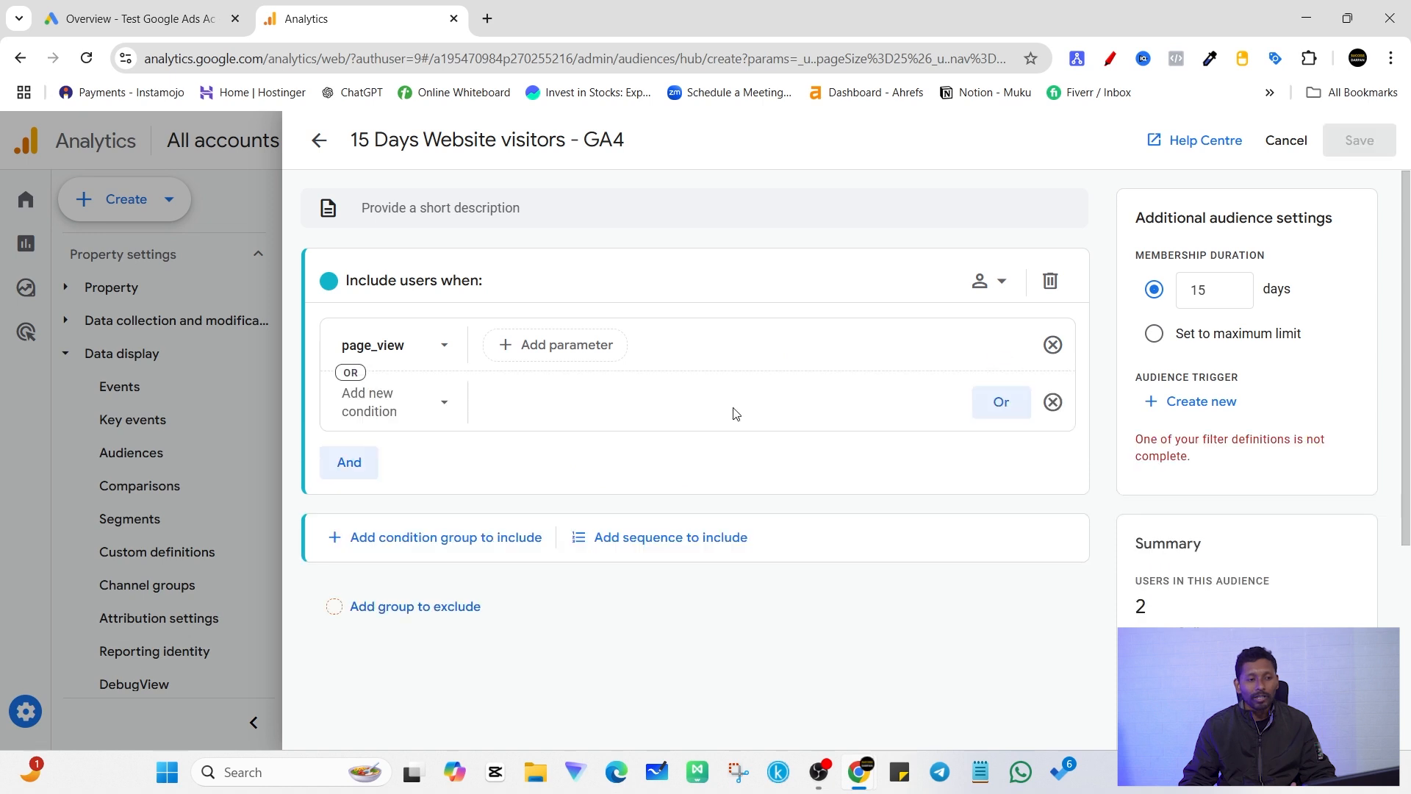
pyautogui.click(434, 410)
pyautogui.click(376, 482)
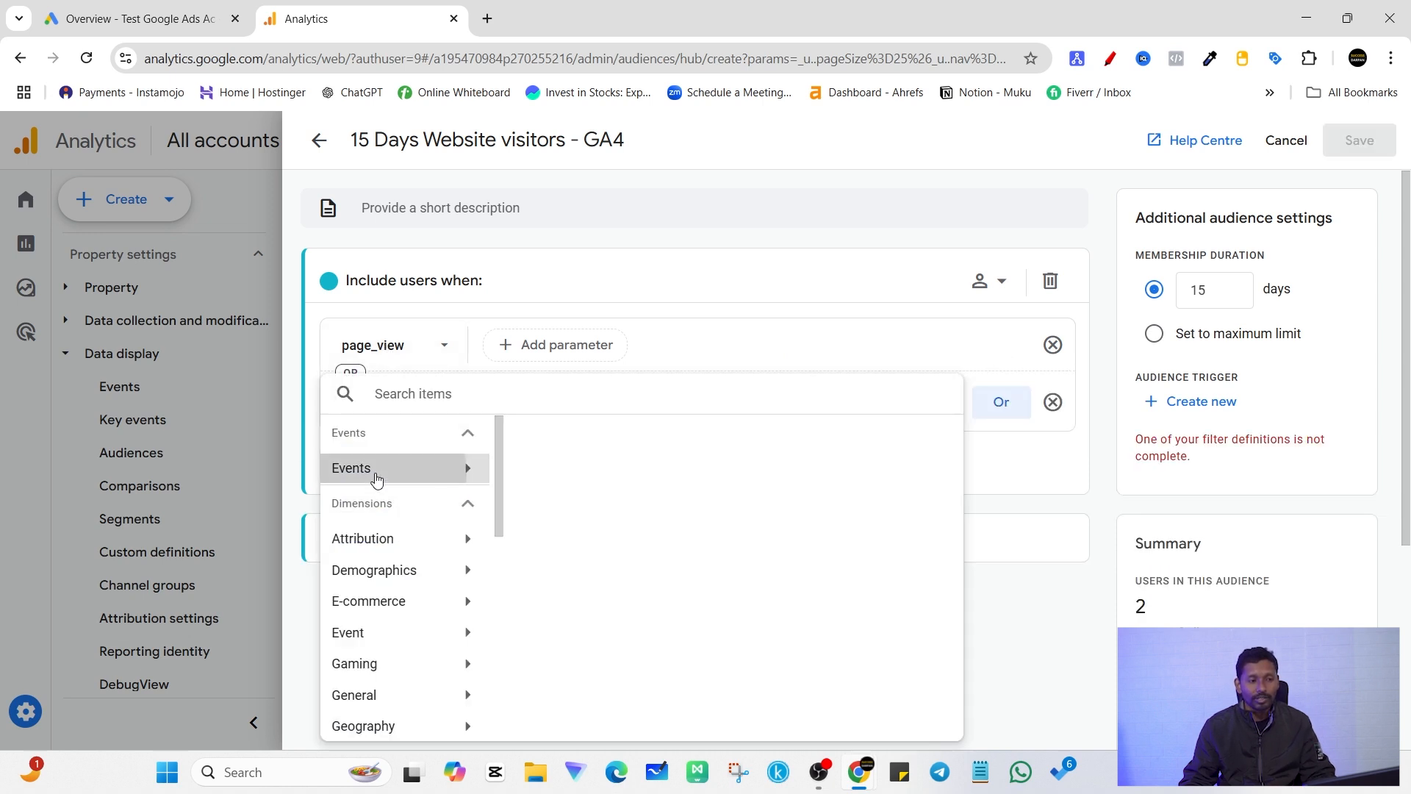
pyautogui.scroll(-3, 625, 582)
pyautogui.click(556, 500)
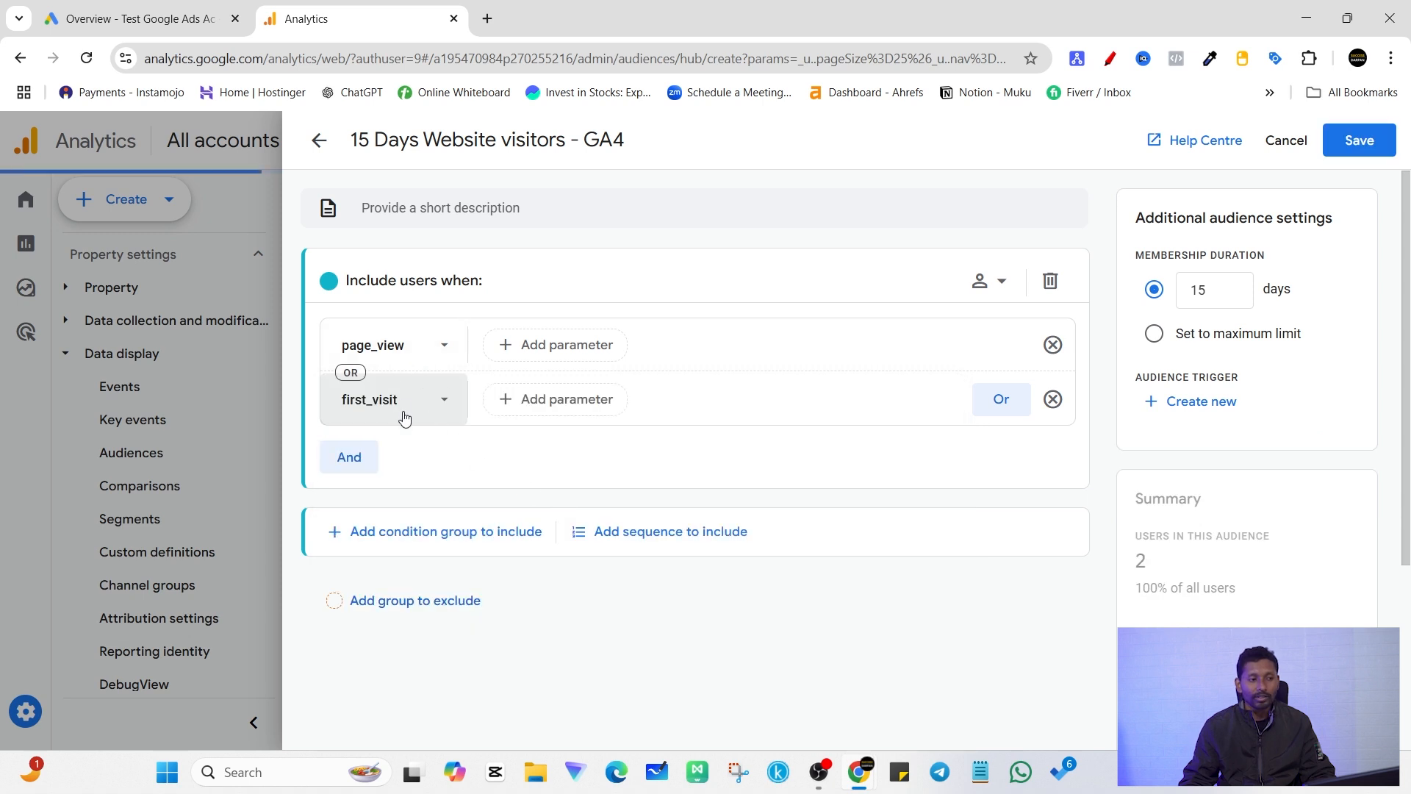
pyautogui.click(1053, 400)
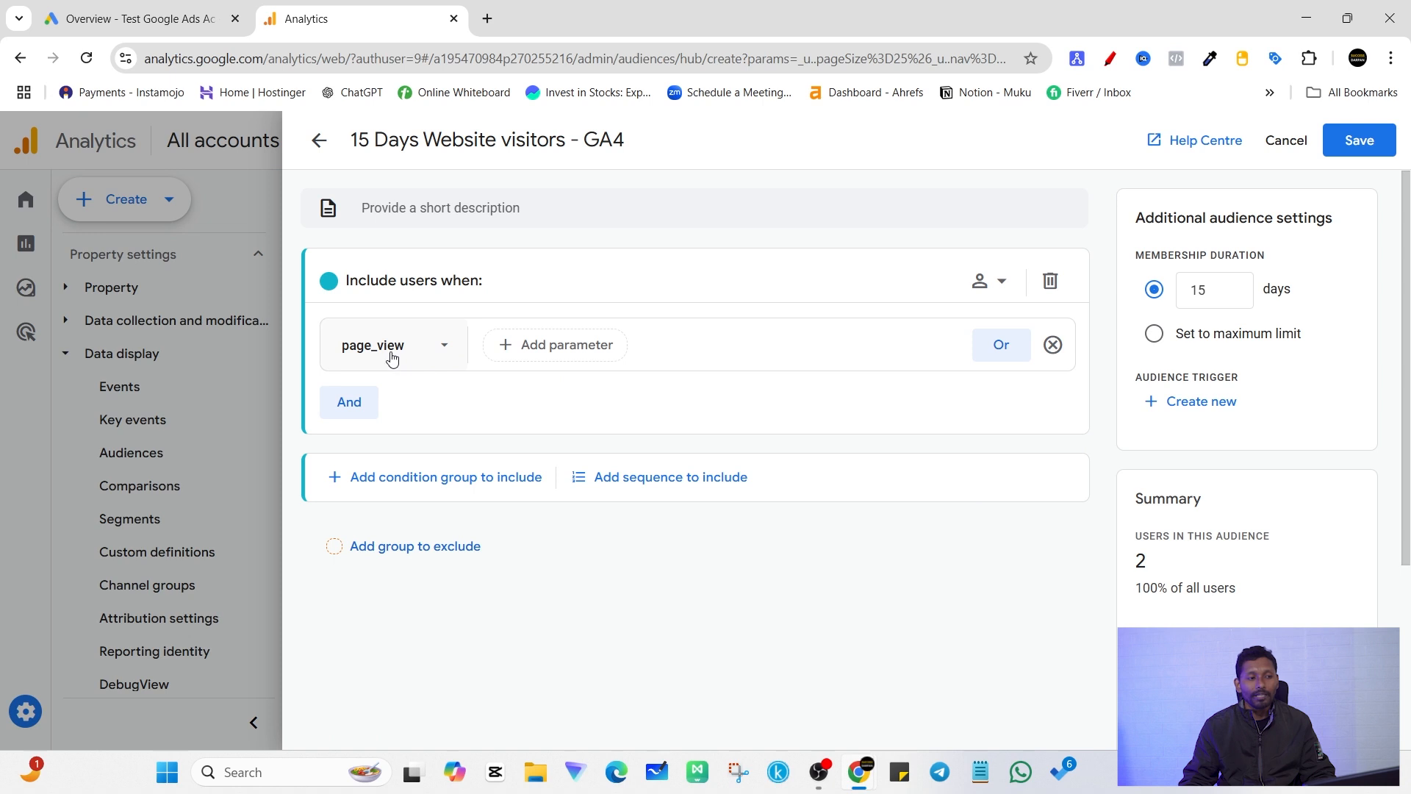
# Step: Add an AND condition on the Age demographic dimension to the include group
pyautogui.click(349, 410)
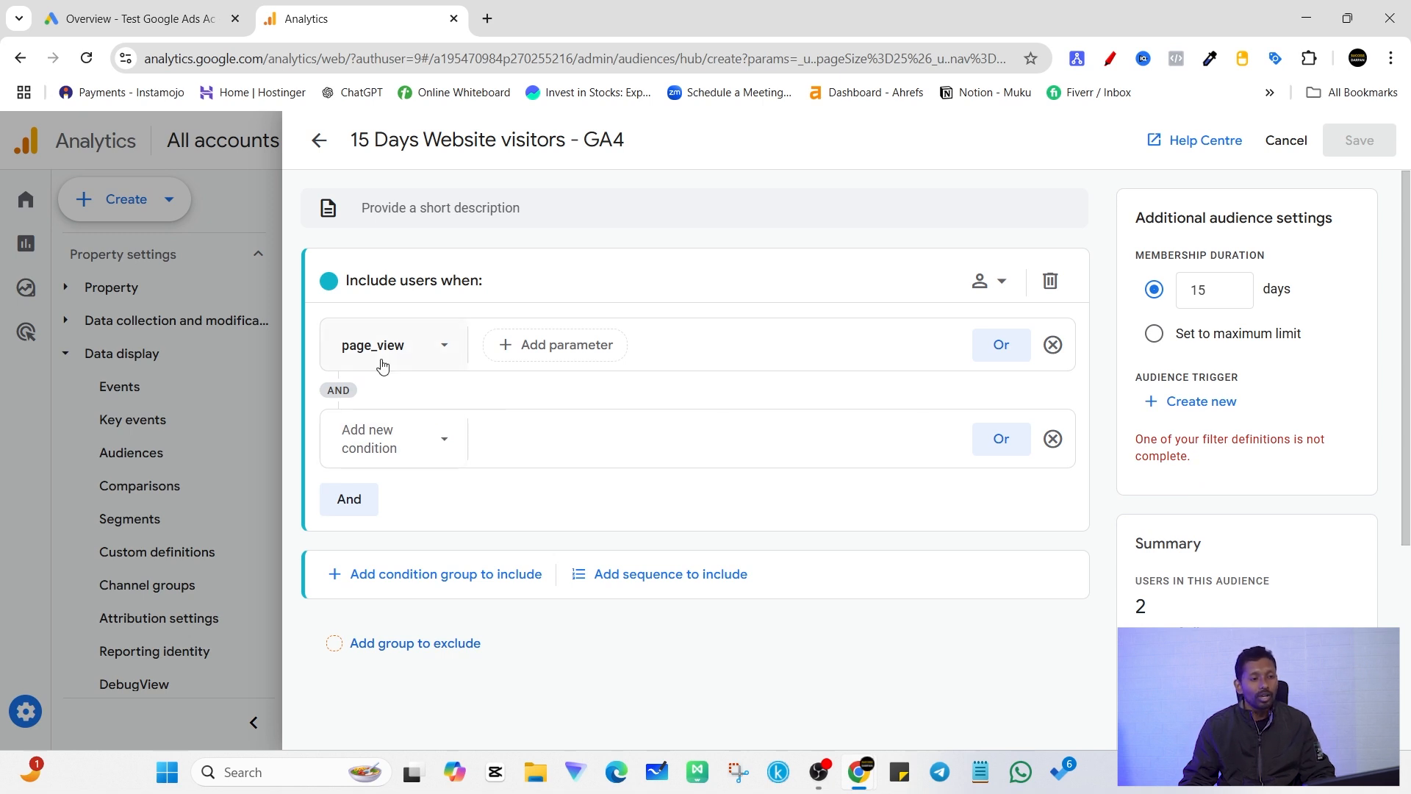
pyautogui.click(430, 459)
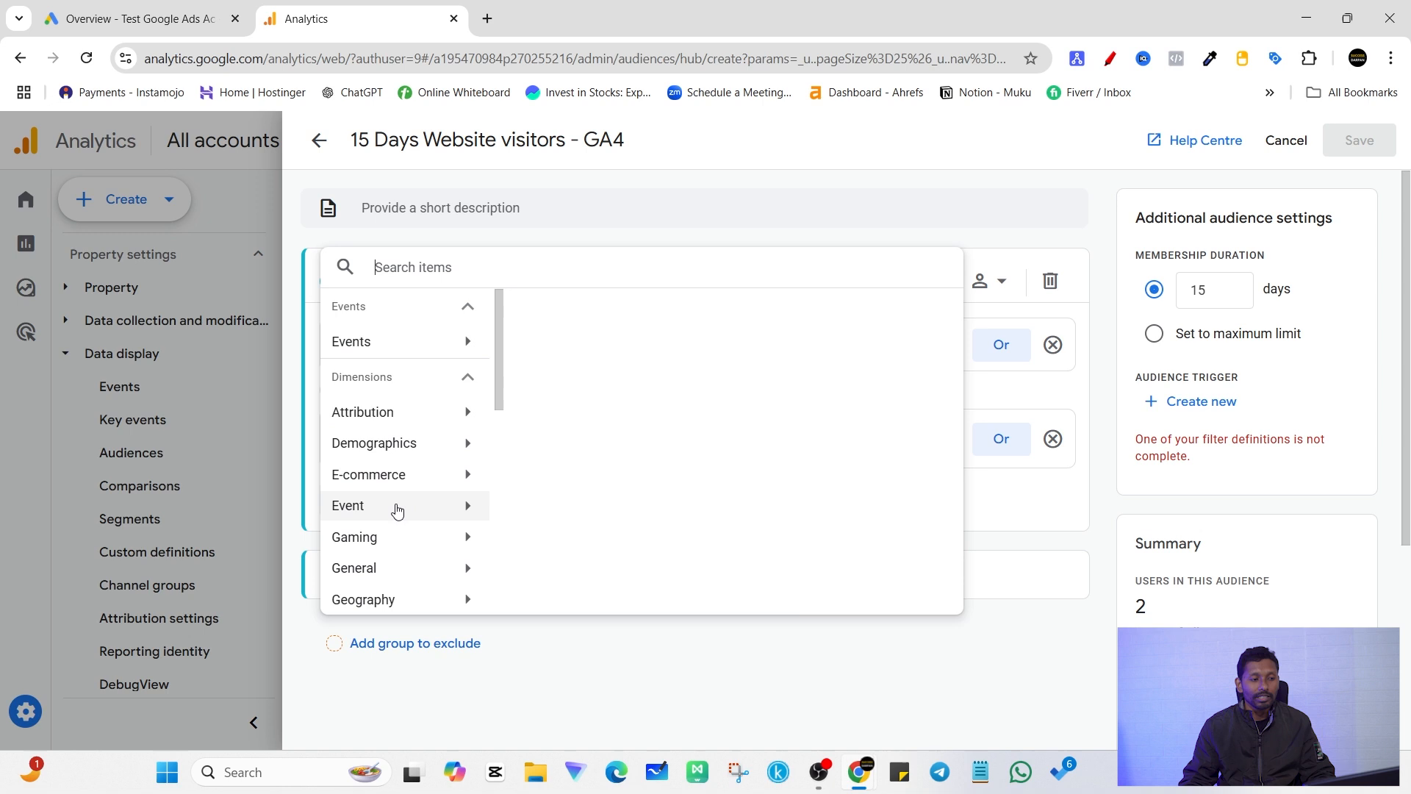
pyautogui.click(400, 507)
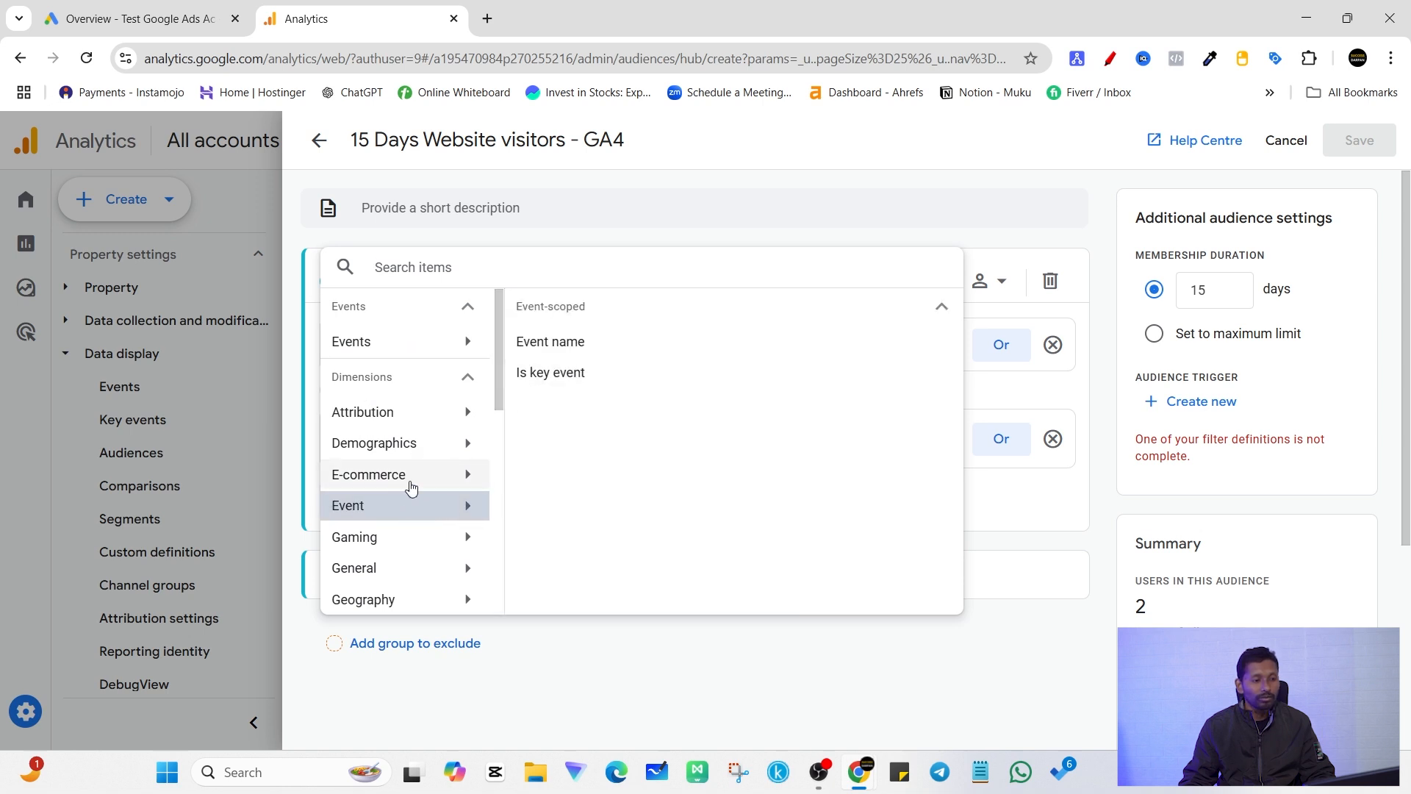
pyautogui.click(401, 444)
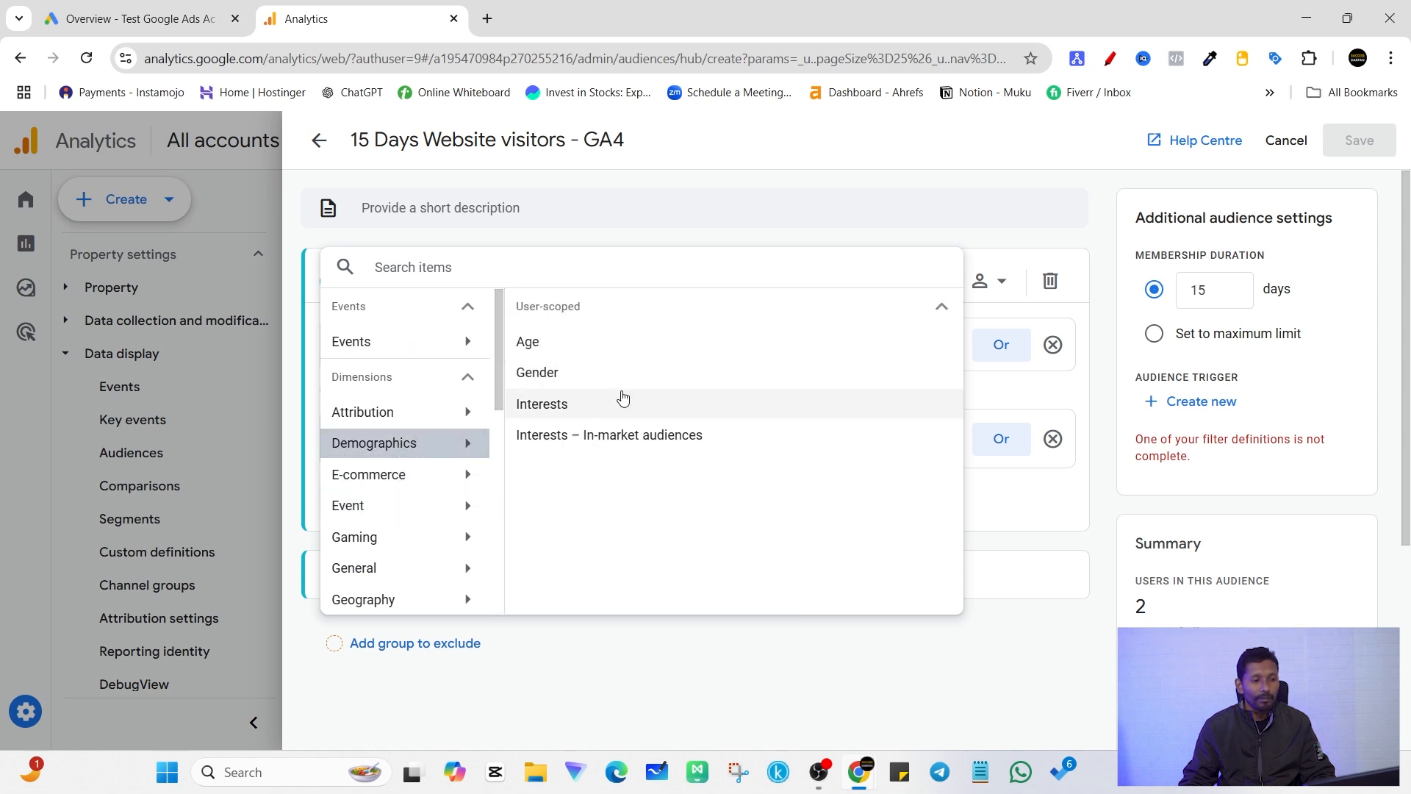
pyautogui.click(586, 347)
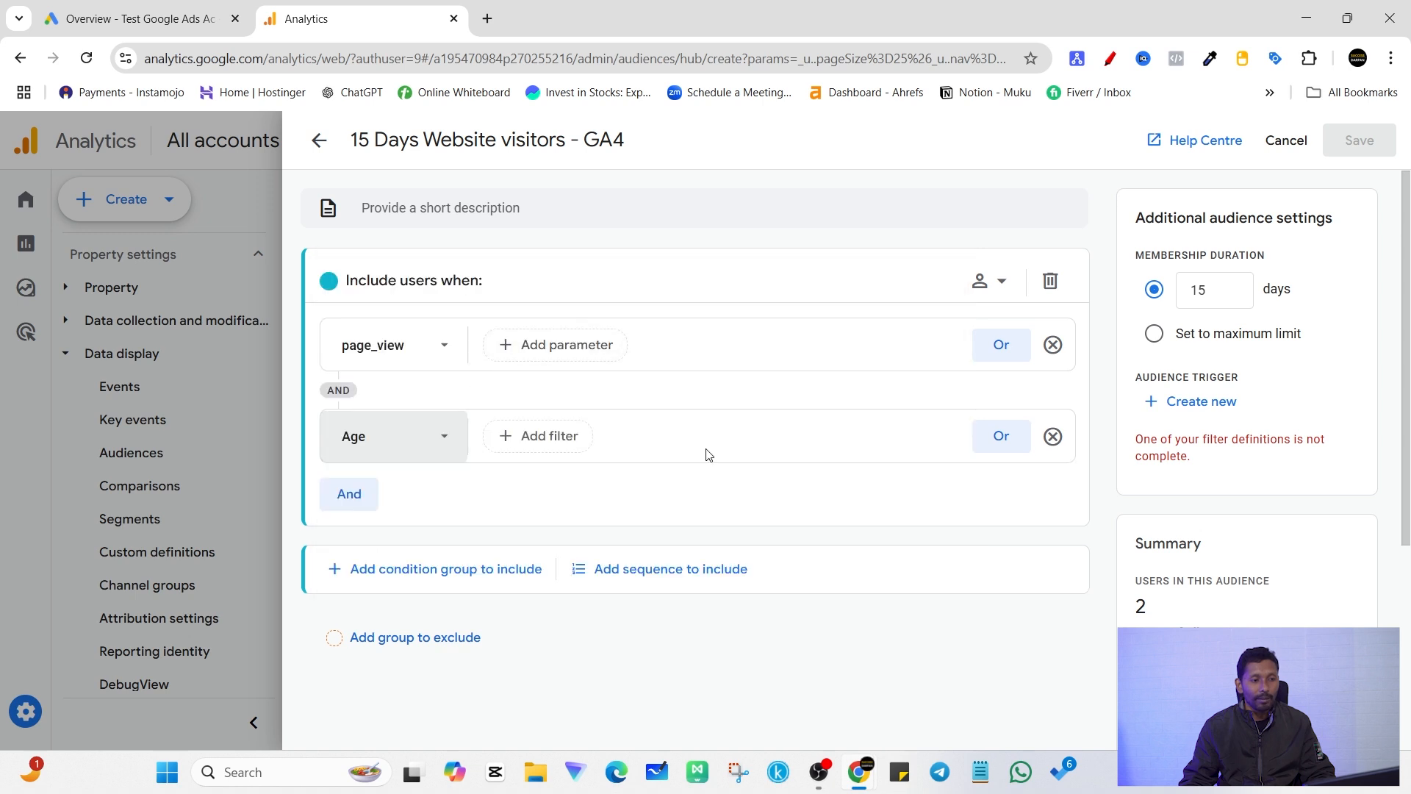
# Step: Filter the Age condition to users who are one of 18-24 or 25-34 at any point in time
pyautogui.click(572, 438)
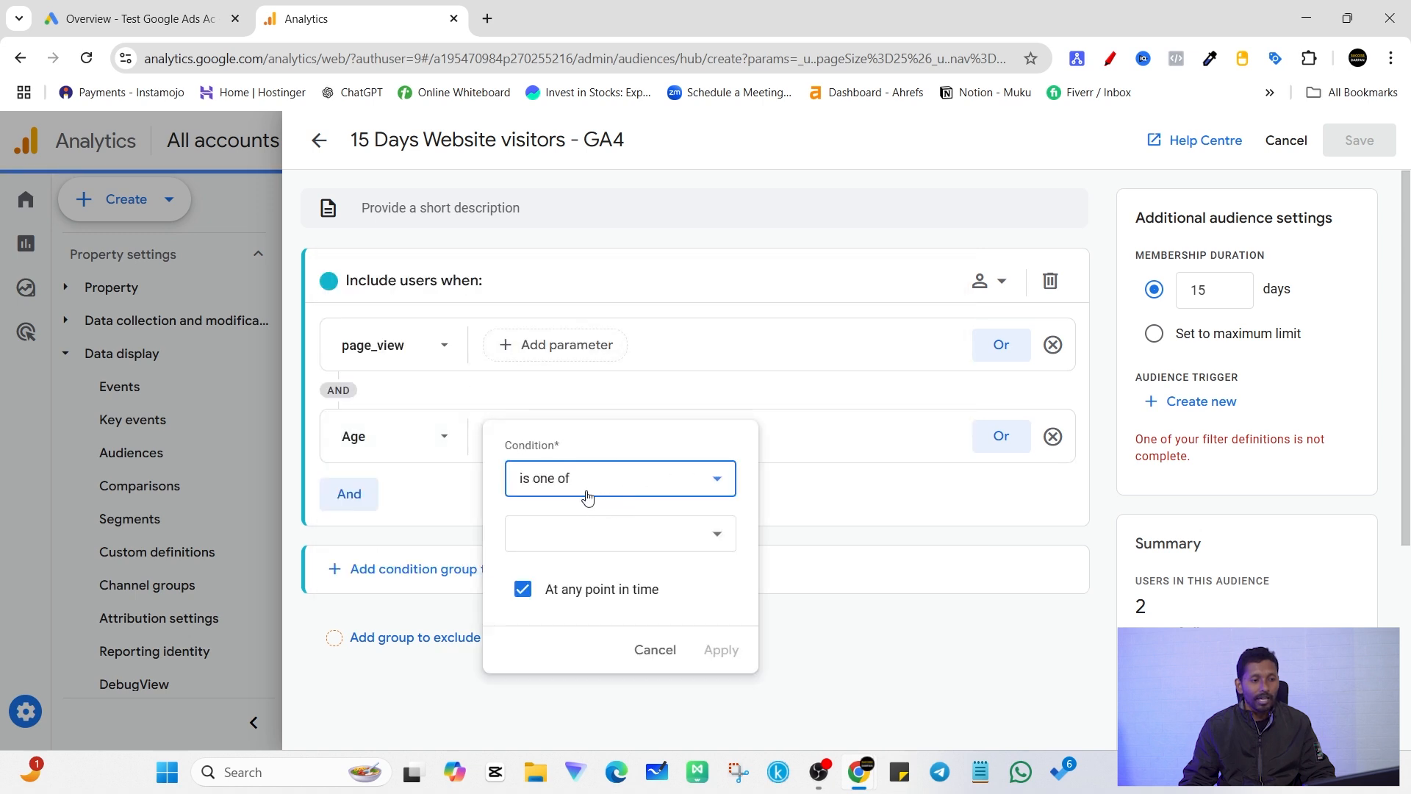
pyautogui.click(623, 530)
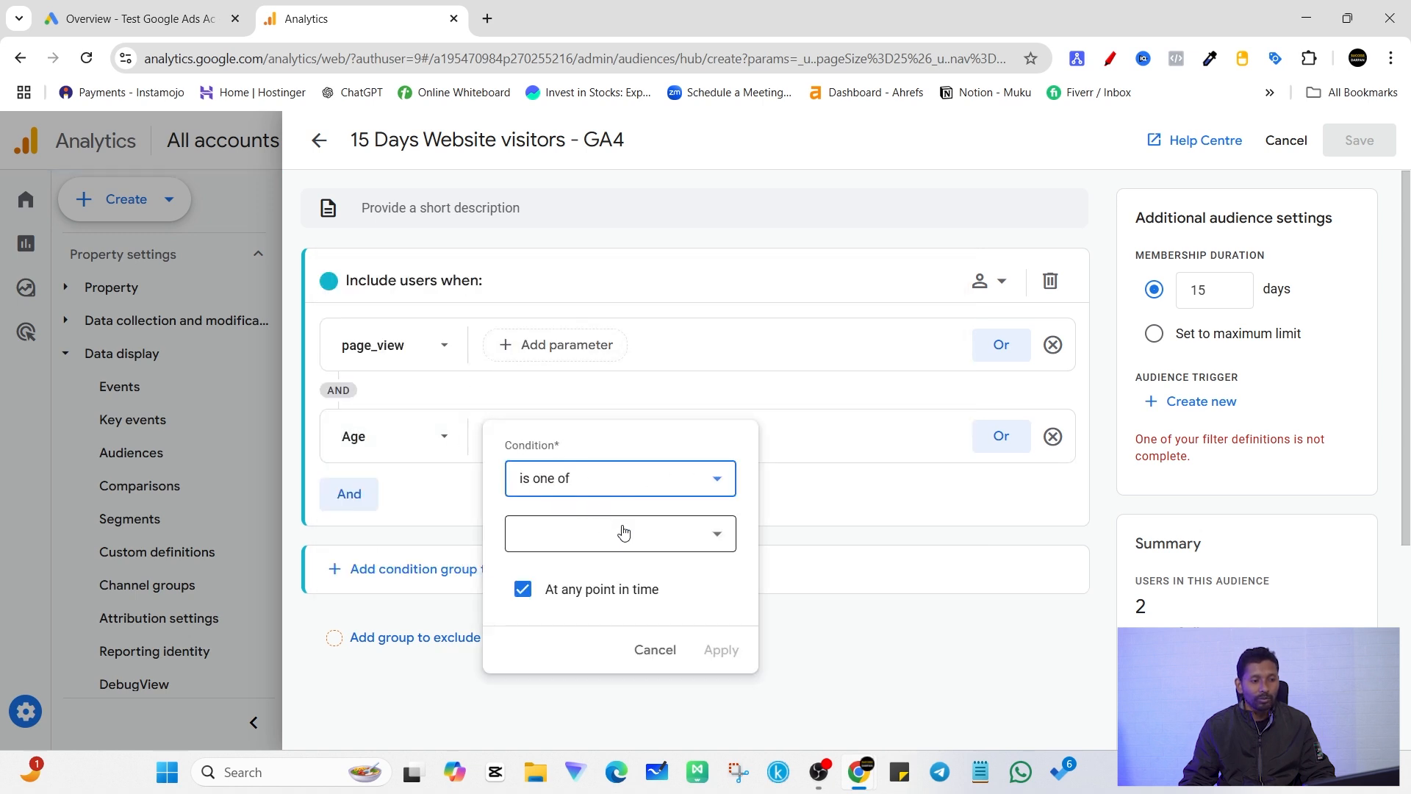
pyautogui.click(524, 298)
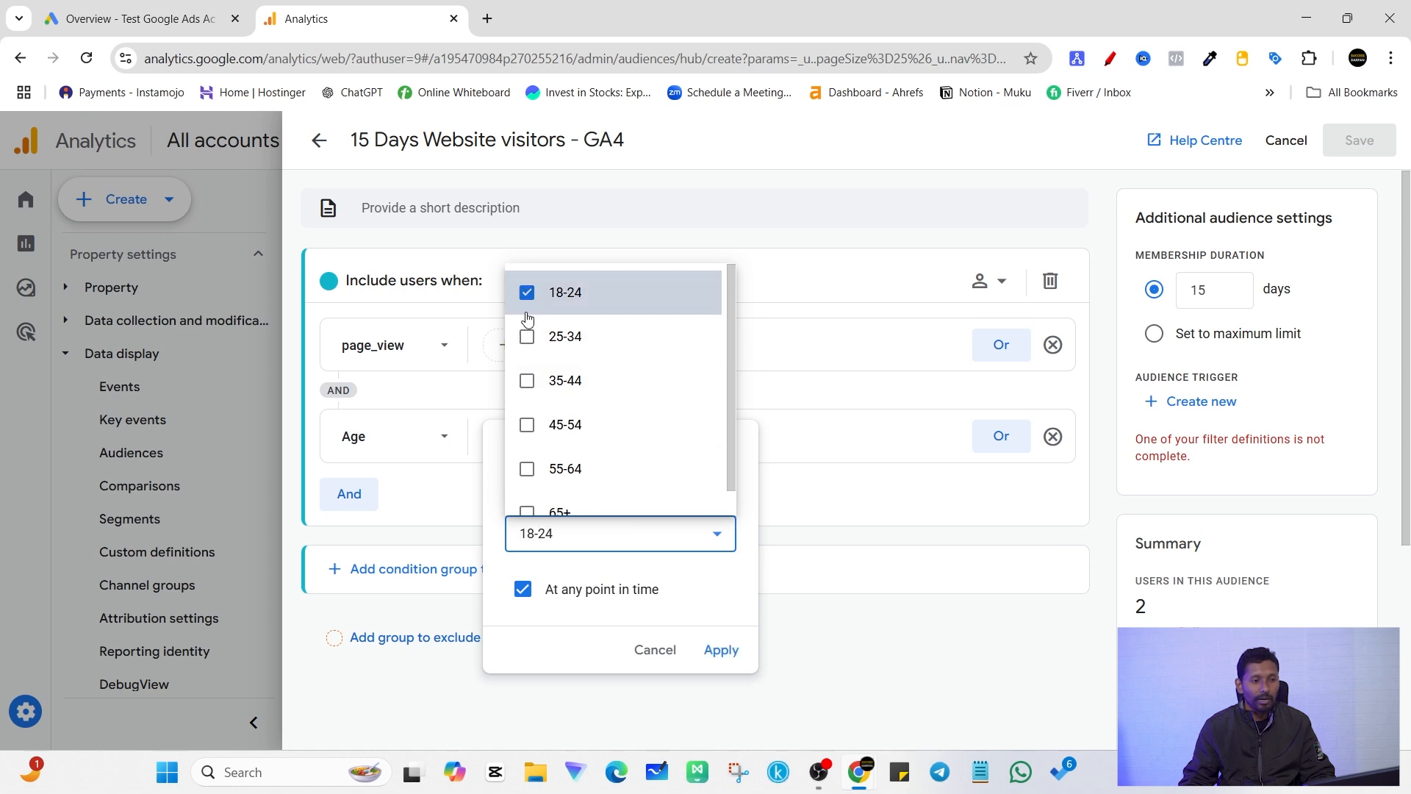
pyautogui.click(527, 339)
pyautogui.click(722, 658)
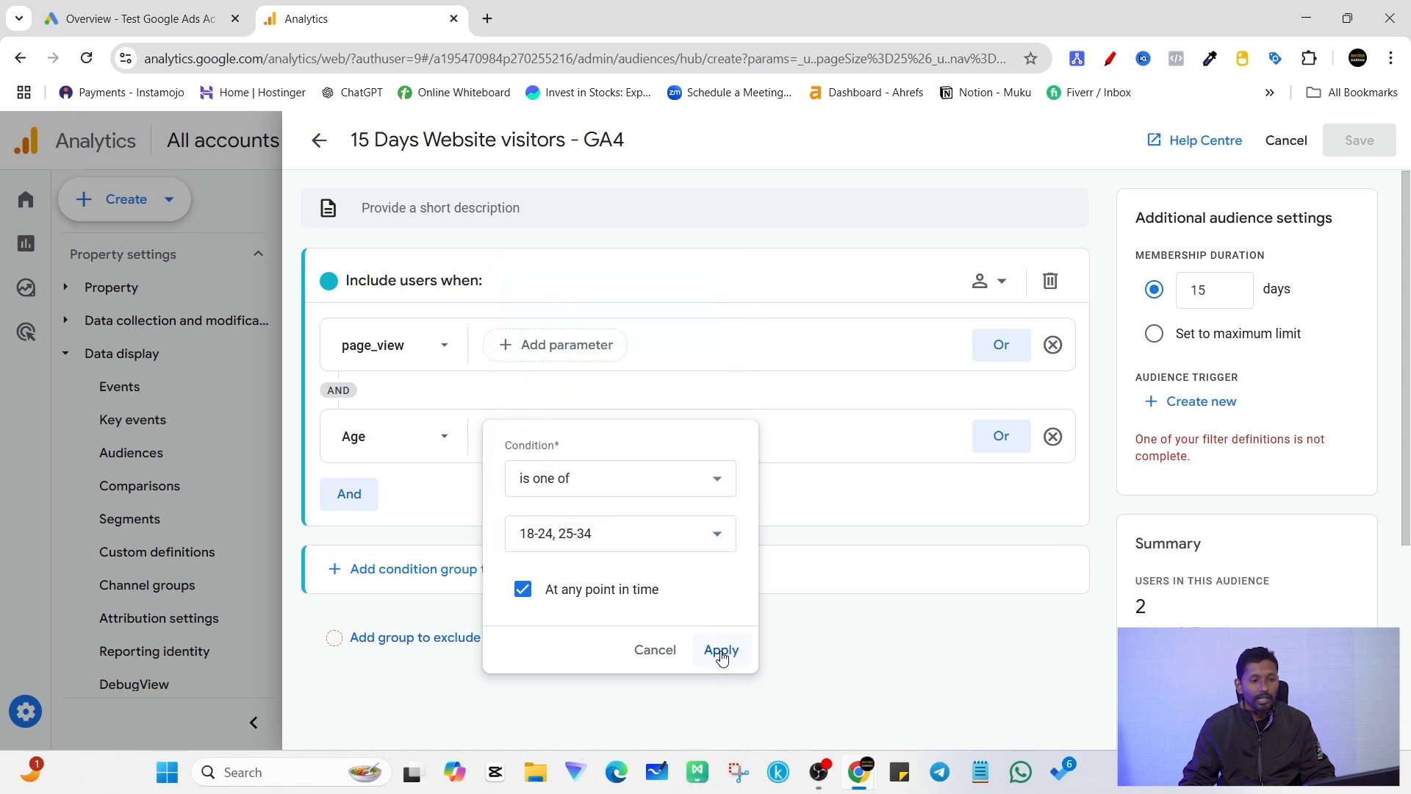
pyautogui.click(721, 657)
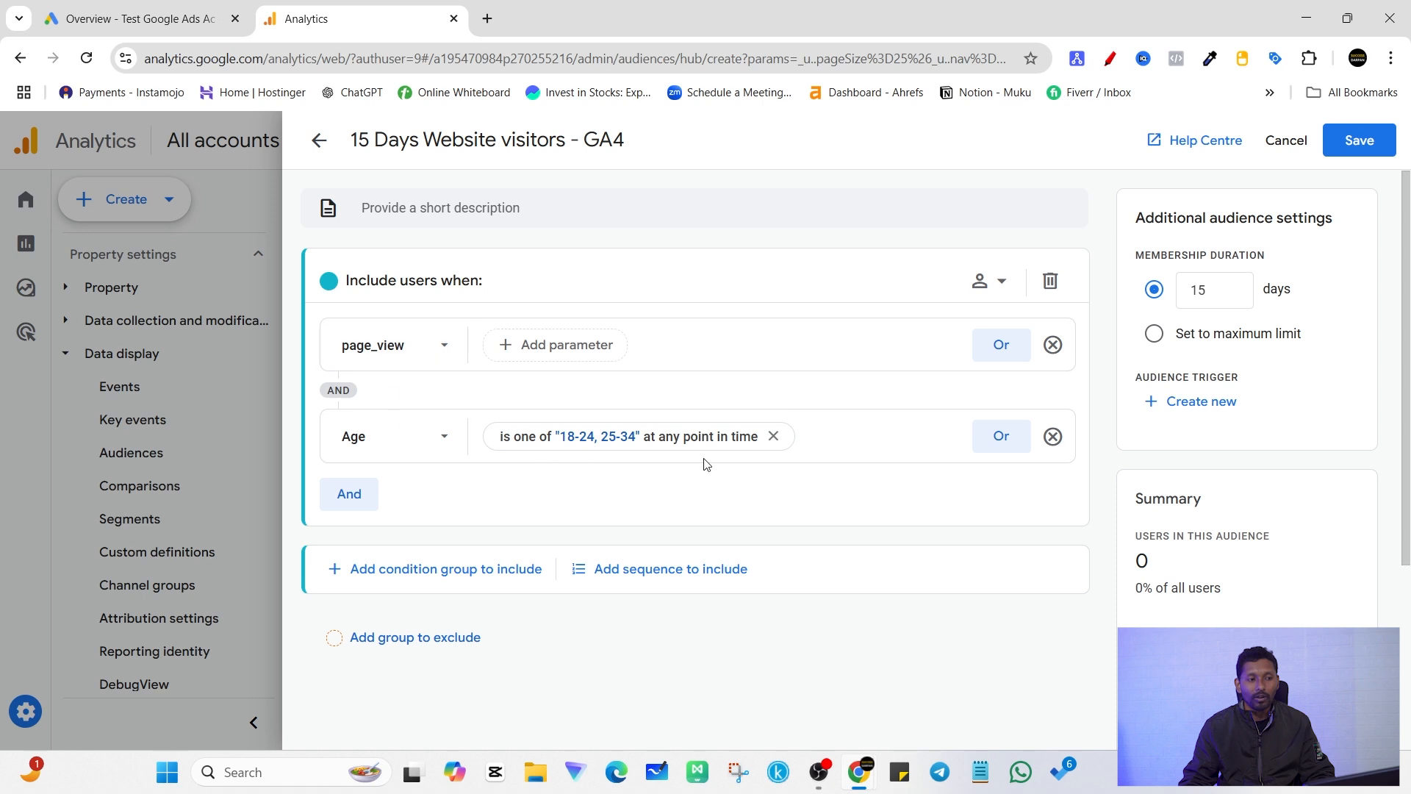
# Step: Remove the age filter and the whole Age condition from the include group
pyautogui.click(775, 436)
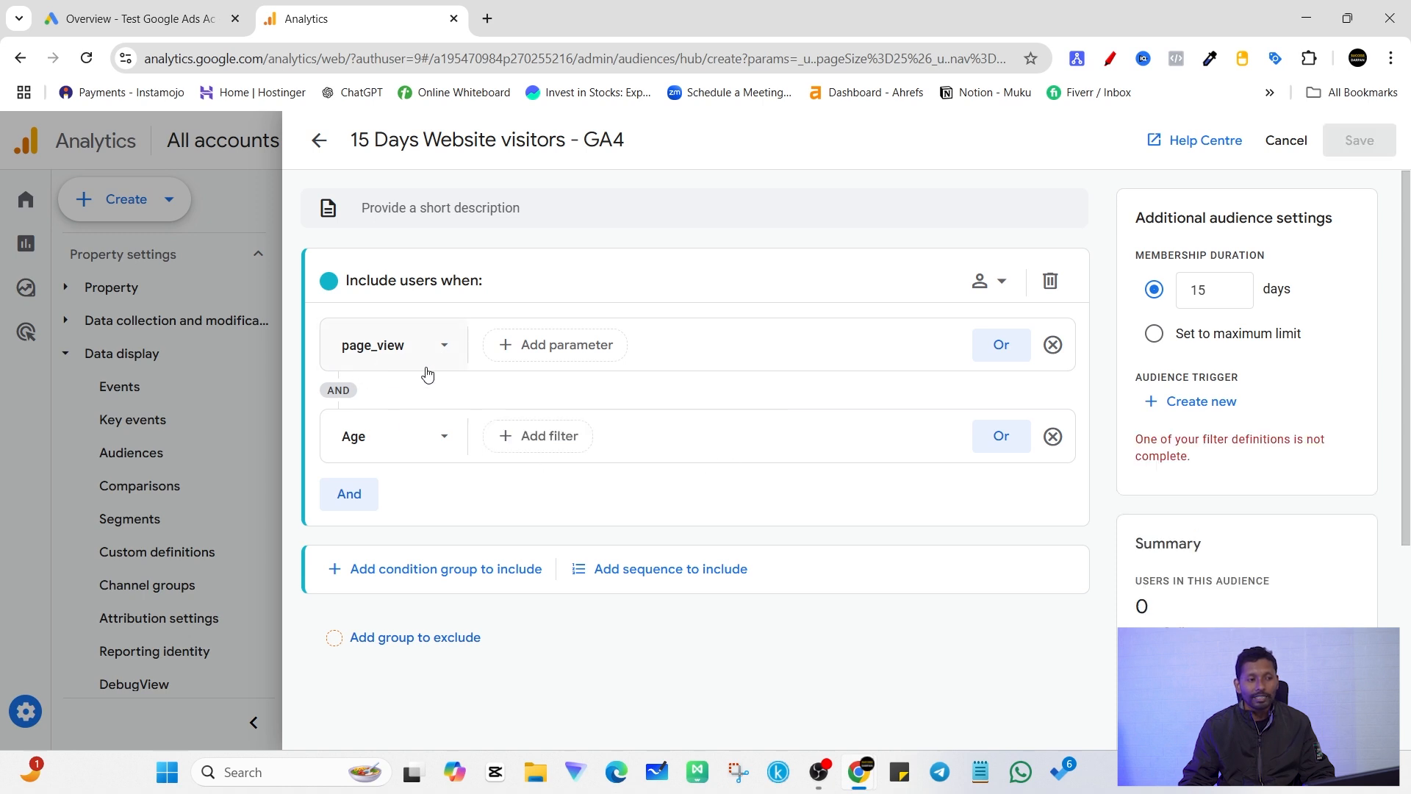
pyautogui.click(1057, 432)
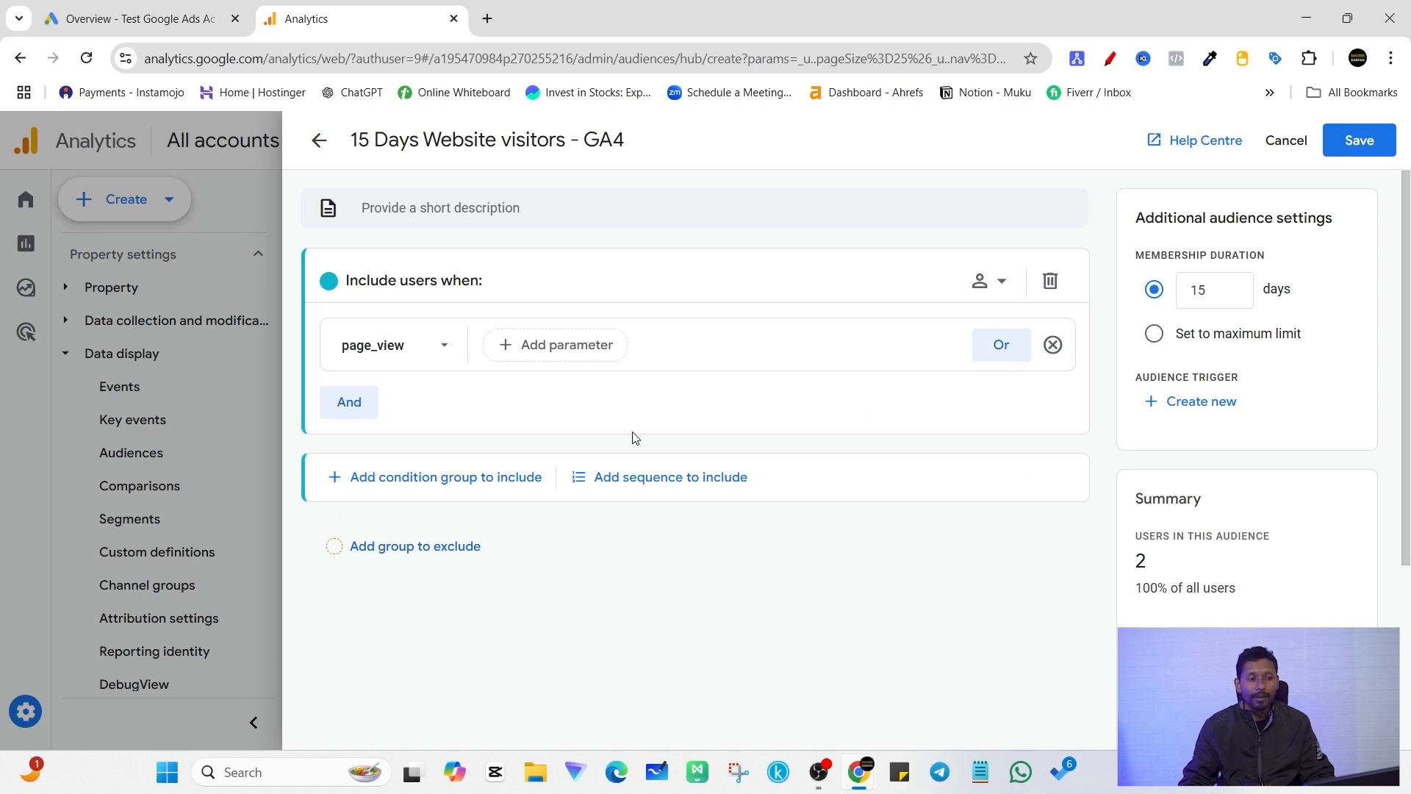
# Step: Add an exclude group to the audience with a condition on the Gender demographic dimension
pyautogui.click(432, 547)
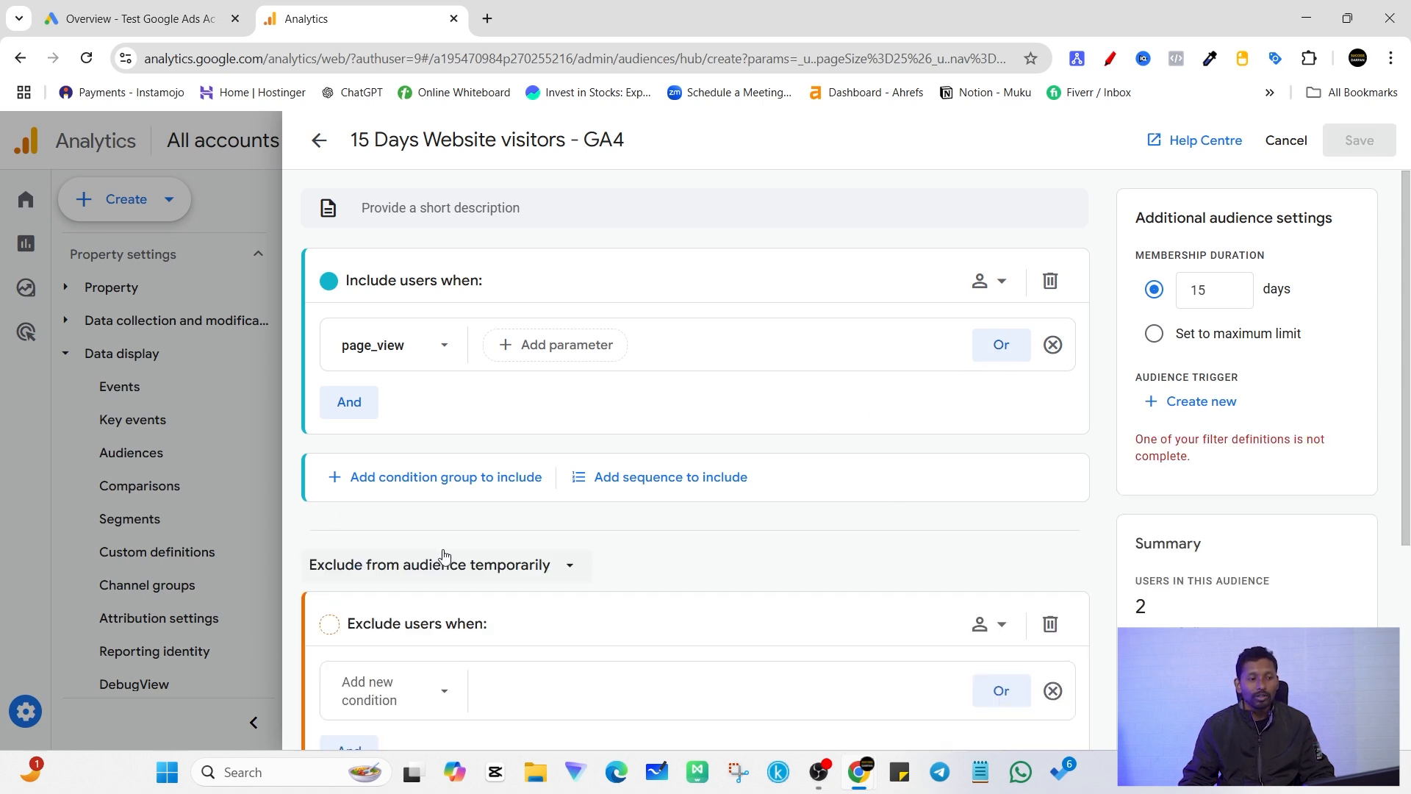
pyautogui.scroll(-4, 578, 573)
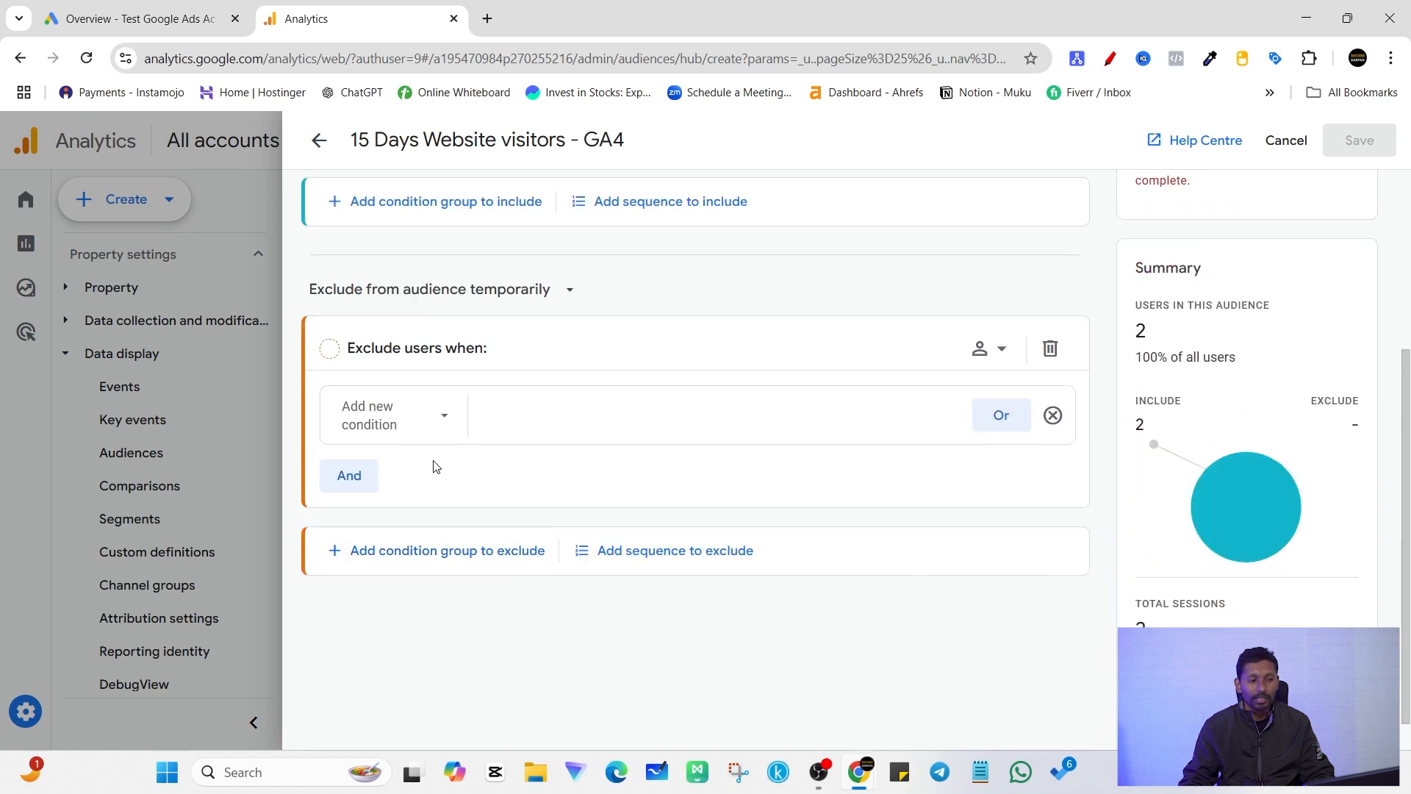
pyautogui.click(437, 434)
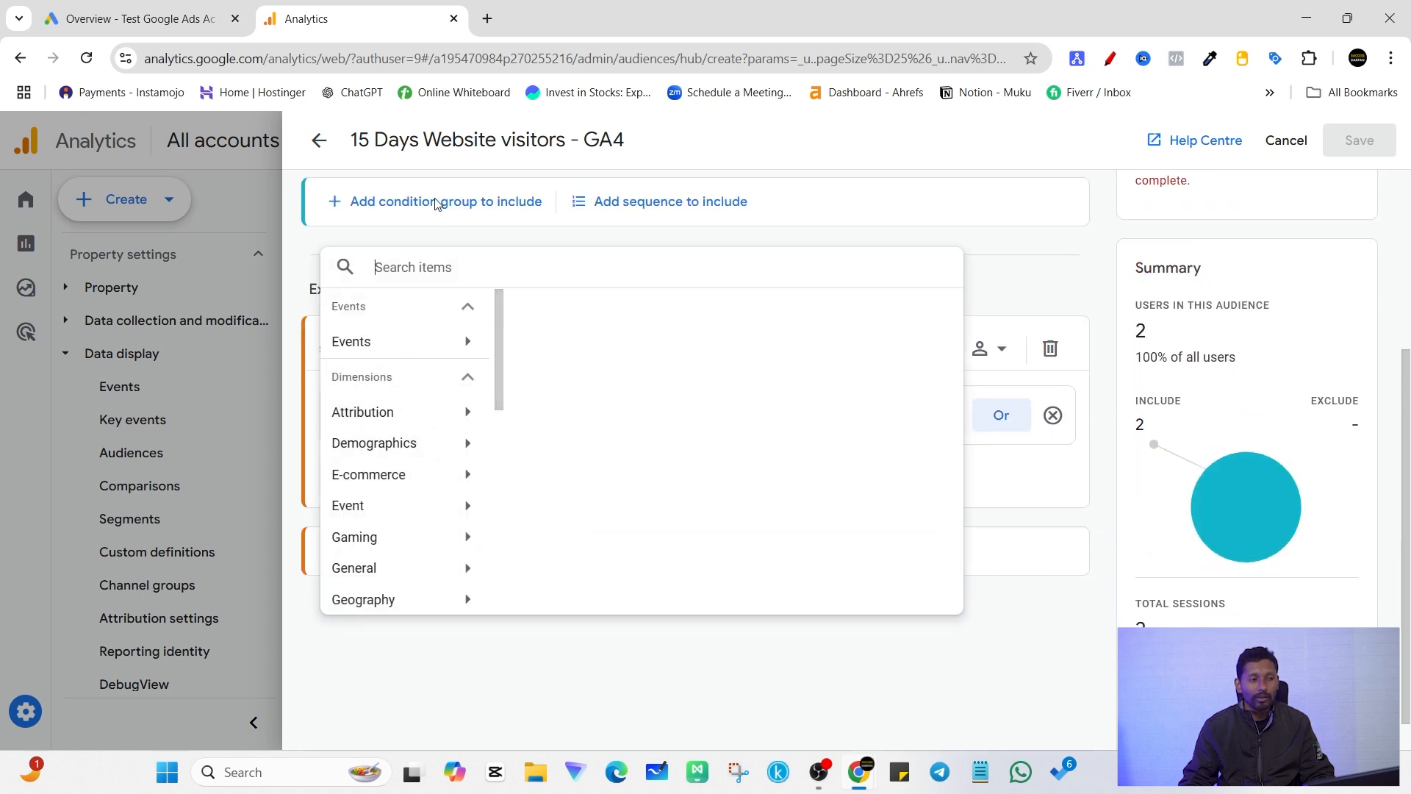
pyautogui.click(435, 445)
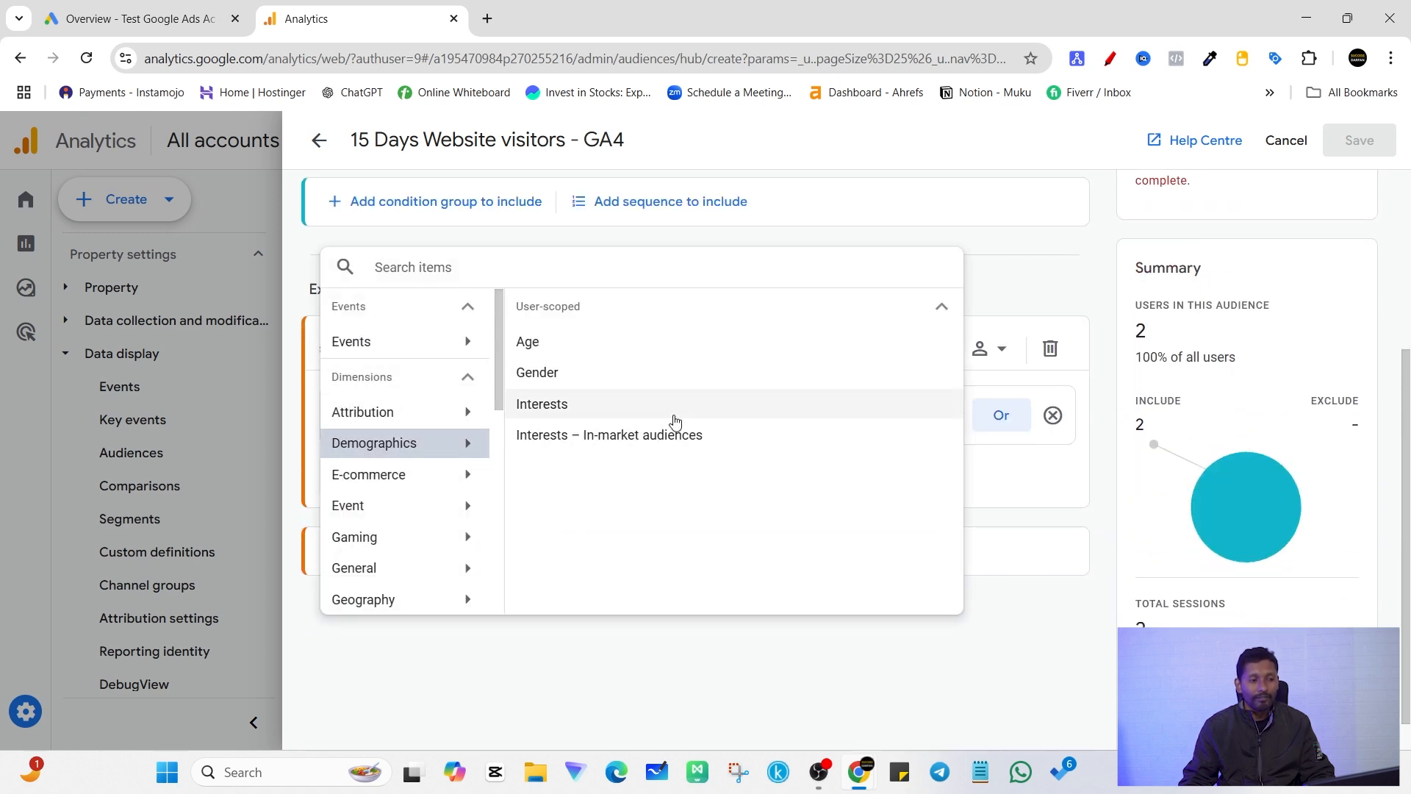
pyautogui.click(569, 375)
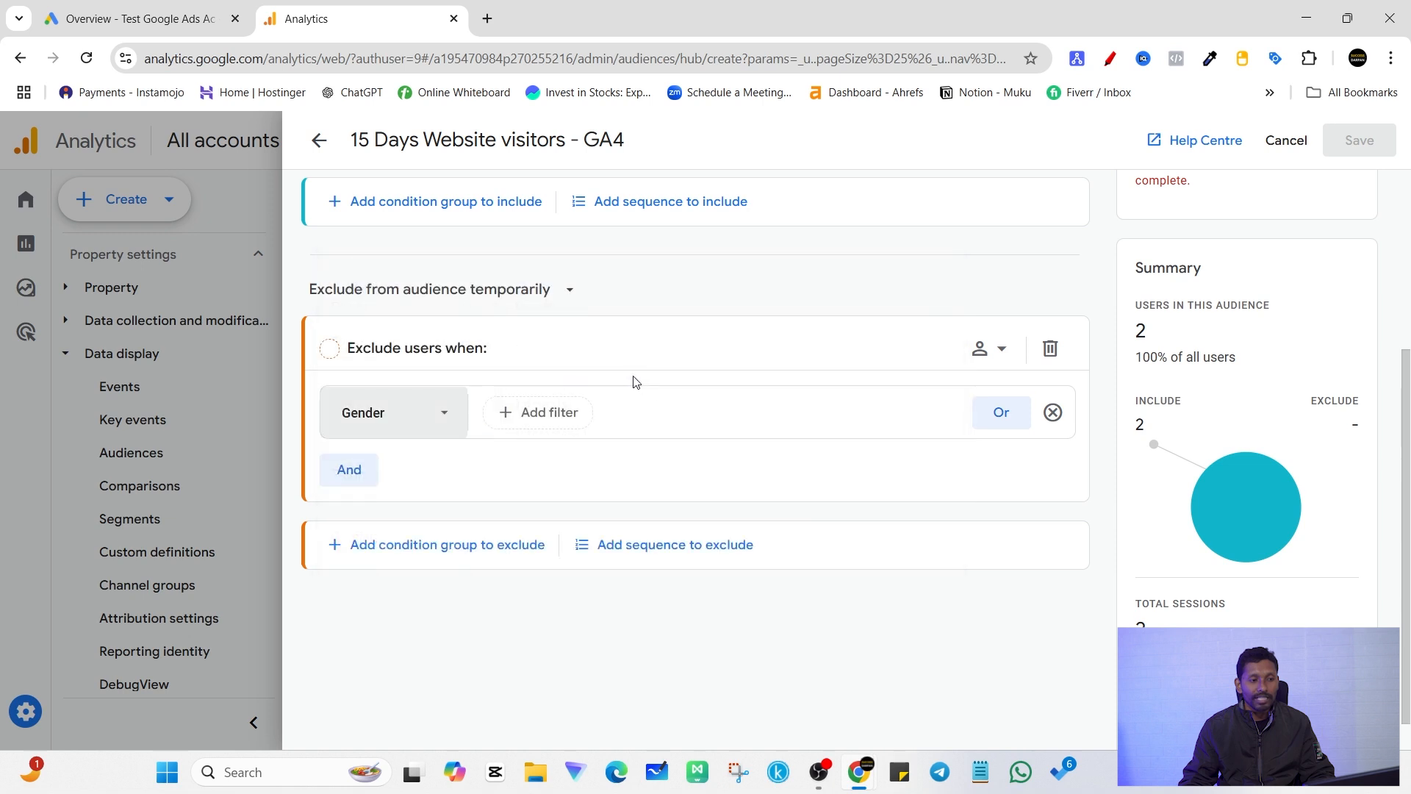
# Step: Filter the Gender condition in the exclude group to users who are one of Male at any point in time
pyautogui.click(569, 410)
pyautogui.click(620, 518)
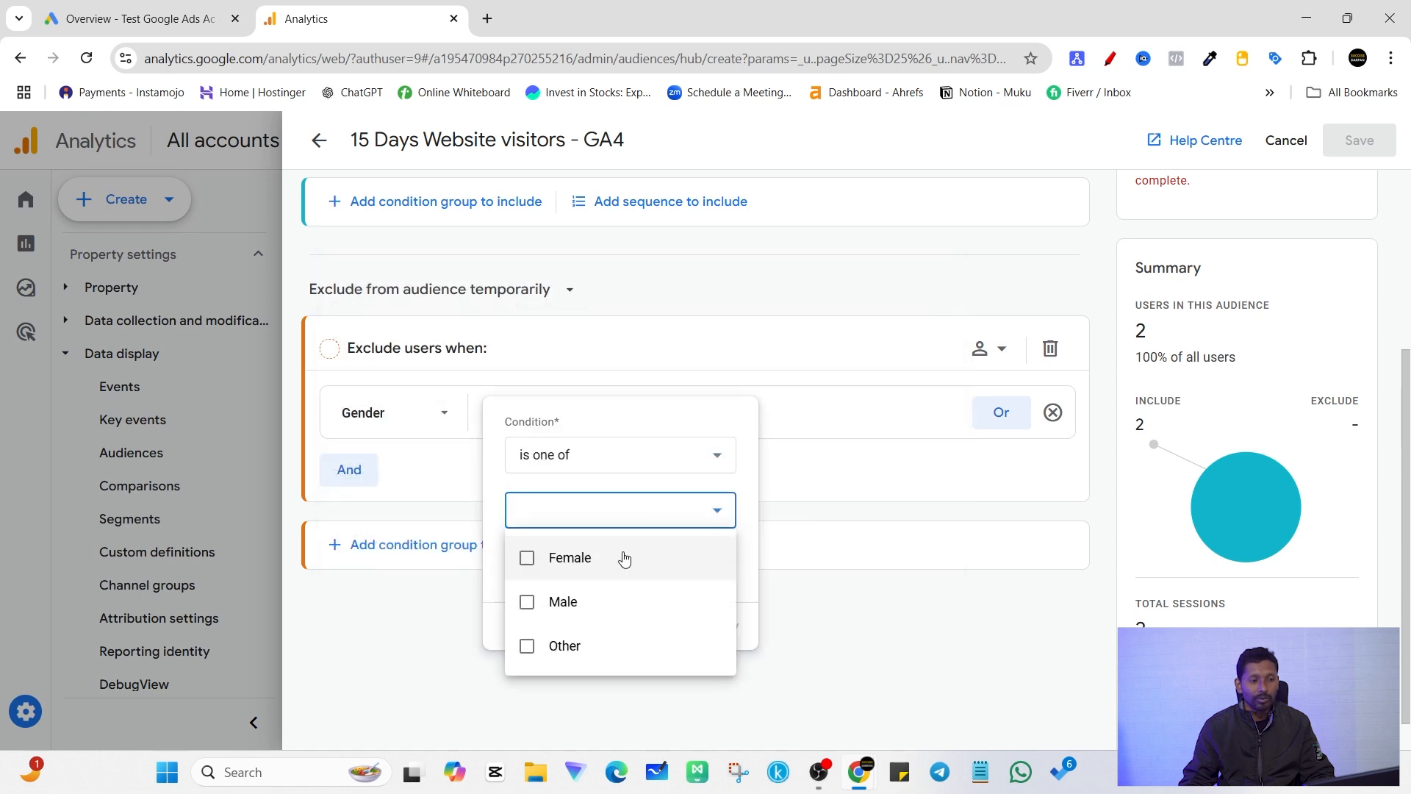
pyautogui.click(529, 603)
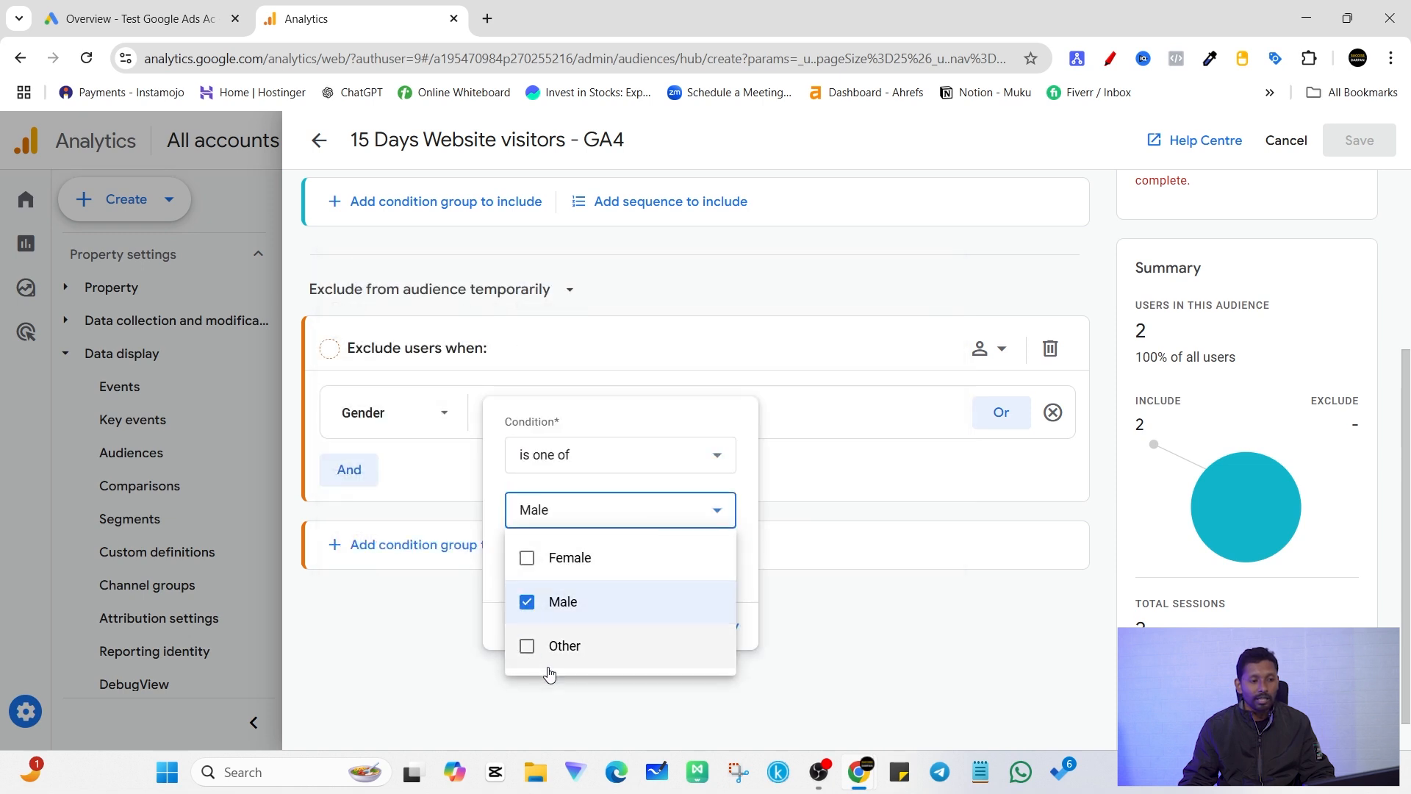
pyautogui.click(493, 579)
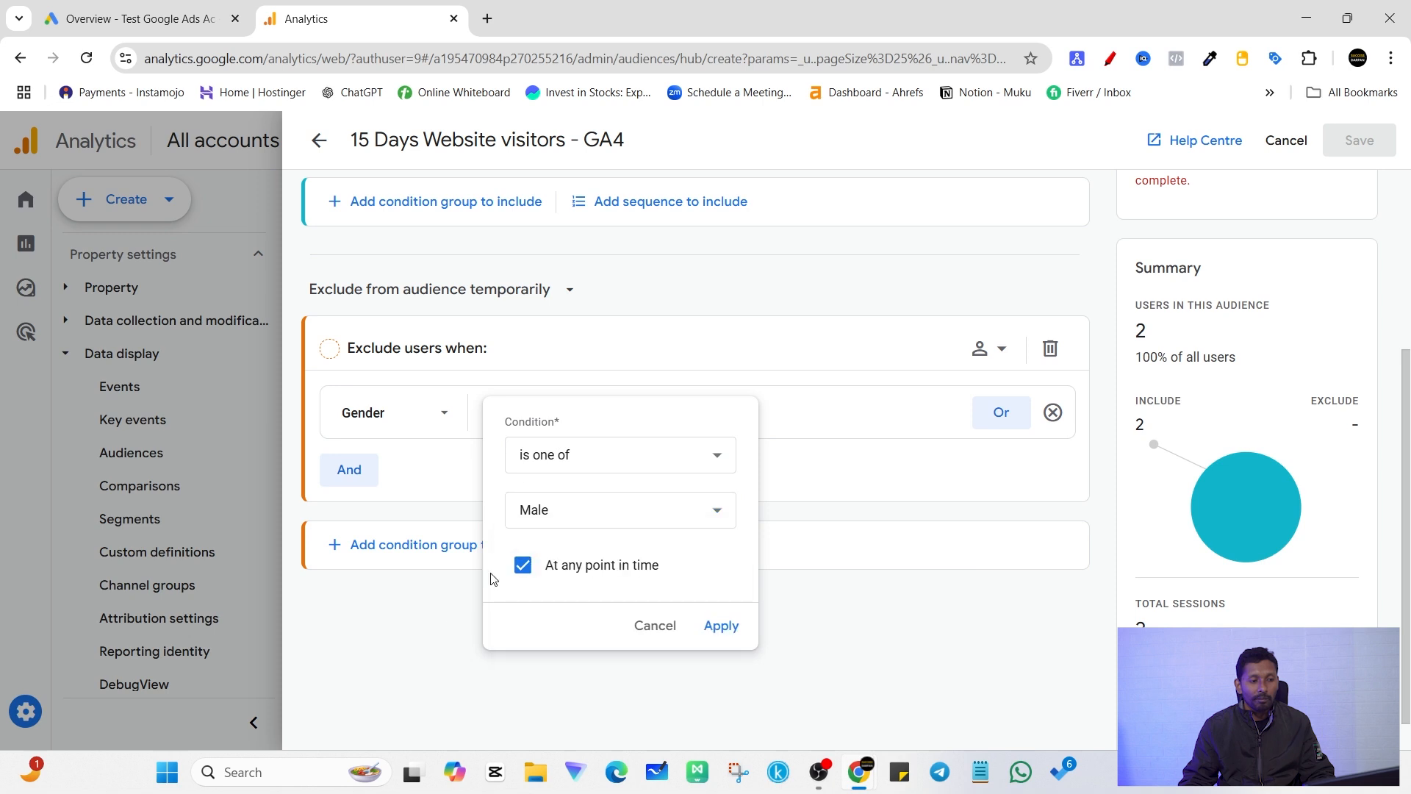
pyautogui.click(721, 626)
# Step: Remove the Male filter and delete the whole exclude group from the audience
pyautogui.scroll(3, 621, 551)
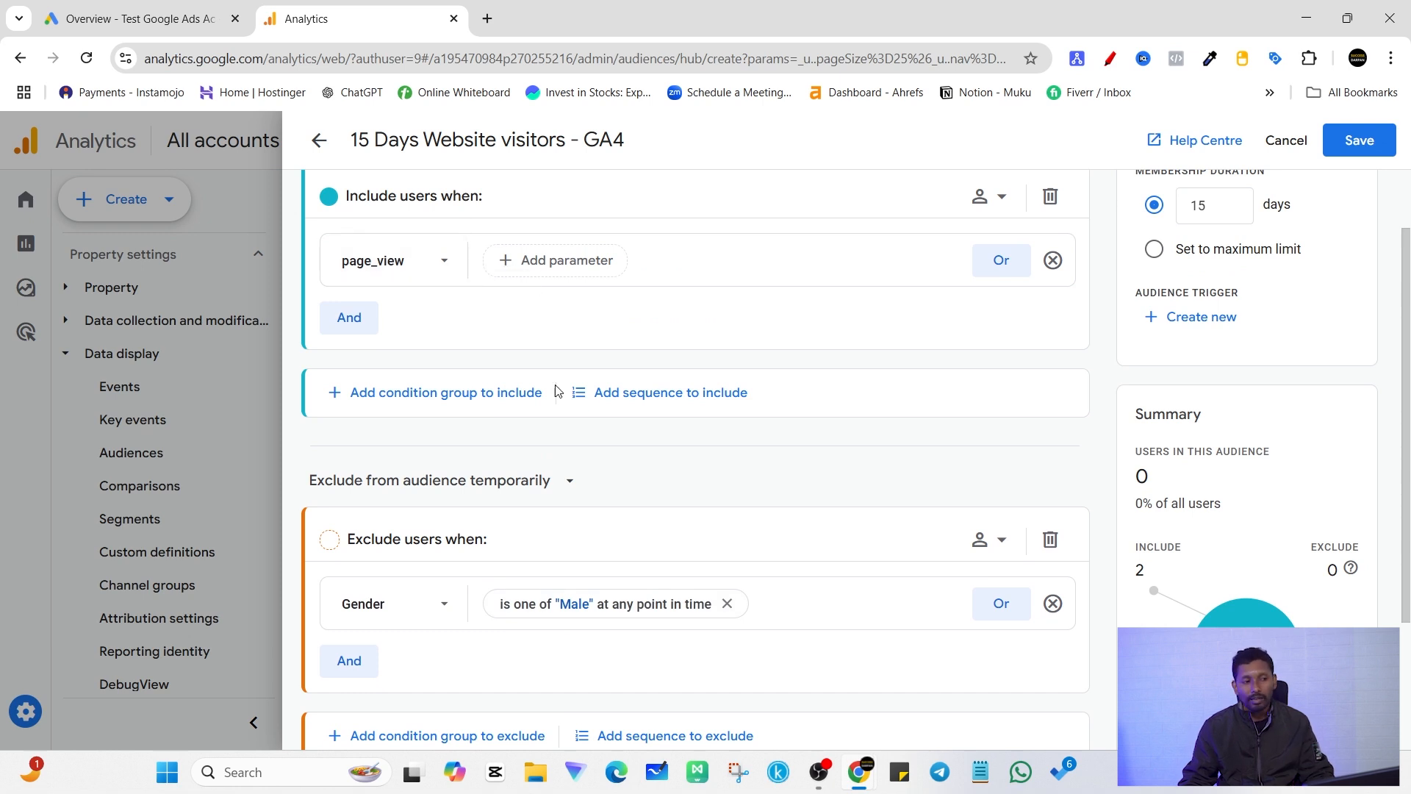
pyautogui.click(727, 603)
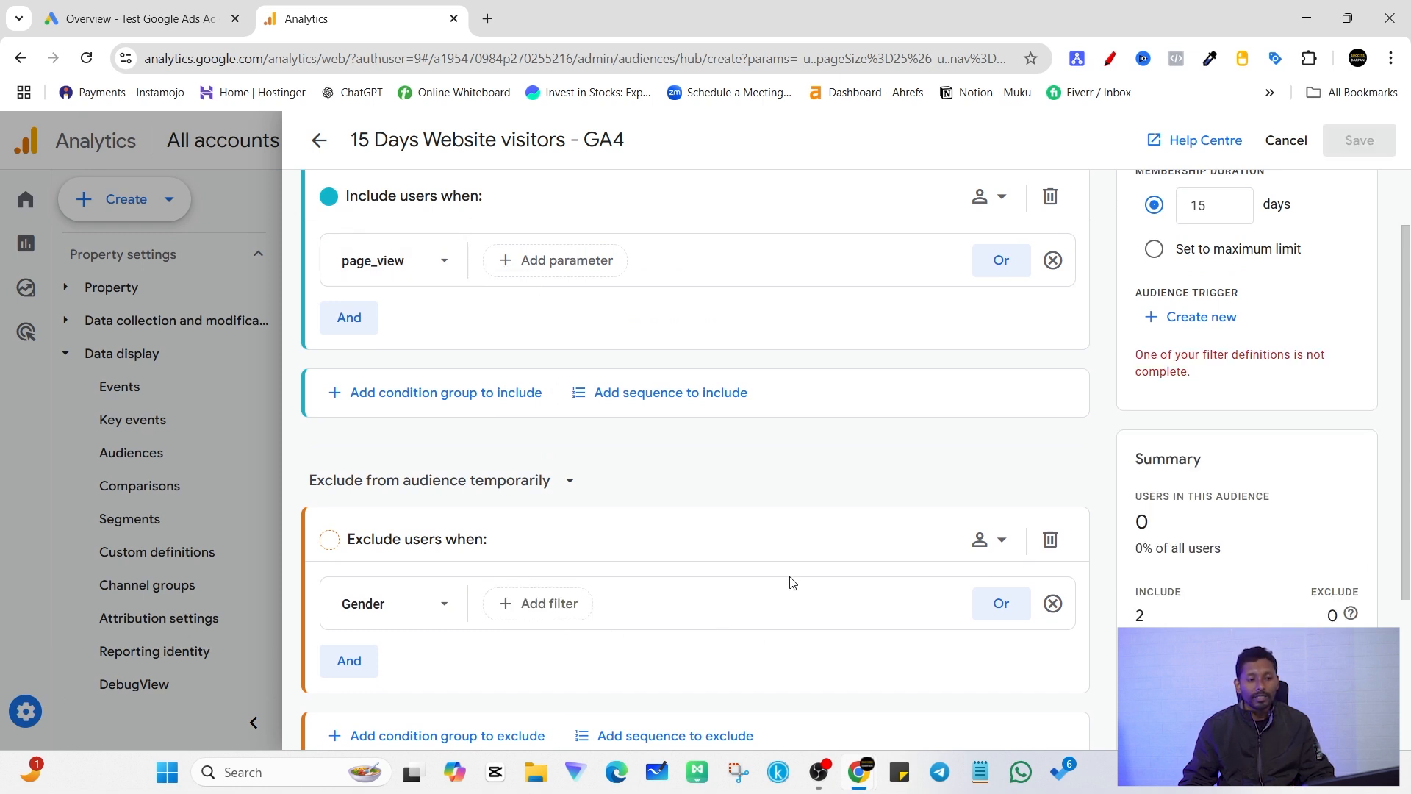
pyautogui.click(1050, 540)
pyautogui.scroll(2, 414, 304)
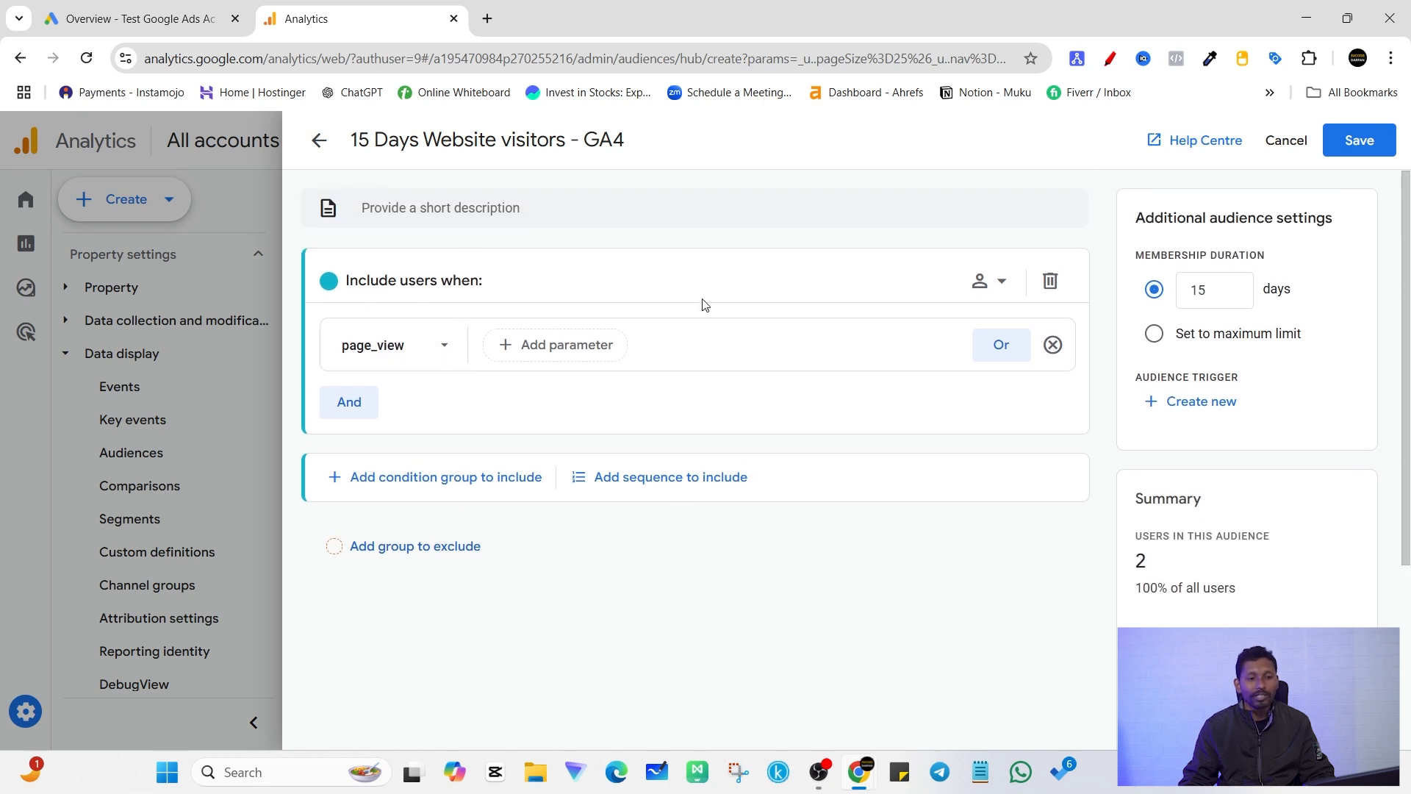
# Step: Examine the audience's membership duration setting and the summary of users it covers
pyautogui.click(1153, 288)
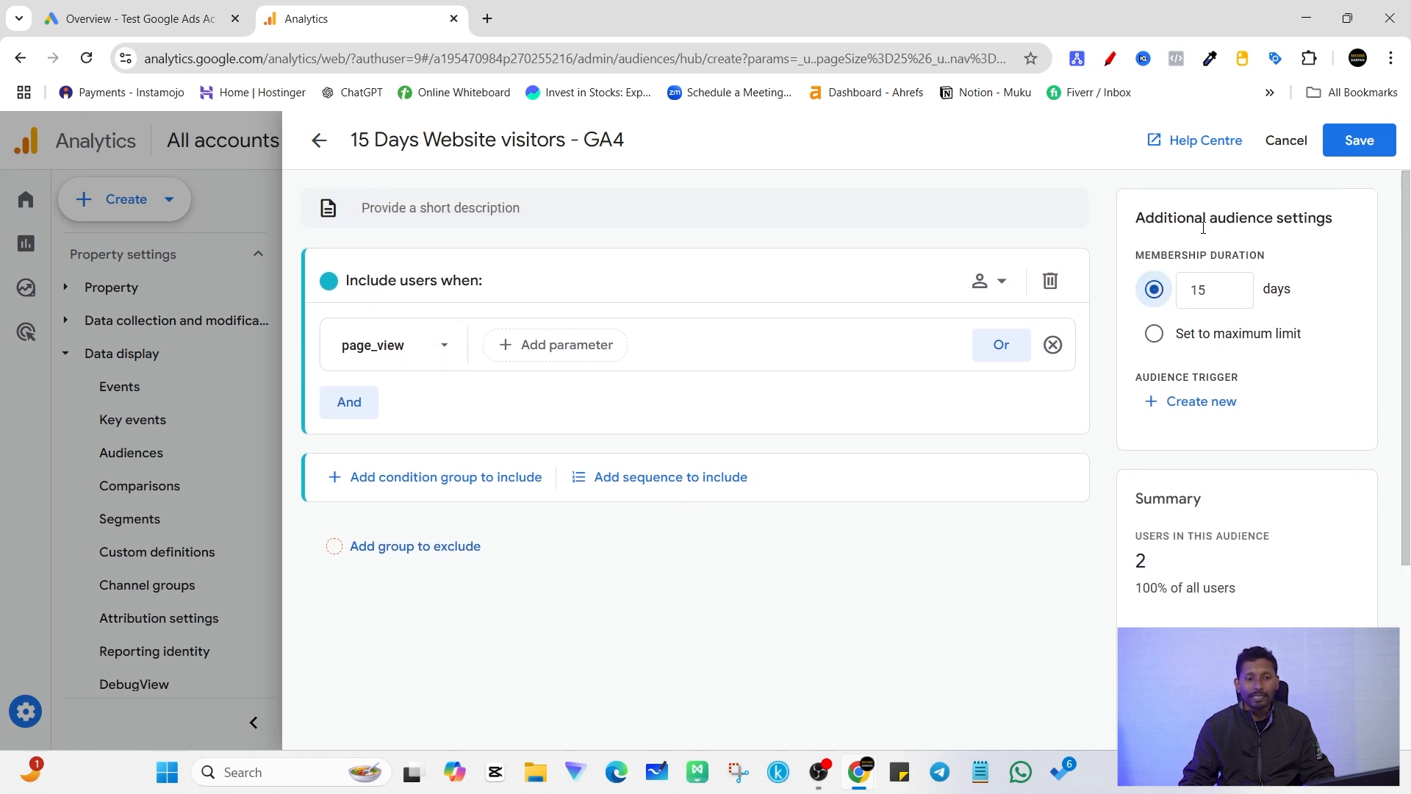
pyautogui.moveTo(1154, 251); pyautogui.dragTo(1300, 256)
pyautogui.doubleClick(1245, 254)
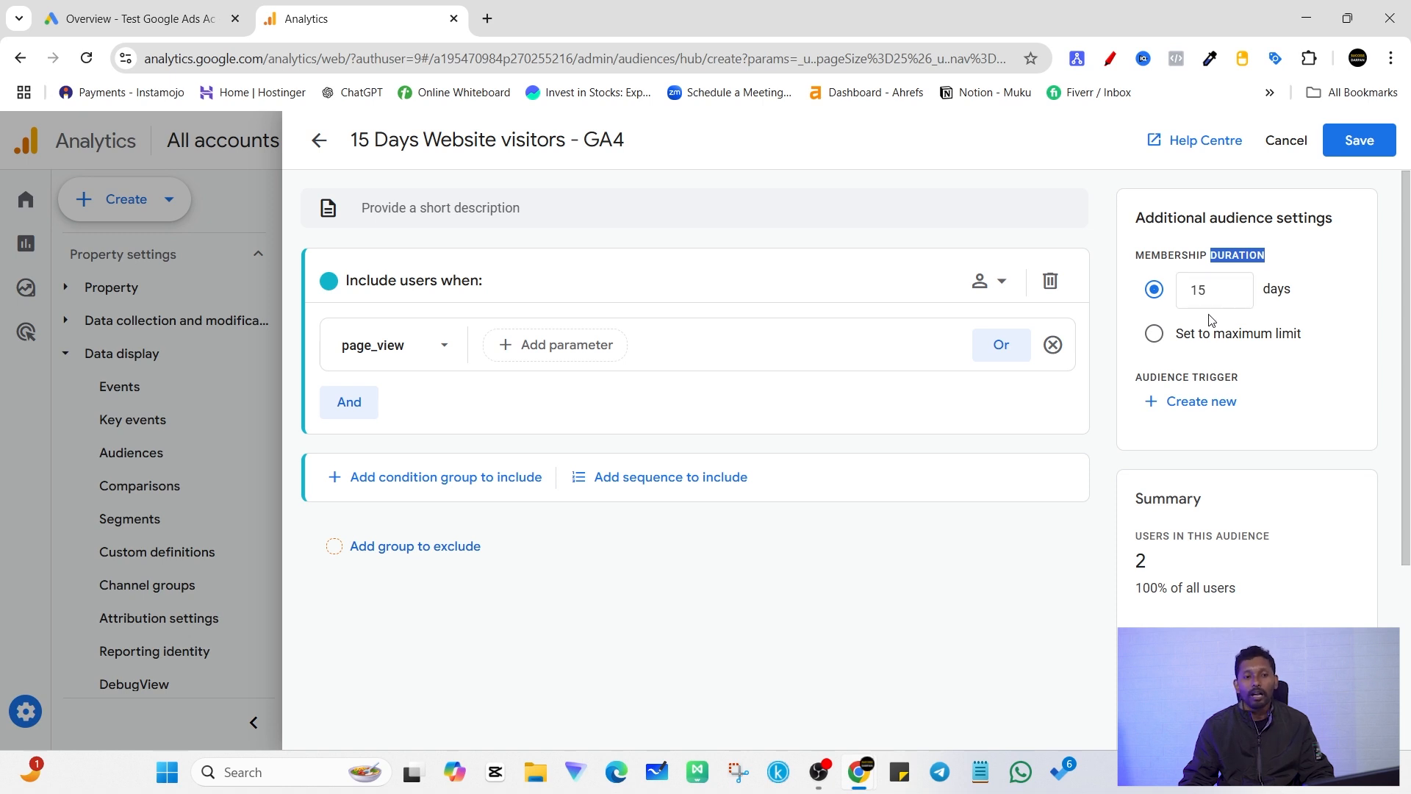
pyautogui.click(1211, 294)
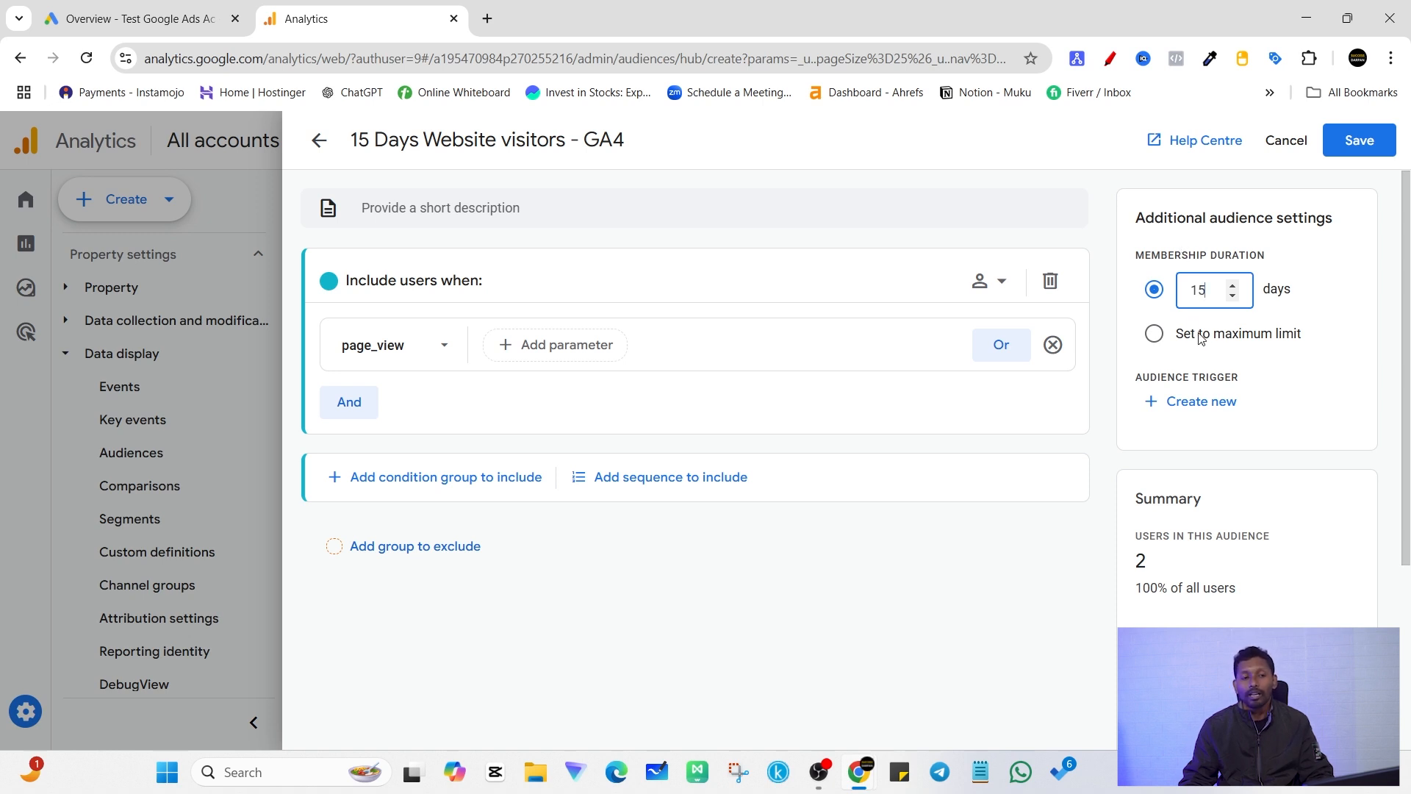
pyautogui.click(1179, 234)
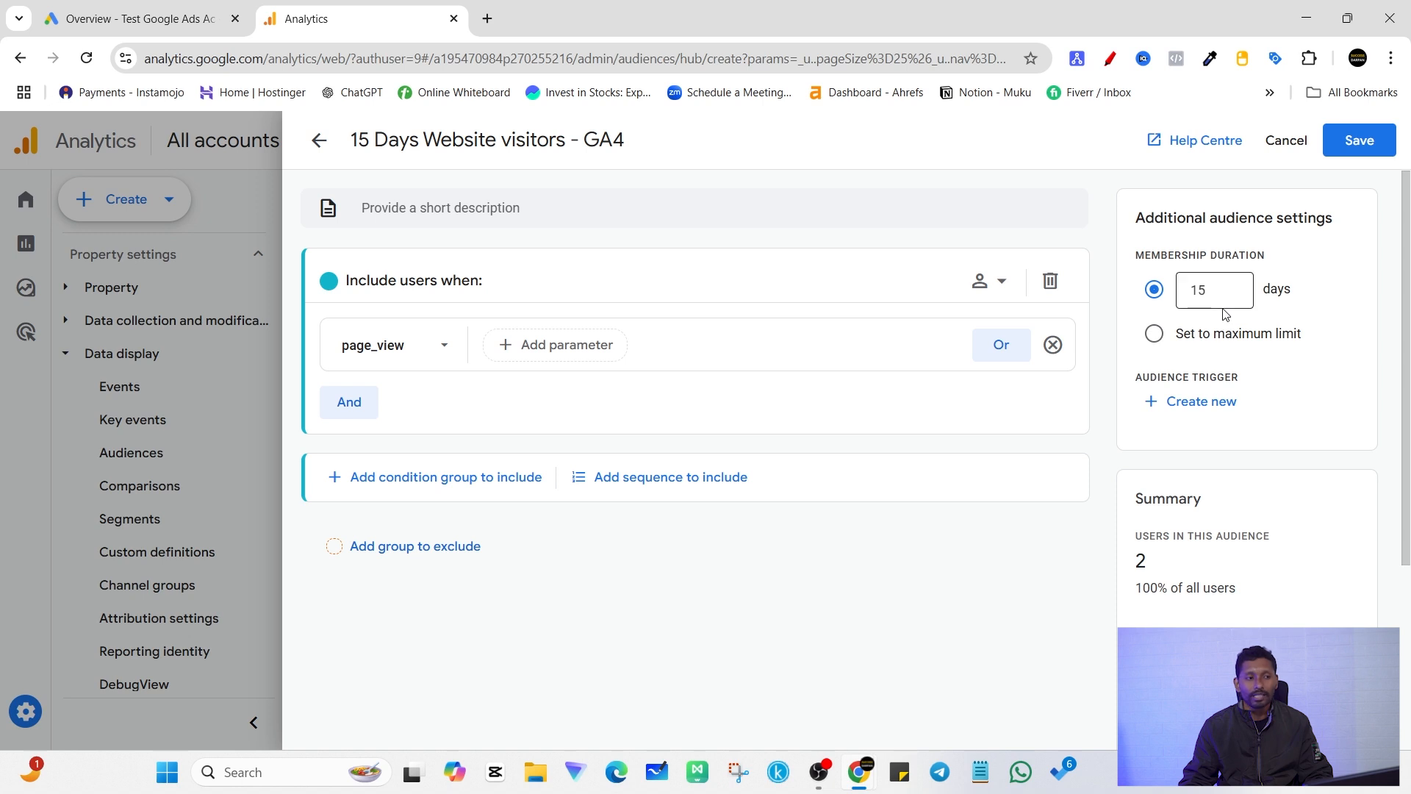
pyautogui.scroll(-4, 1241, 544)
pyautogui.scroll(4, 1250, 559)
pyautogui.scroll(-3, 1253, 569)
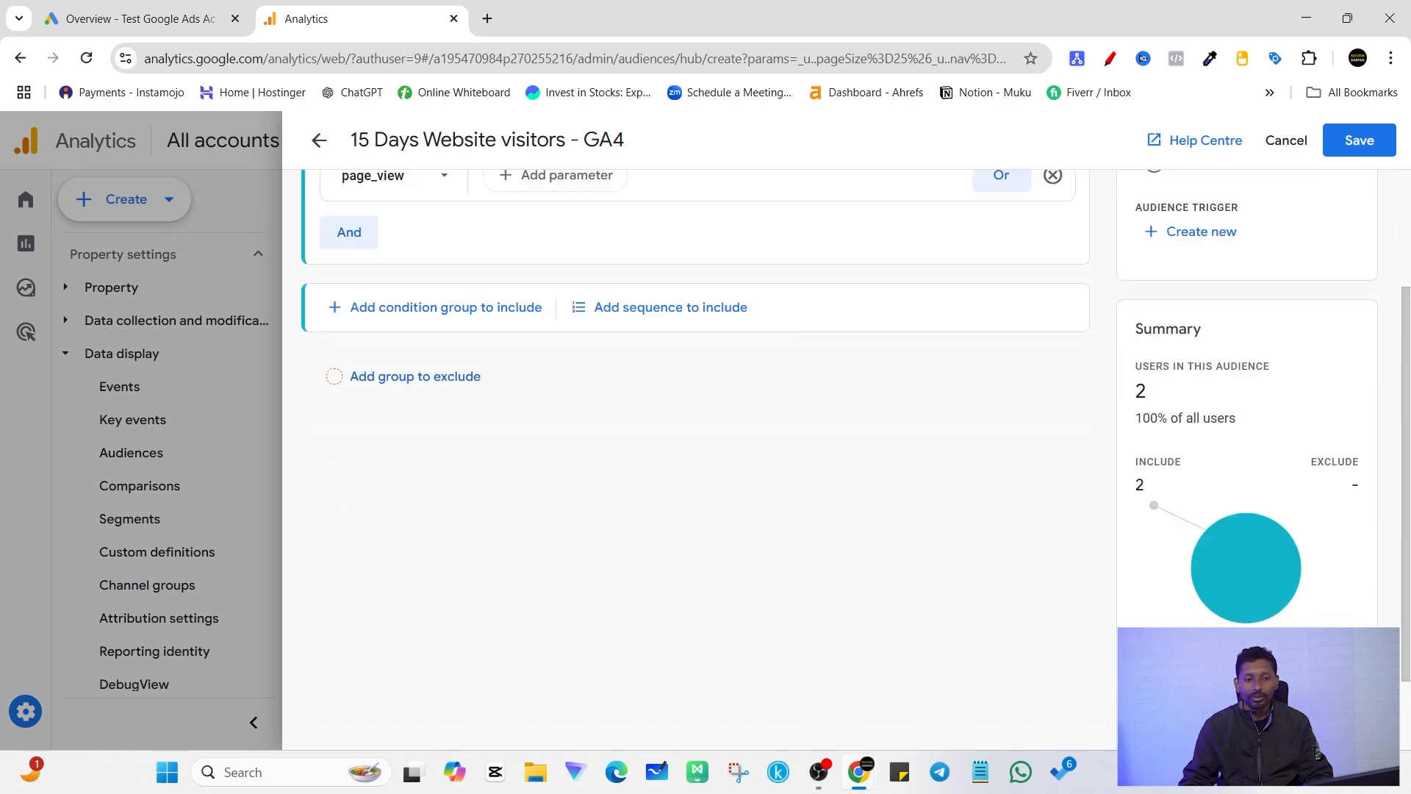
pyautogui.scroll(3, 1267, 608)
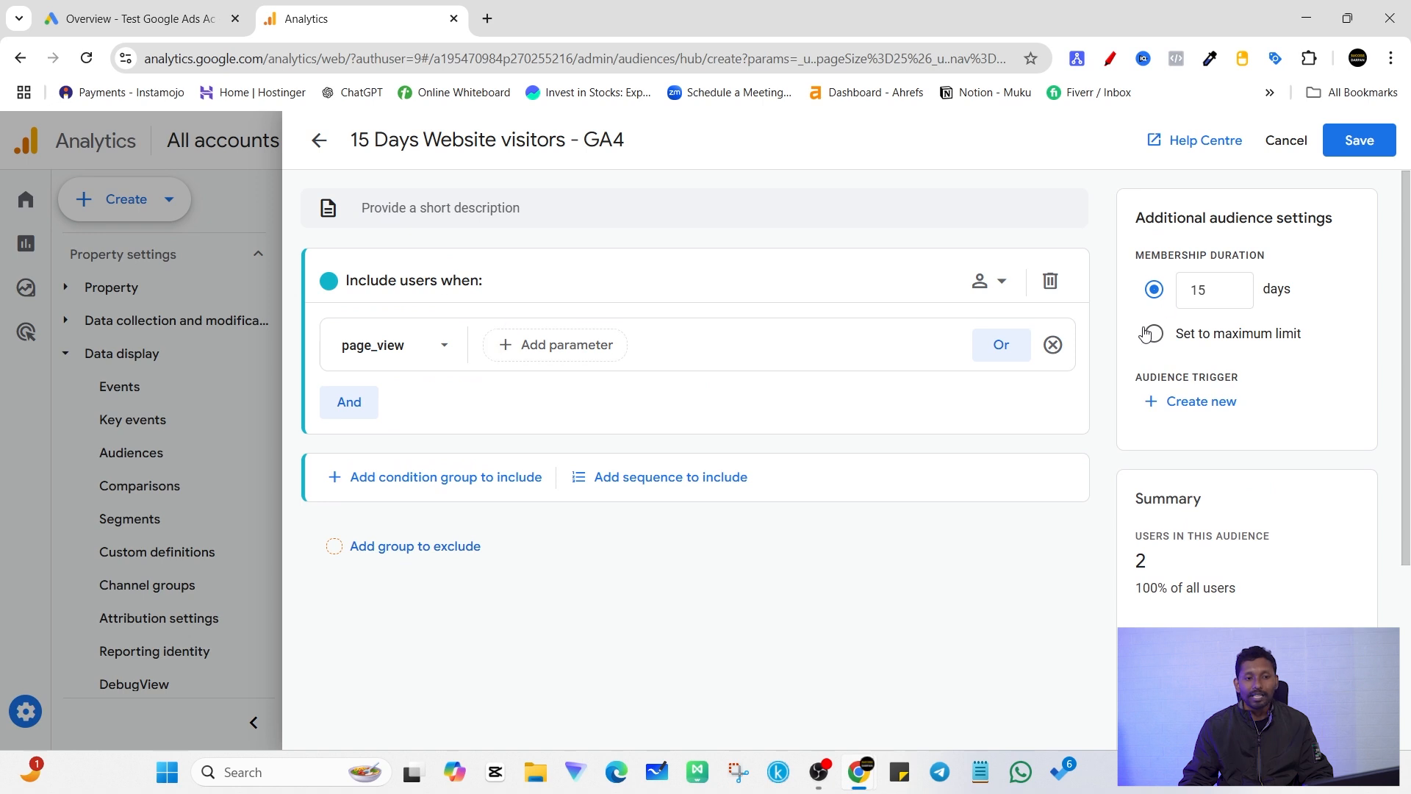
pyautogui.scroll(-3, 1244, 539)
pyautogui.scroll(3, 1216, 581)
pyautogui.doubleClick(1147, 563)
pyautogui.click(1183, 534)
# Step: Check the audience name "15 Days Website visitors - GA4" and save the audience
pyautogui.click(399, 139)
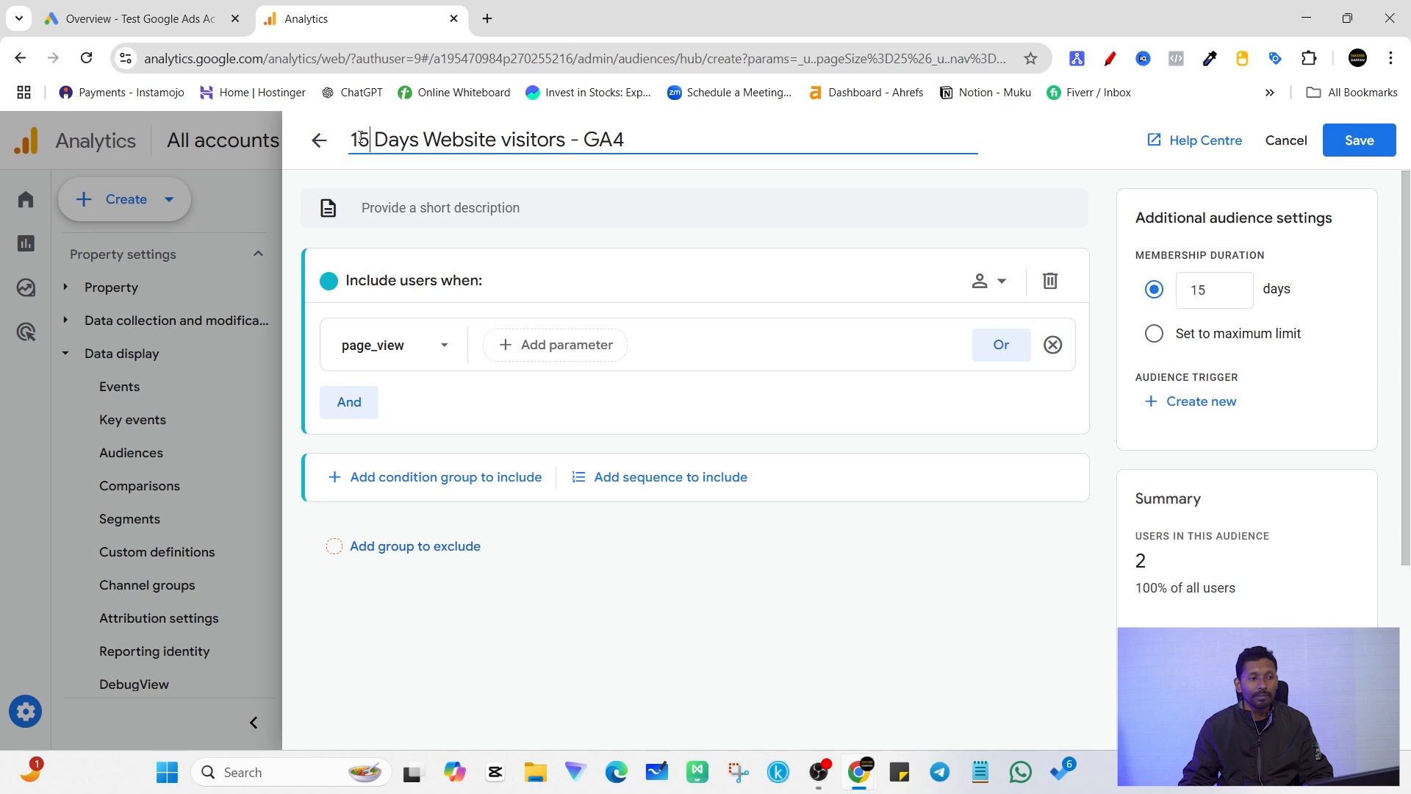
pyautogui.doubleClick(636, 140)
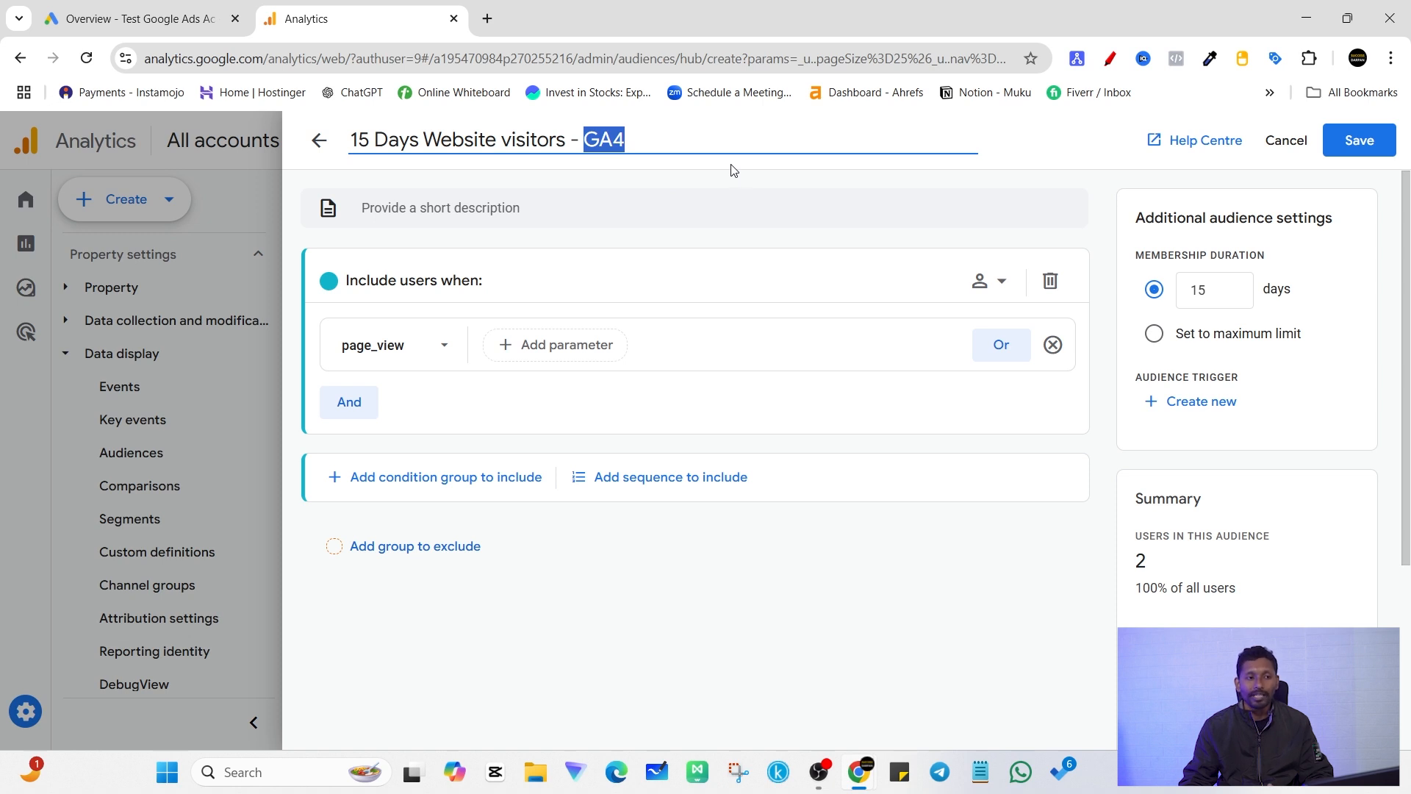
pyautogui.click(1355, 143)
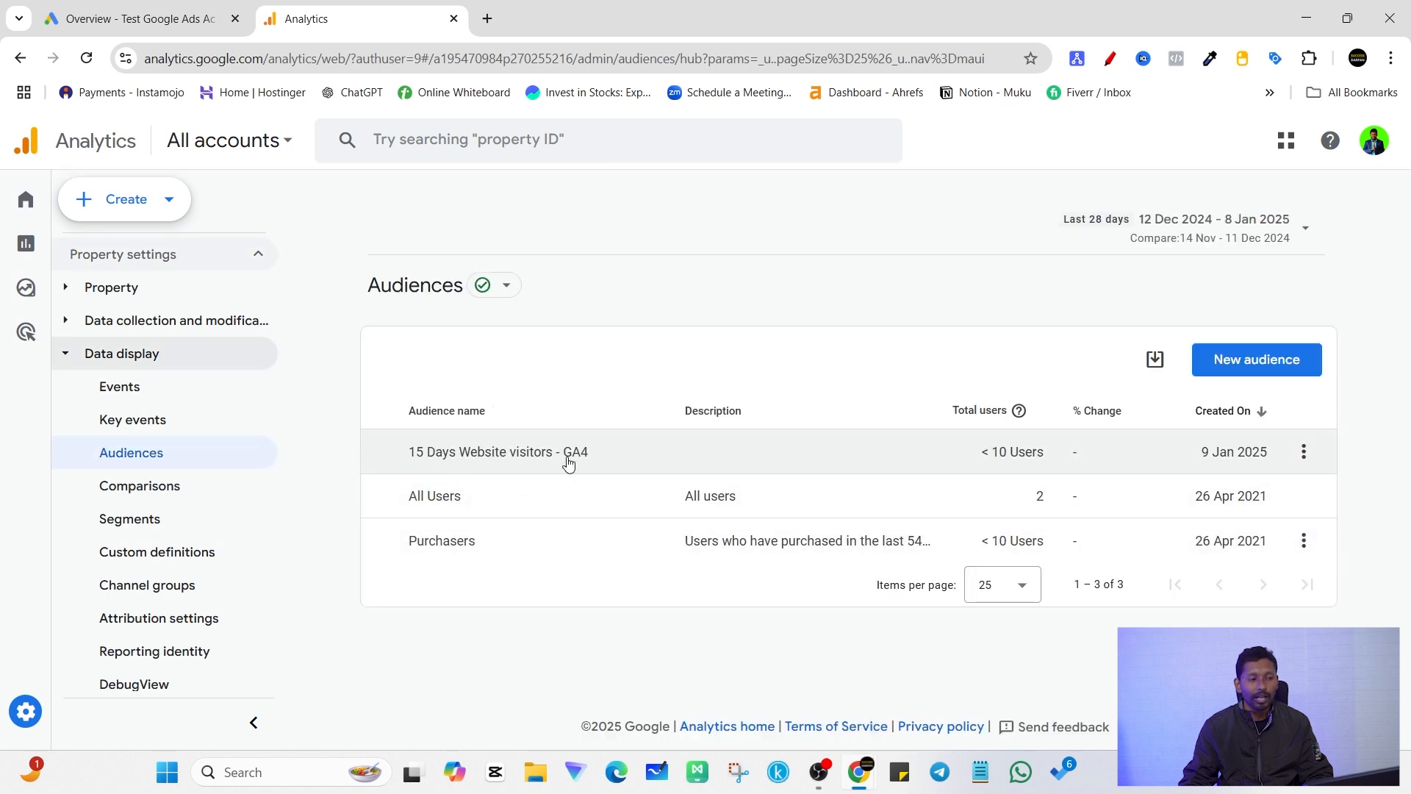
# Step: Open the property's Google Ads links page among its product links, looking back at the audience list on the way
pyautogui.scroll(-2, 104, 586)
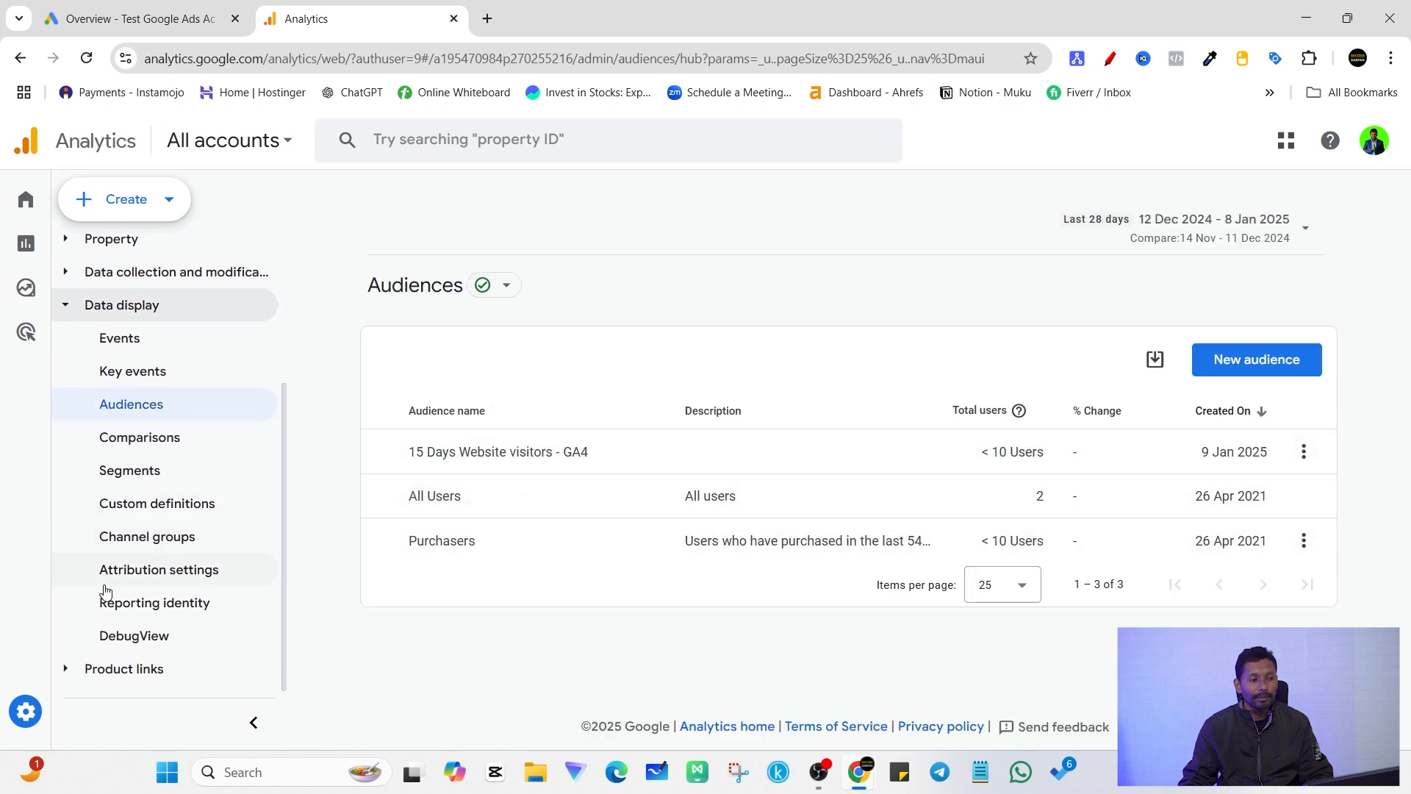
pyautogui.click(156, 677)
pyautogui.scroll(-4, 206, 654)
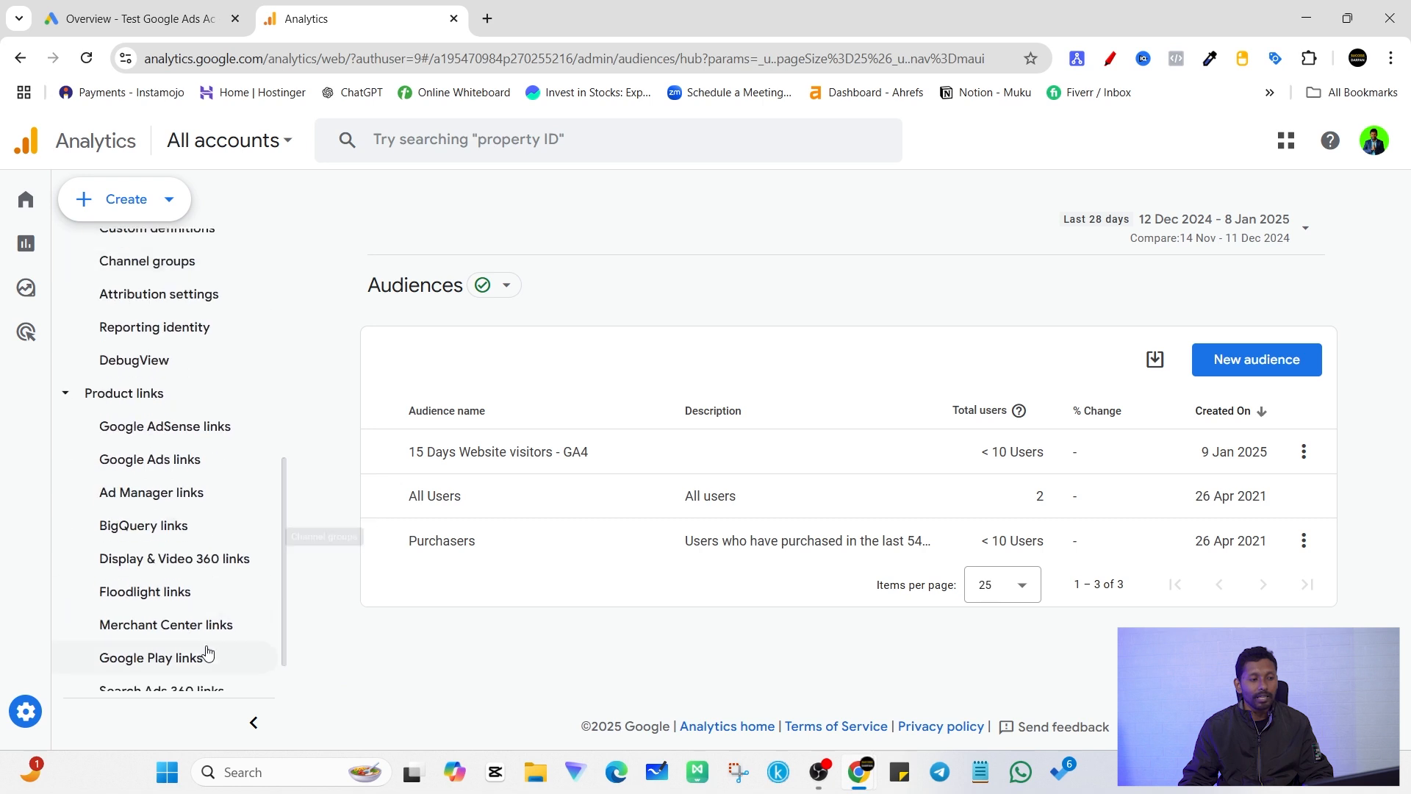
pyautogui.click(167, 467)
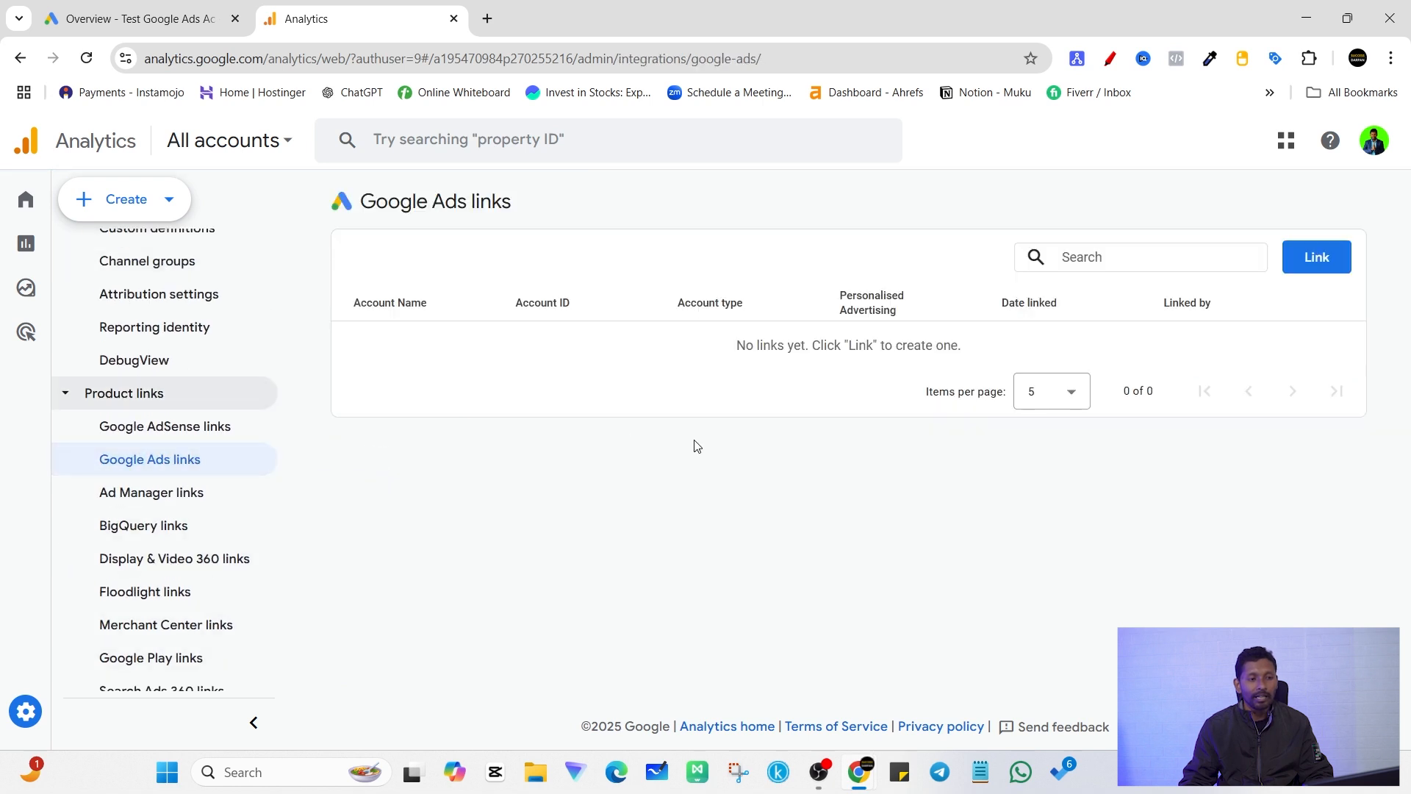
pyautogui.scroll(5, 165, 462)
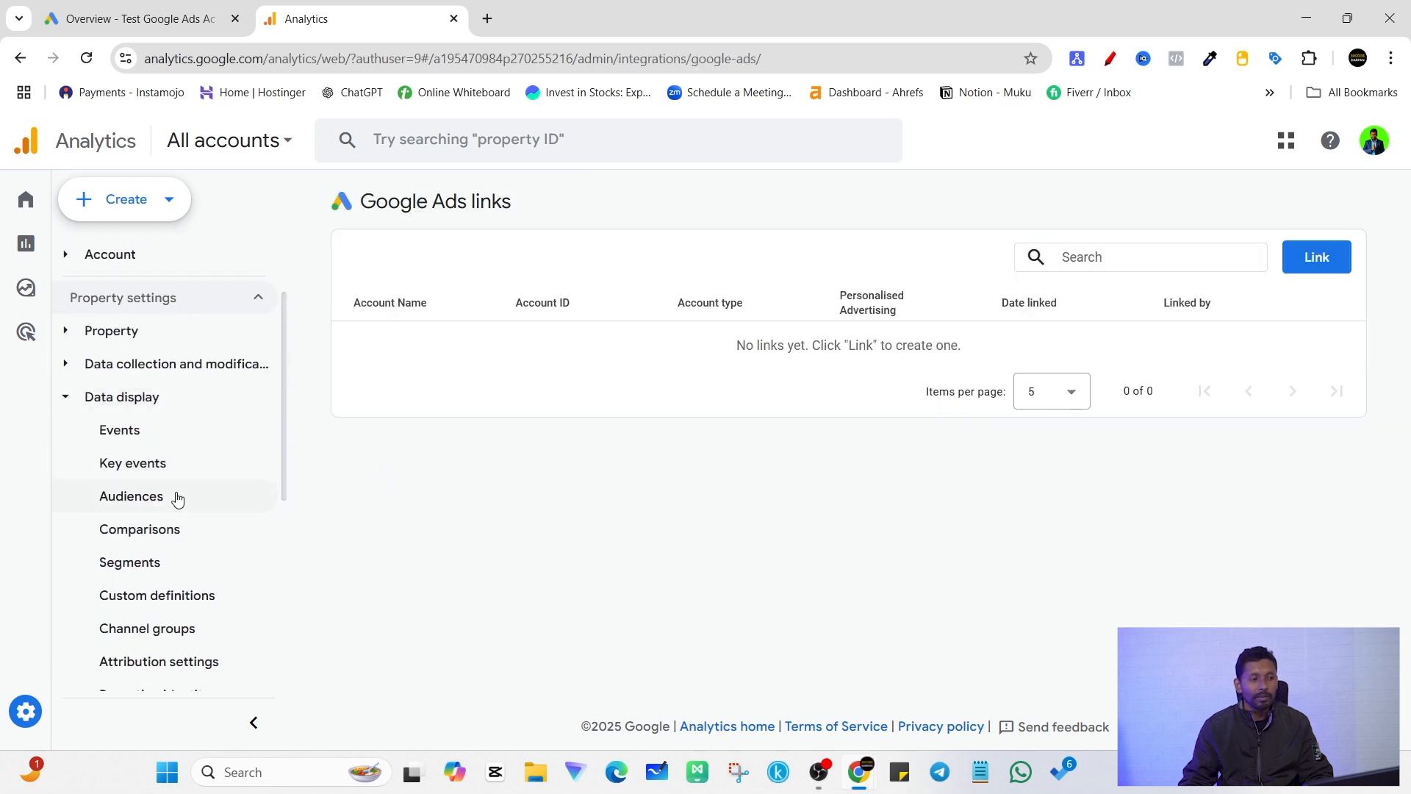
pyautogui.click(143, 507)
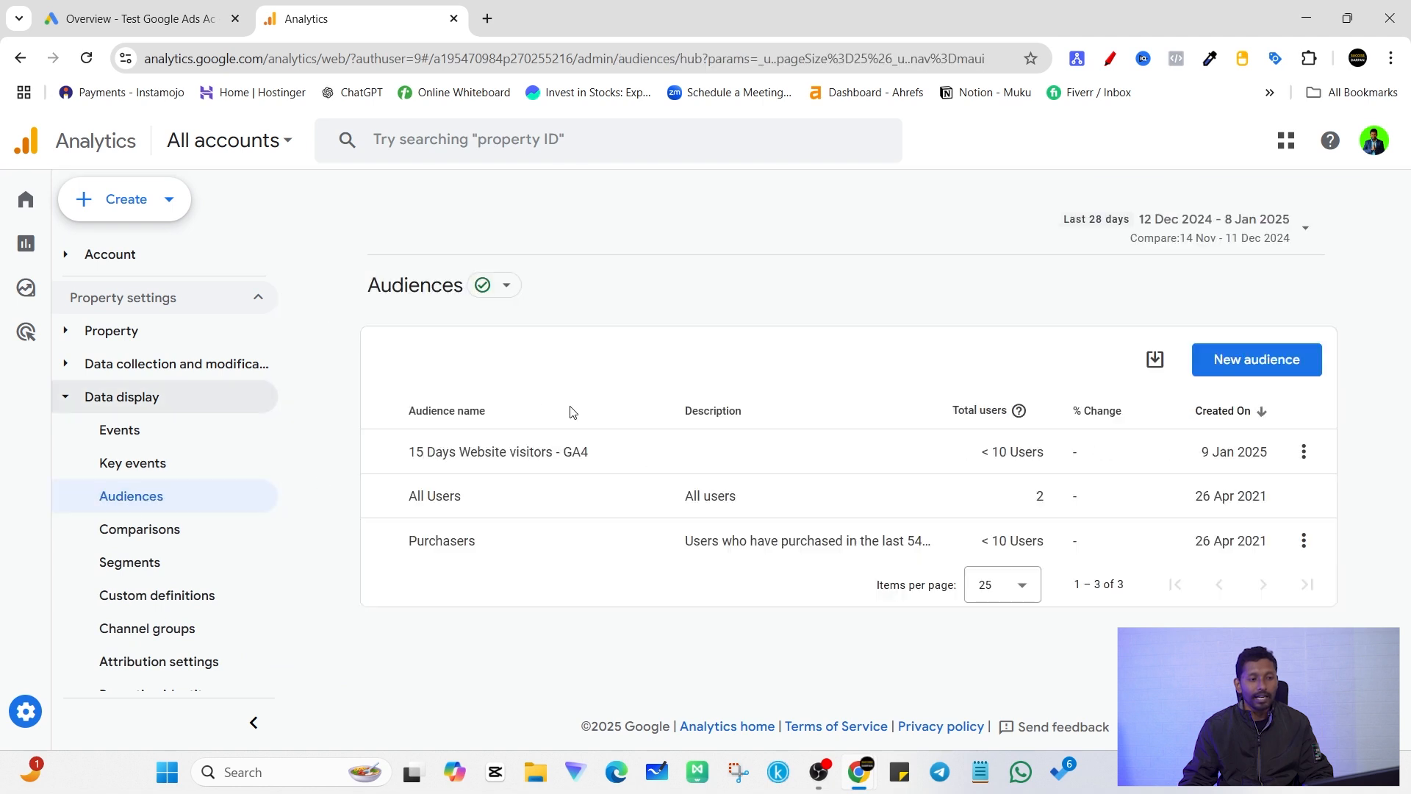
pyautogui.scroll(-4, 189, 539)
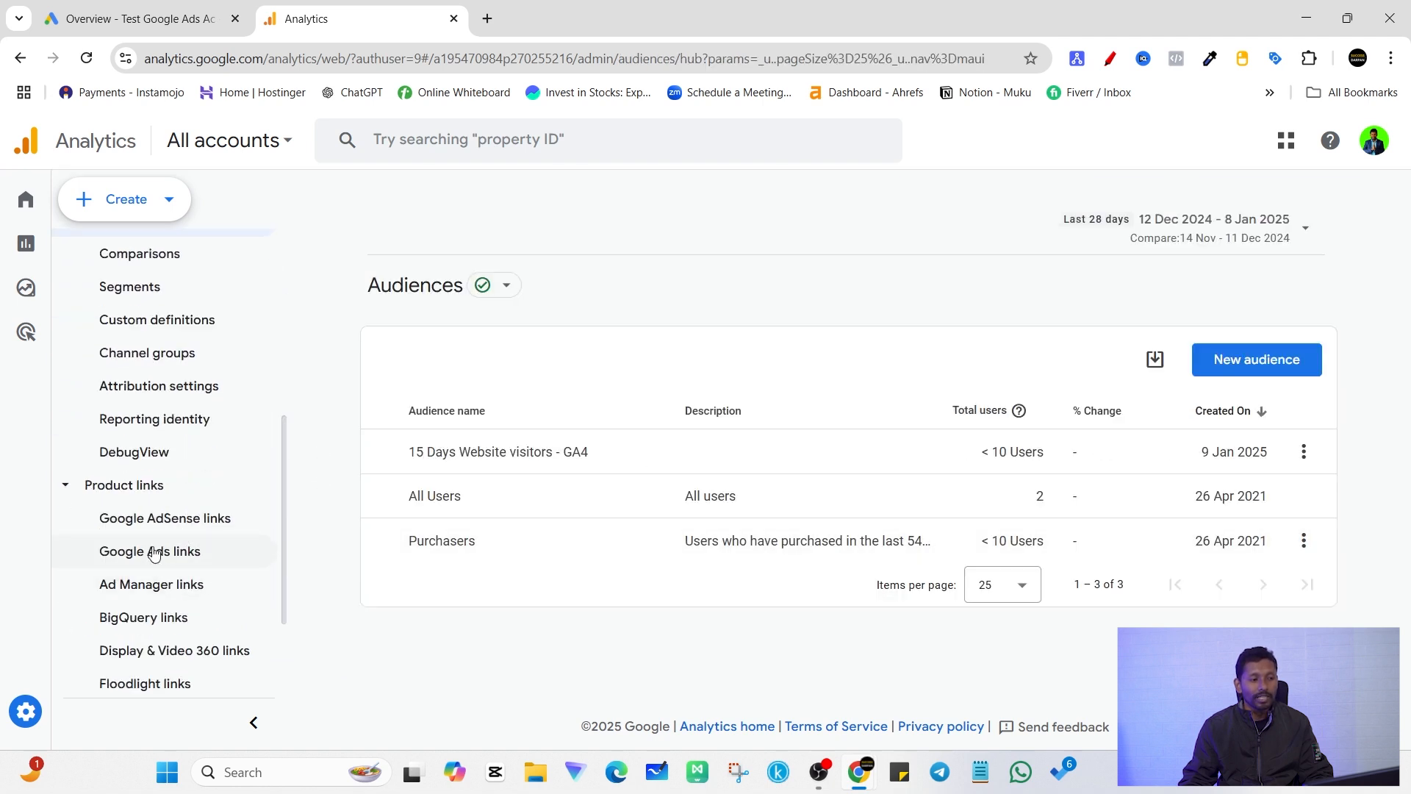
pyautogui.click(151, 553)
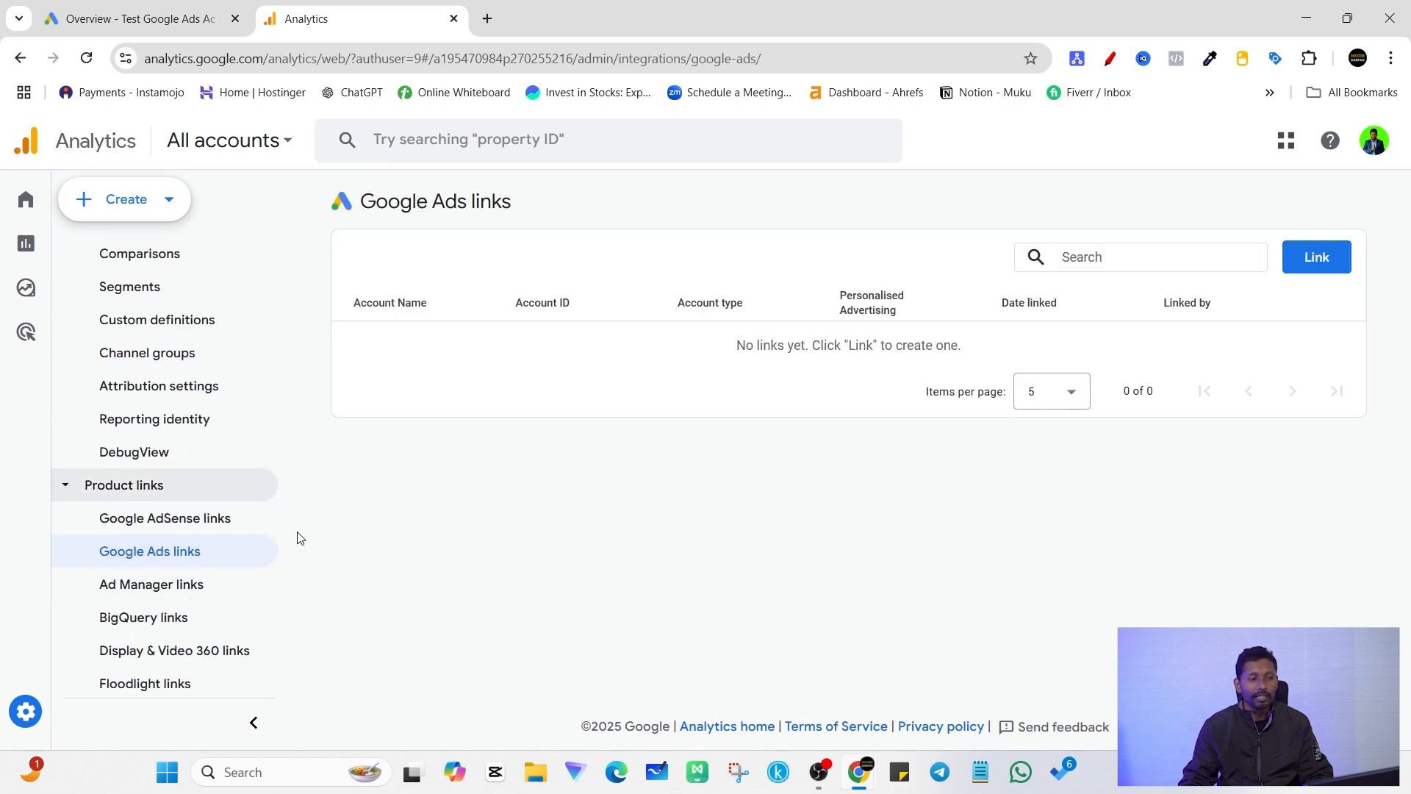
# Step: Check the open Google Ads account, and choose Test Google Ads Ac as the account for a new Analytics link
pyautogui.click(211, 6)
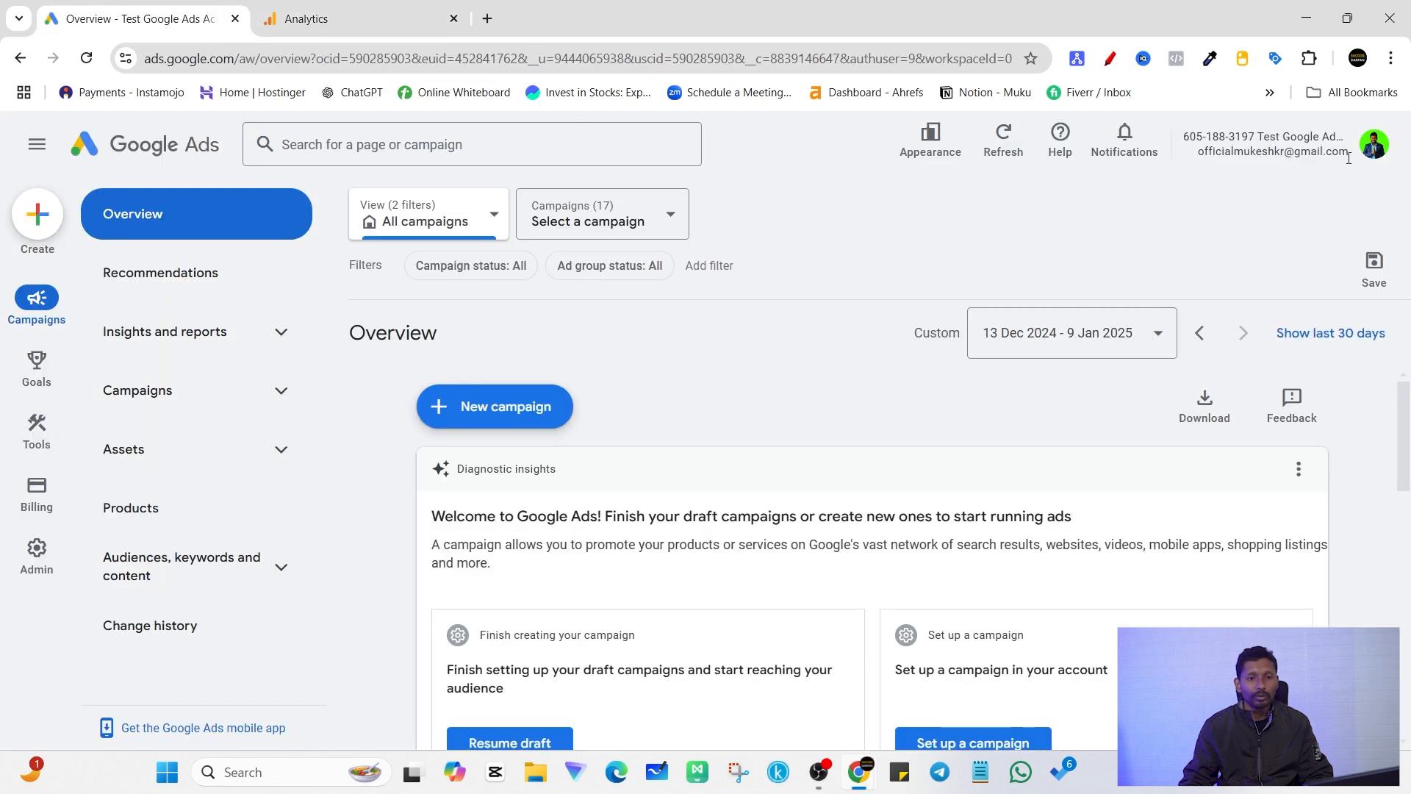
pyautogui.click(338, 18)
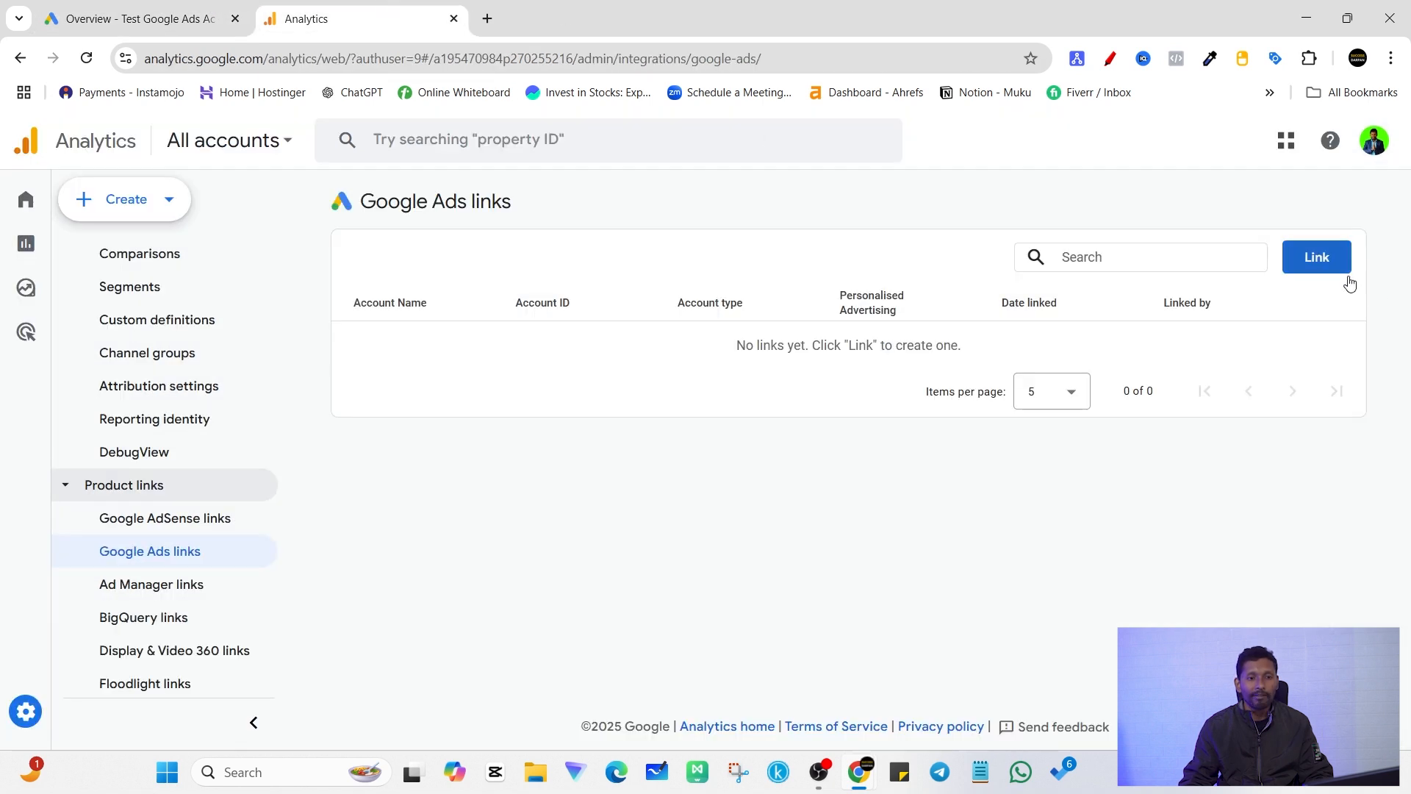
pyautogui.click(1326, 261)
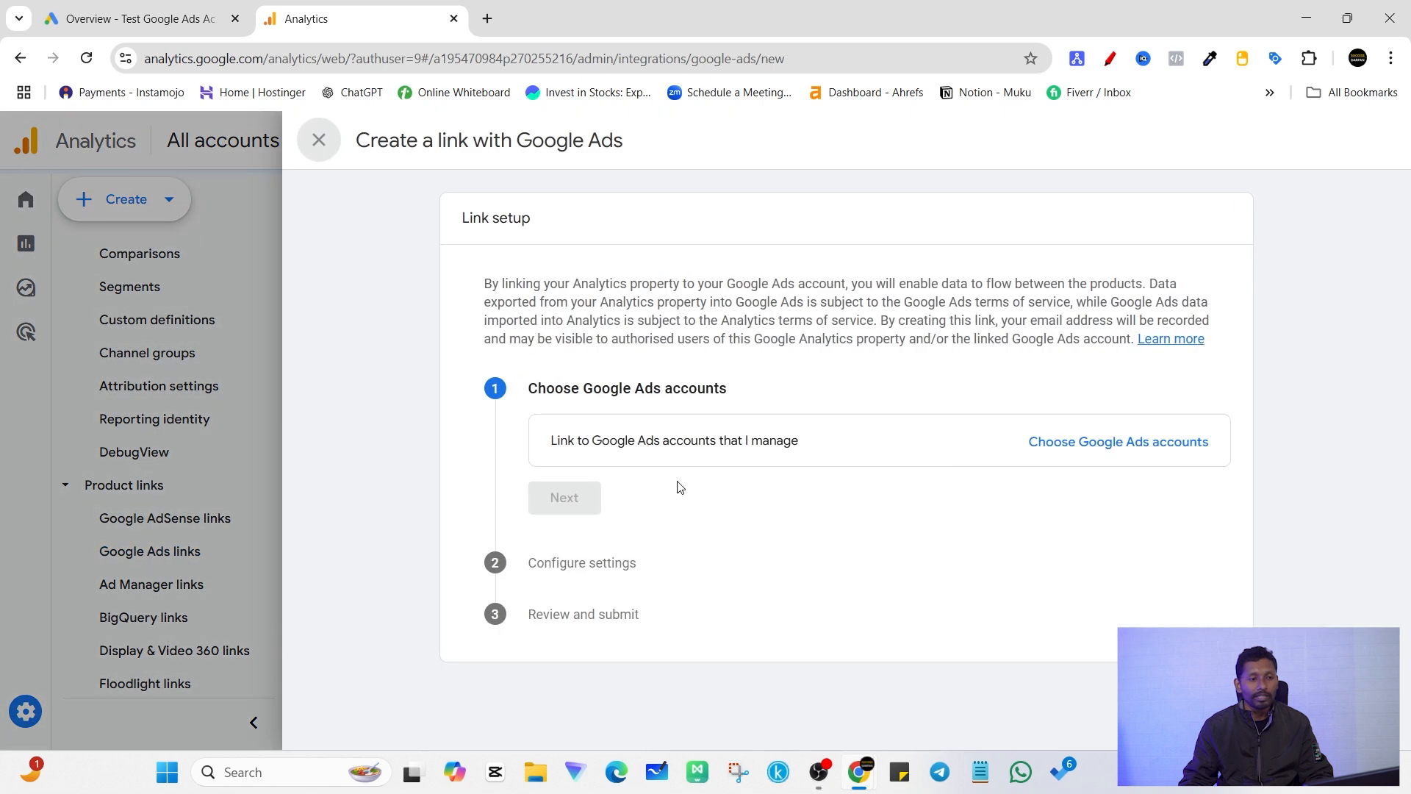
pyautogui.click(1071, 442)
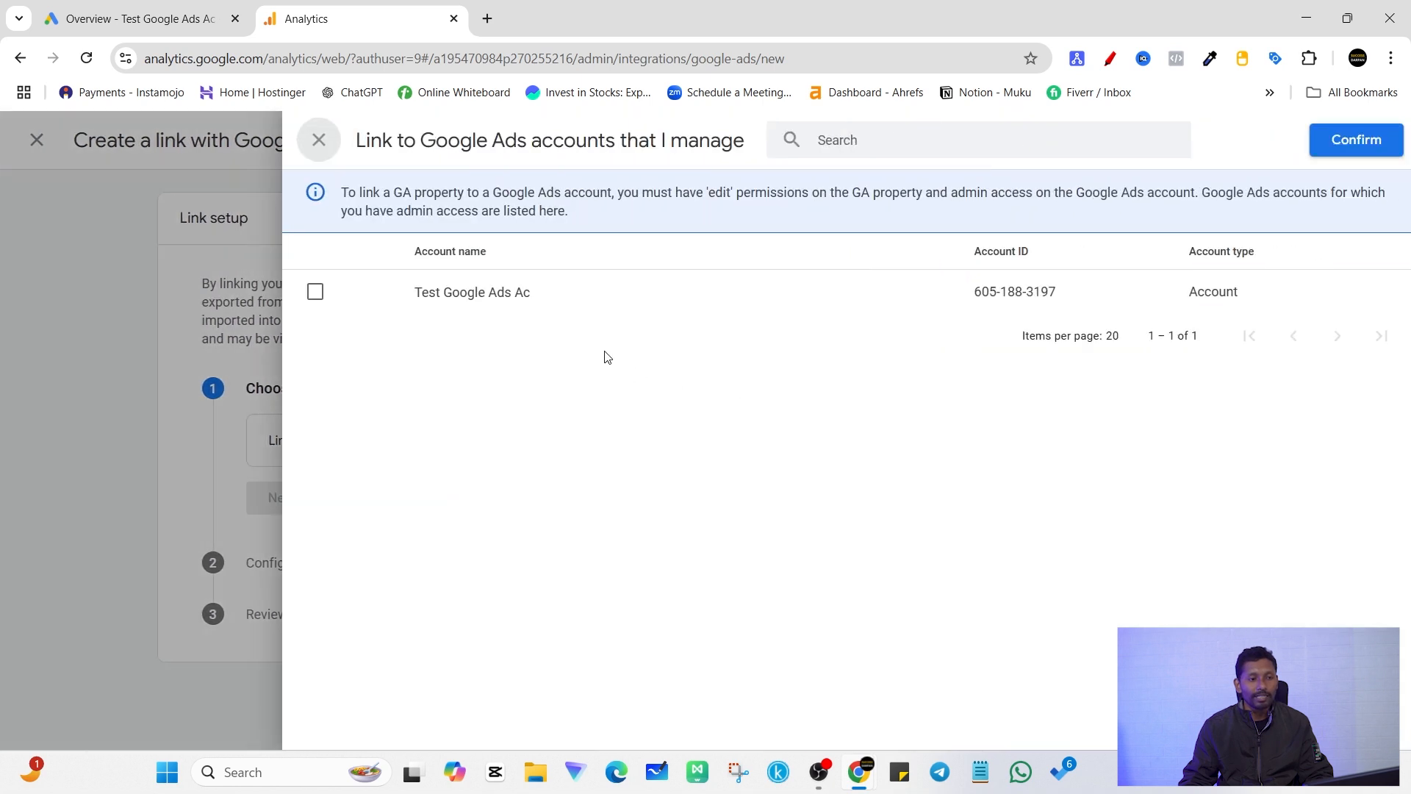
pyautogui.click(318, 293)
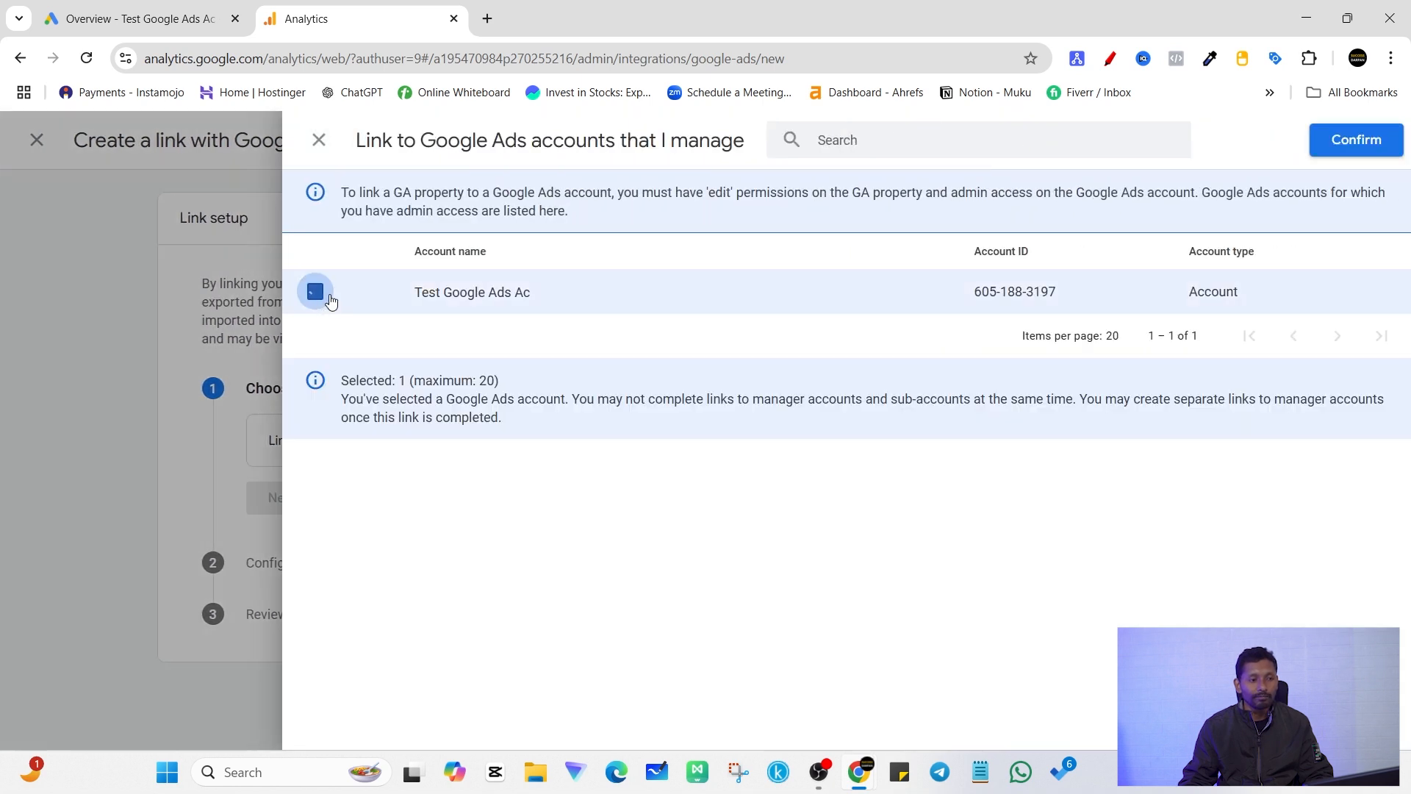
pyautogui.click(1354, 141)
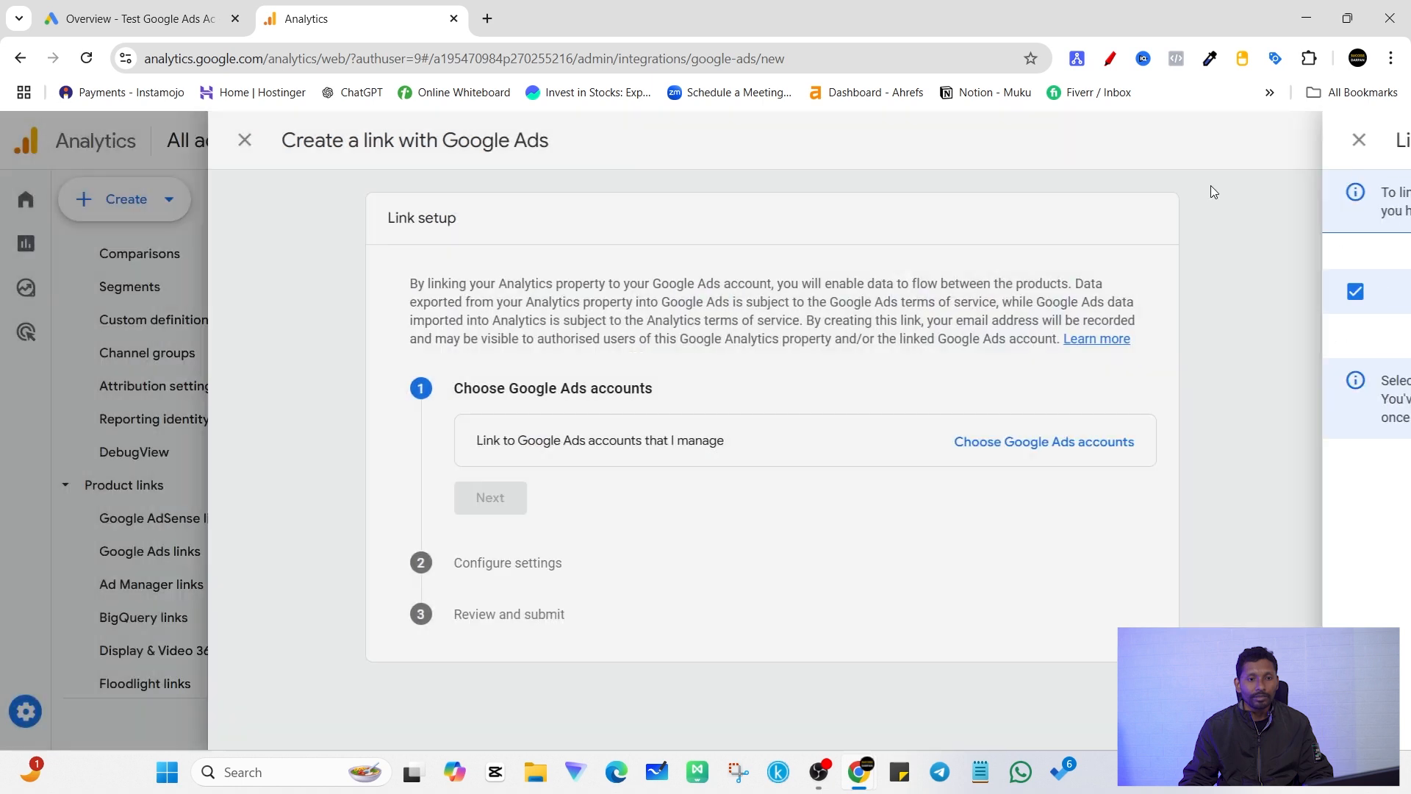
pyautogui.click(570, 543)
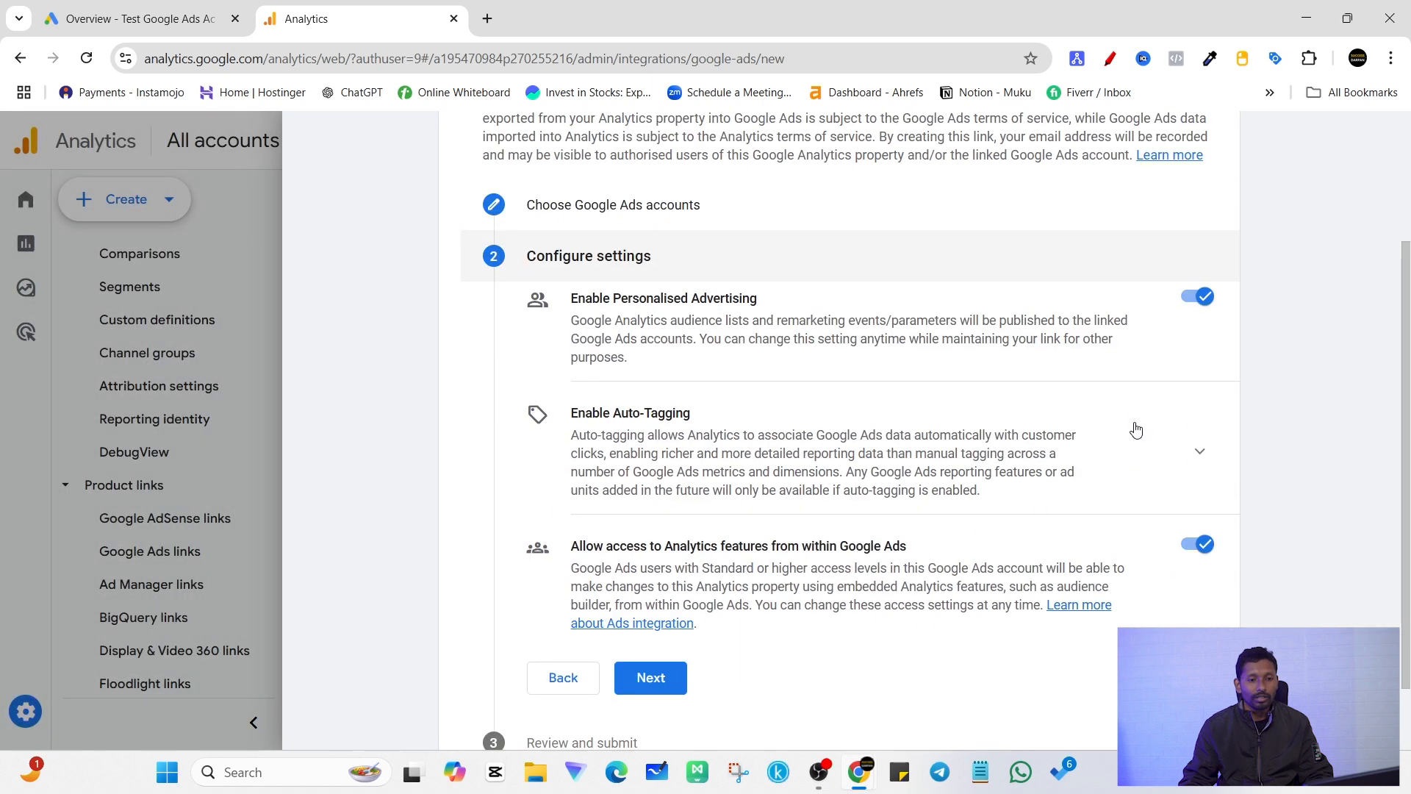
# Step: Submit the Google Ads link with Personalised Advertising and access to Analytics features enabled, and close the link setup
pyautogui.click(652, 677)
pyautogui.scroll(-4, 852, 610)
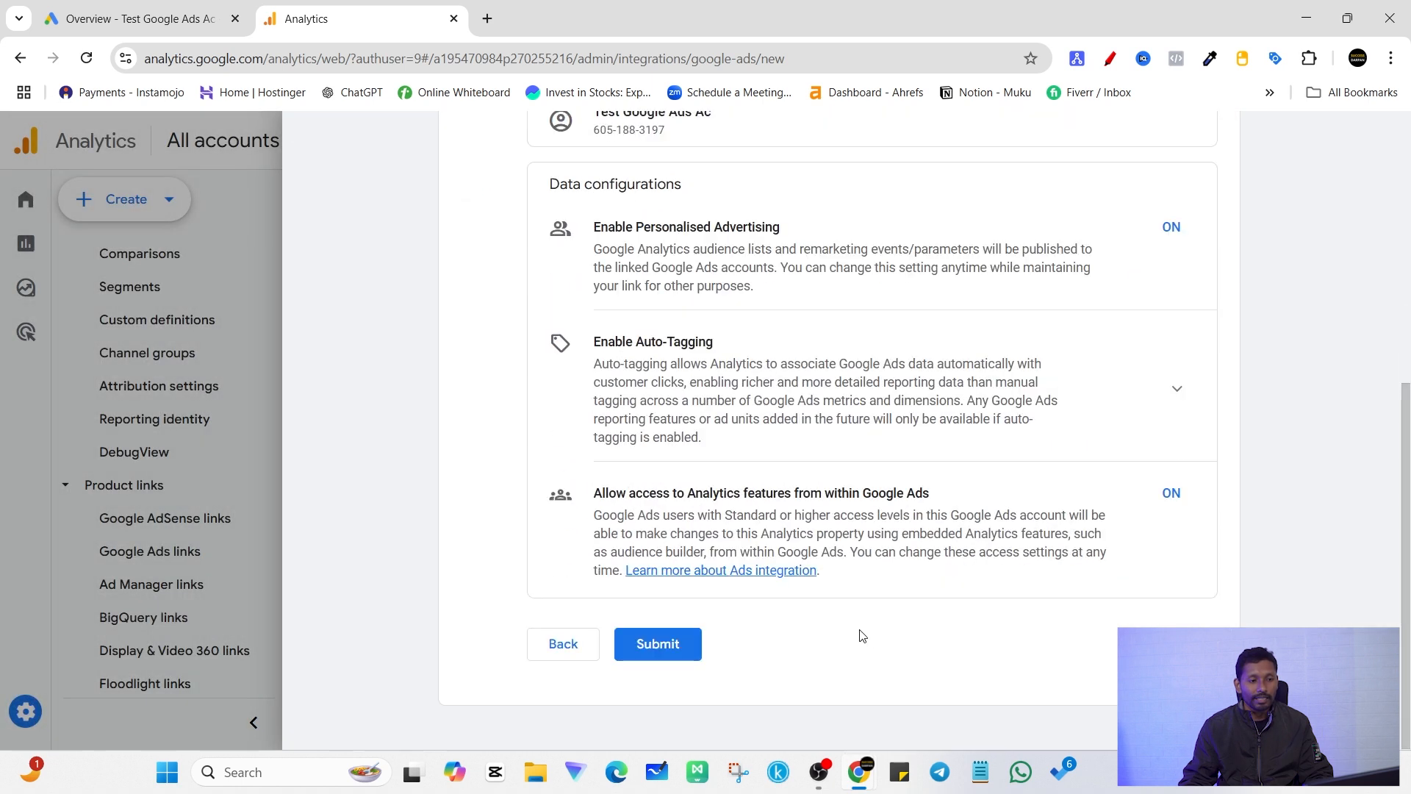
pyautogui.click(667, 643)
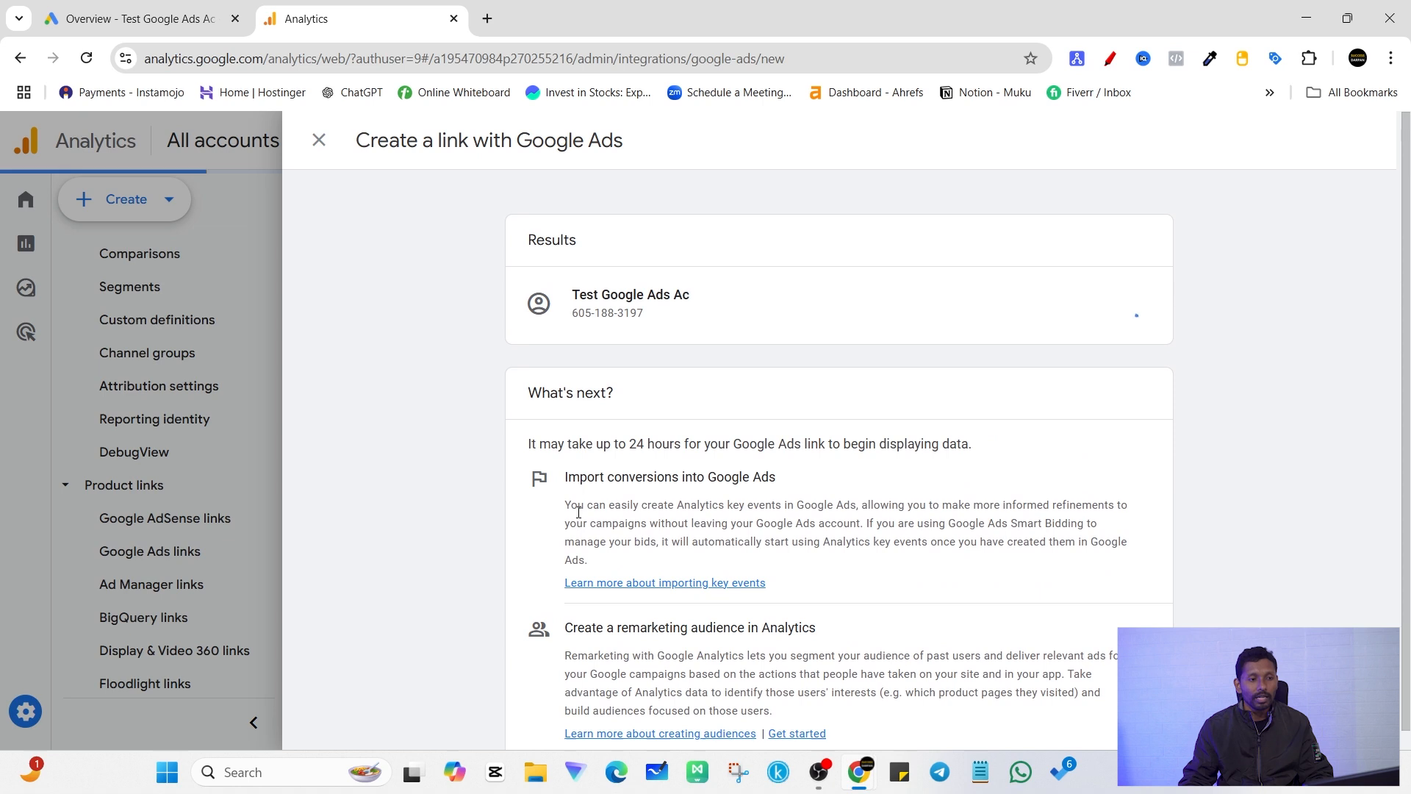
pyautogui.click(318, 141)
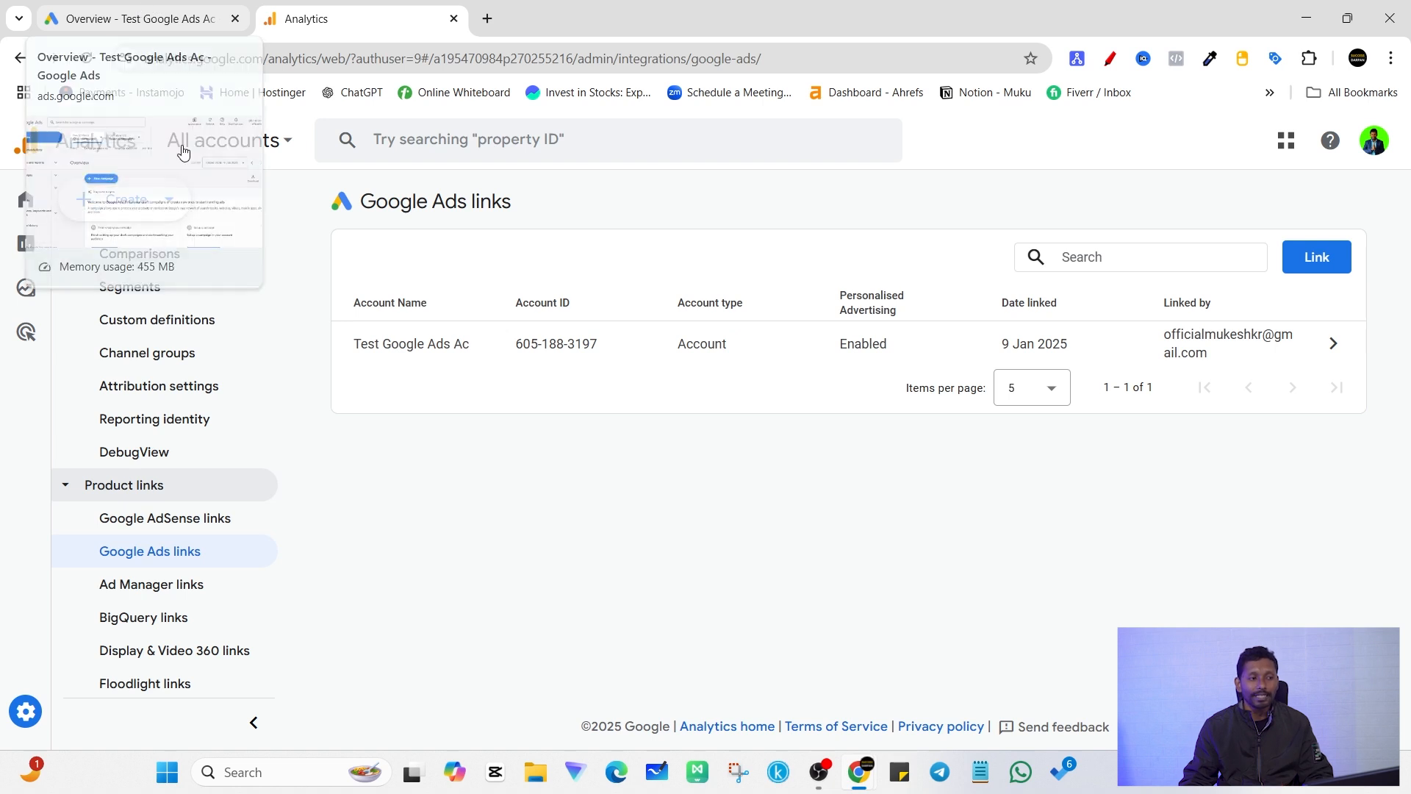
# Step: Check the property's audience list in Analytics, and open the Data manager in Google Ads
pyautogui.scroll(3, 174, 417)
pyautogui.click(176, 408)
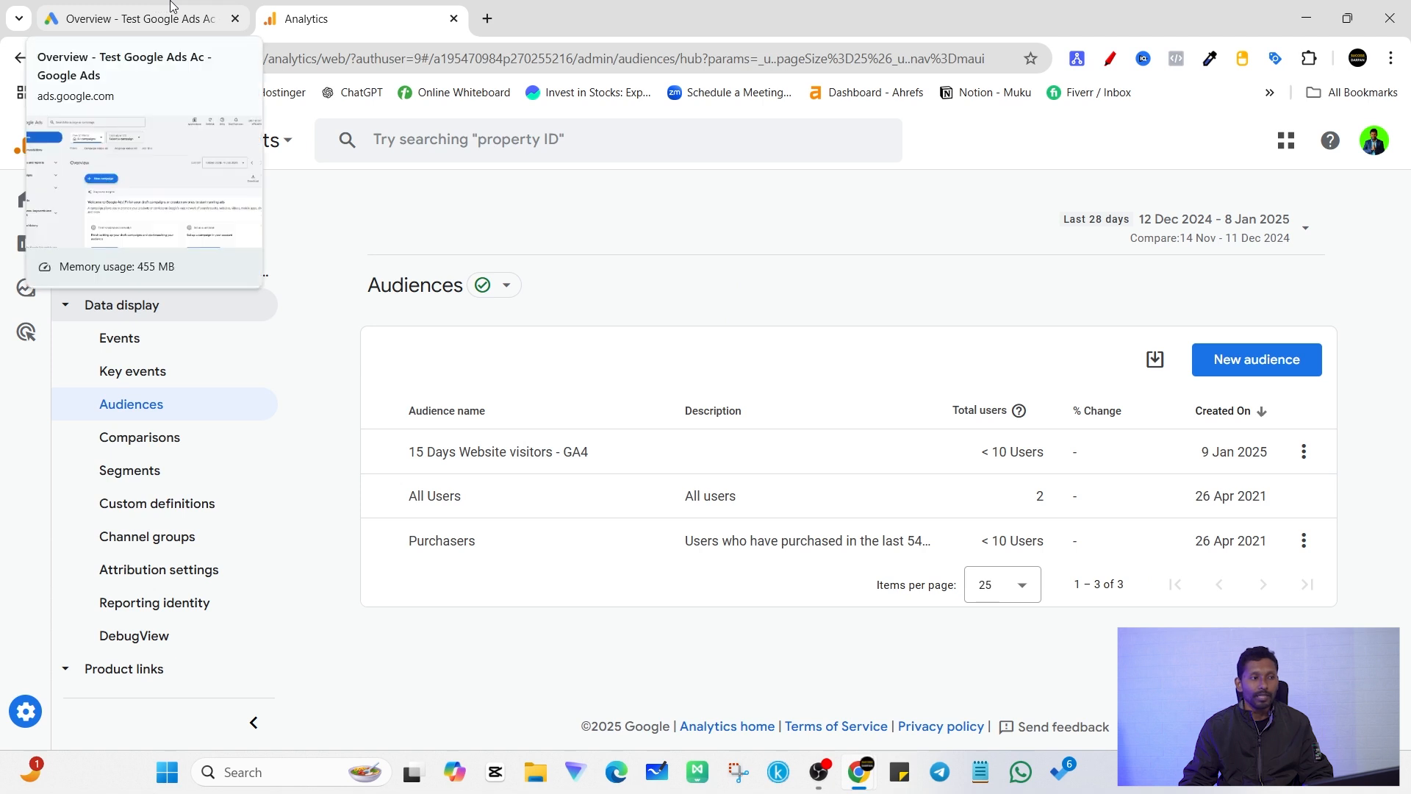
pyautogui.click(144, 10)
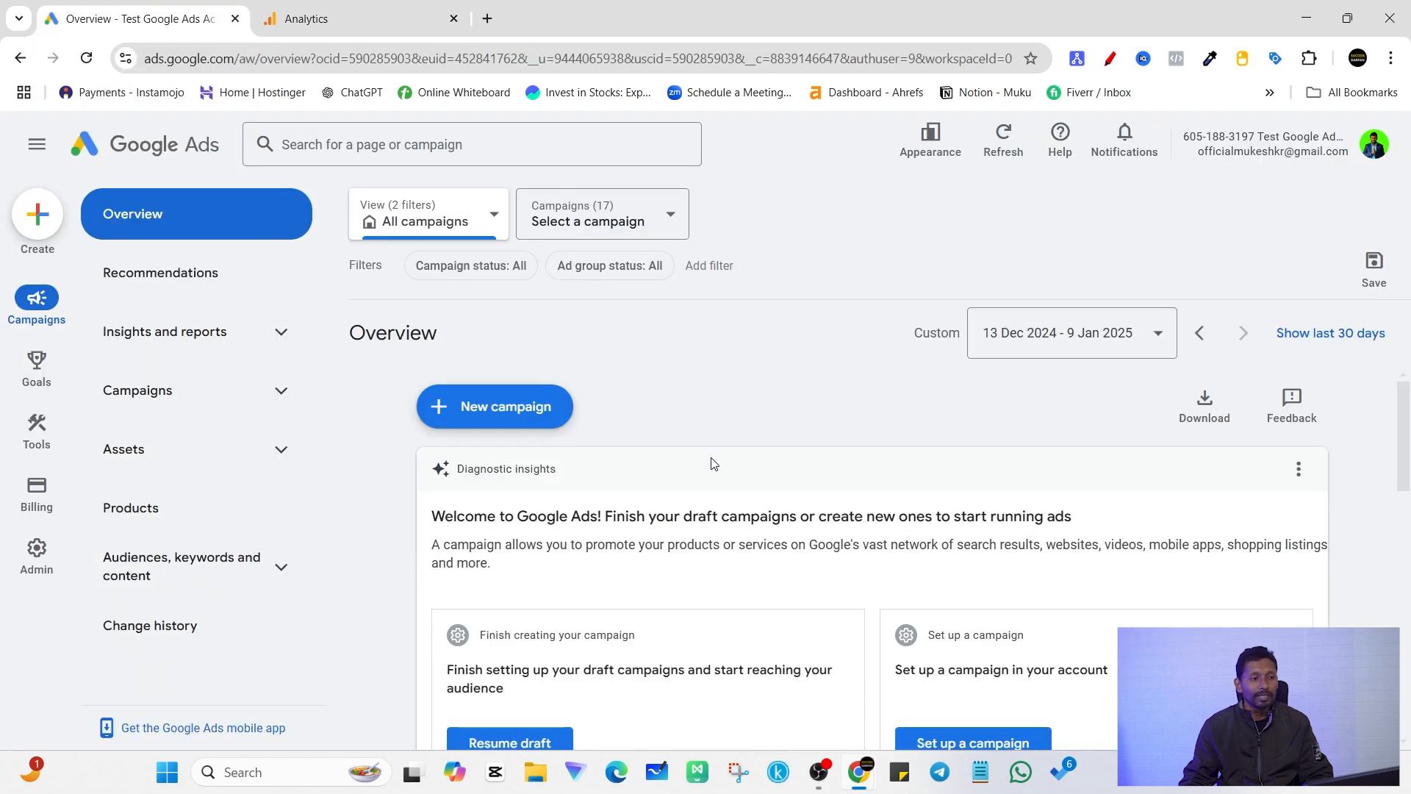
pyautogui.click(37, 425)
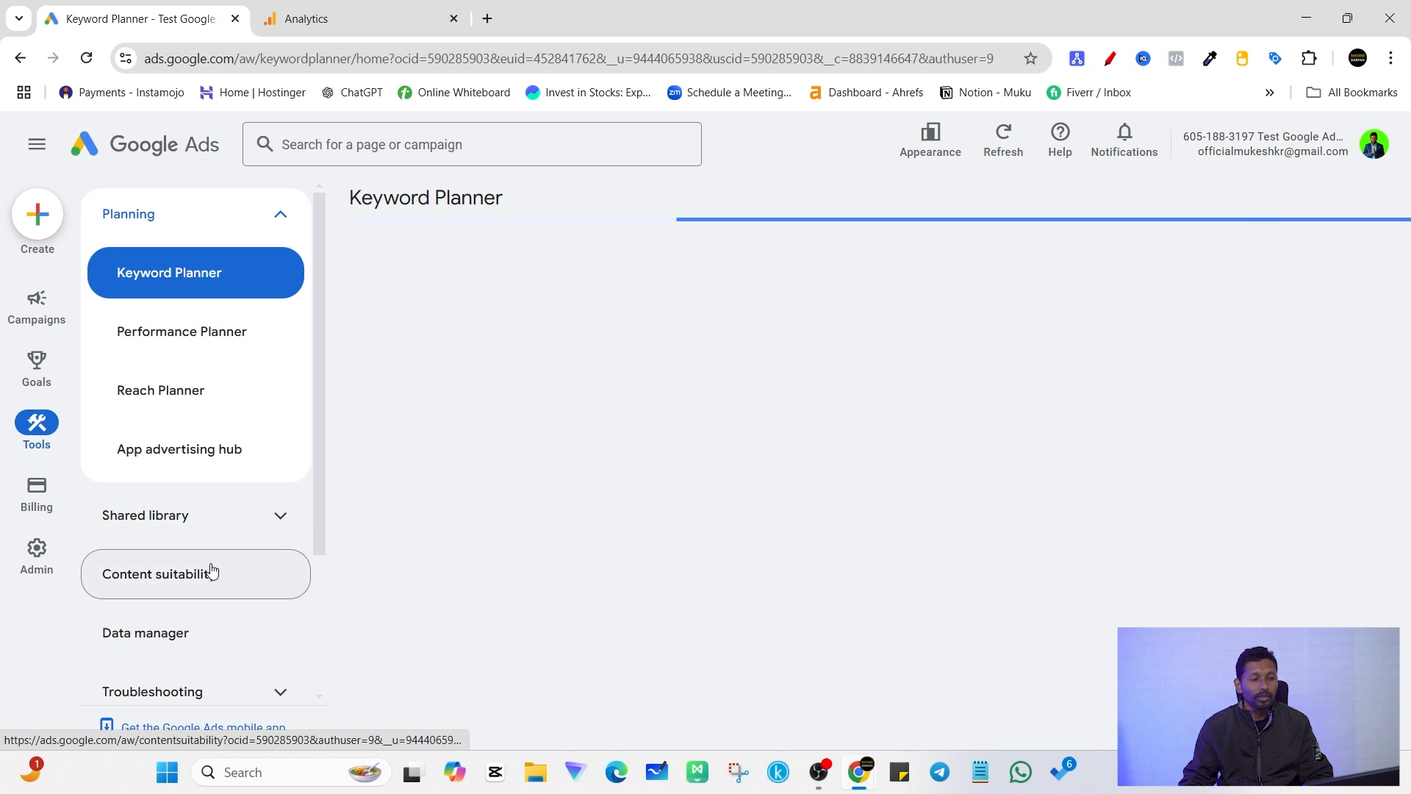
pyautogui.scroll(-1, 250, 634)
pyautogui.click(172, 547)
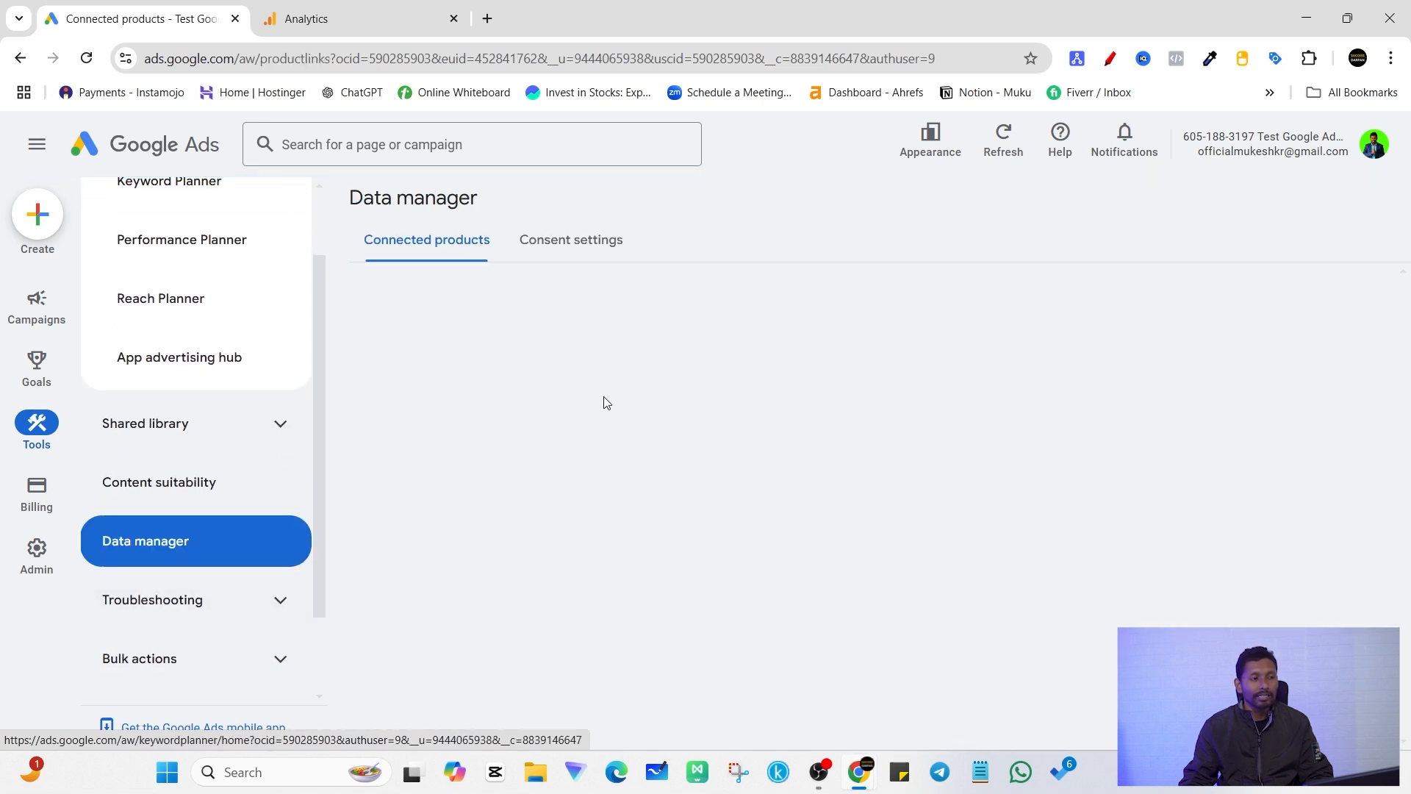
# Step: Review the property's Google Ads links in Analytics and return to the Google Ads Data manager
pyautogui.click(376, 5)
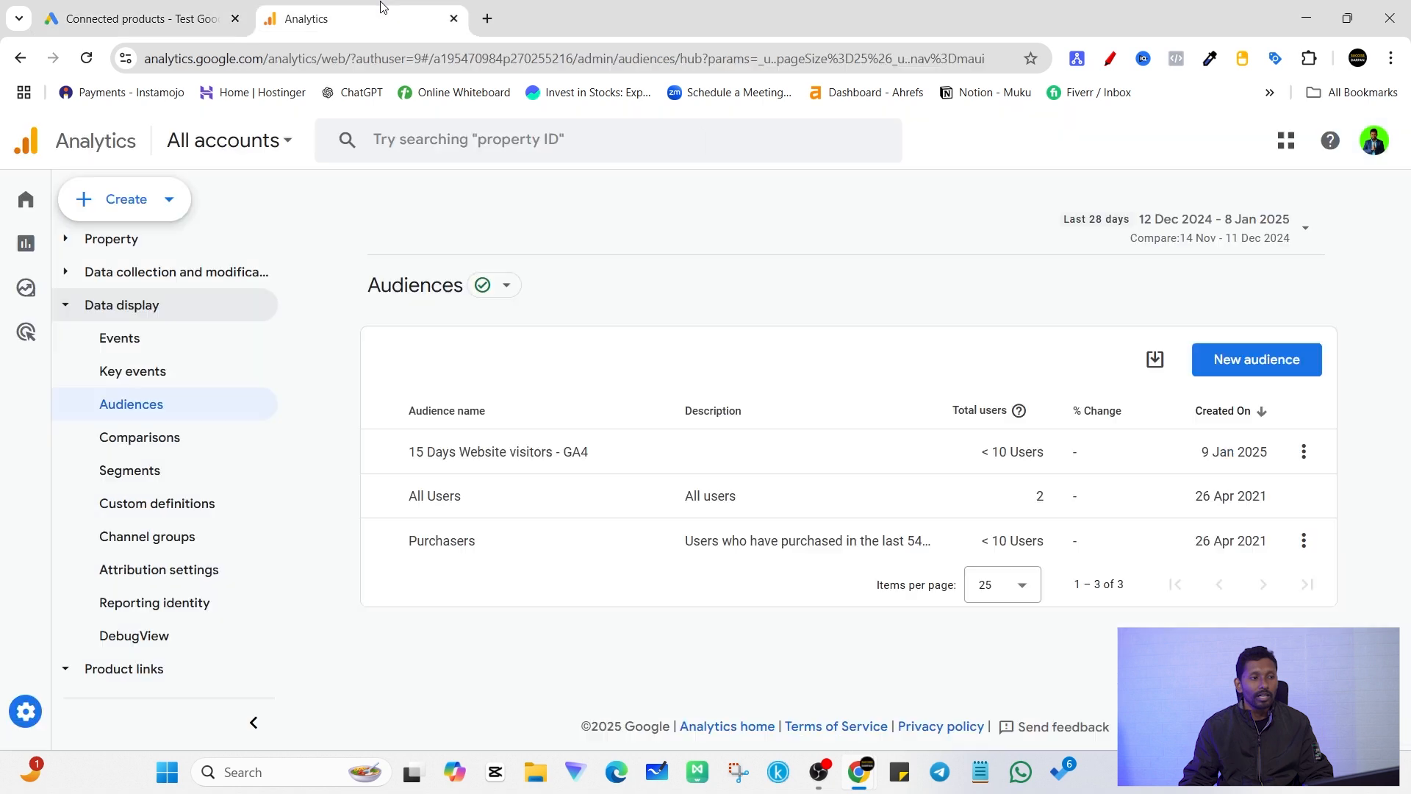
pyautogui.scroll(-3, 163, 625)
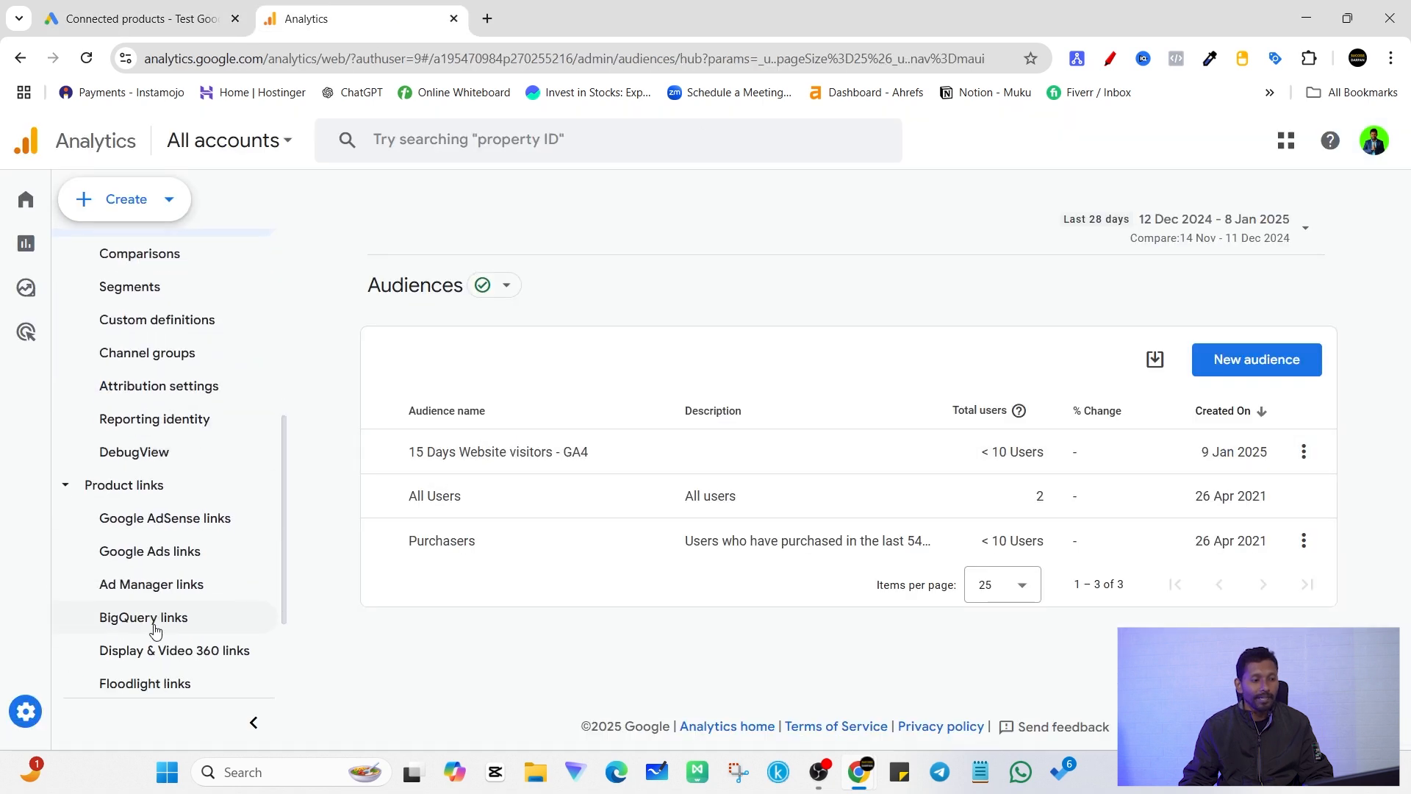
pyautogui.click(150, 551)
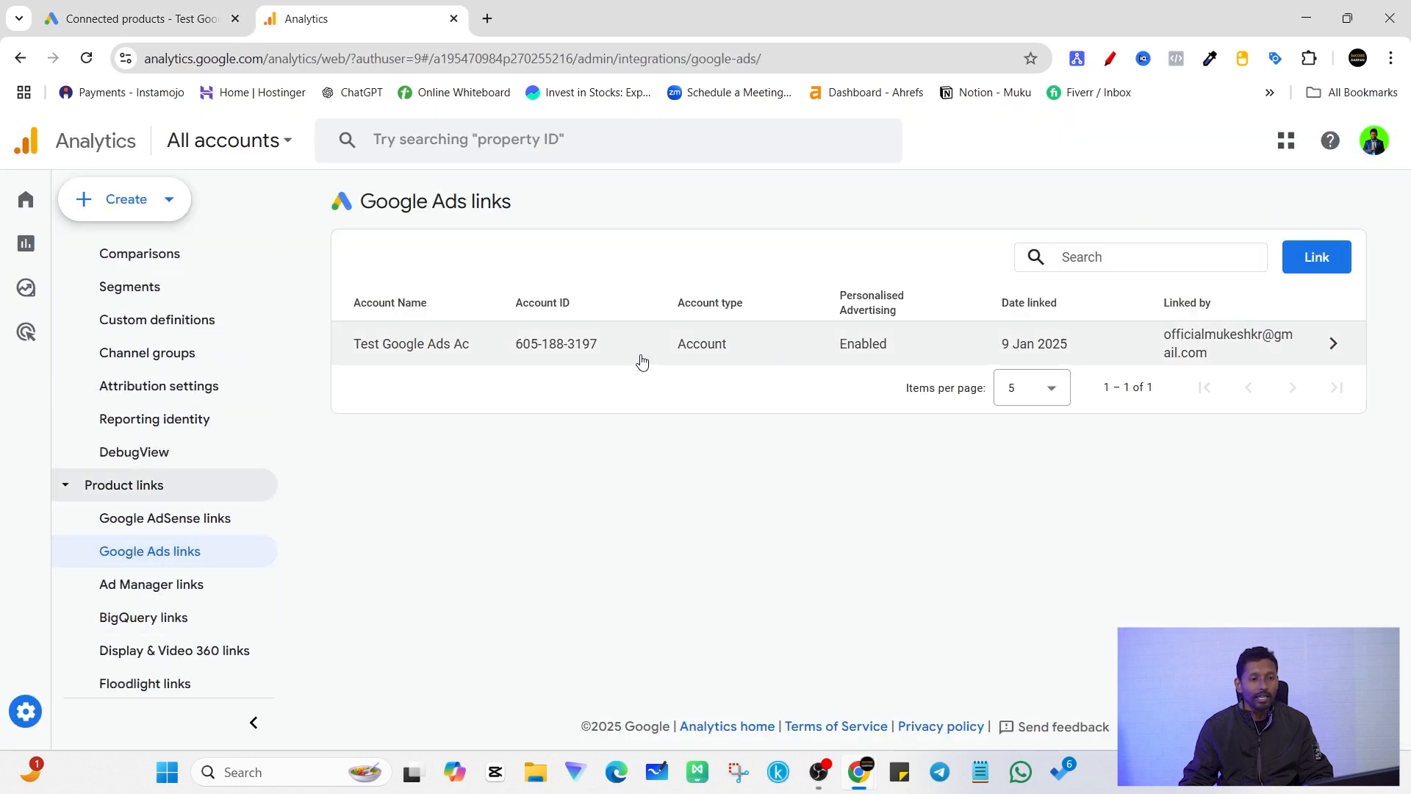
pyautogui.hotkey('ctrl', 'shift', 'Tab')
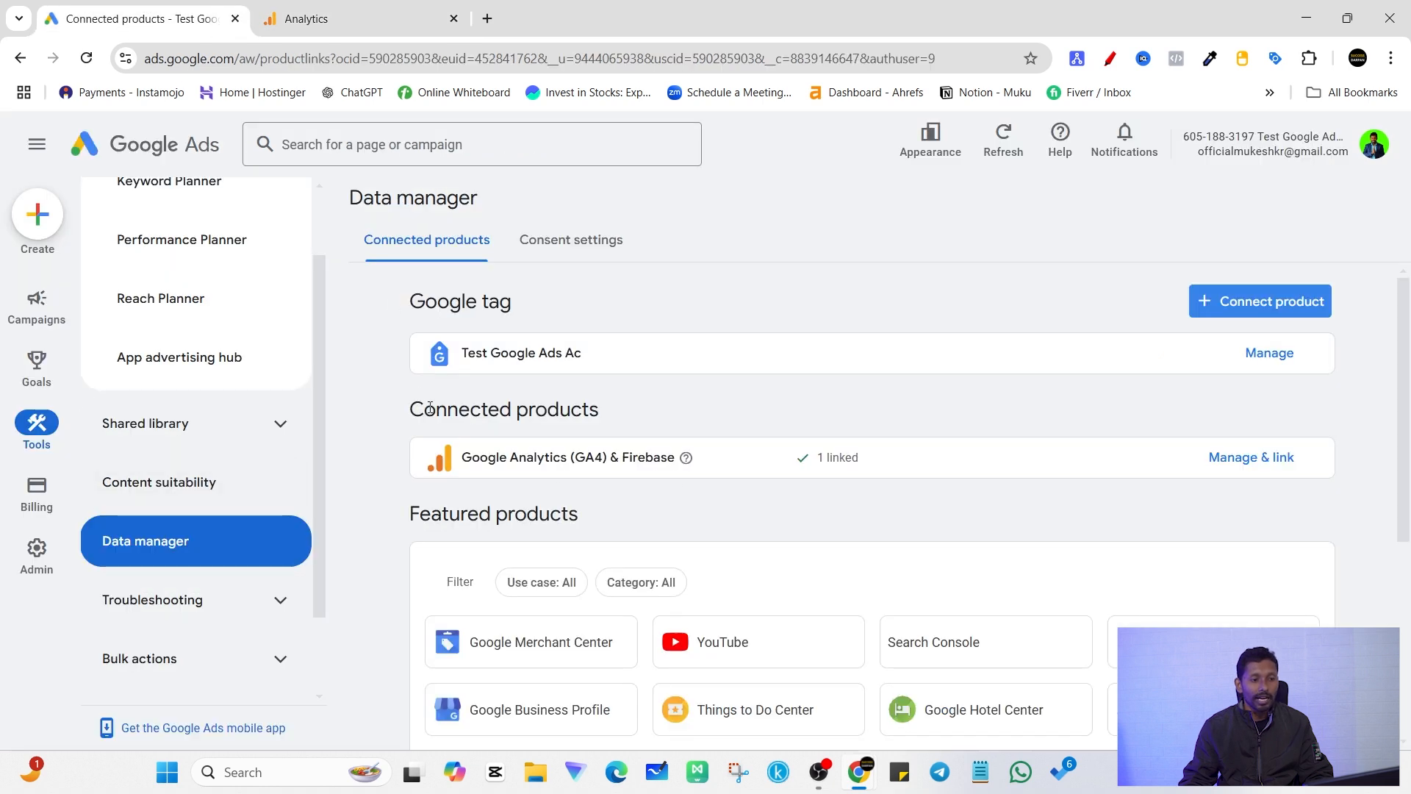
# Step: Open the linked Test GA4 property's settings from Google Analytics (GA4) & Firebase among the Data manager's connected products
pyautogui.moveTo(424, 409); pyautogui.dragTo(608, 429)
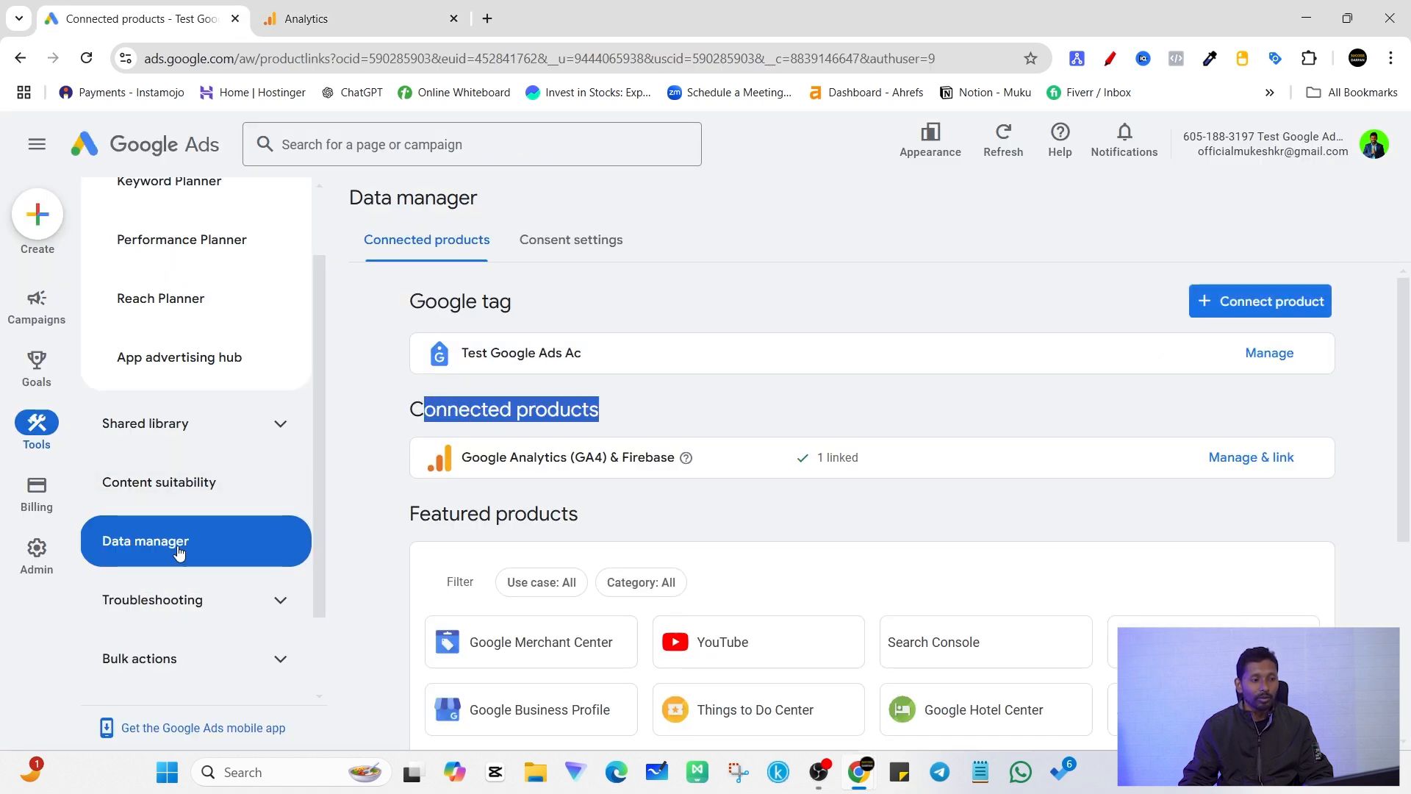
pyautogui.click(33, 429)
pyautogui.click(180, 542)
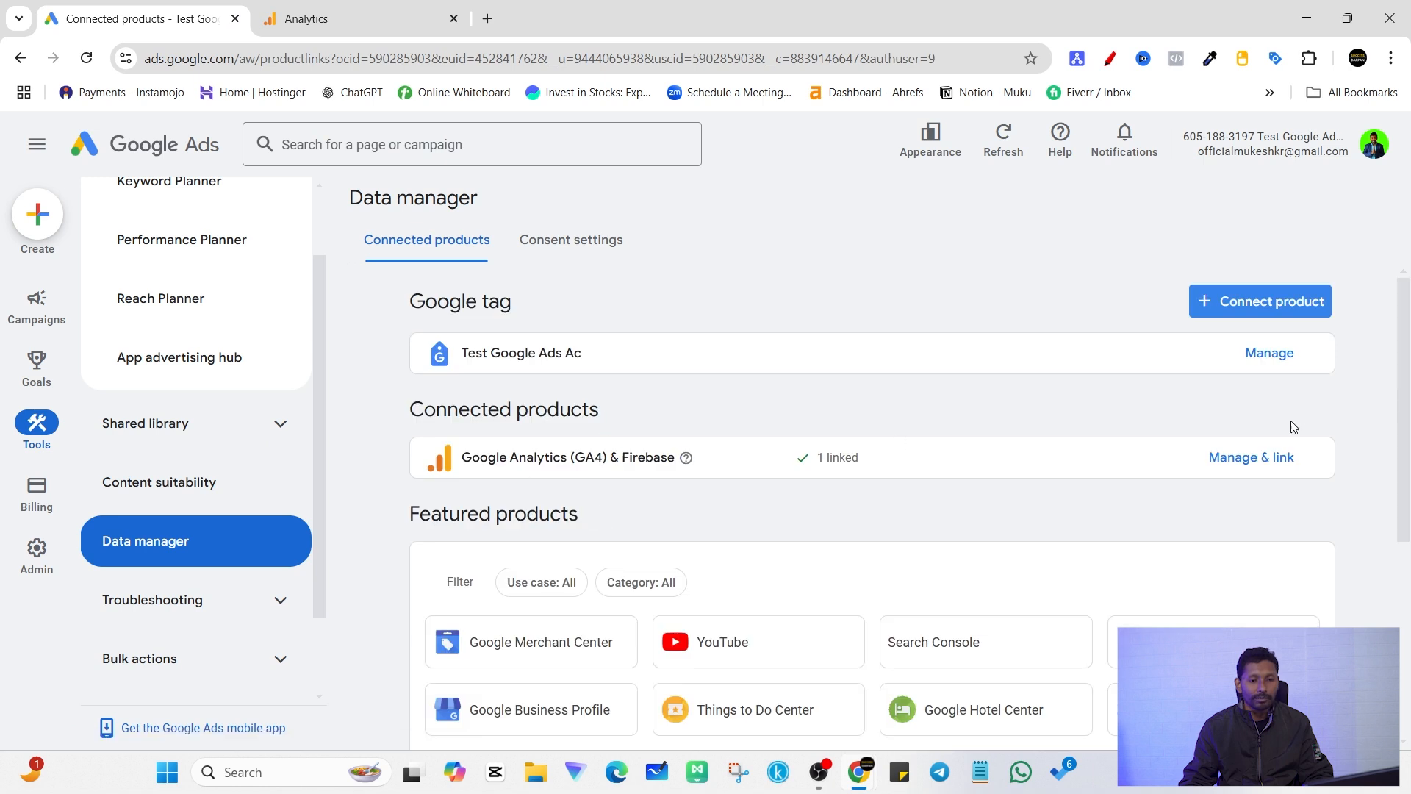
pyautogui.moveTo(465, 461); pyautogui.dragTo(616, 461)
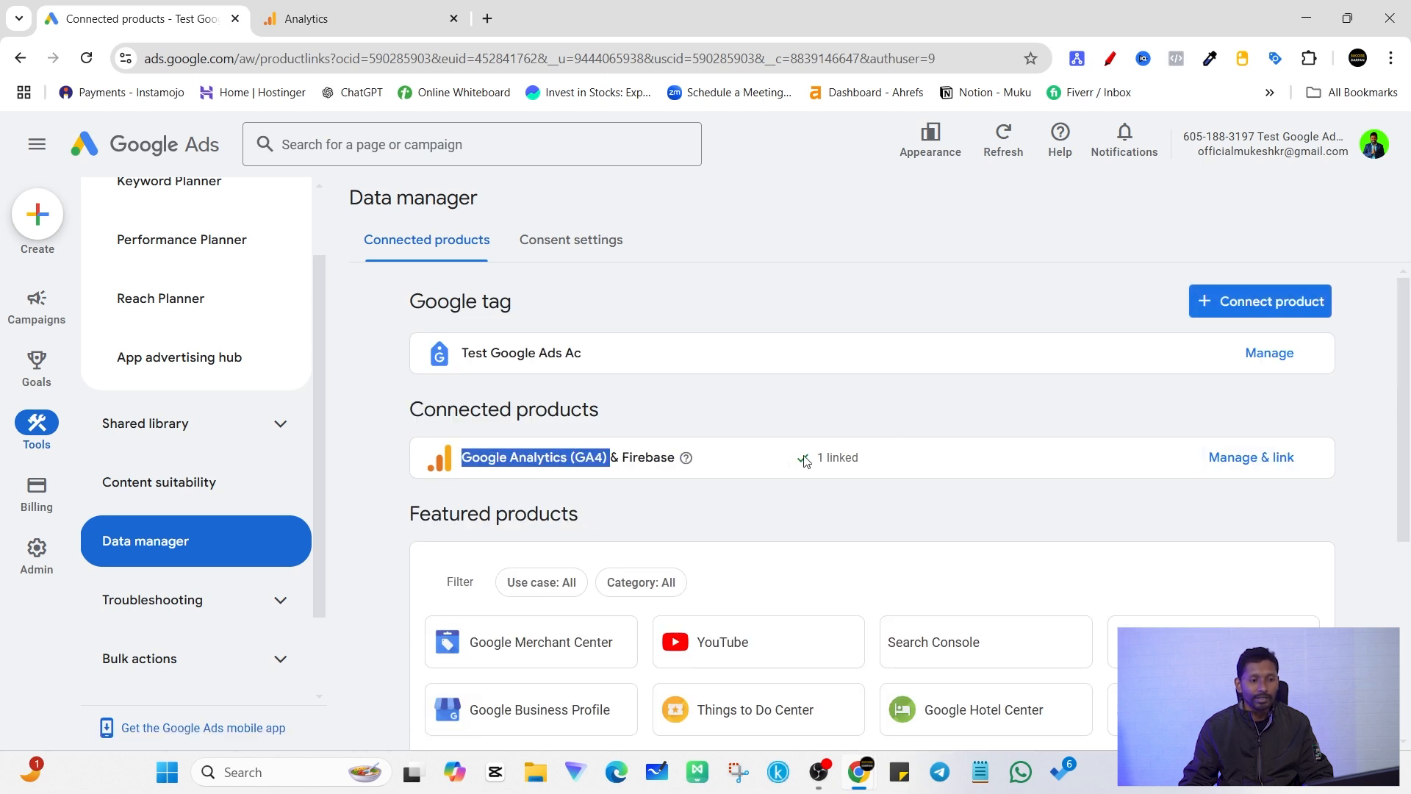
pyautogui.click(1265, 459)
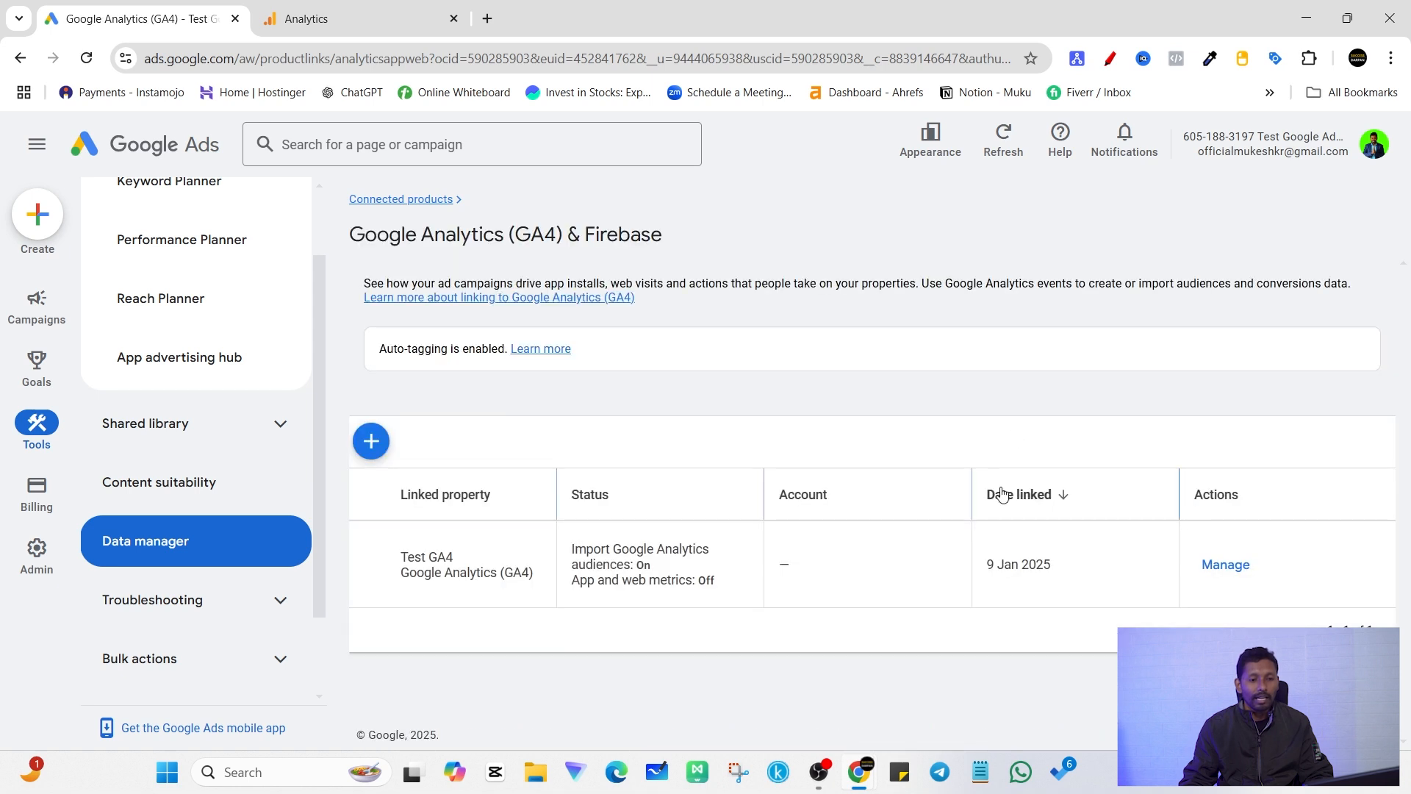
pyautogui.click(1225, 565)
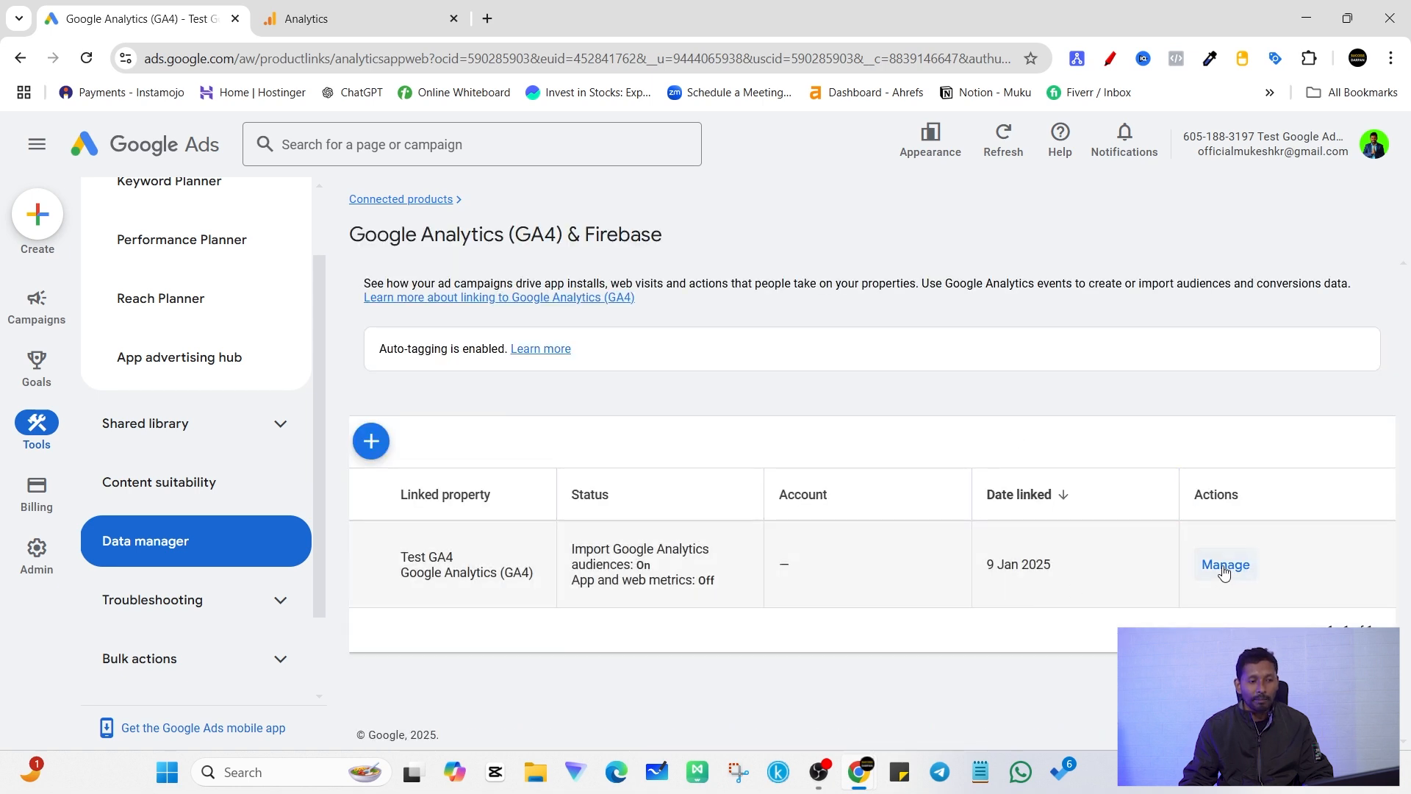
# Step: Turn on Import app and web metrics for the linked Test GA4 property and save the changes
pyautogui.moveTo(397, 481); pyautogui.dragTo(526, 477)
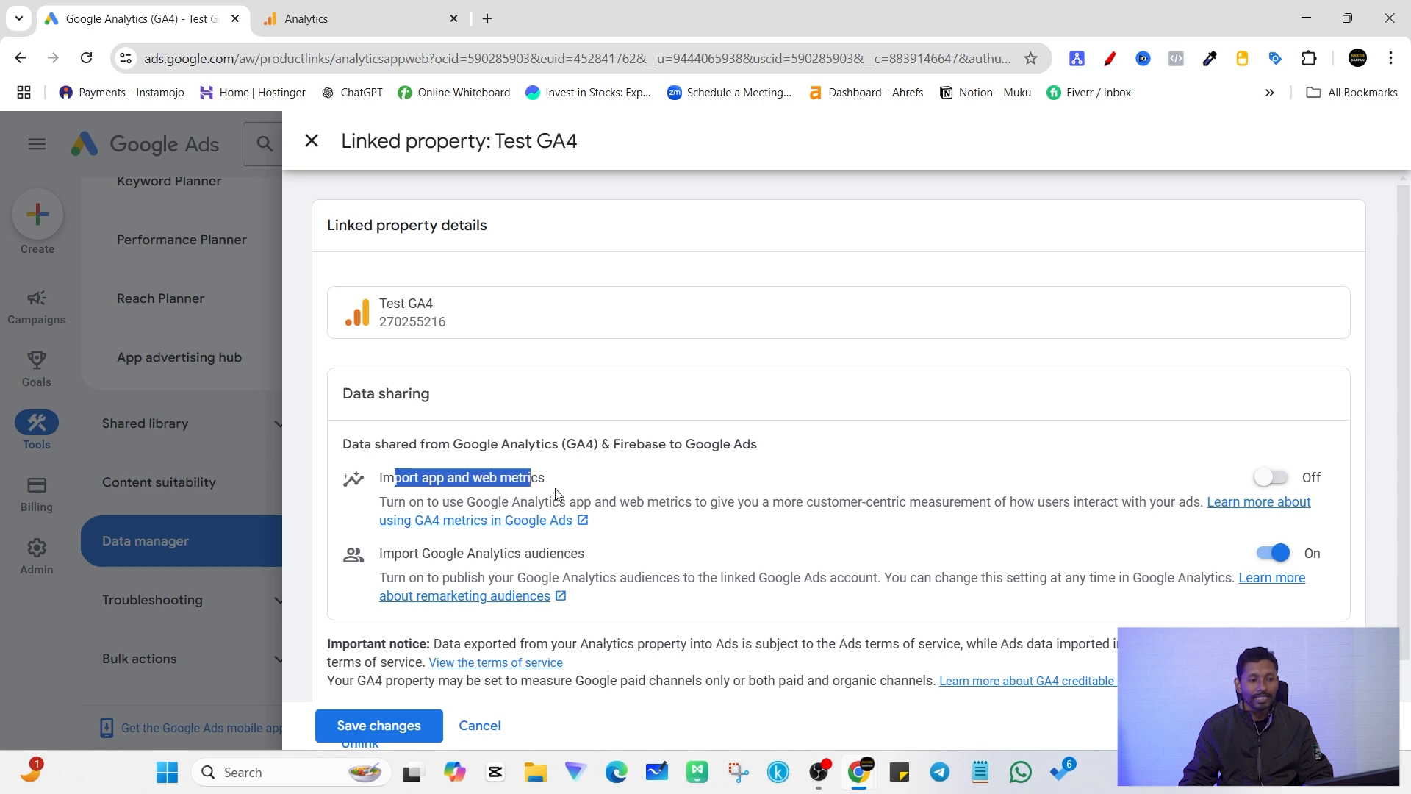
pyautogui.click(1276, 485)
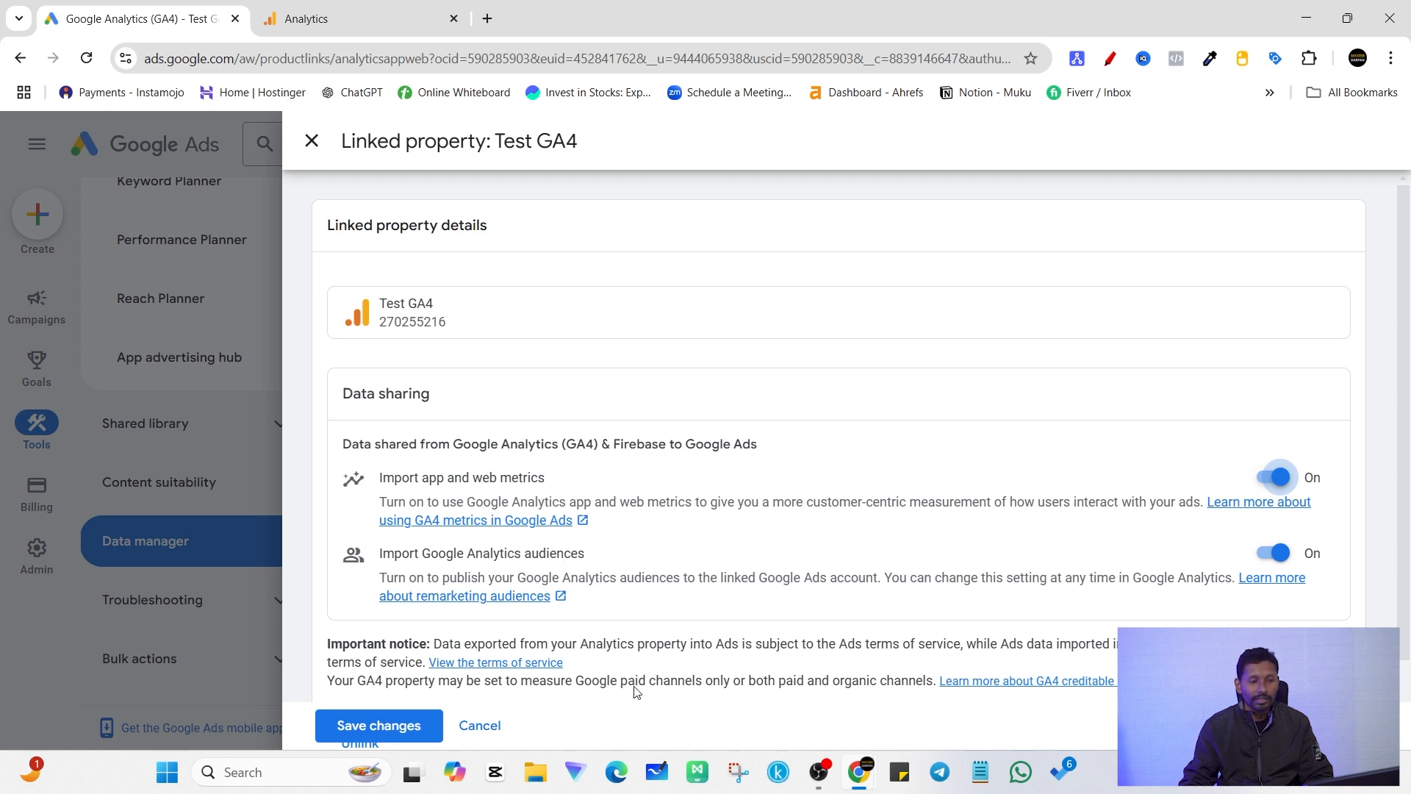
pyautogui.click(371, 729)
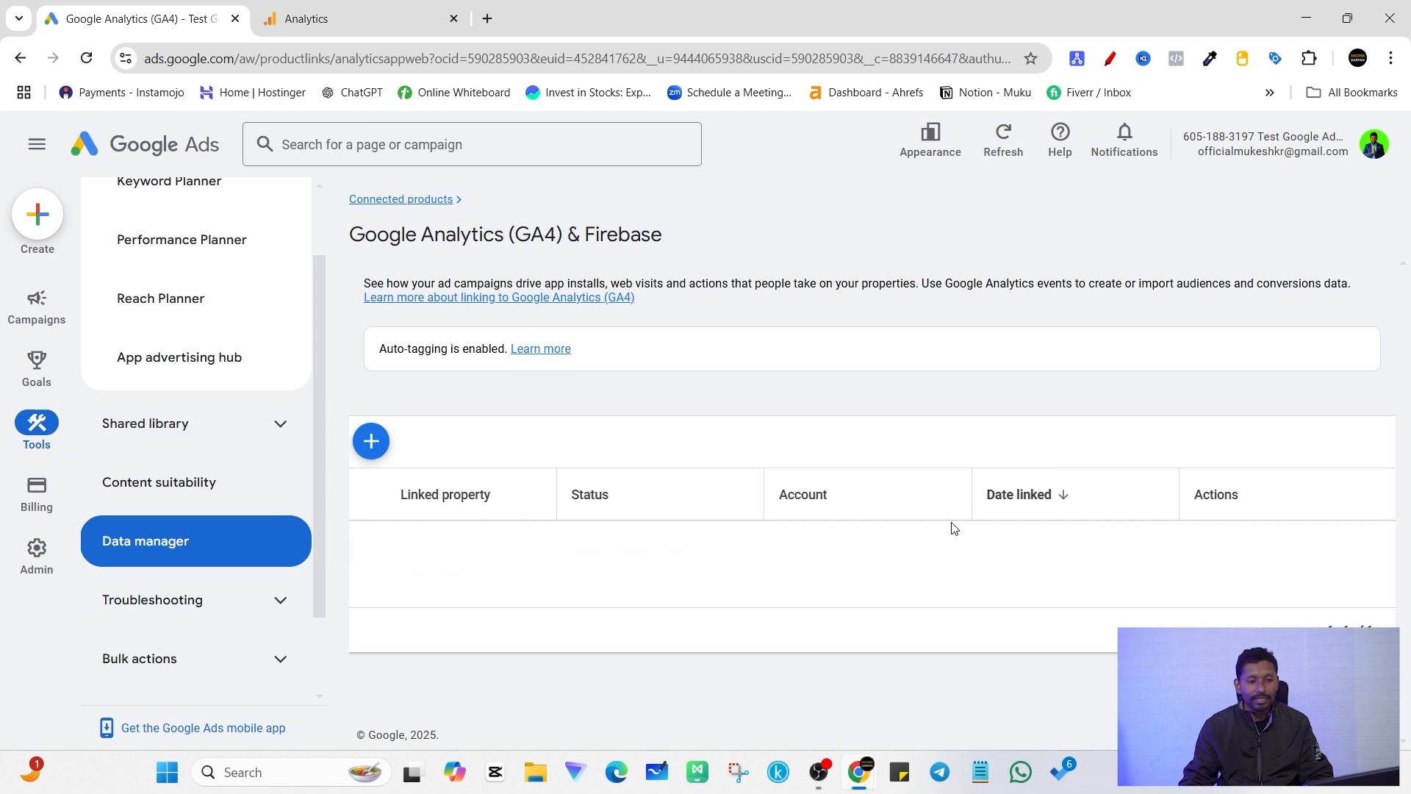
# Step: Open the Audience manager from the shared library of the Google Ads tools
pyautogui.moveTo(37, 305)
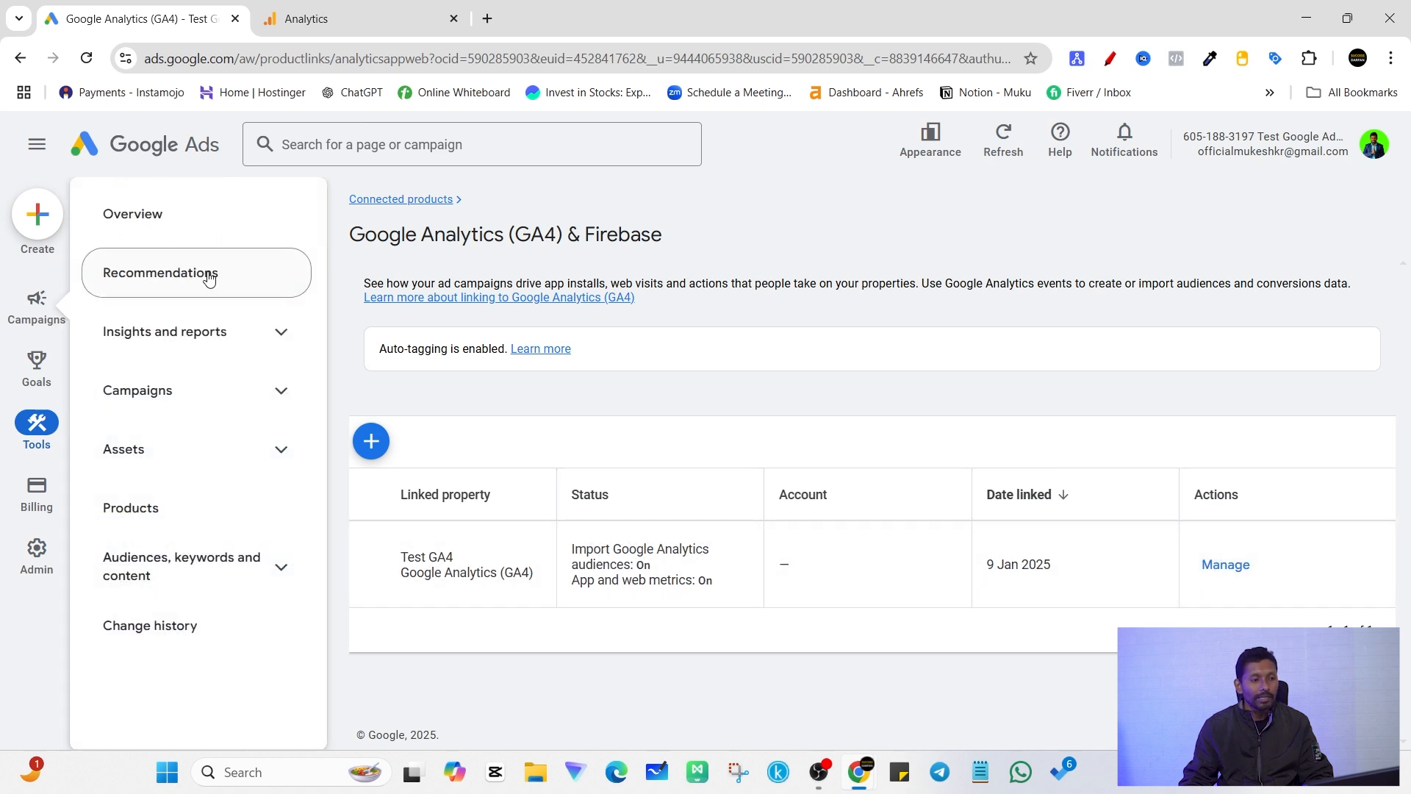
pyautogui.moveTo(38, 435)
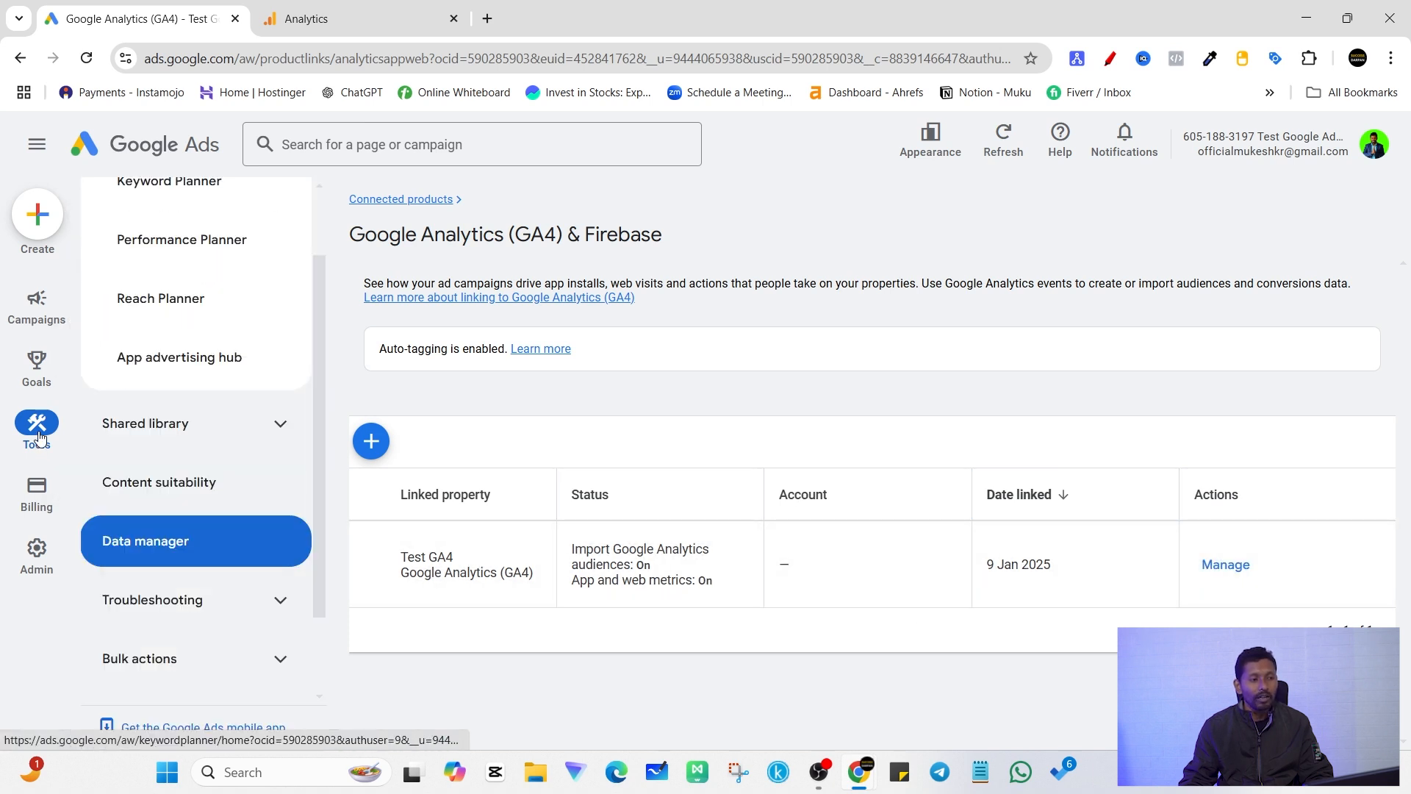
pyautogui.click(41, 435)
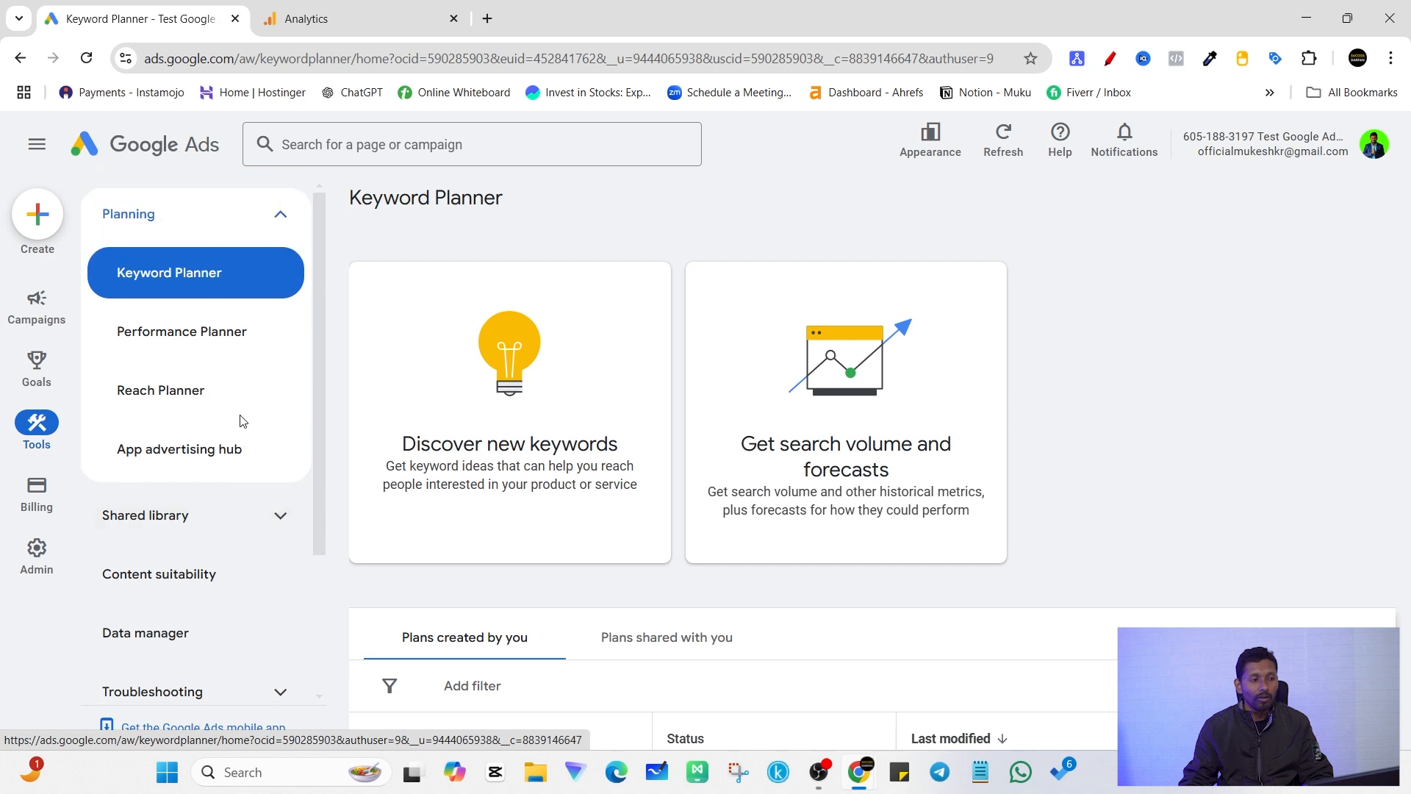
pyautogui.click(251, 230)
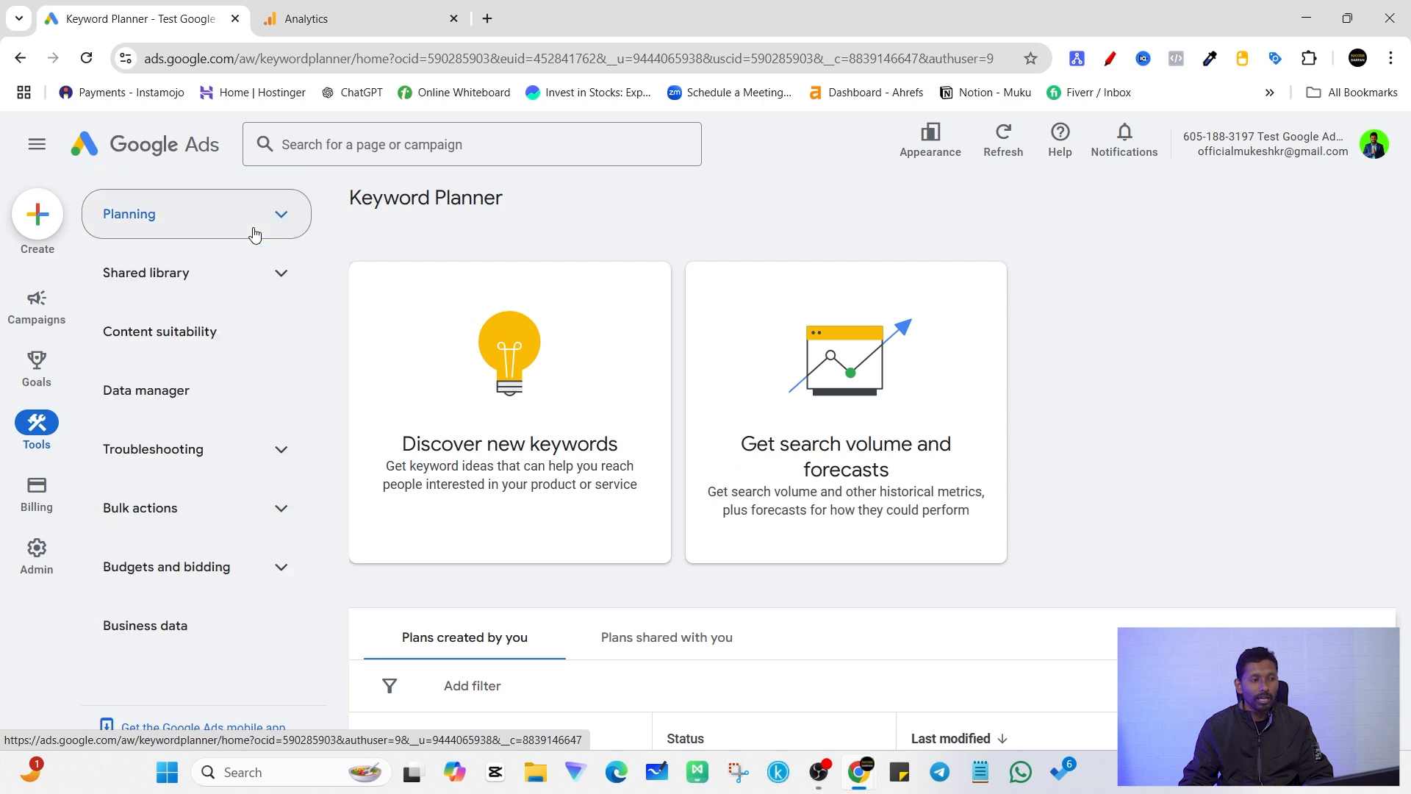
pyautogui.click(267, 290)
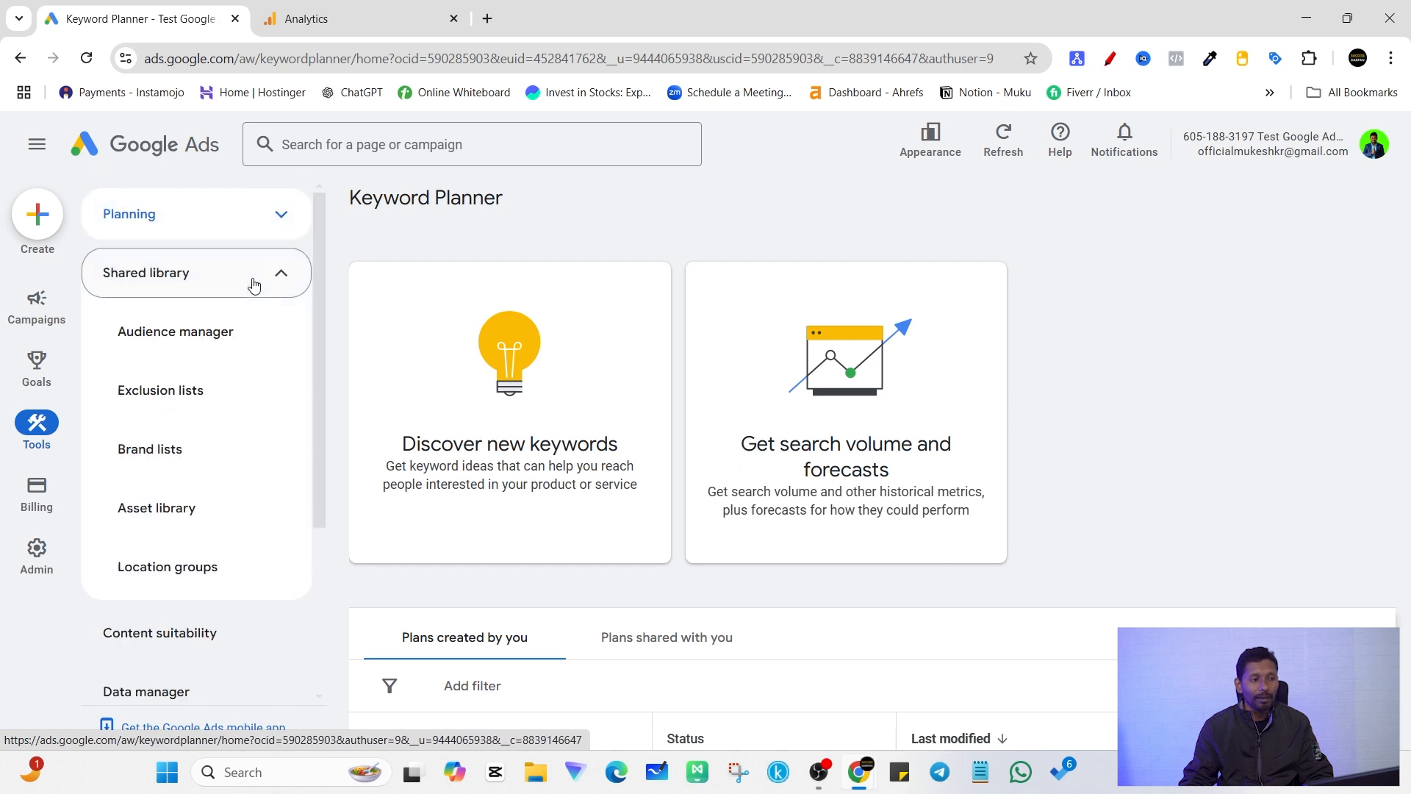
pyautogui.click(203, 343)
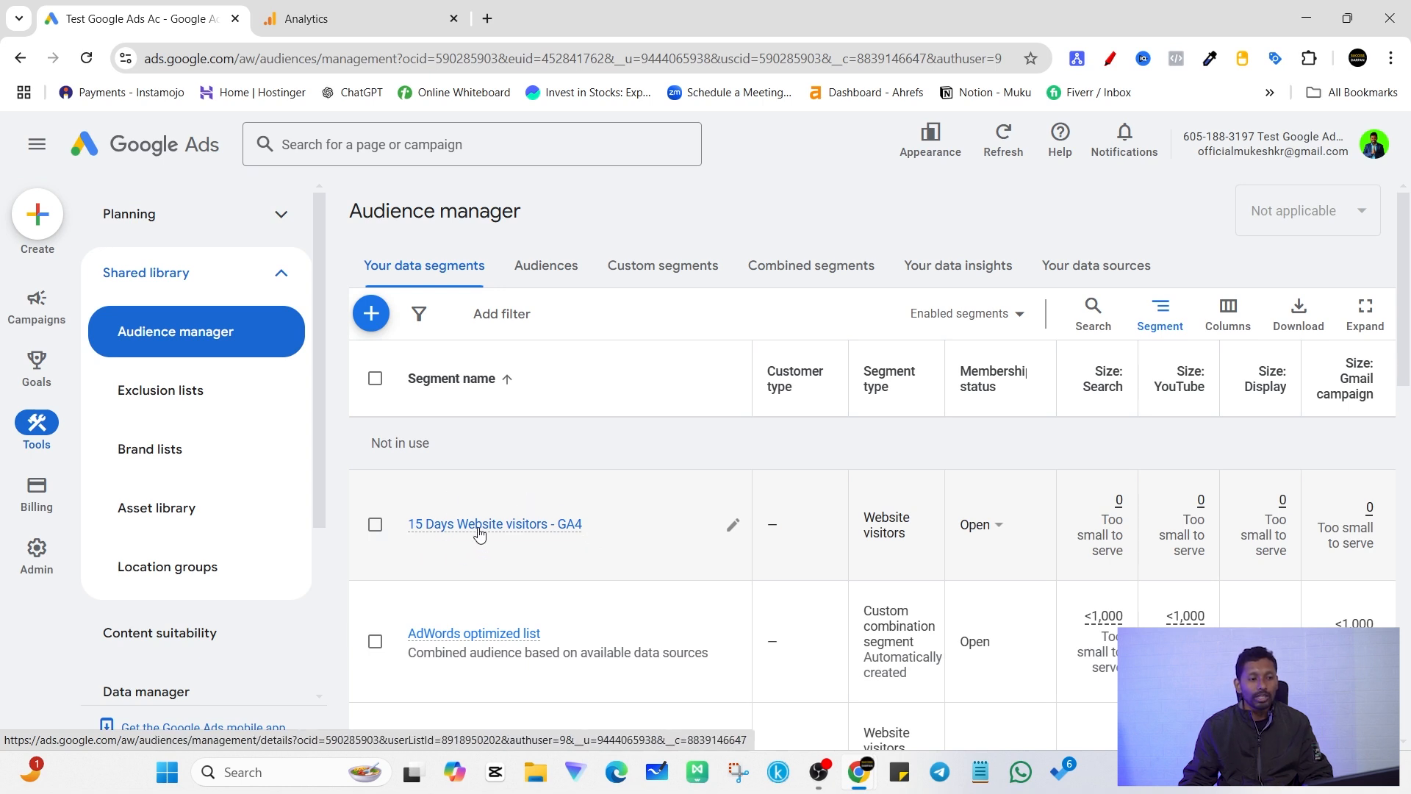
# Step: Compare the audience list in Analytics with the data segments in the Google Ads Audience manager
pyautogui.hotkey('ctrl', 'Tab')
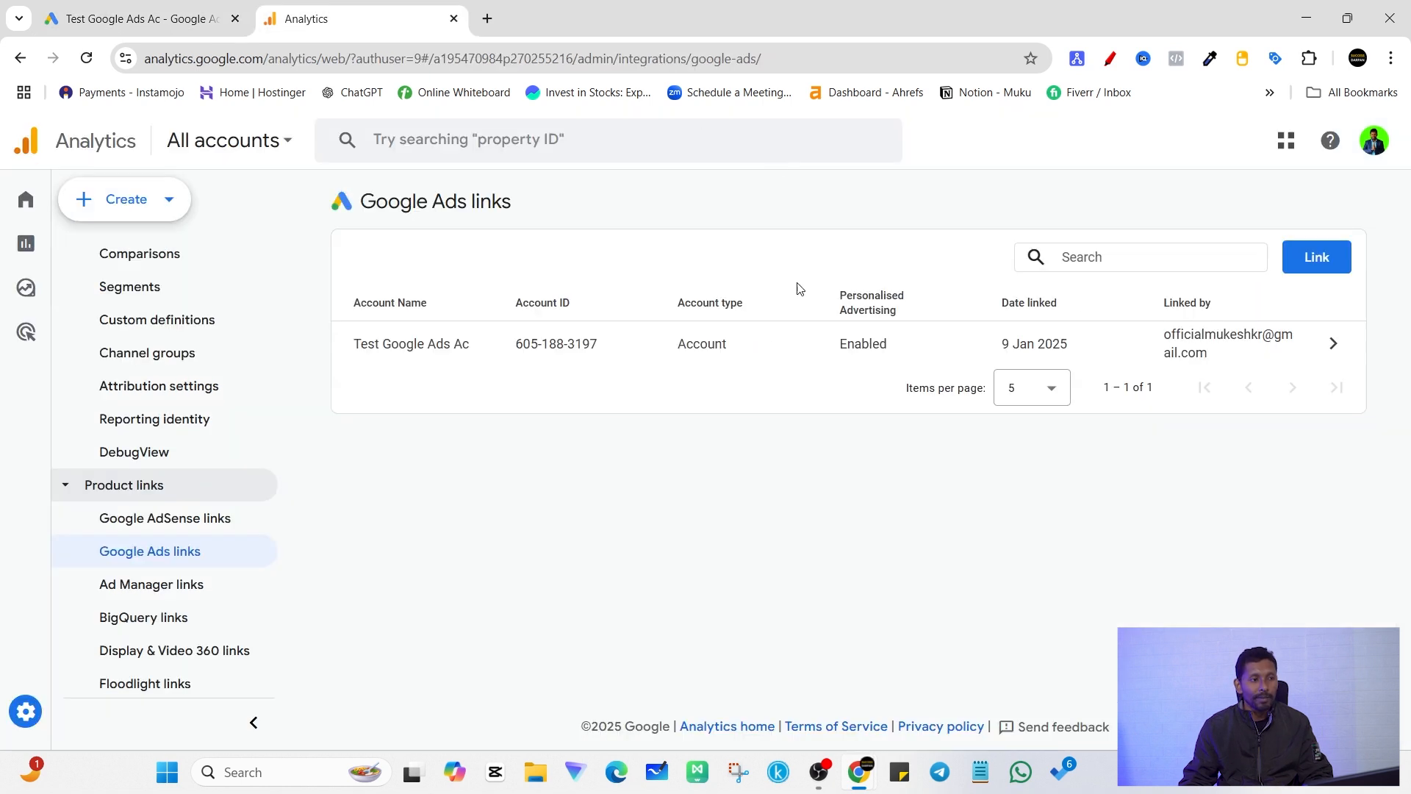
pyautogui.scroll(3, 148, 418)
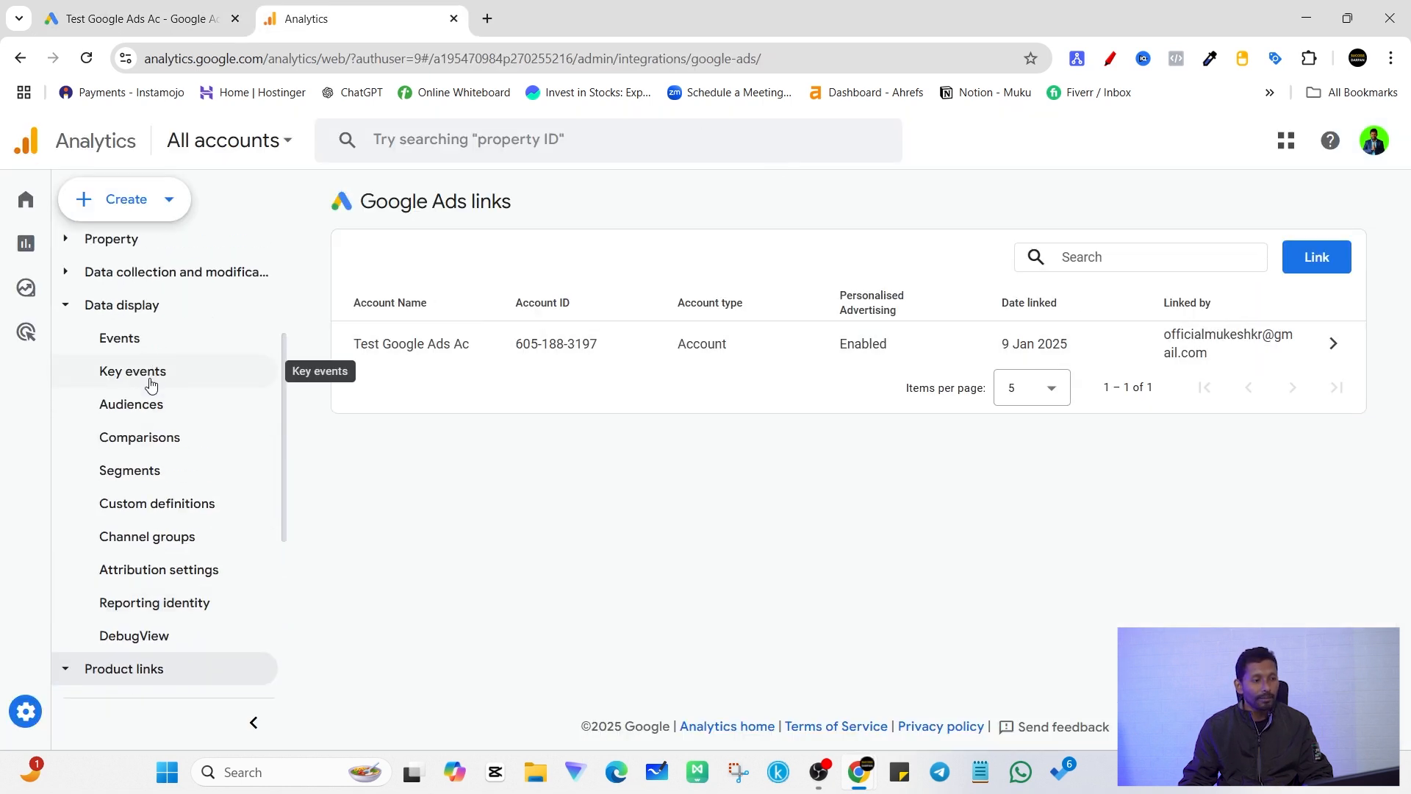
pyautogui.click(250, 403)
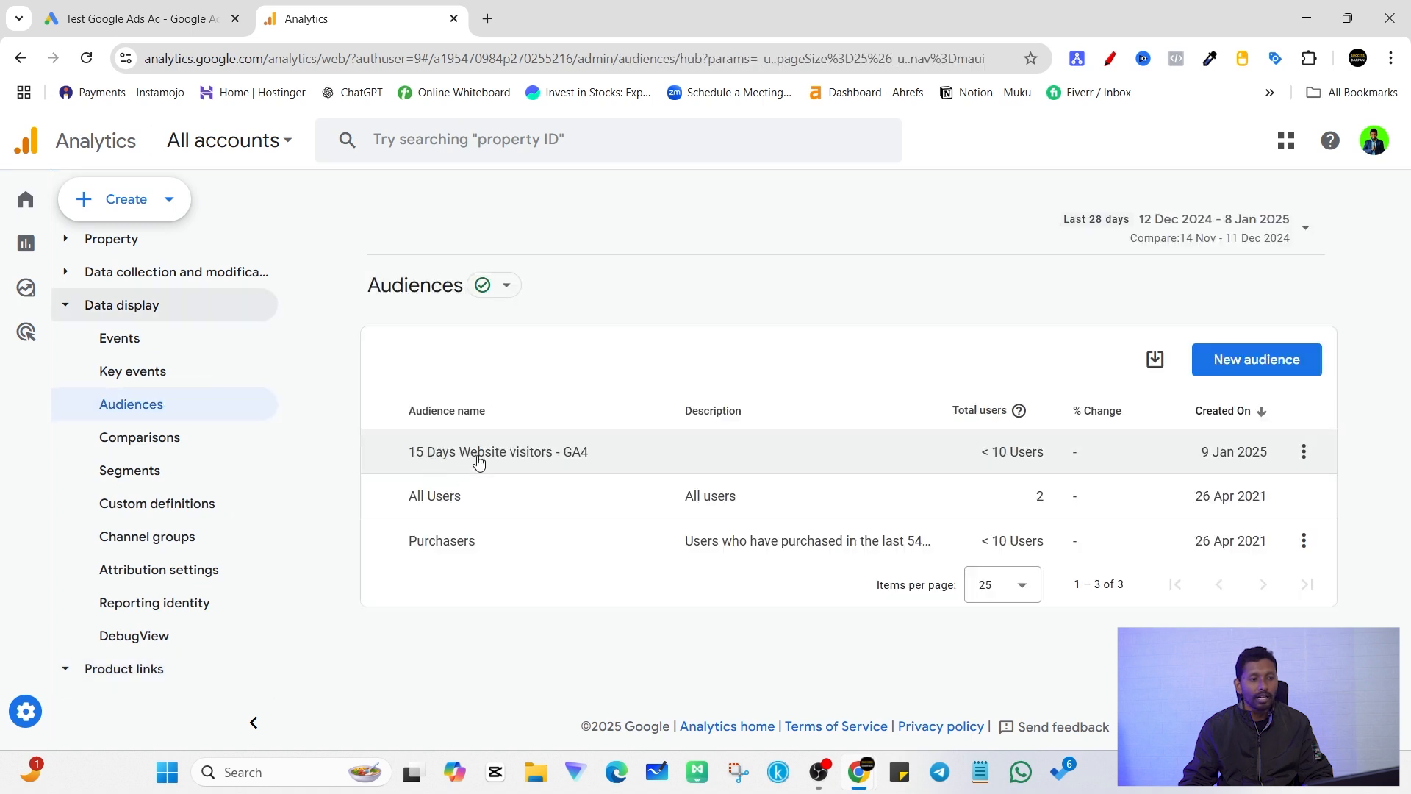
pyautogui.hotkey('ctrl', 'Tab')
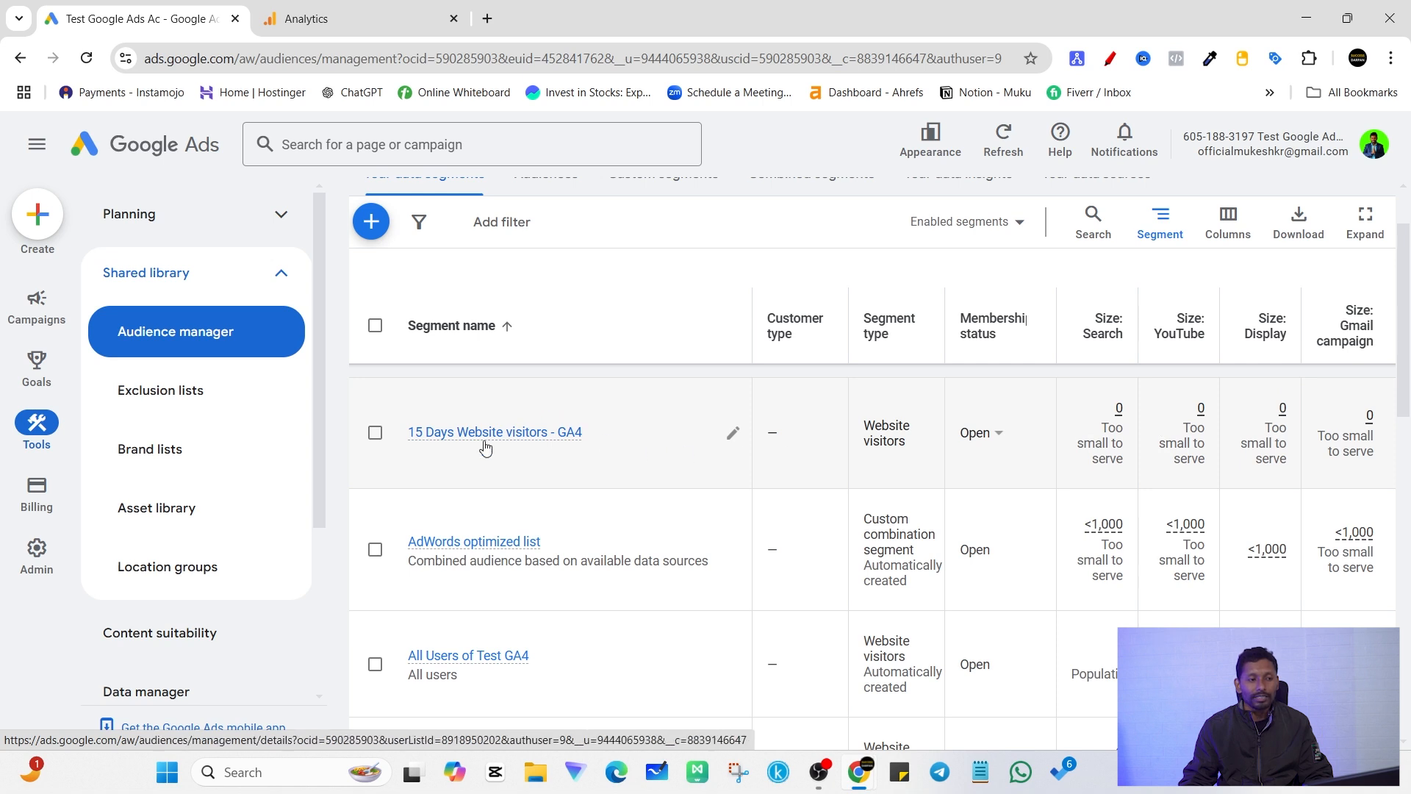
# Step: Examine the "15 Days Website visitors - GA4" segment's details and its place among the Audience manager's data segments
pyautogui.moveTo(488, 444)
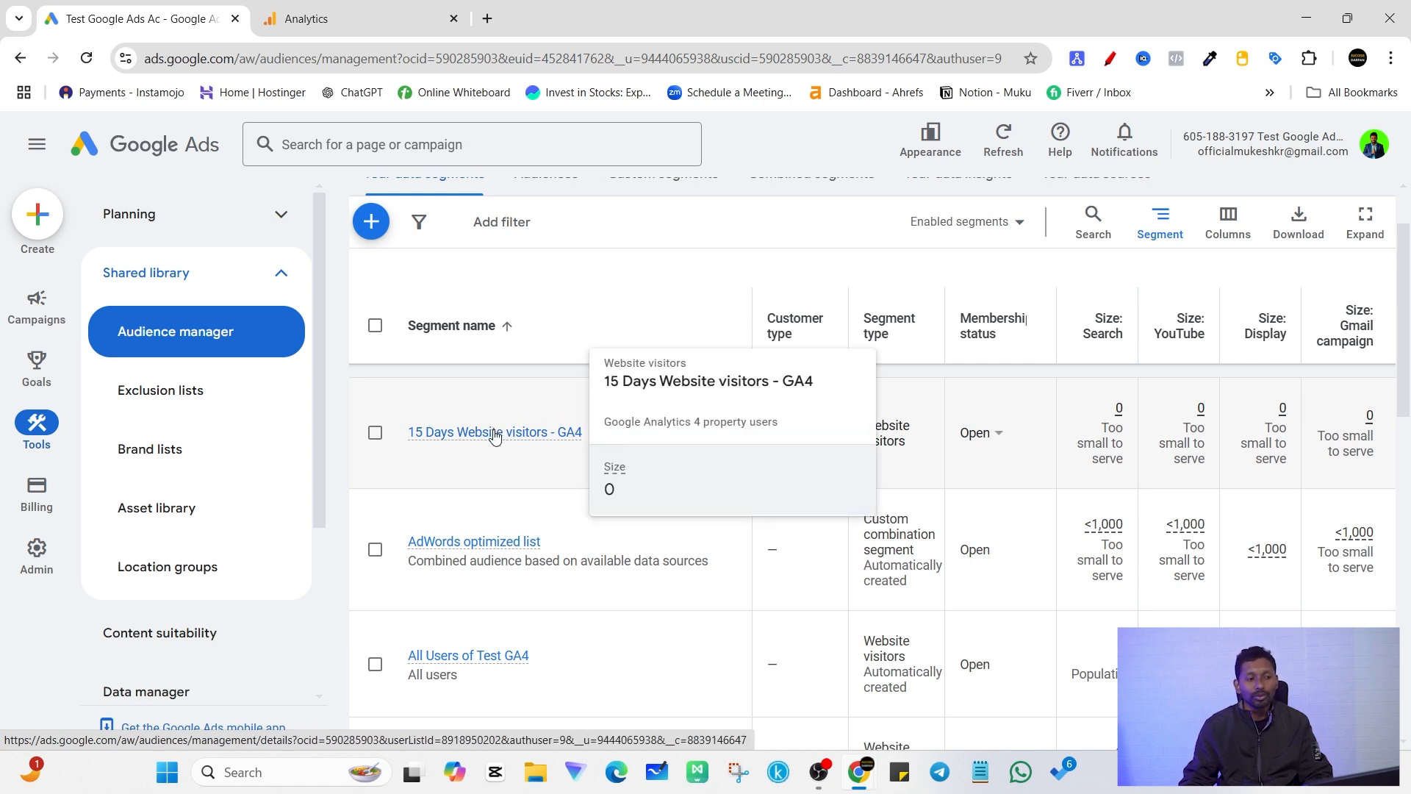
pyautogui.scroll(2, 515, 338)
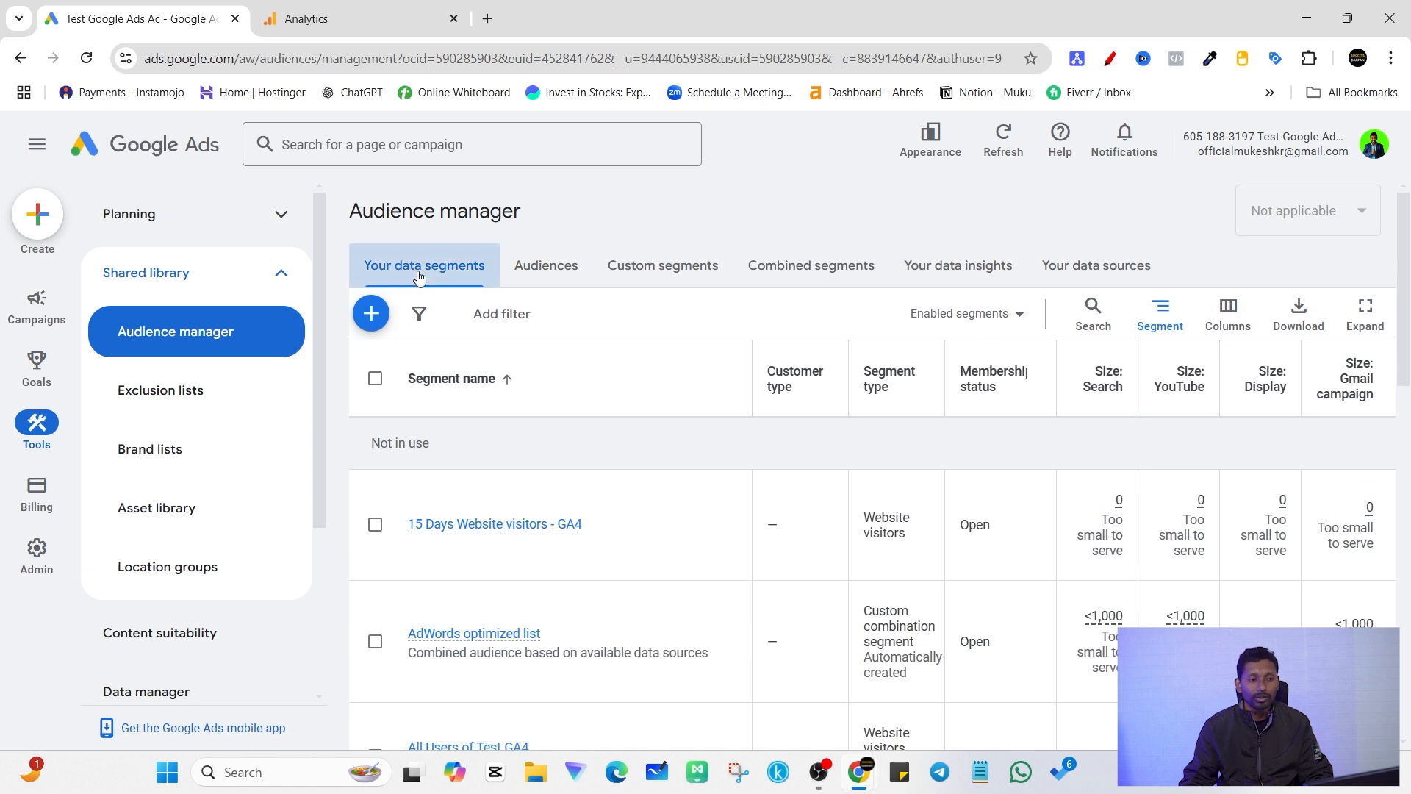
pyautogui.moveTo(369, 212); pyautogui.dragTo(522, 213)
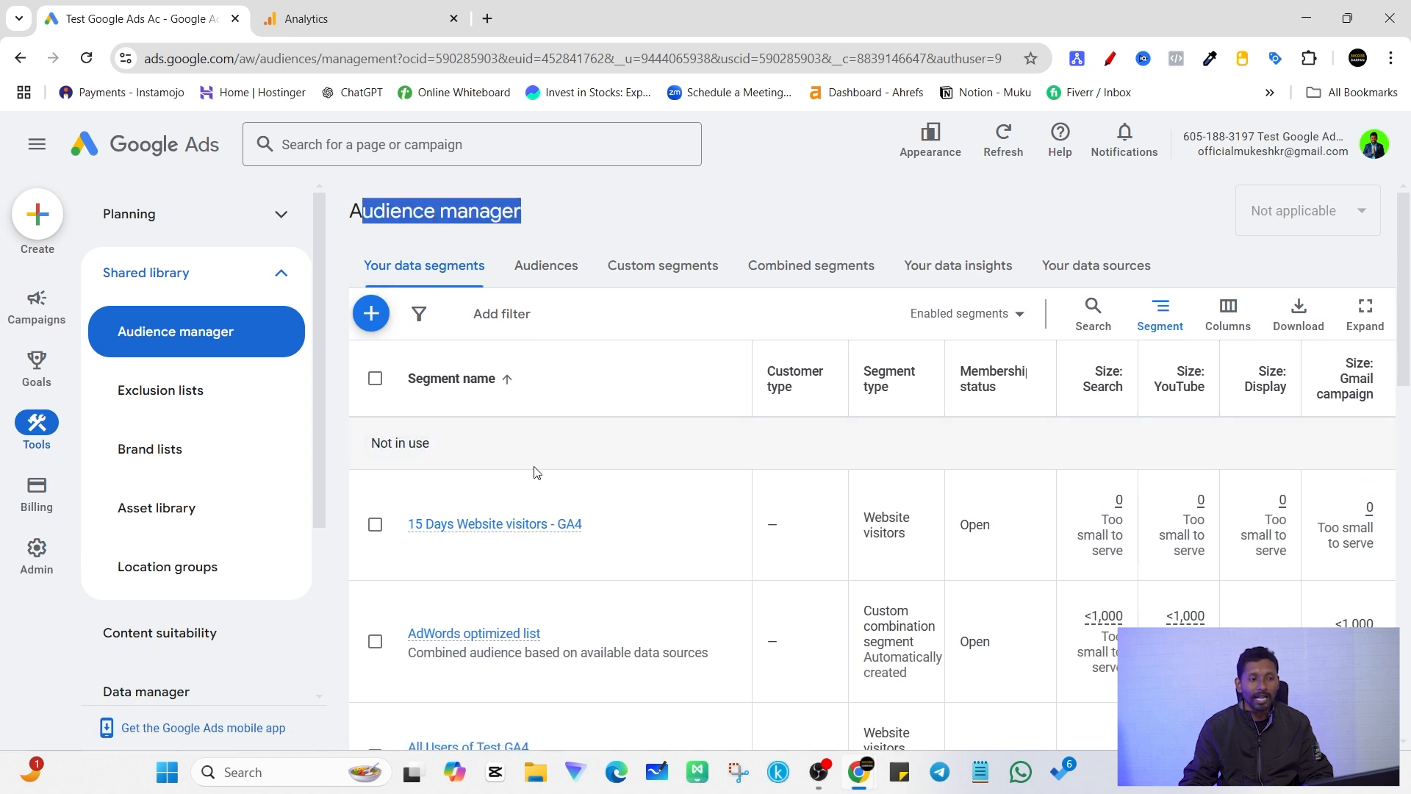
pyautogui.moveTo(513, 538)
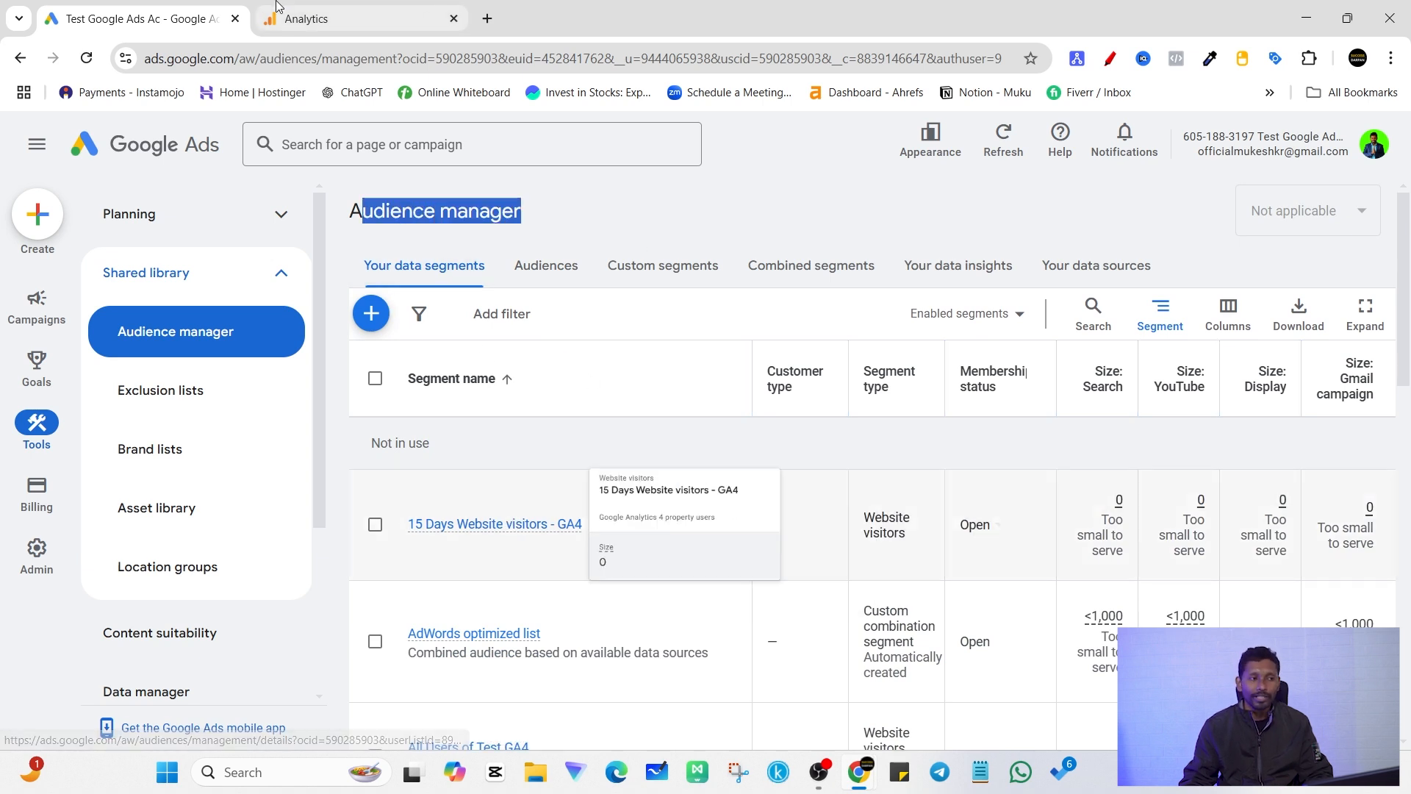
pyautogui.click(603, 209)
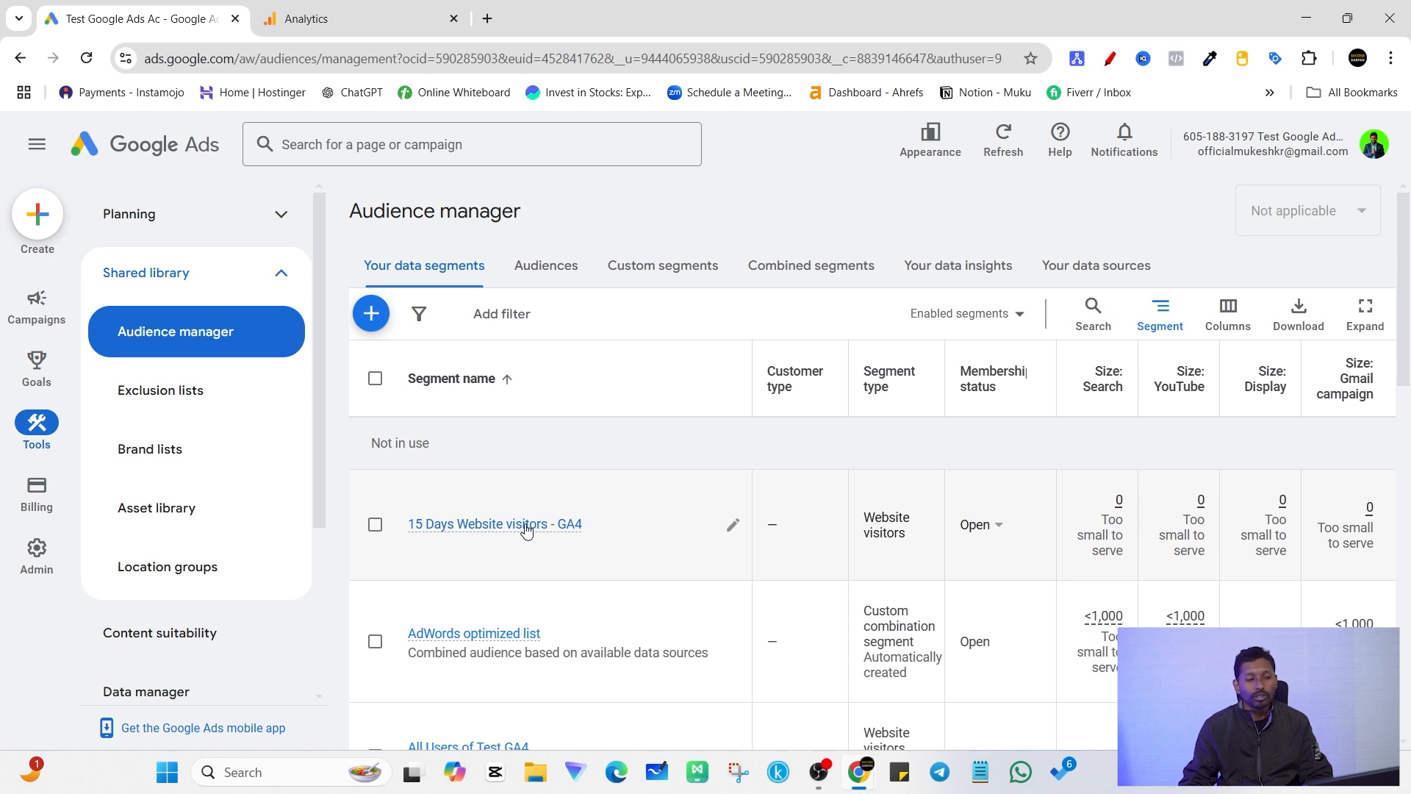
pyautogui.moveTo(526, 536)
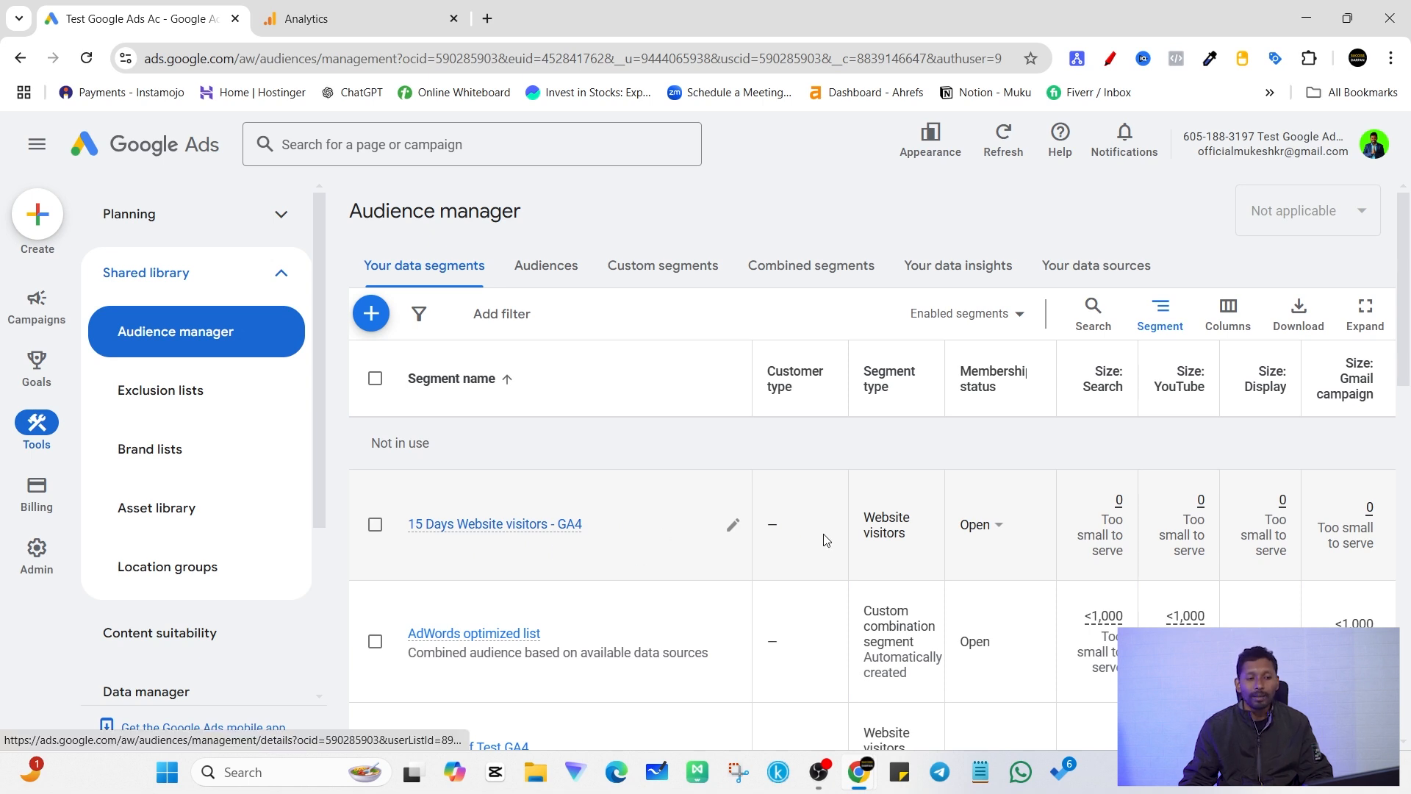
pyautogui.moveTo(553, 535)
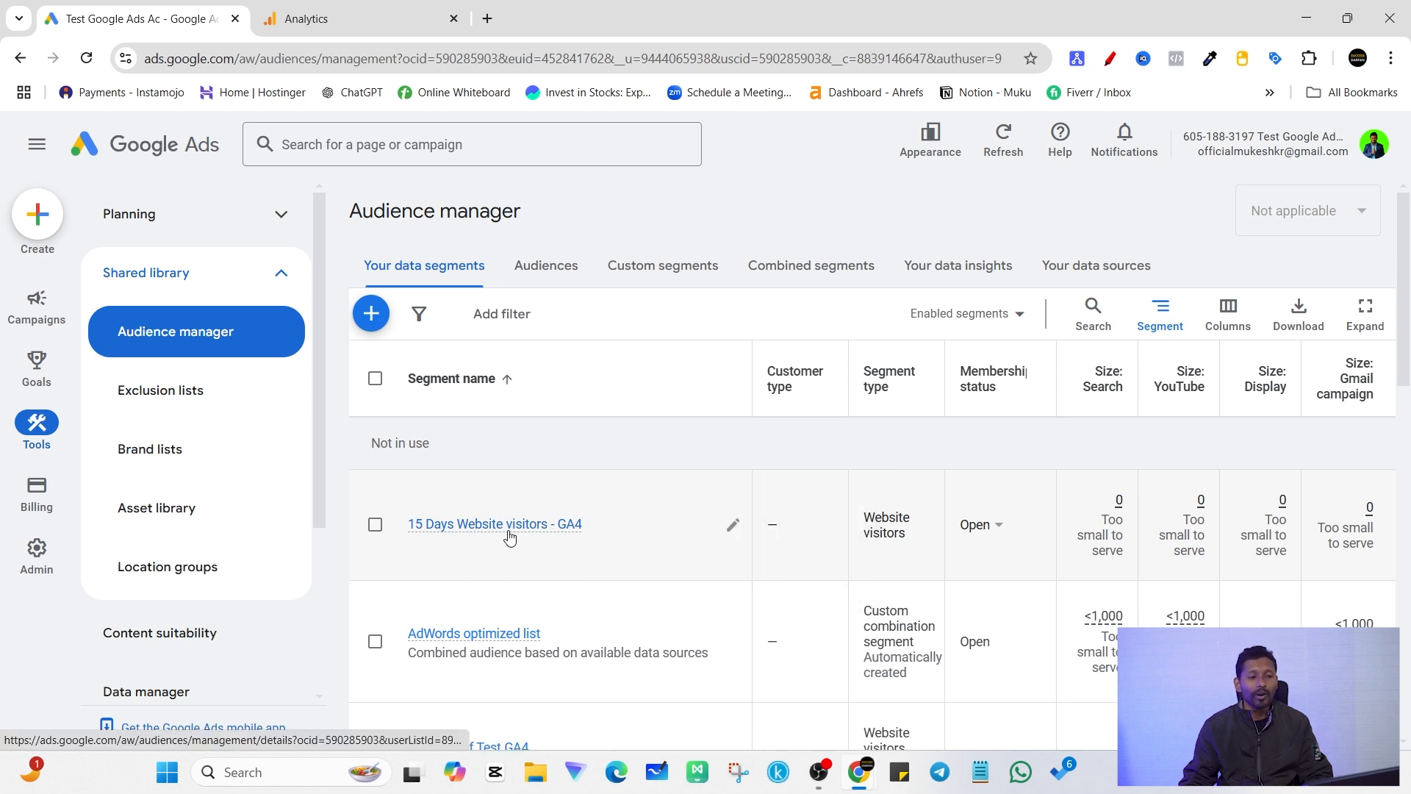
# Step: Start a new campaign from the account overview and create it without a goal's guidance
pyautogui.click(176, 150)
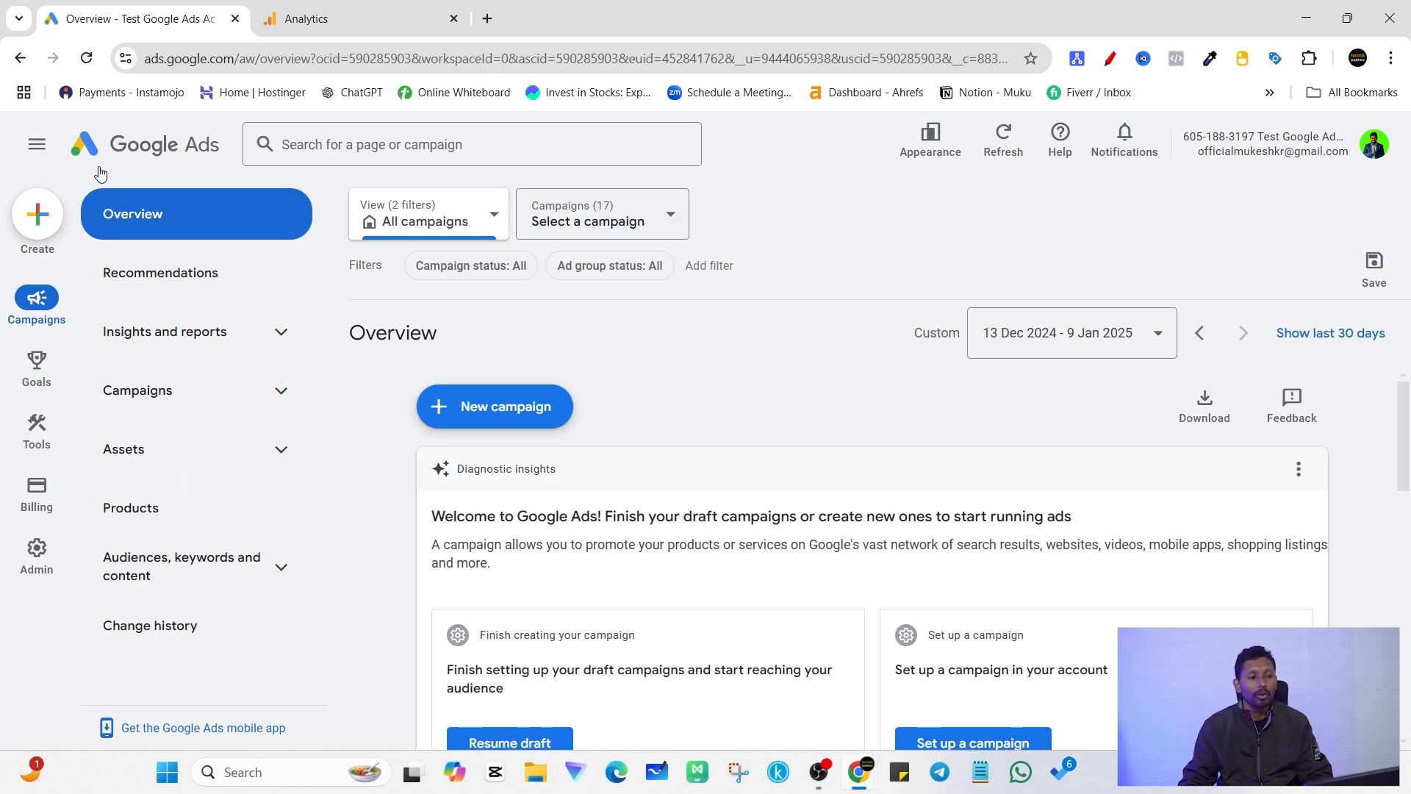
pyautogui.click(507, 416)
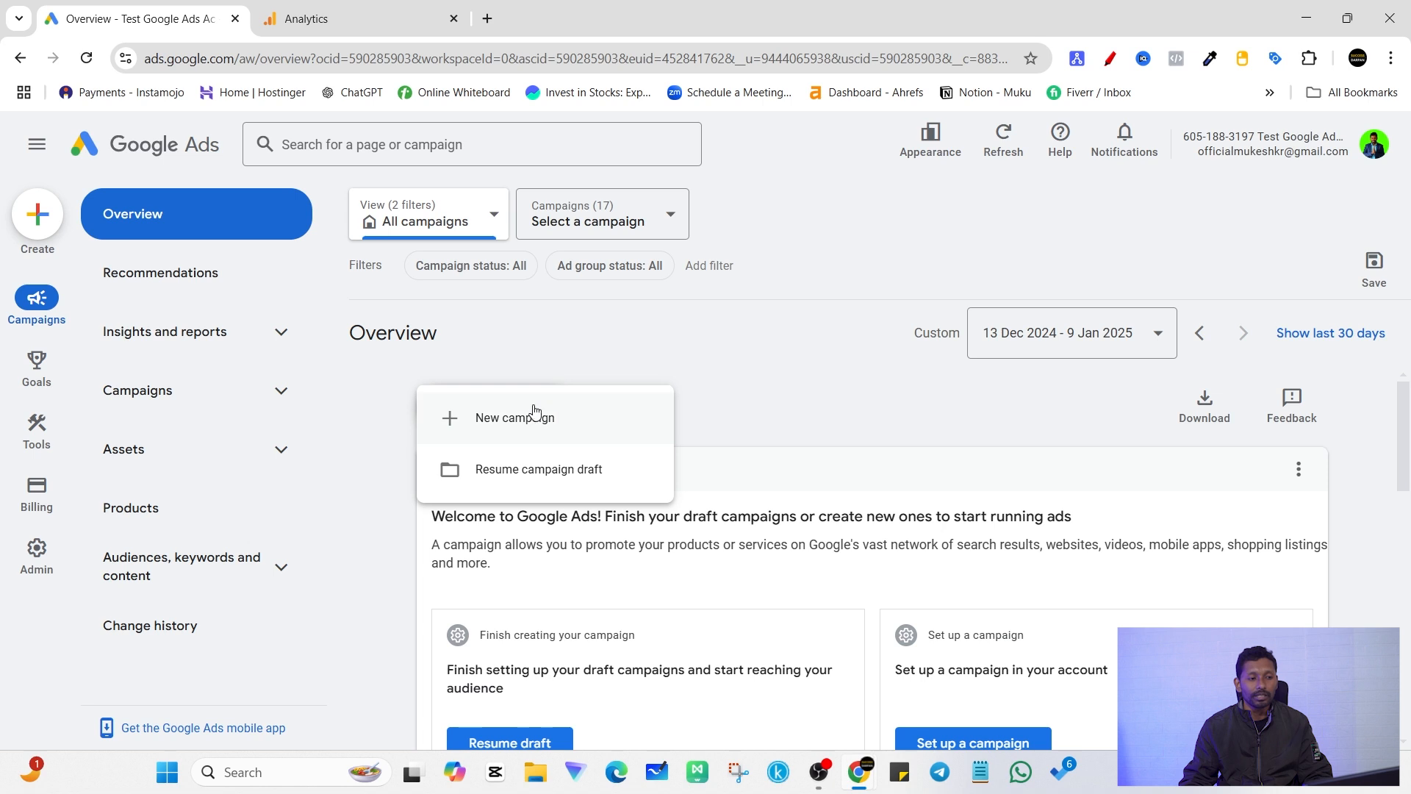
pyautogui.click(576, 416)
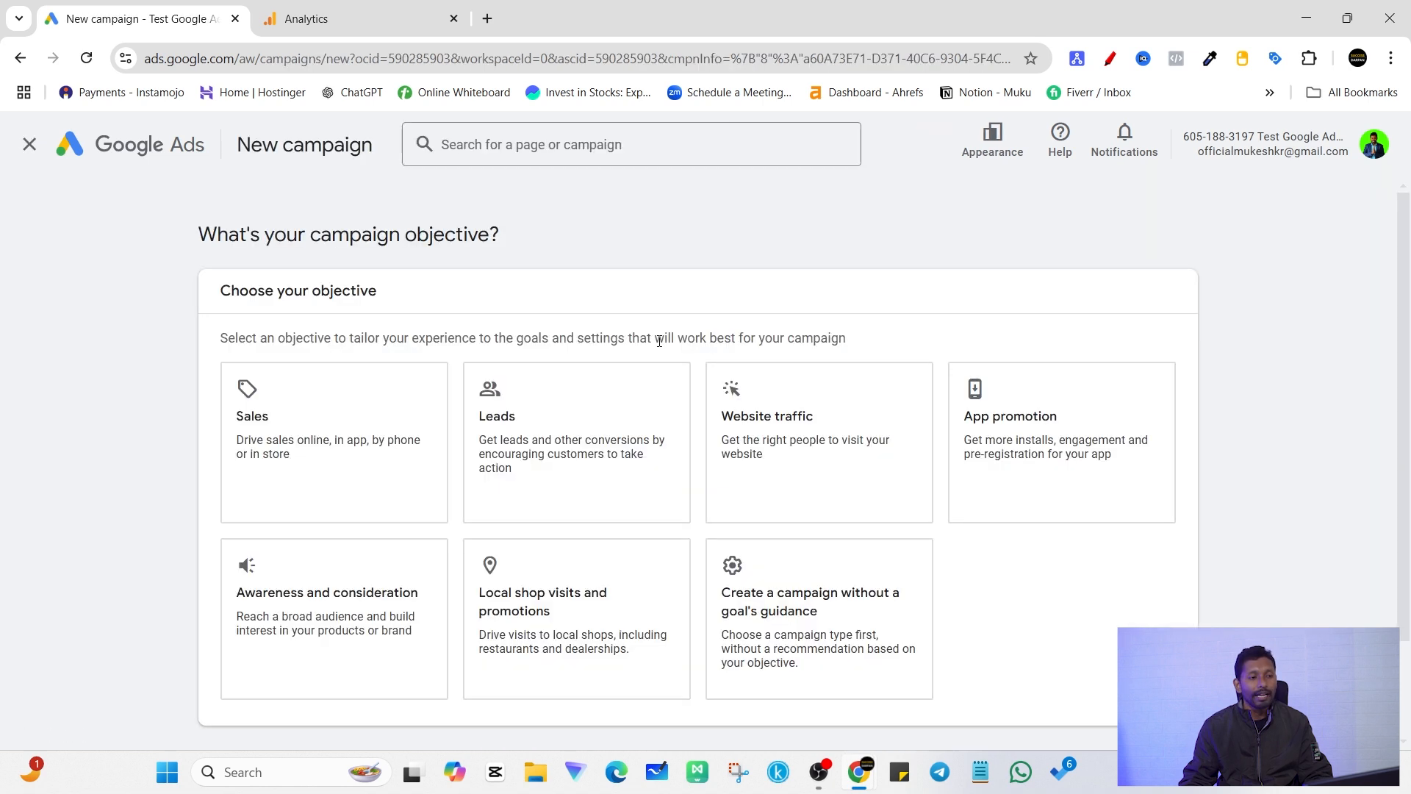
pyautogui.click(818, 627)
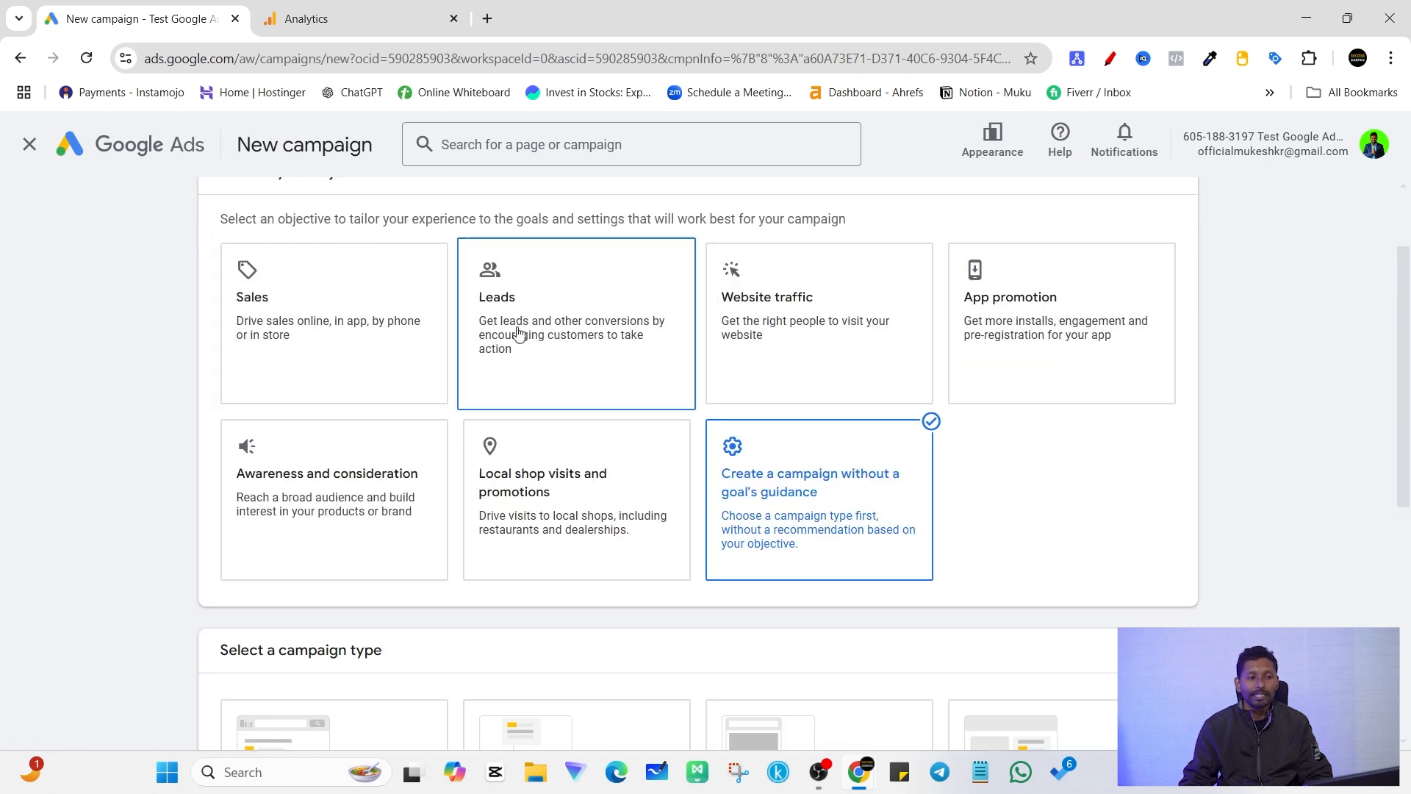
# Step: Choose Performance Max as the campaign type
pyautogui.scroll(-4, 861, 445)
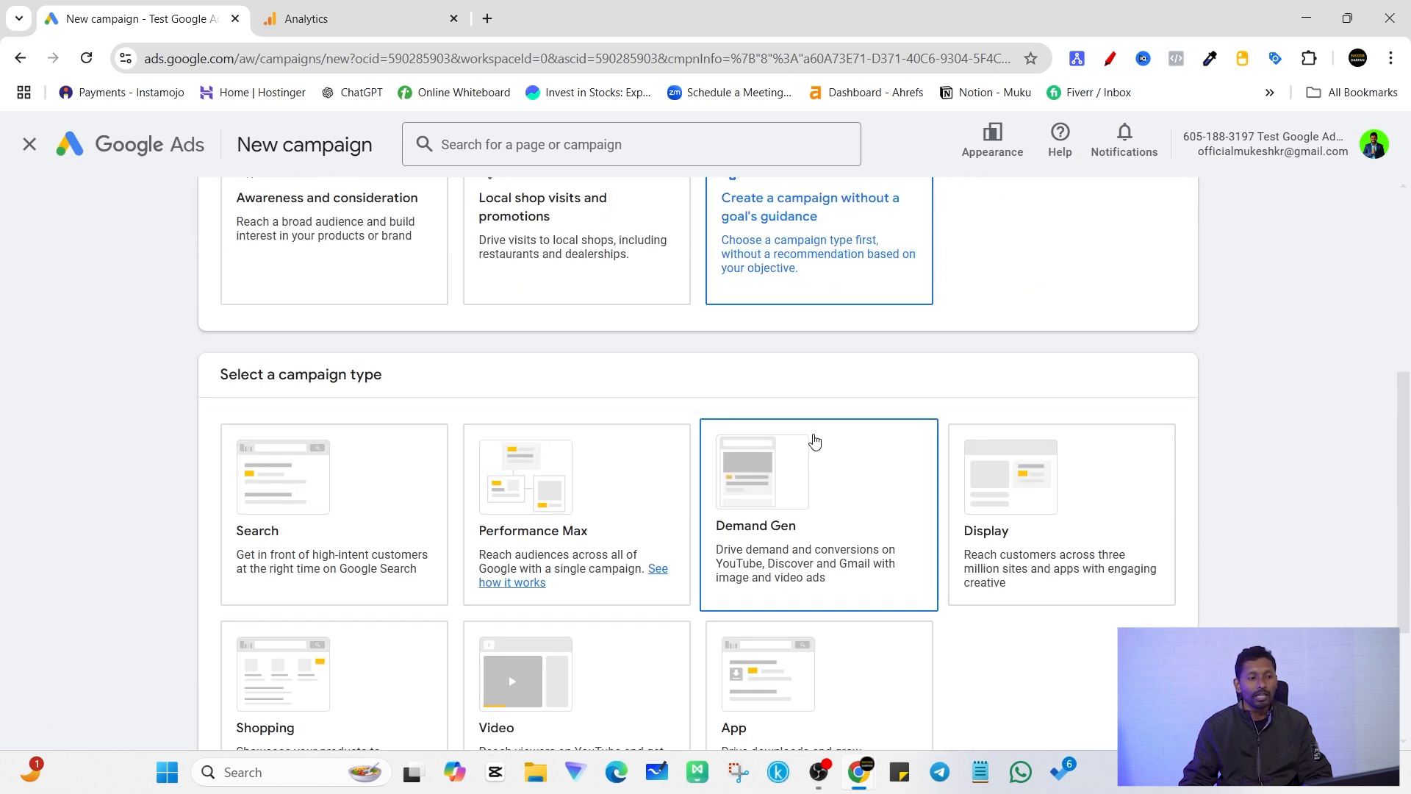
pyautogui.scroll(-3, 699, 435)
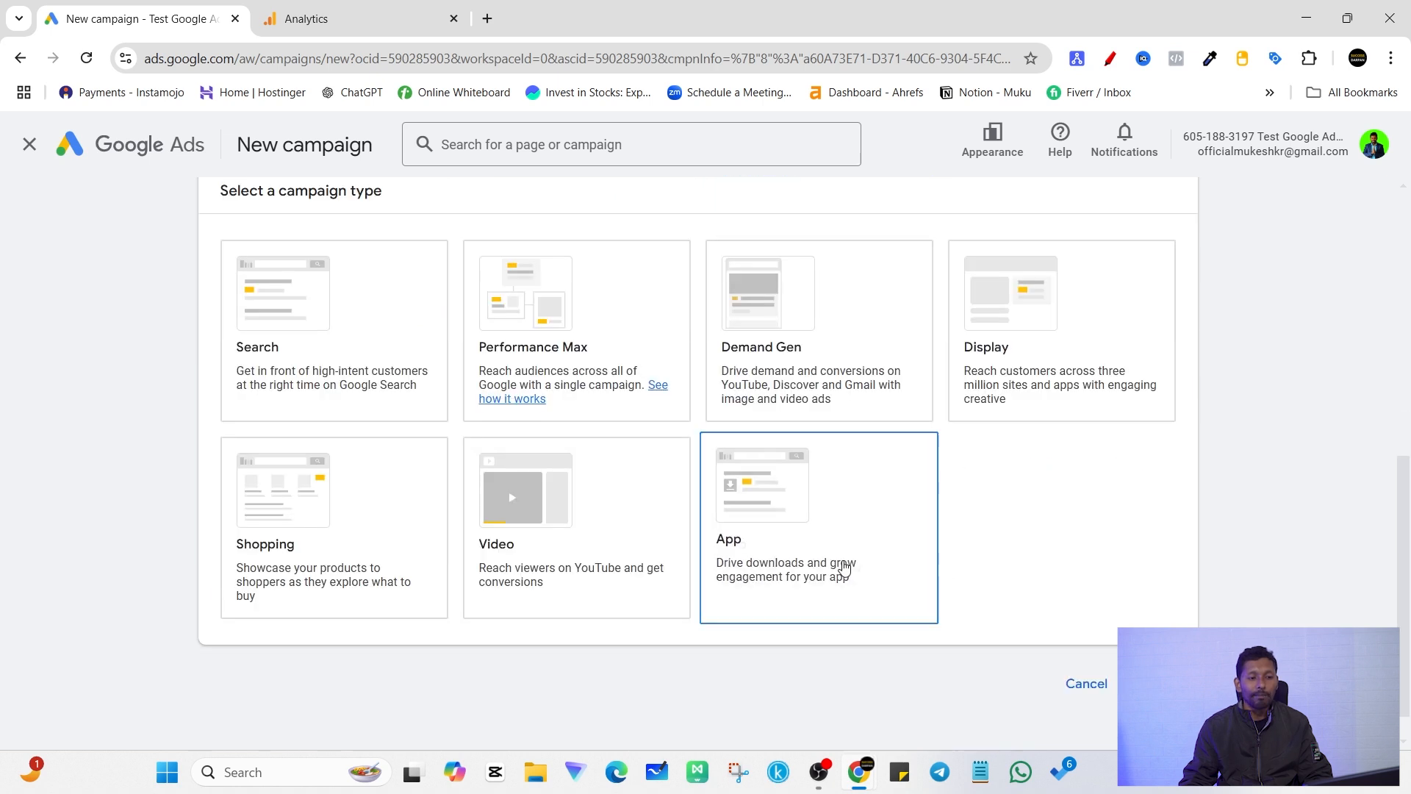
pyautogui.click(565, 351)
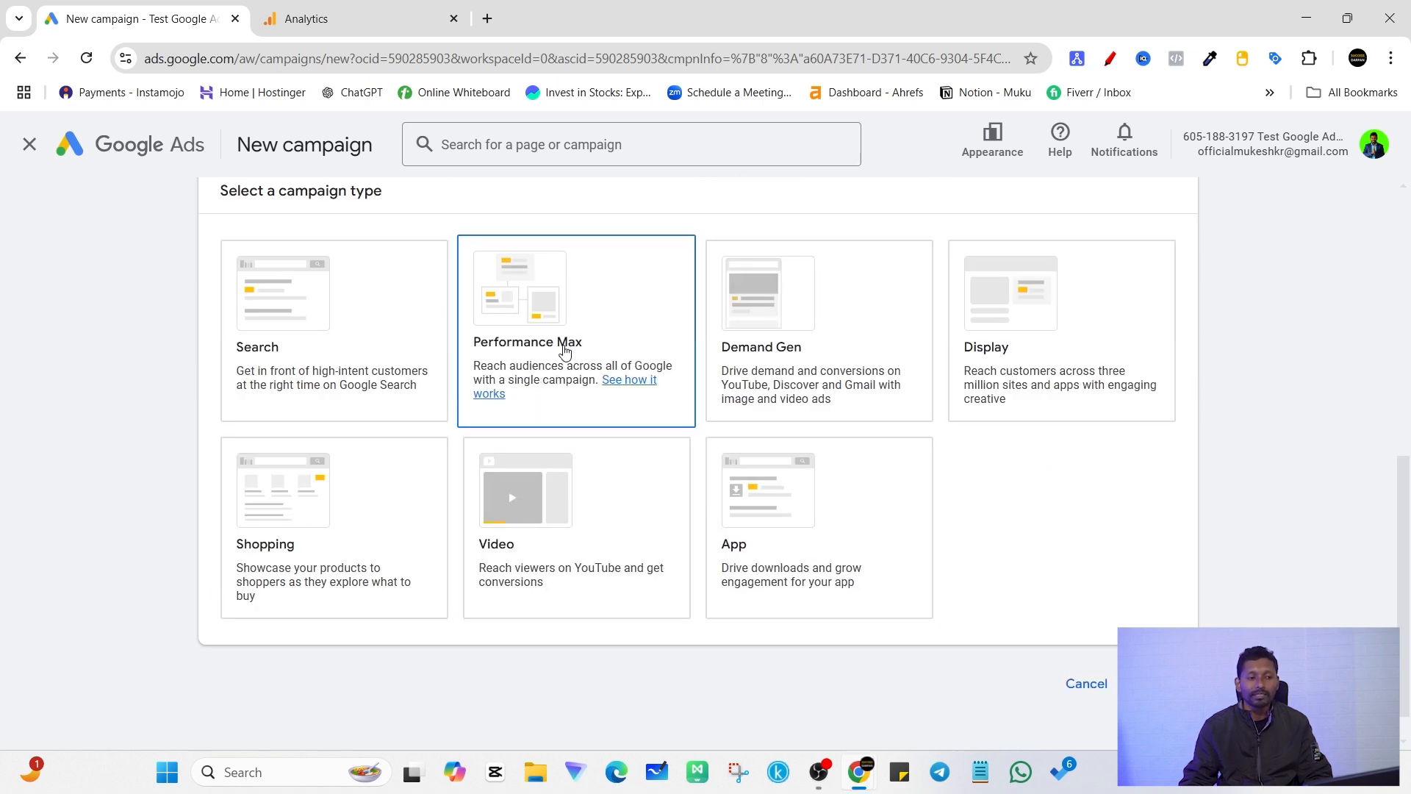
pyautogui.scroll(1, 565, 355)
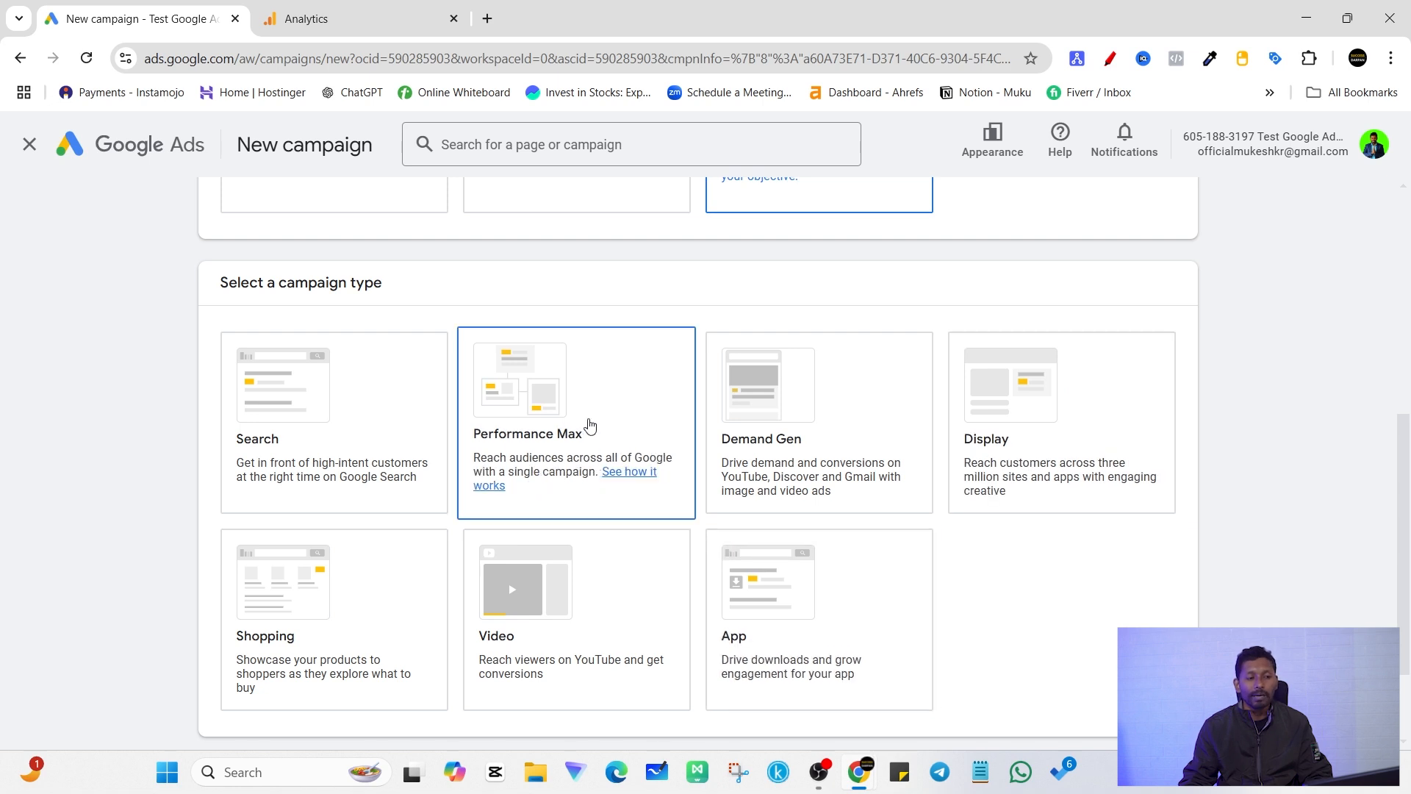
pyautogui.click(589, 431)
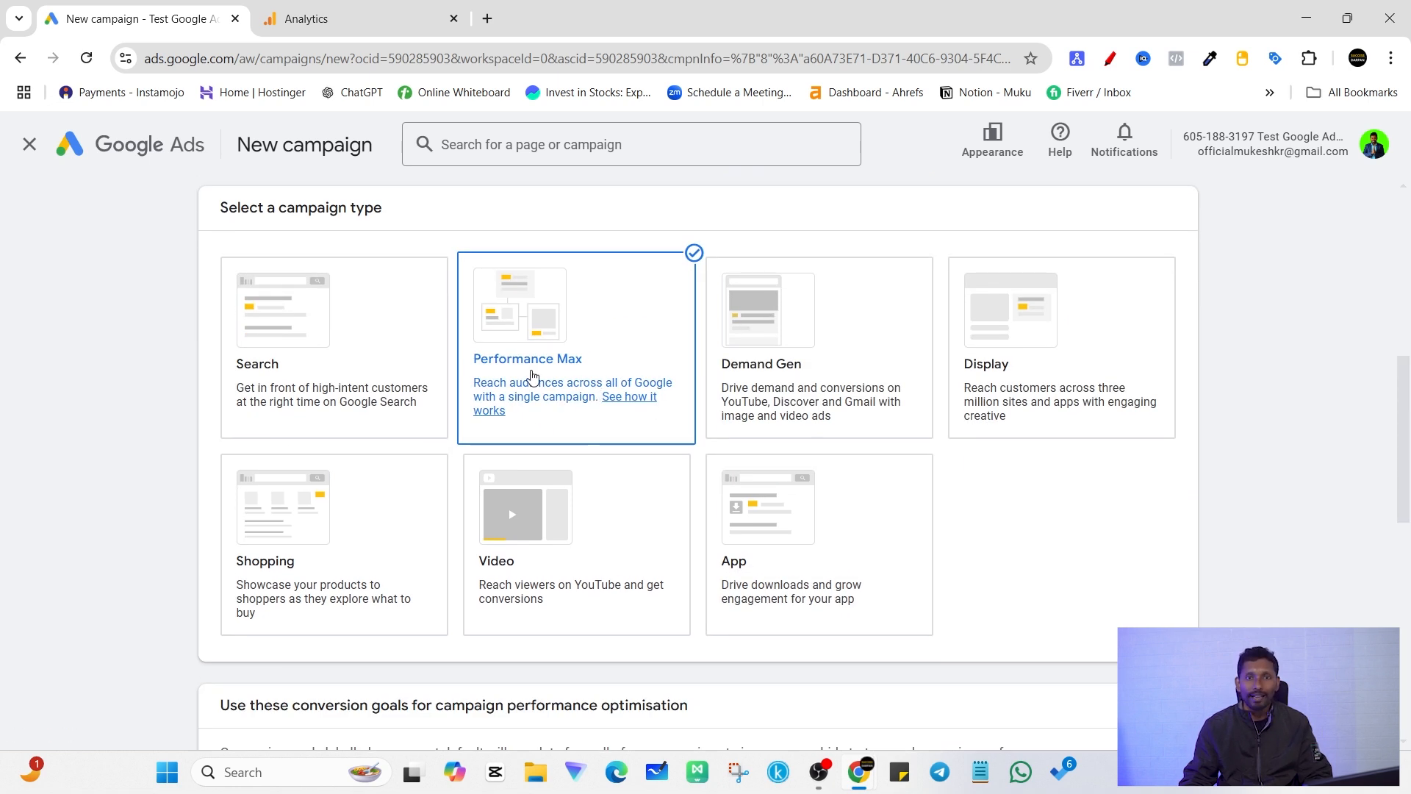
# Step: Review the Purchases conversion goal and the product and final URL sections of the new Performance Max campaign
pyautogui.scroll(-4, 637, 382)
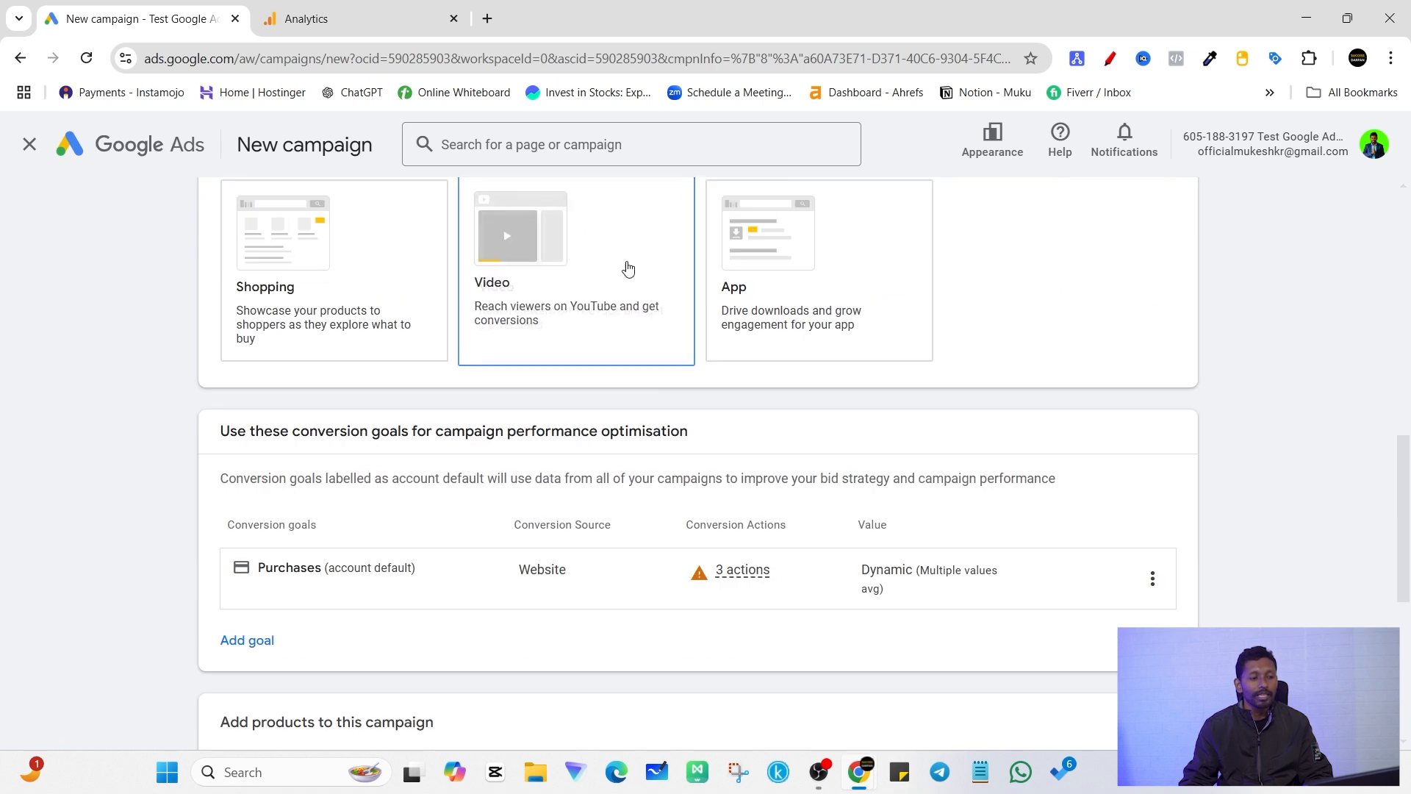
pyautogui.moveTo(263, 570); pyautogui.dragTo(336, 563)
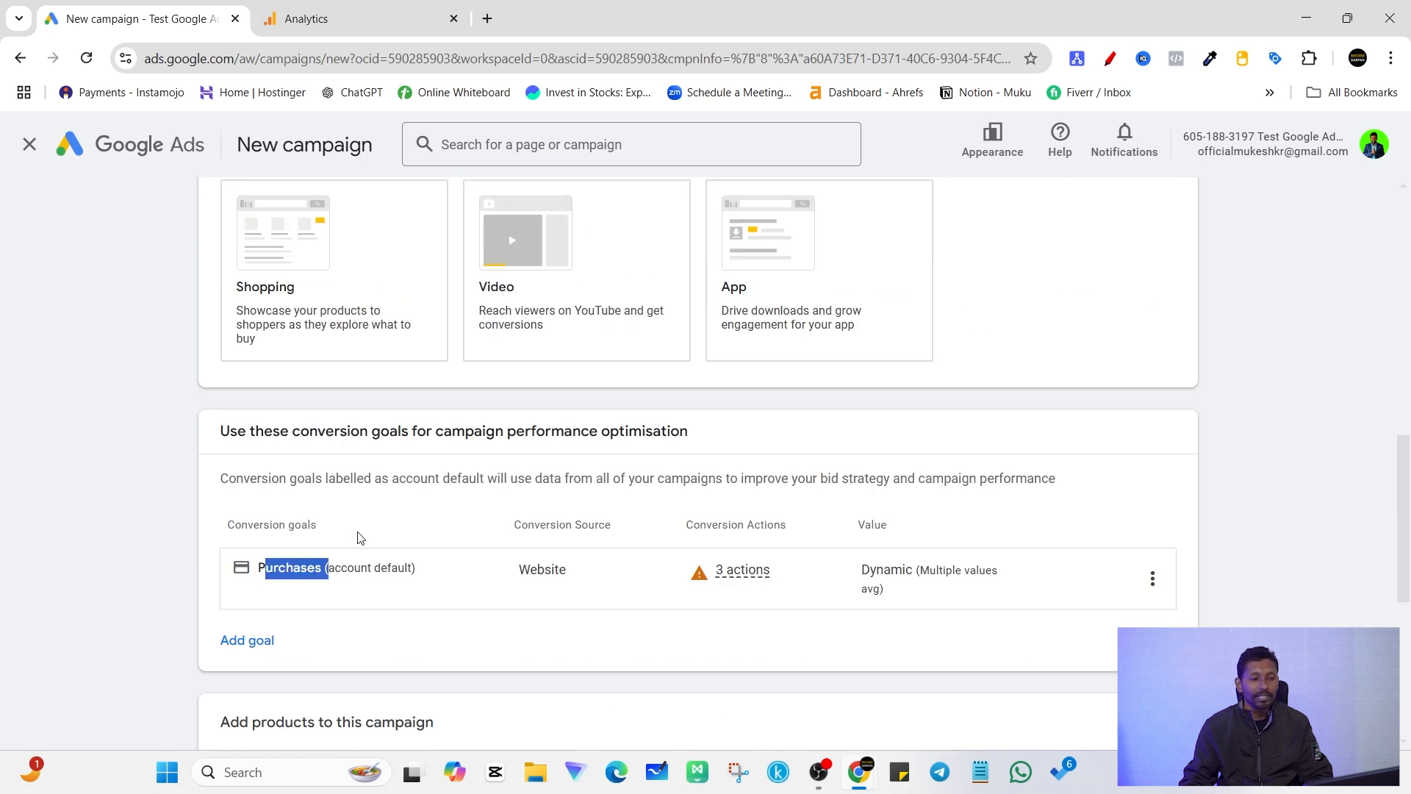
pyautogui.click(389, 481)
pyautogui.scroll(-2, 801, 615)
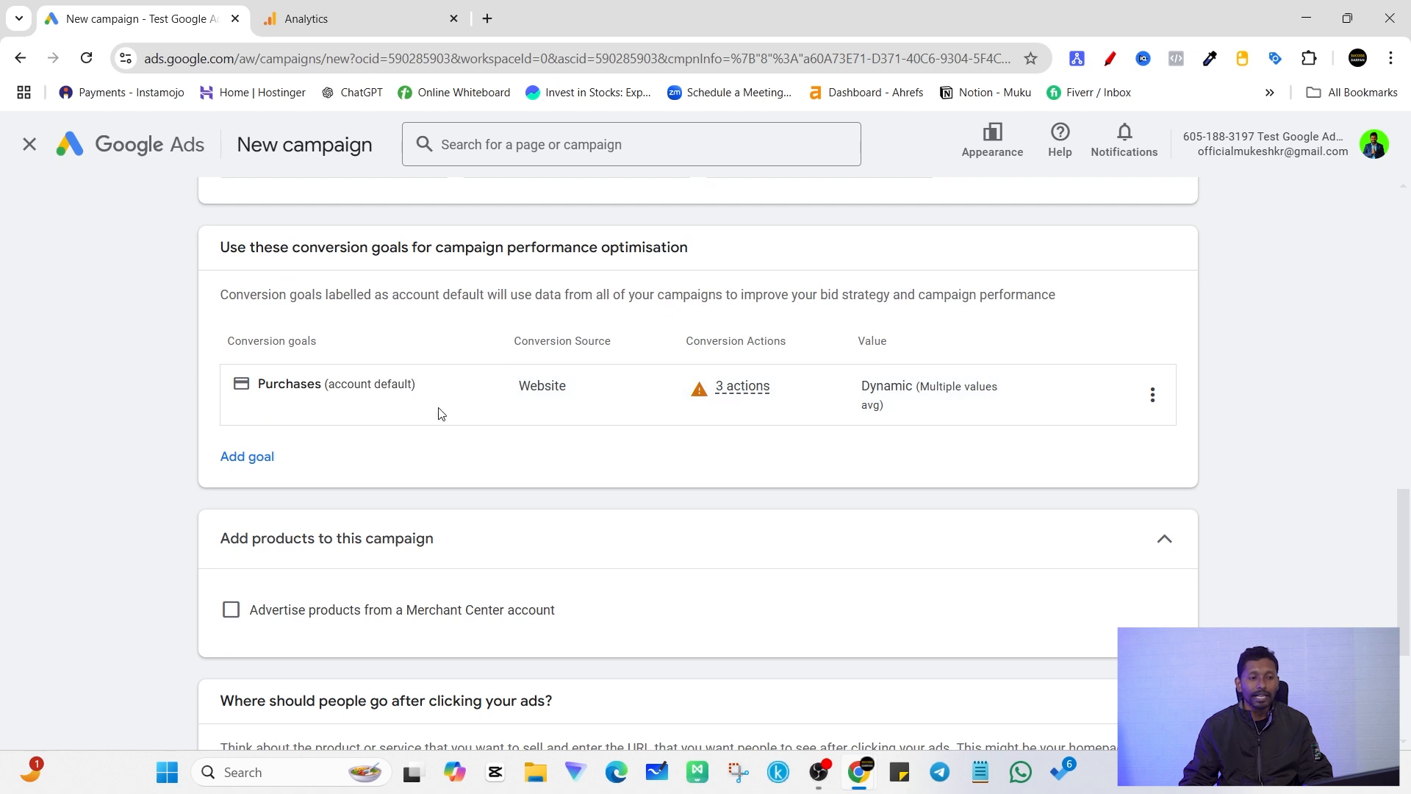
pyautogui.moveTo(636, 403)
pyautogui.scroll(-3, 278, 493)
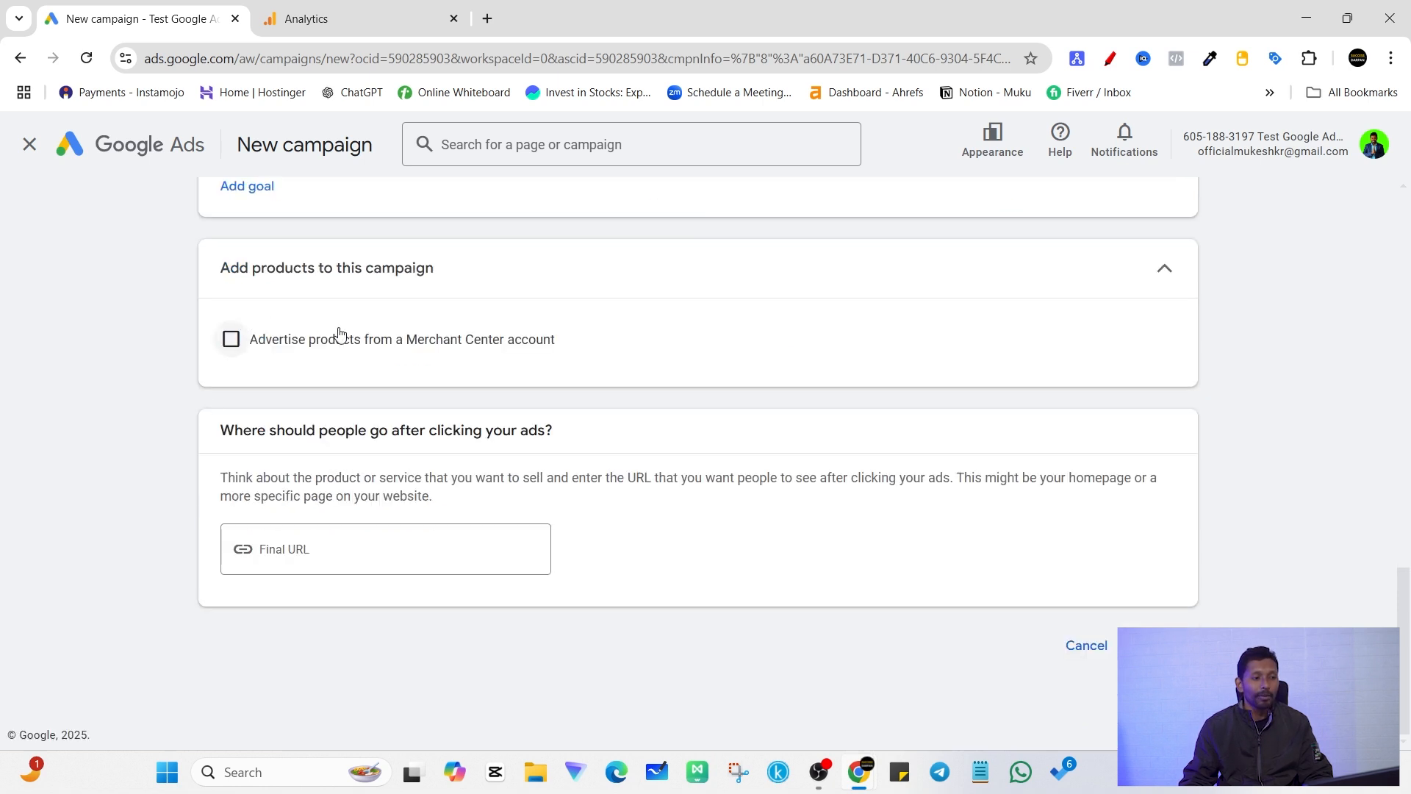
pyautogui.scroll(1, 345, 345)
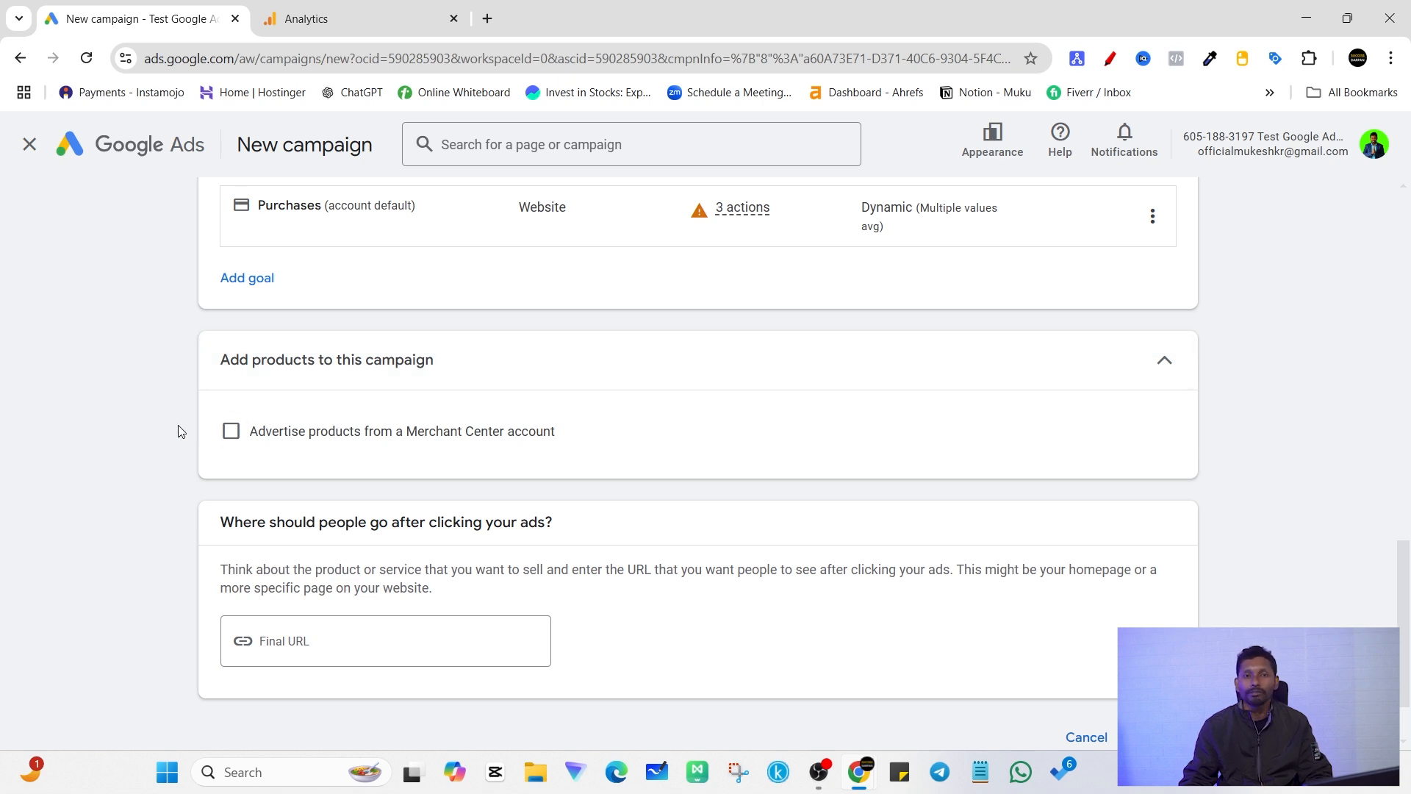
pyautogui.click(230, 430)
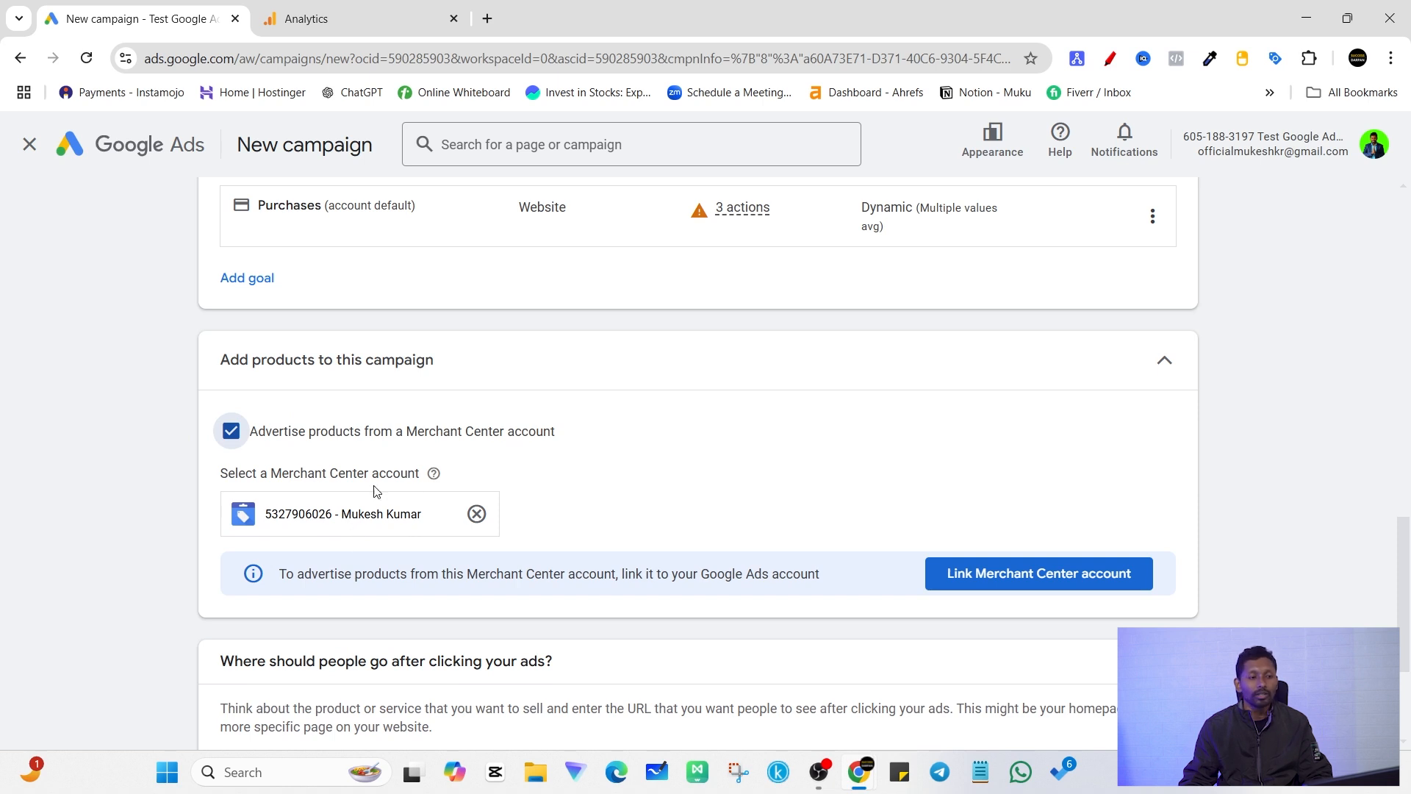
pyautogui.click(231, 430)
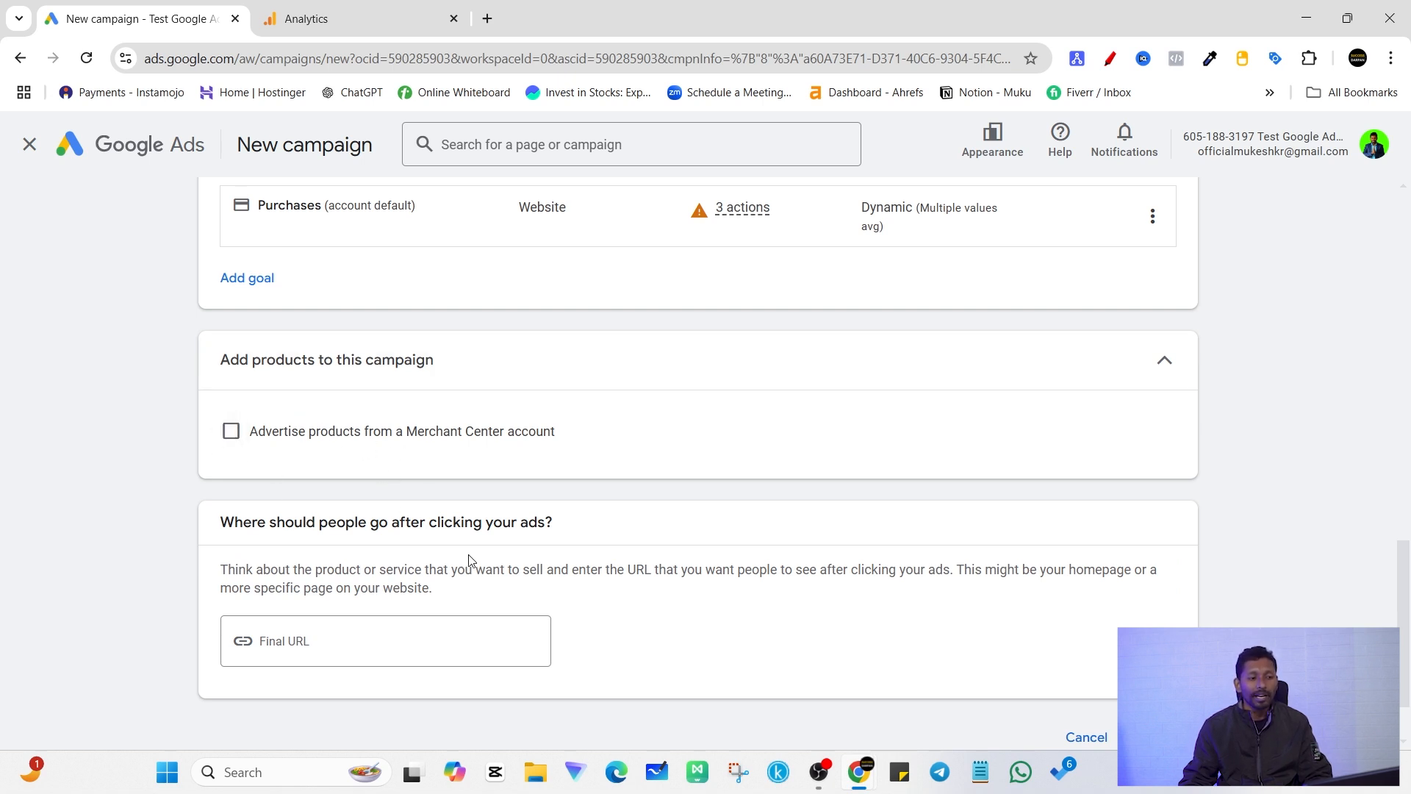
# Step: Leave the final URL empty, keep the campaign name Performance Max-4, and continue with a new campaign instead of the saved draft
pyautogui.click(323, 639)
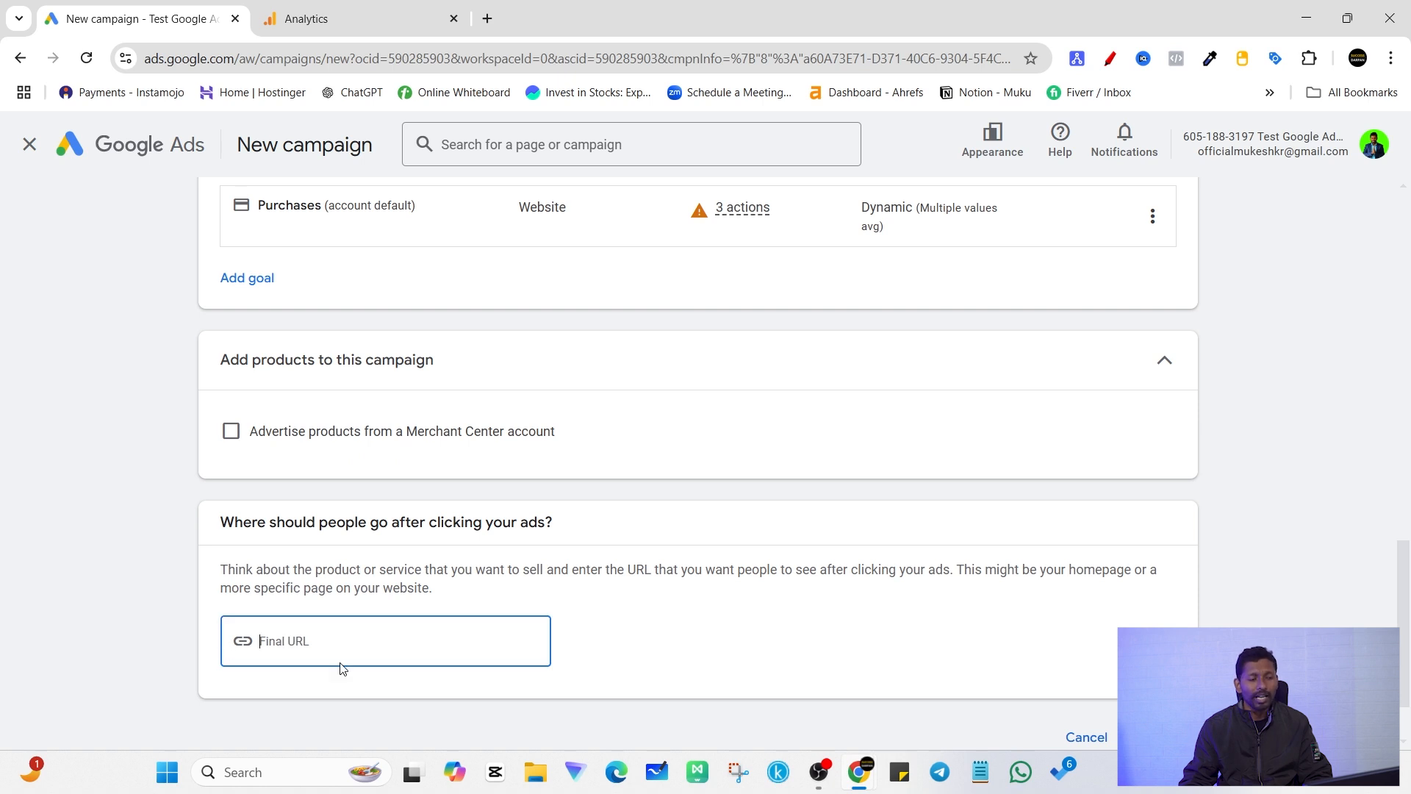
pyautogui.scroll(-2, 532, 634)
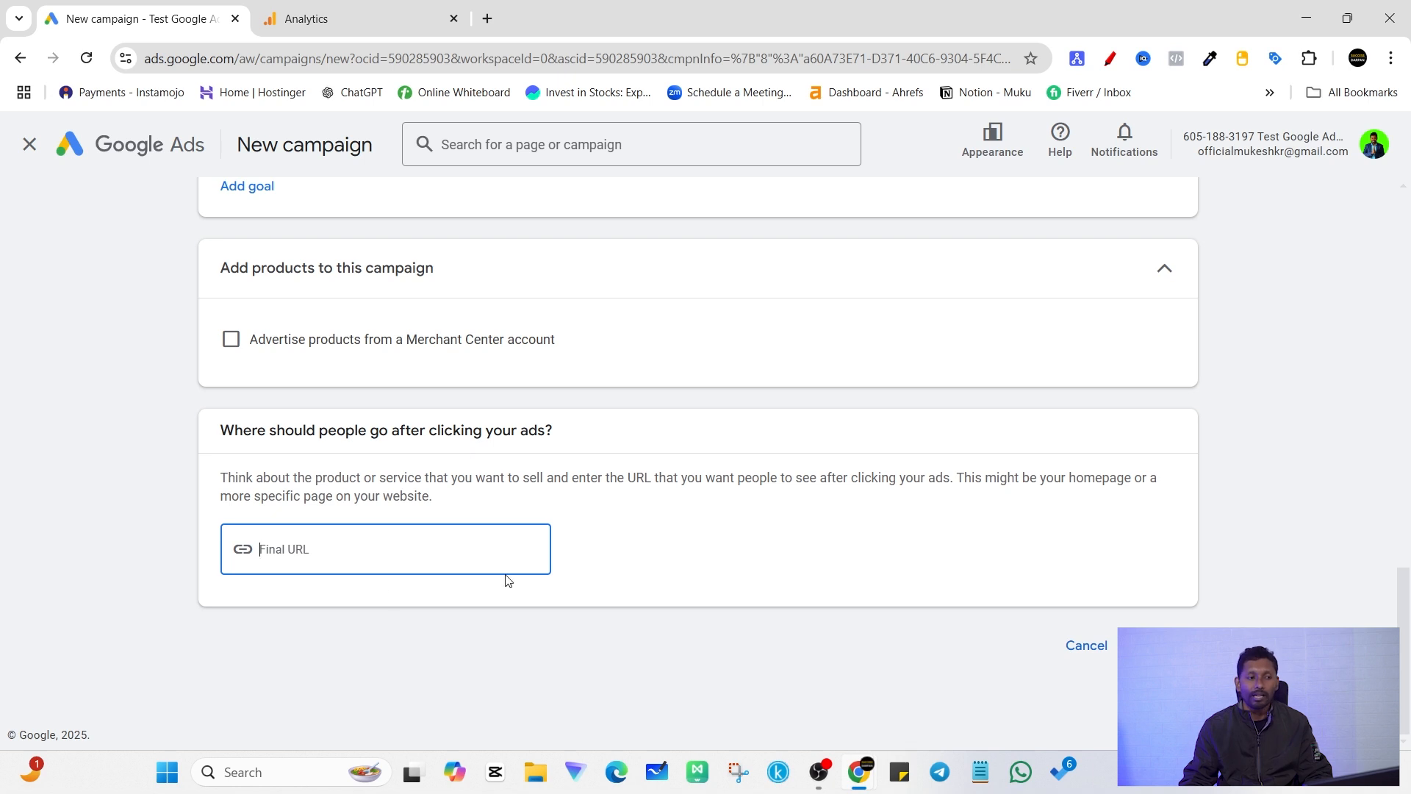
pyautogui.scroll(11, 315, 486)
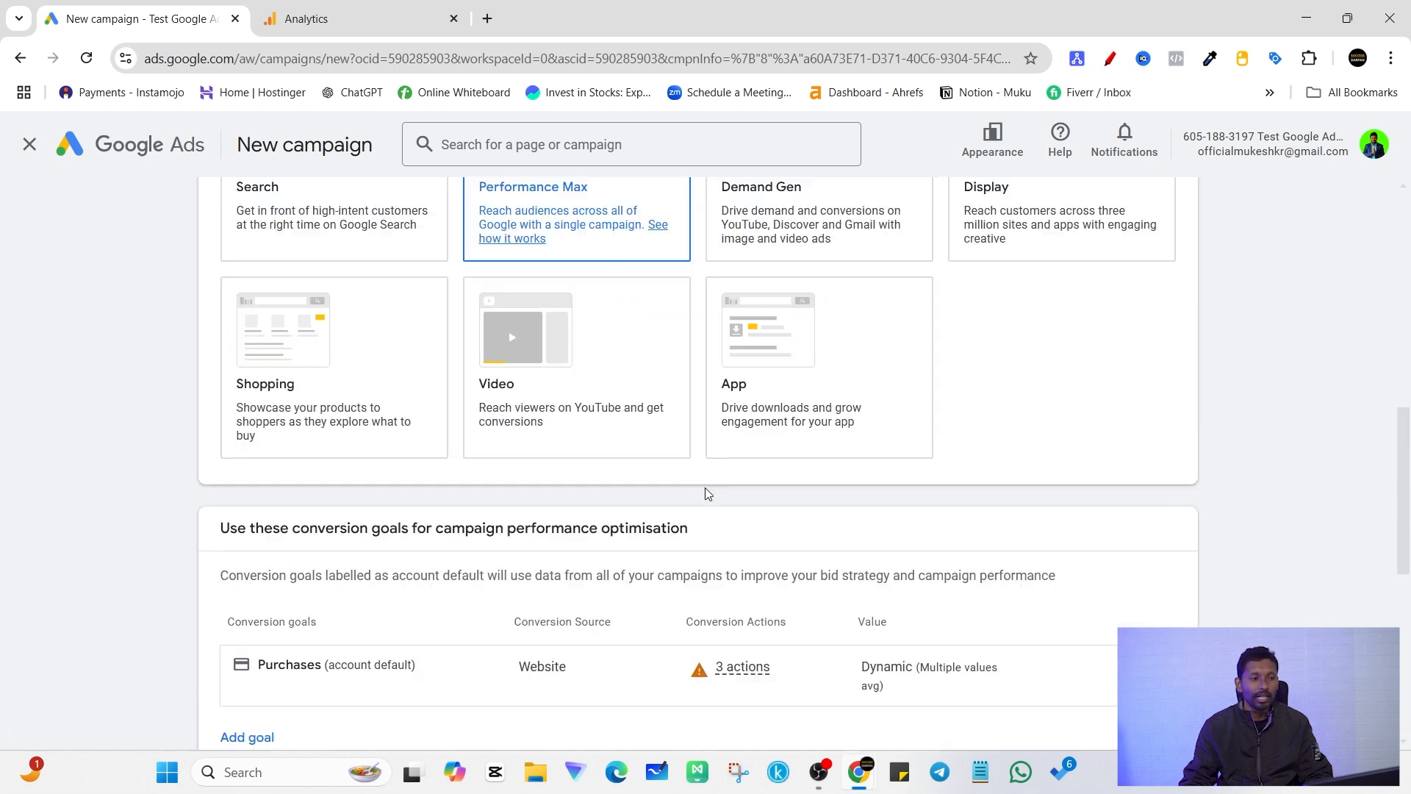
pyautogui.scroll(2, 703, 509)
pyautogui.scroll(-13, 741, 588)
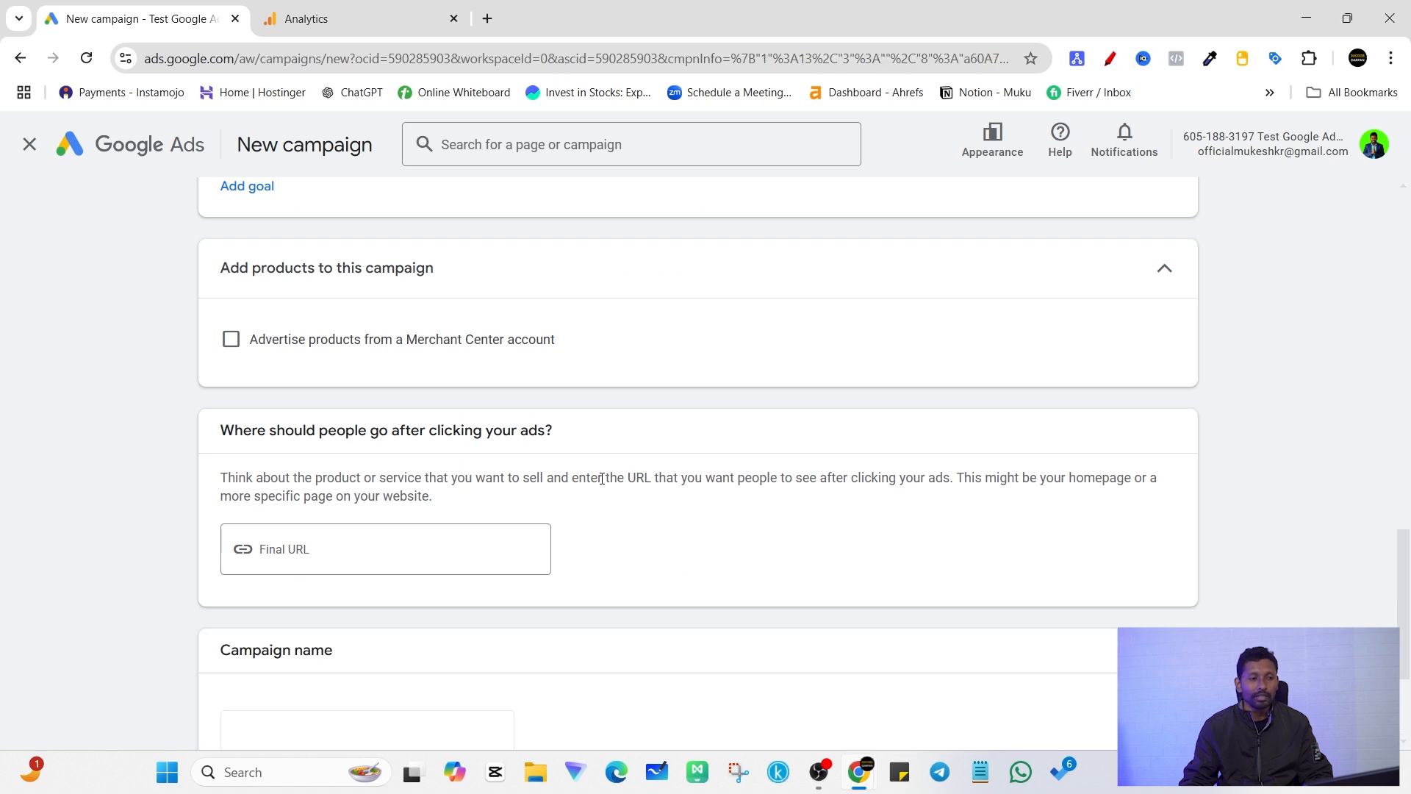
pyautogui.scroll(6, 465, 431)
pyautogui.scroll(-9, 434, 560)
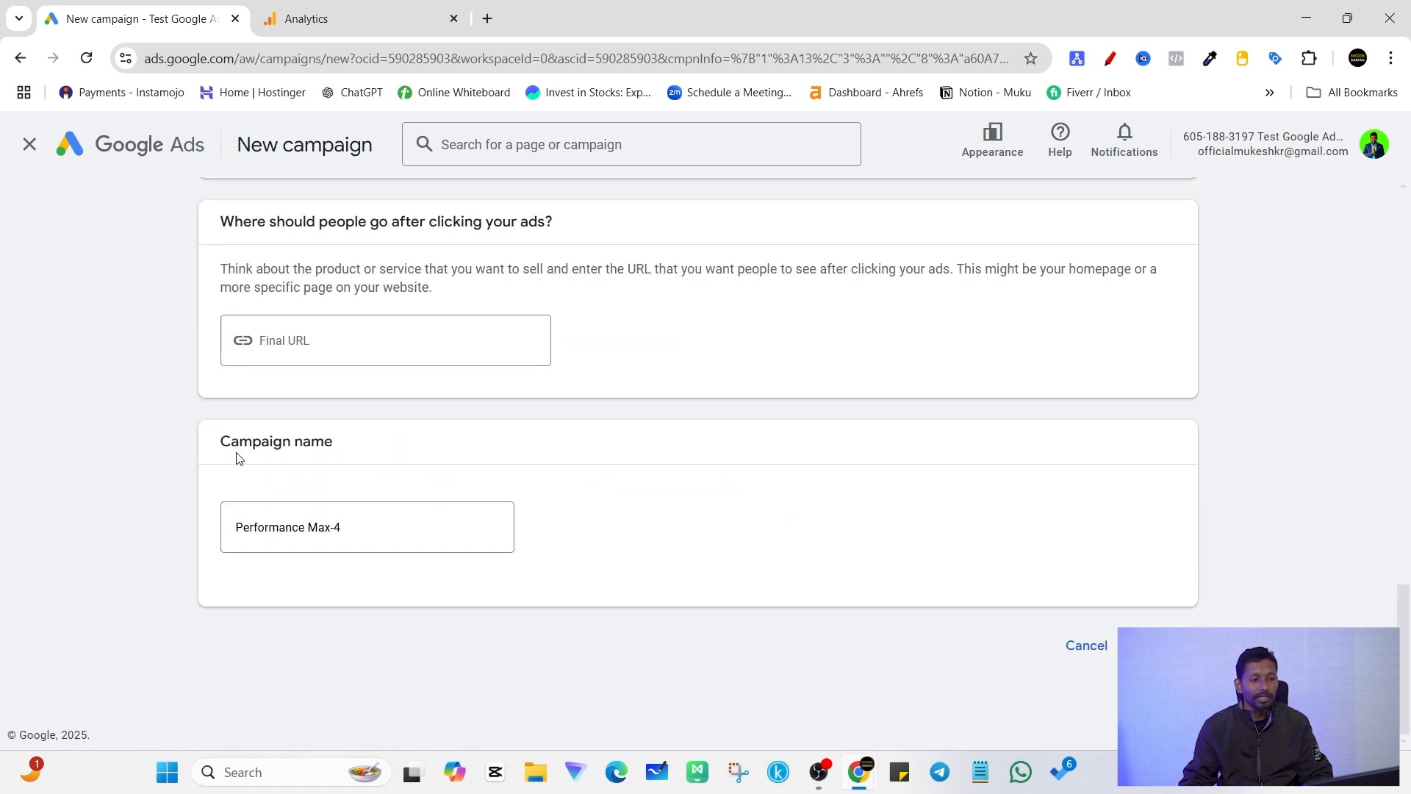
pyautogui.moveTo(237, 457); pyautogui.dragTo(402, 452)
pyautogui.click(374, 544)
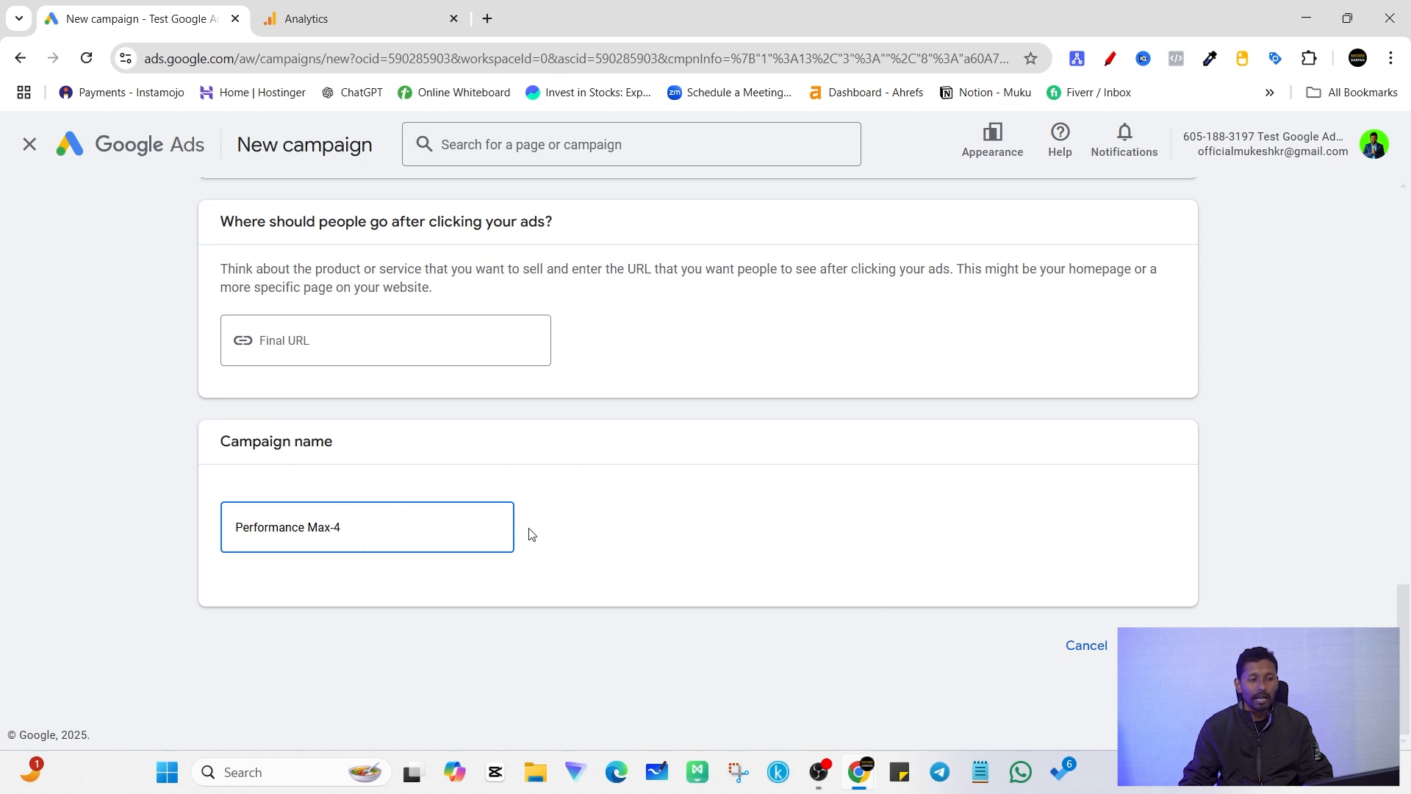
pyautogui.click(1156, 645)
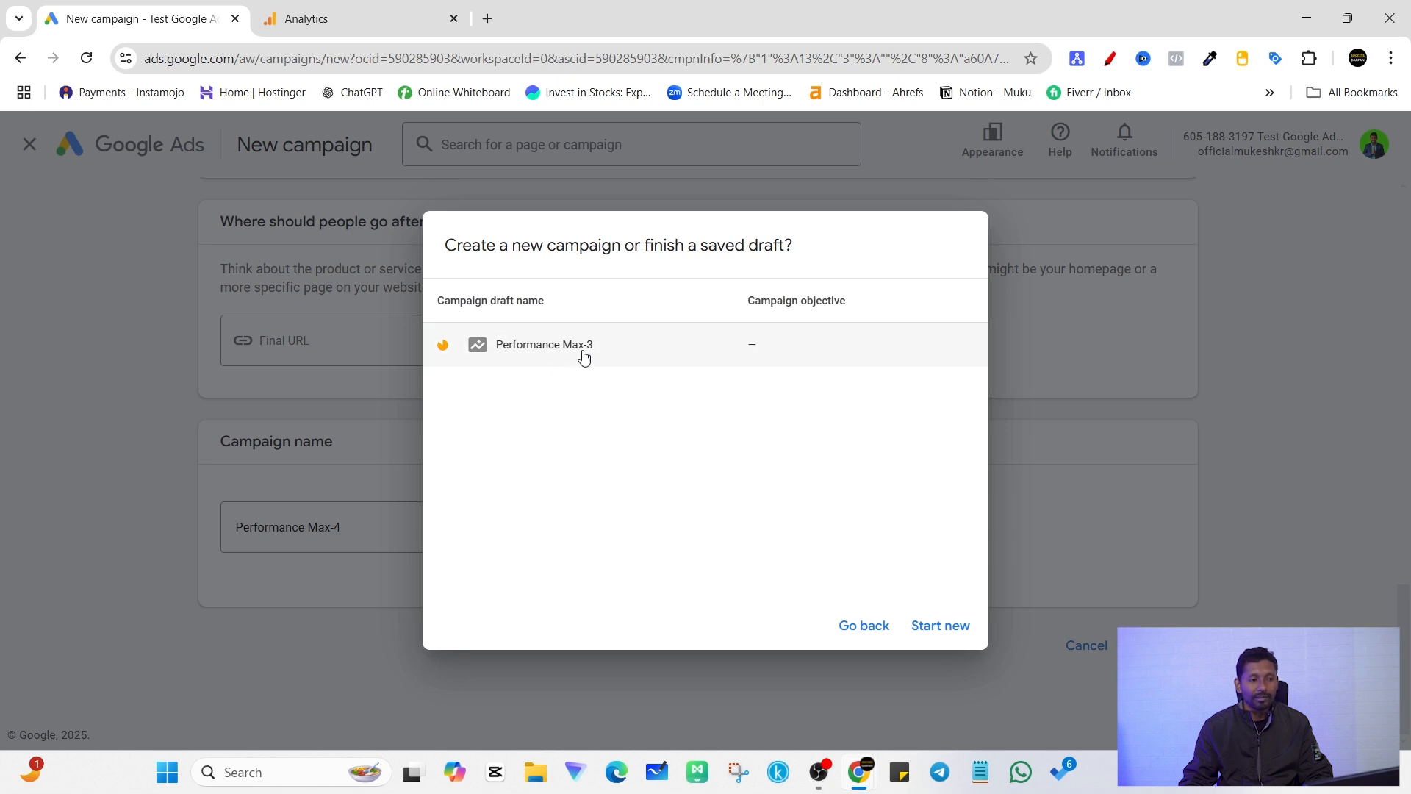
pyautogui.click(953, 633)
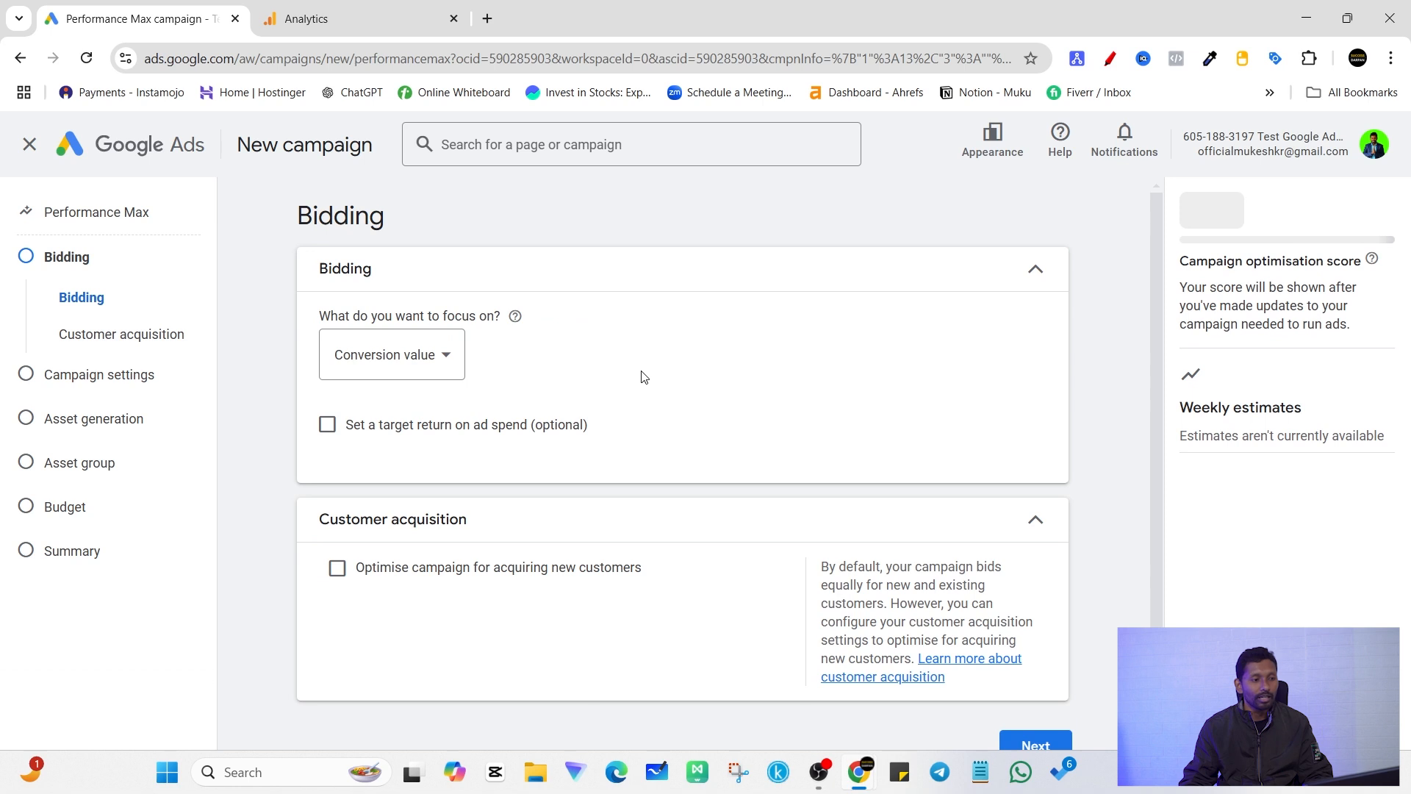
# Step: Set the bidding focus of the campaign to Conversions
pyautogui.moveTo(312, 232); pyautogui.dragTo(428, 239)
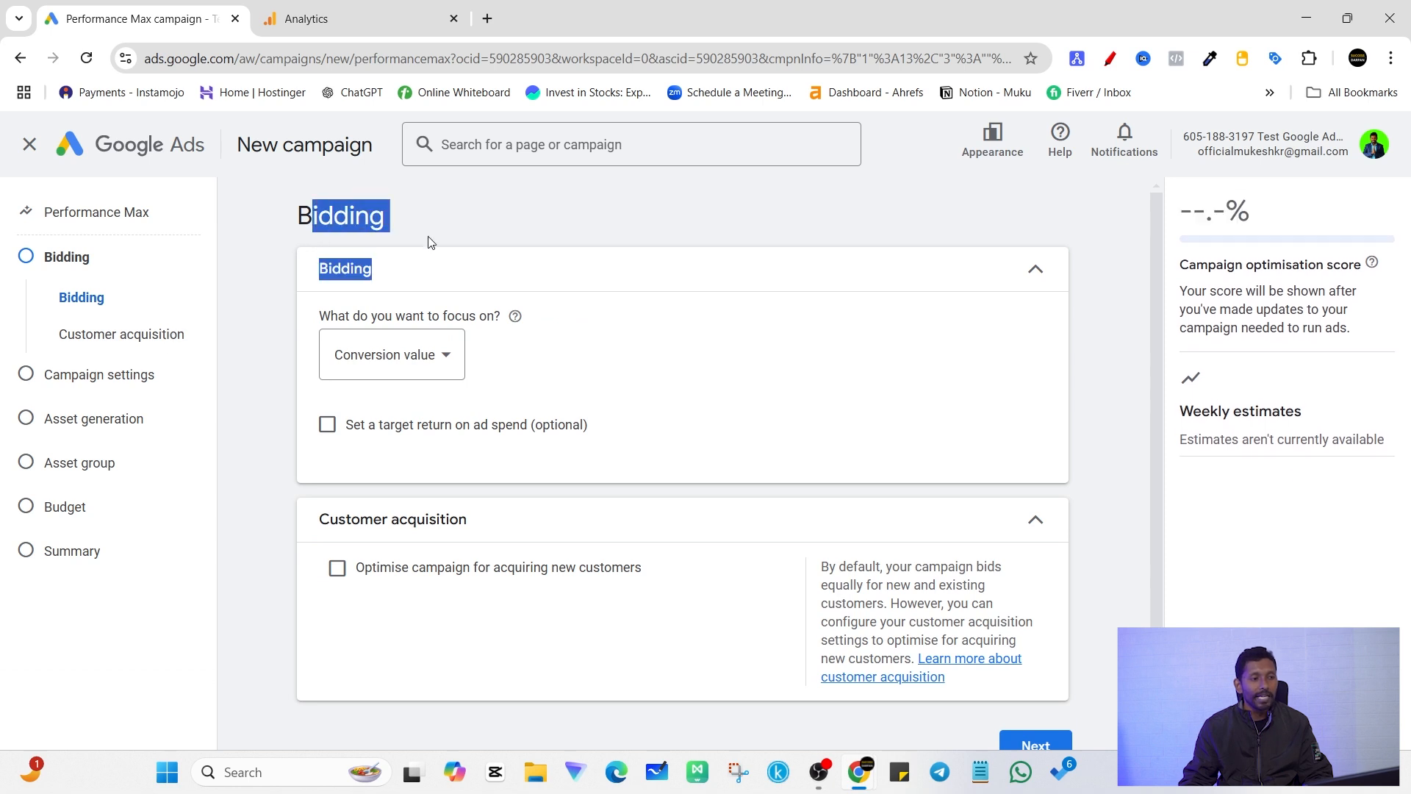
pyautogui.click(443, 357)
pyautogui.click(365, 368)
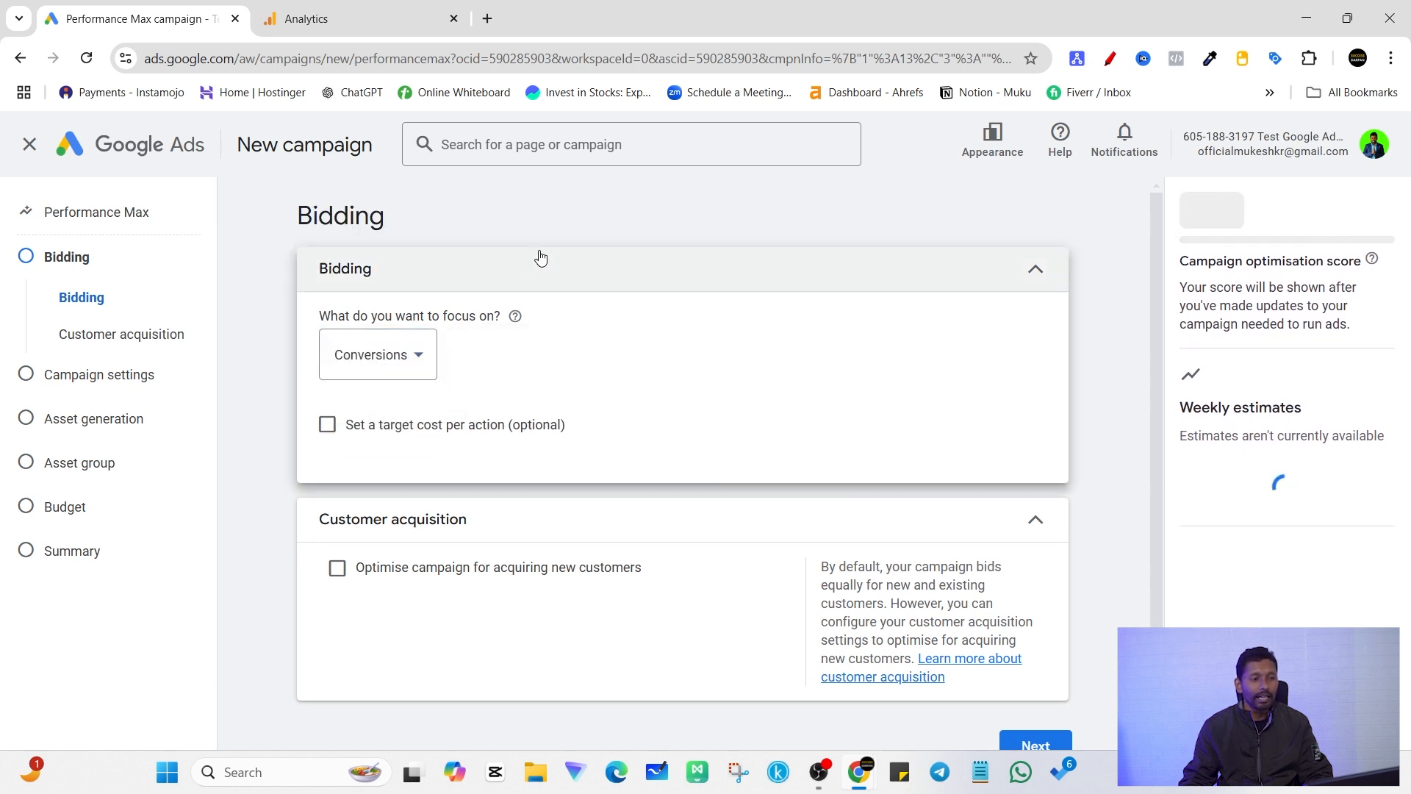
pyautogui.click(538, 258)
pyautogui.click(498, 268)
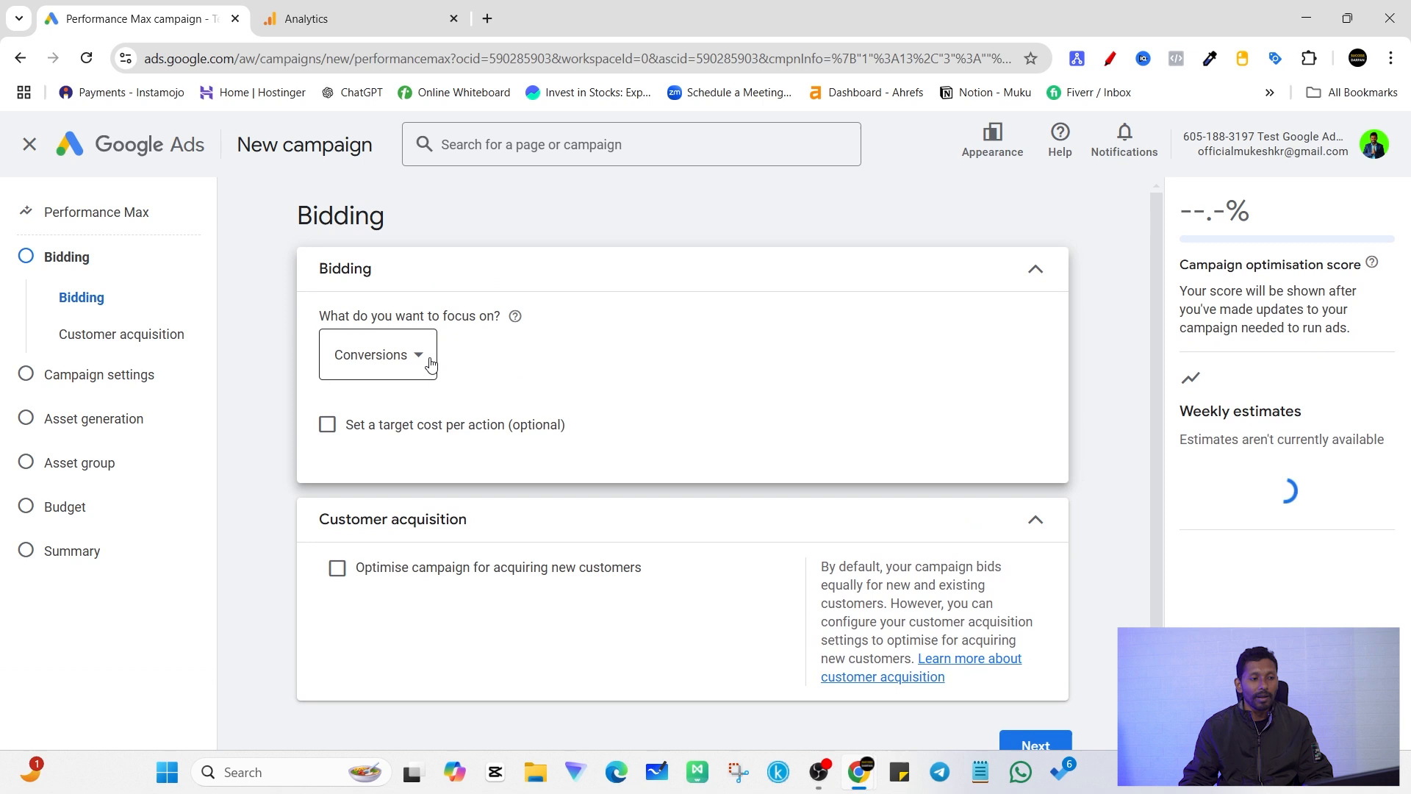
pyautogui.click(408, 363)
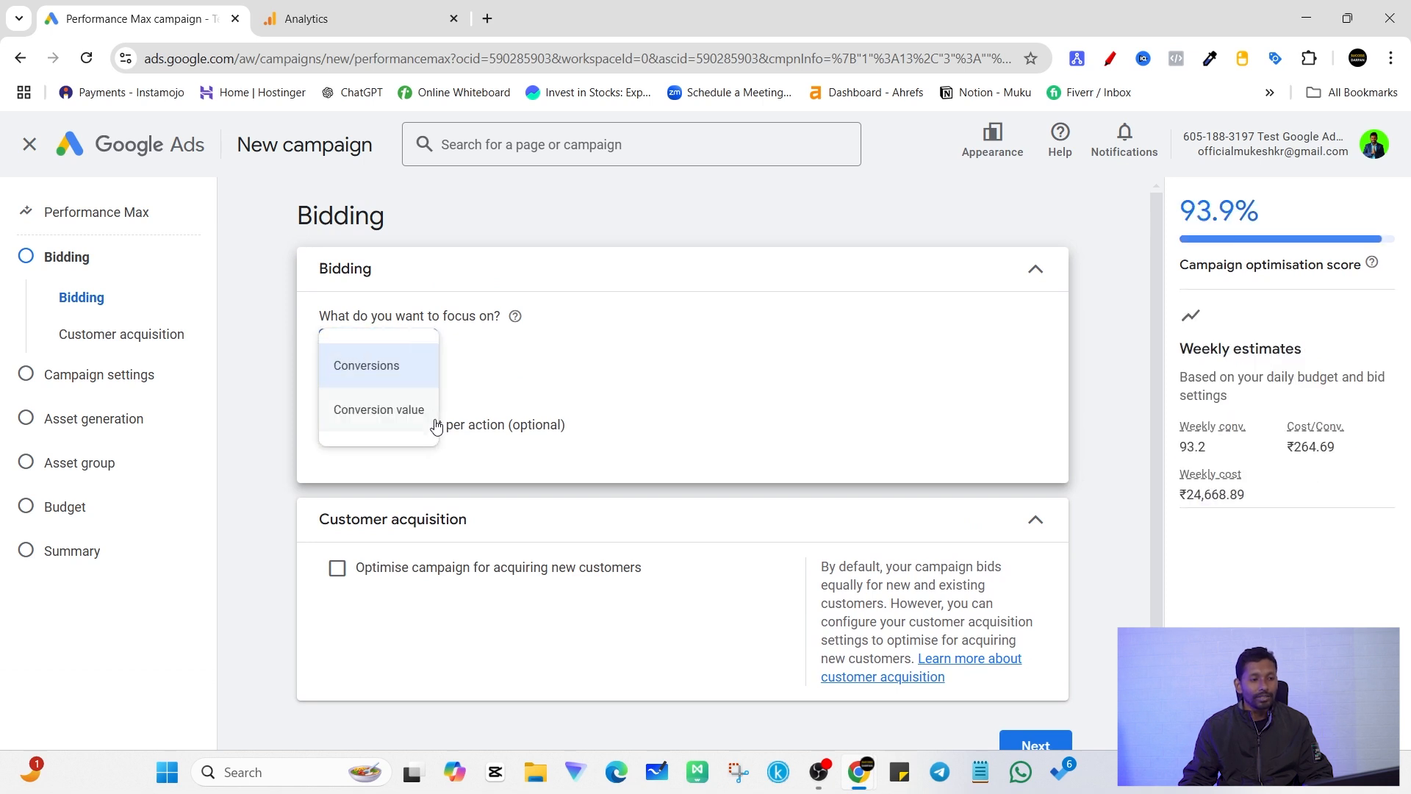
pyautogui.click(404, 376)
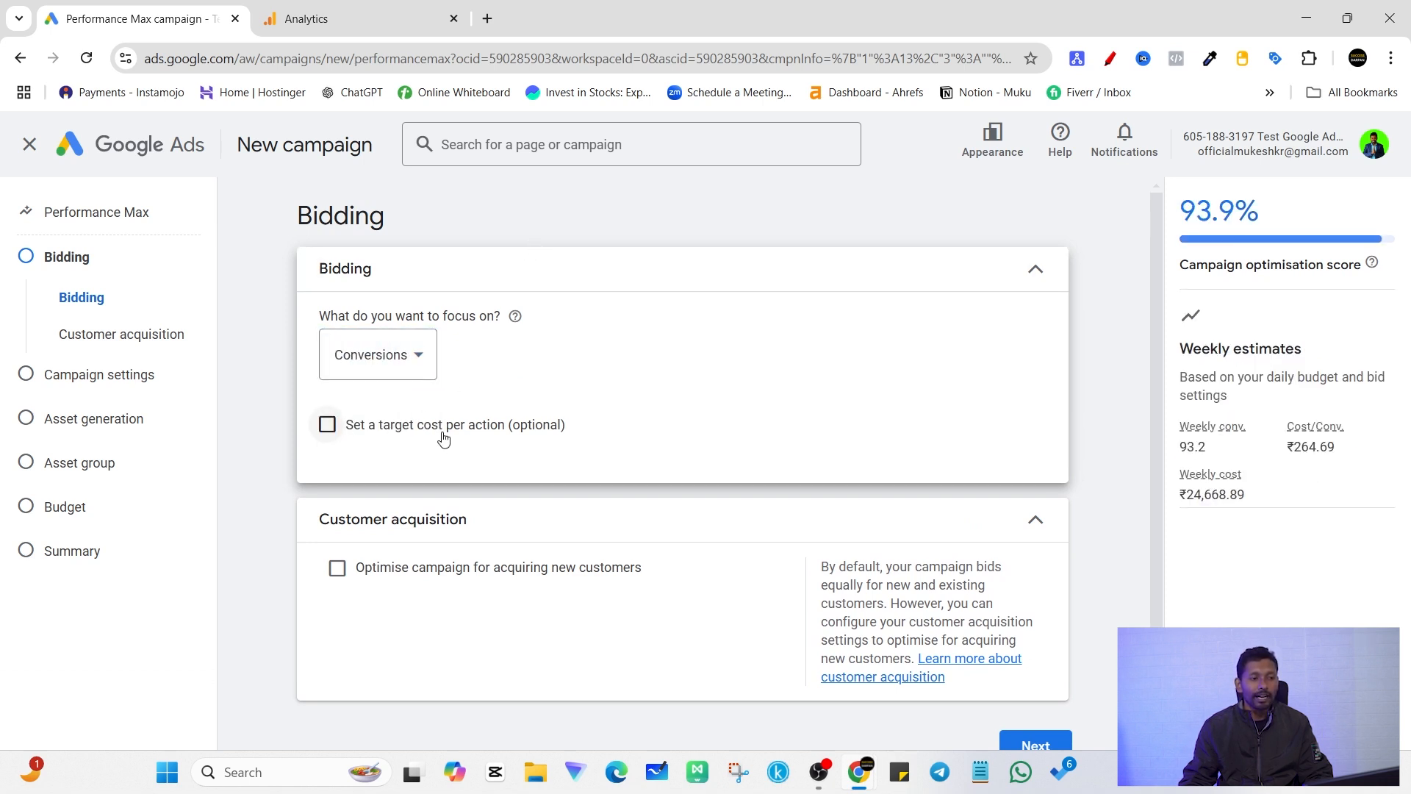
pyautogui.click(328, 426)
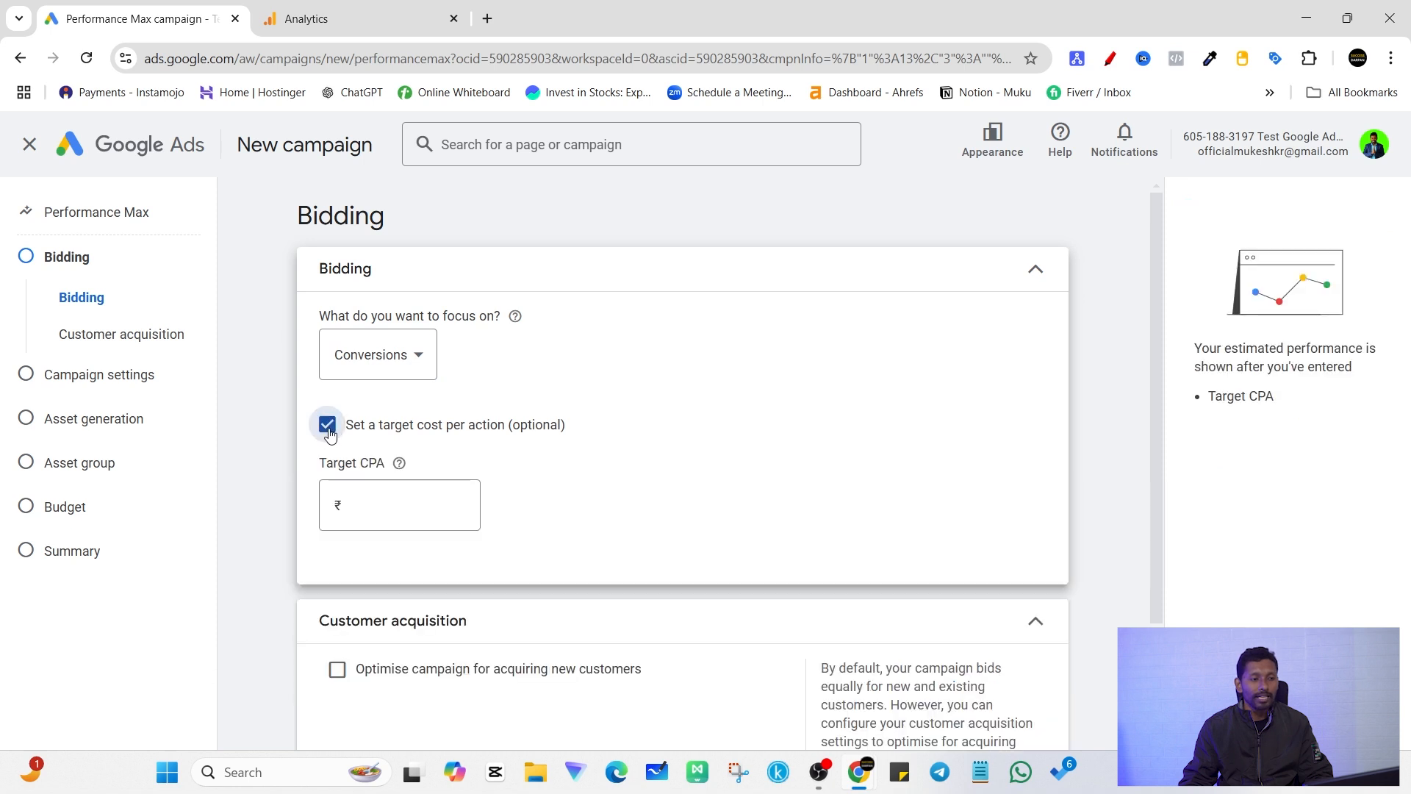
pyautogui.click(386, 500)
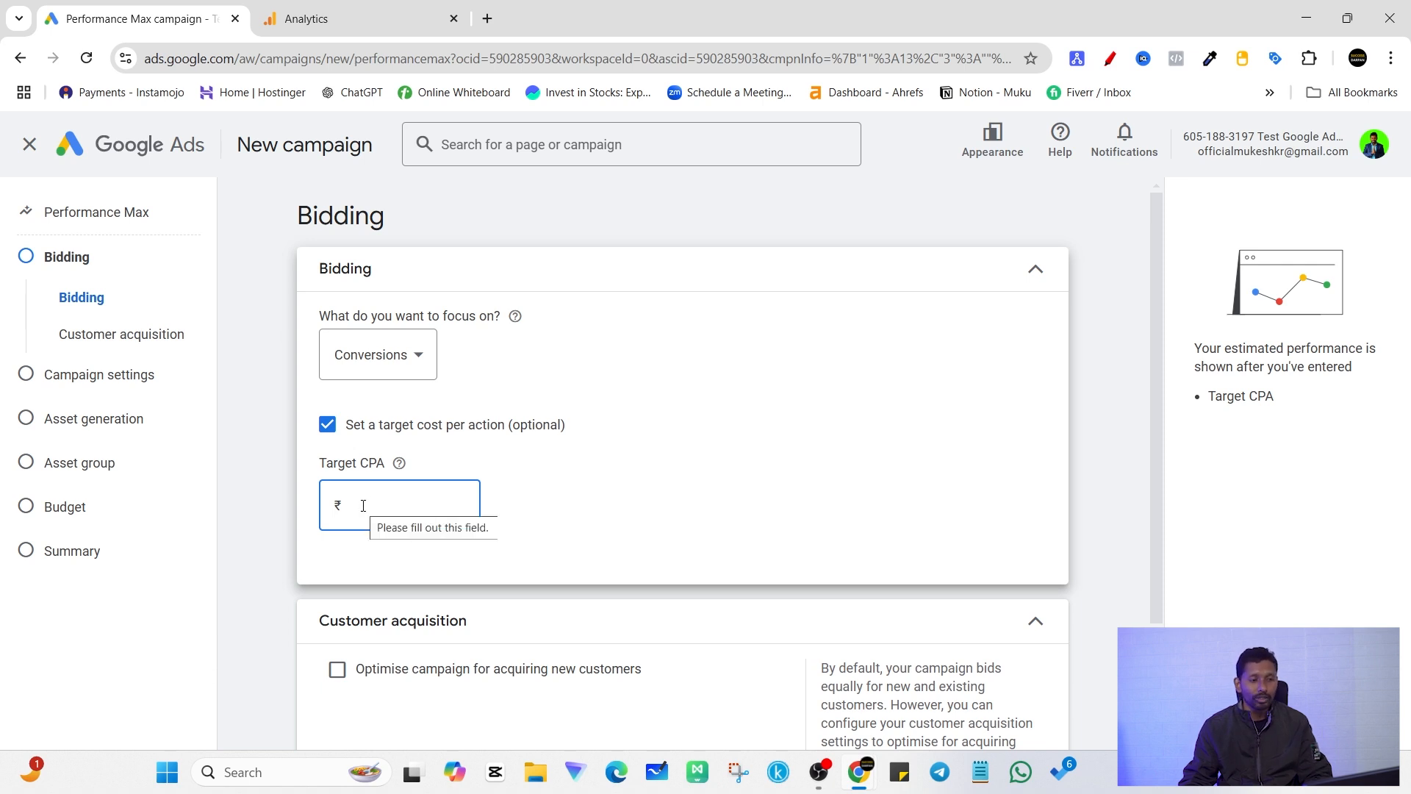
pyautogui.click(327, 425)
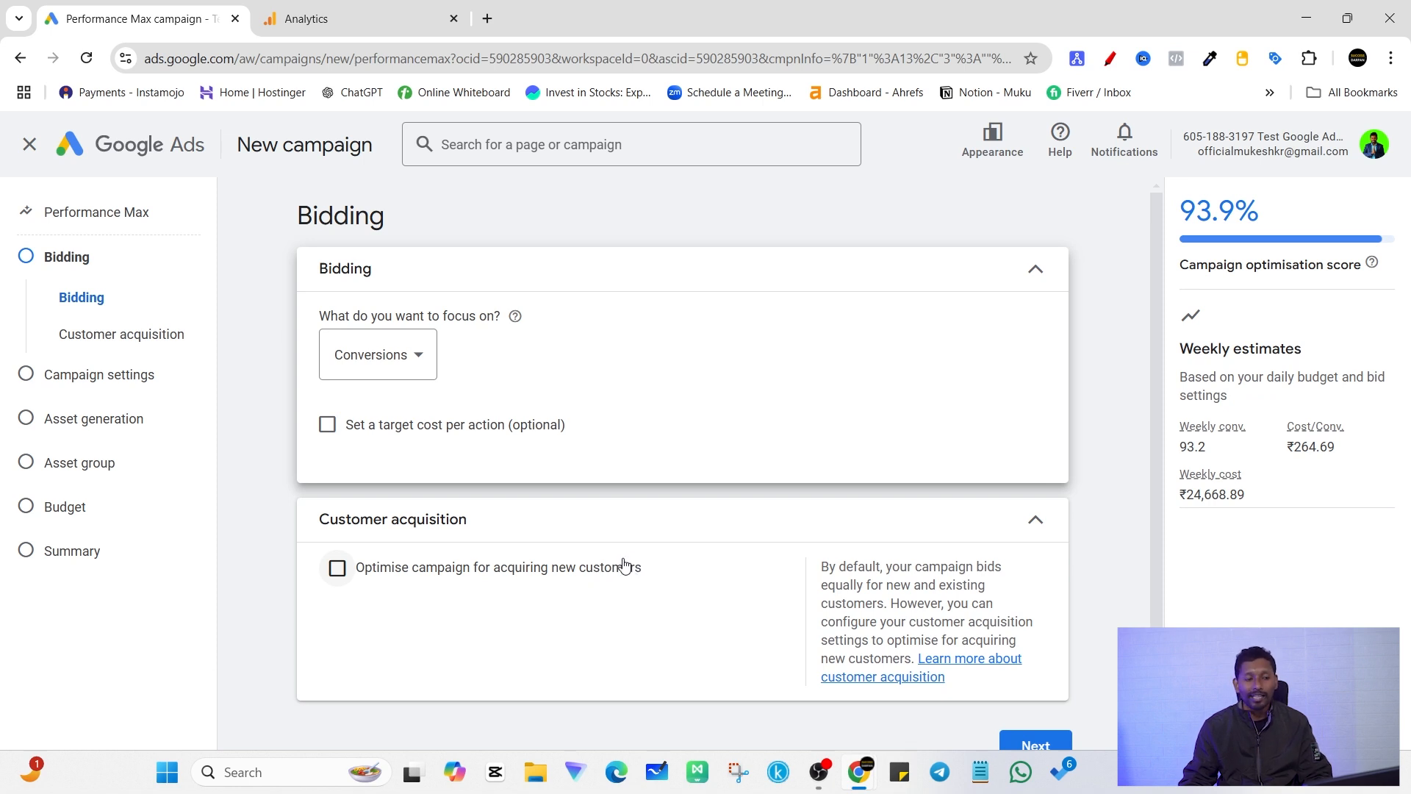
# Step: Accept the bidding settings without customer acquisition optimisation and set the campaign location to India
pyautogui.scroll(-1, 367, 590)
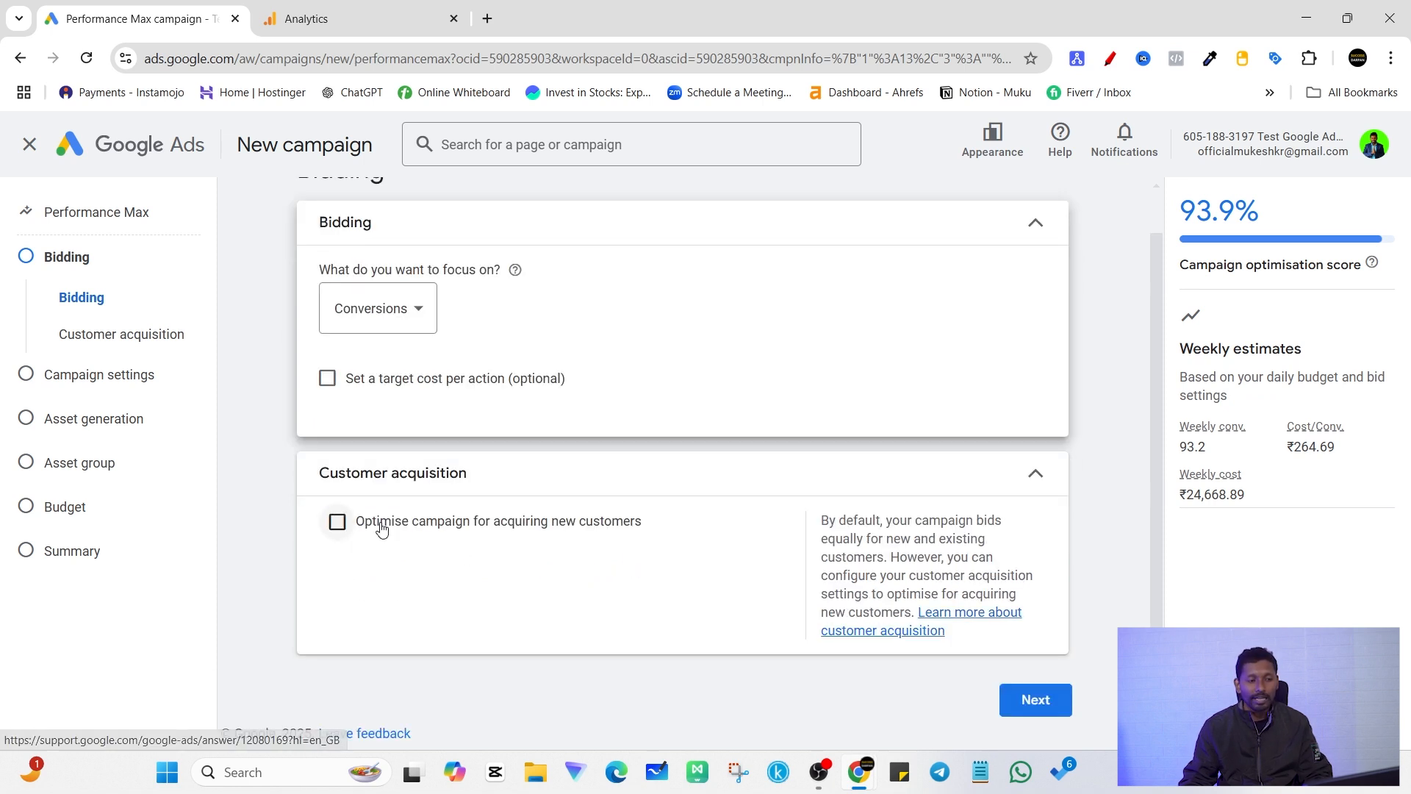
pyautogui.click(1064, 709)
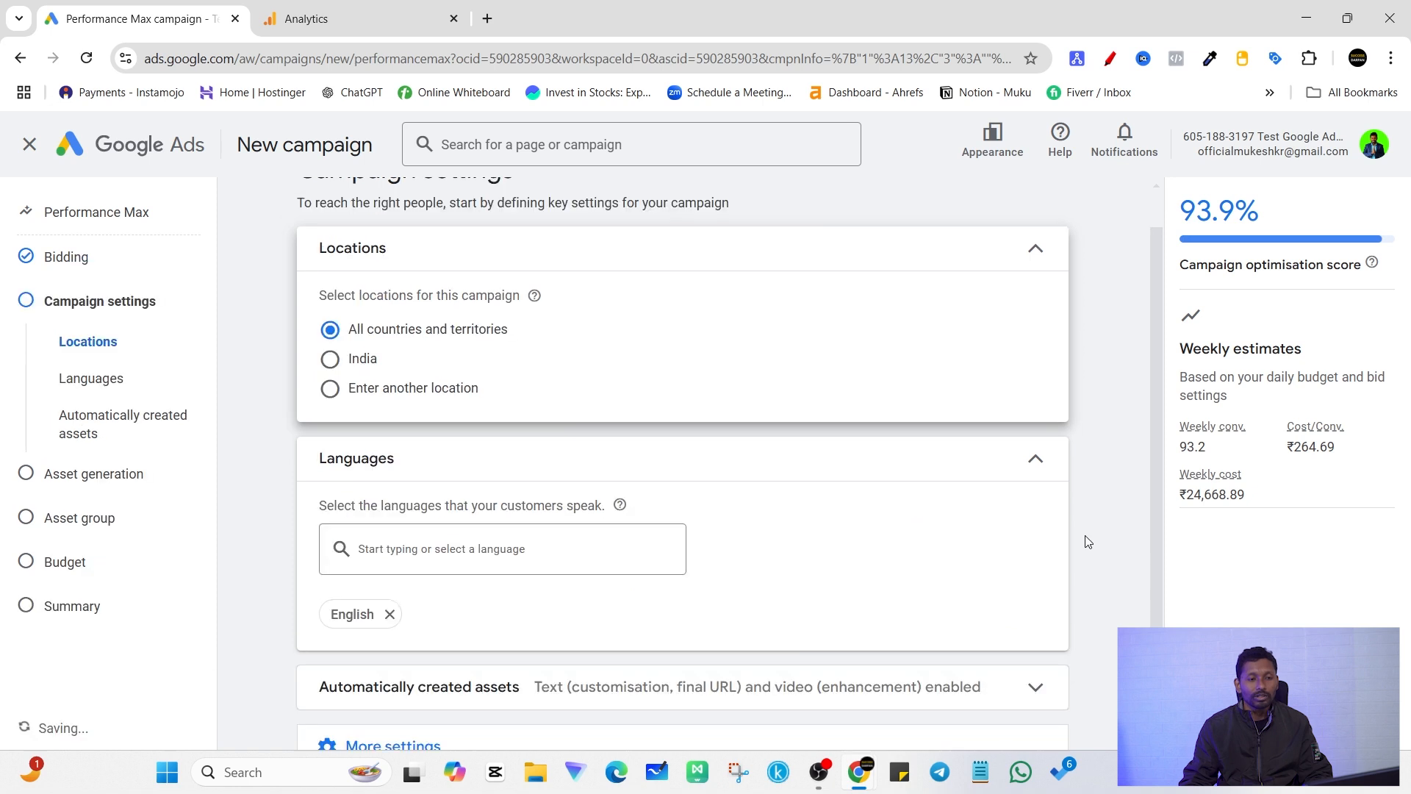
pyautogui.click(330, 406)
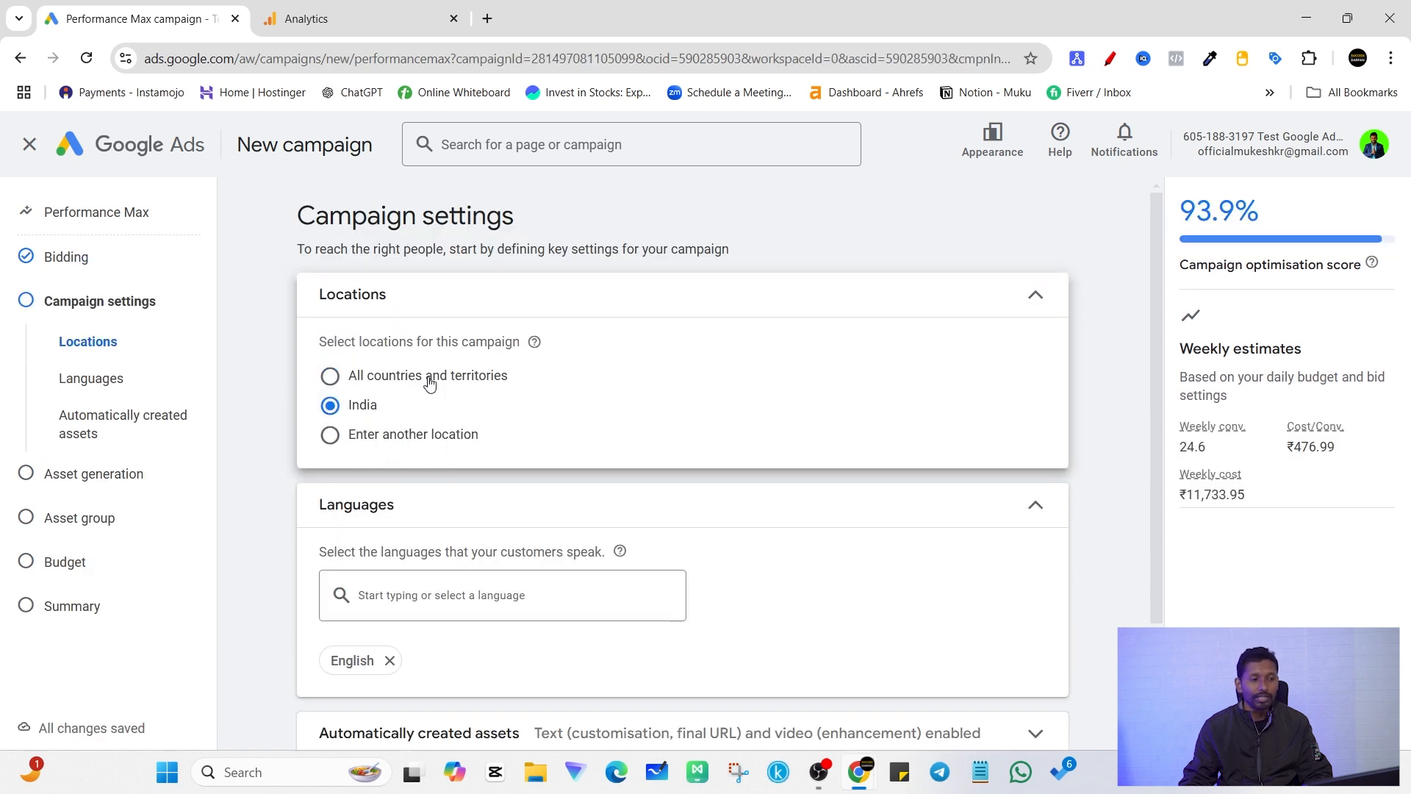
pyautogui.click(329, 434)
pyautogui.click(450, 493)
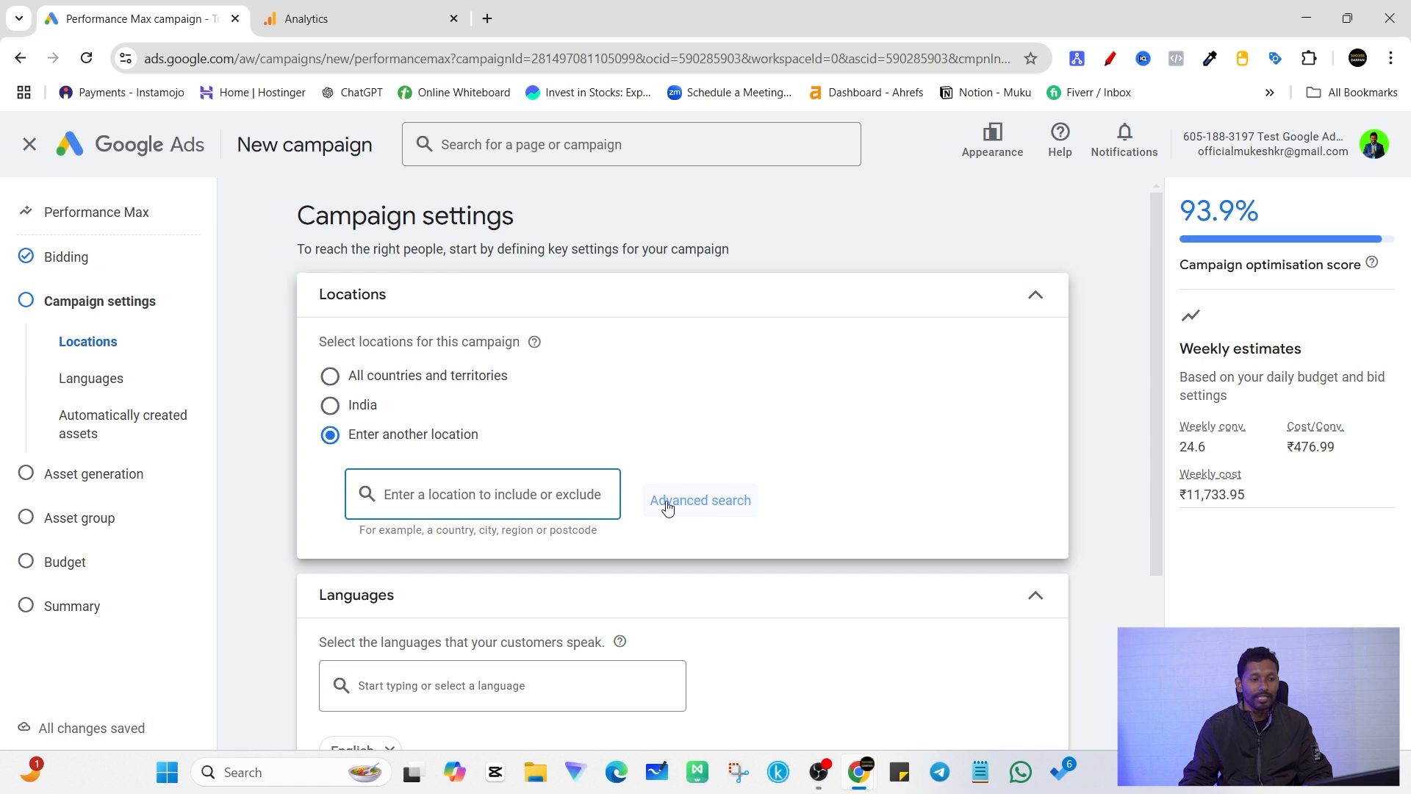
pyautogui.click(330, 405)
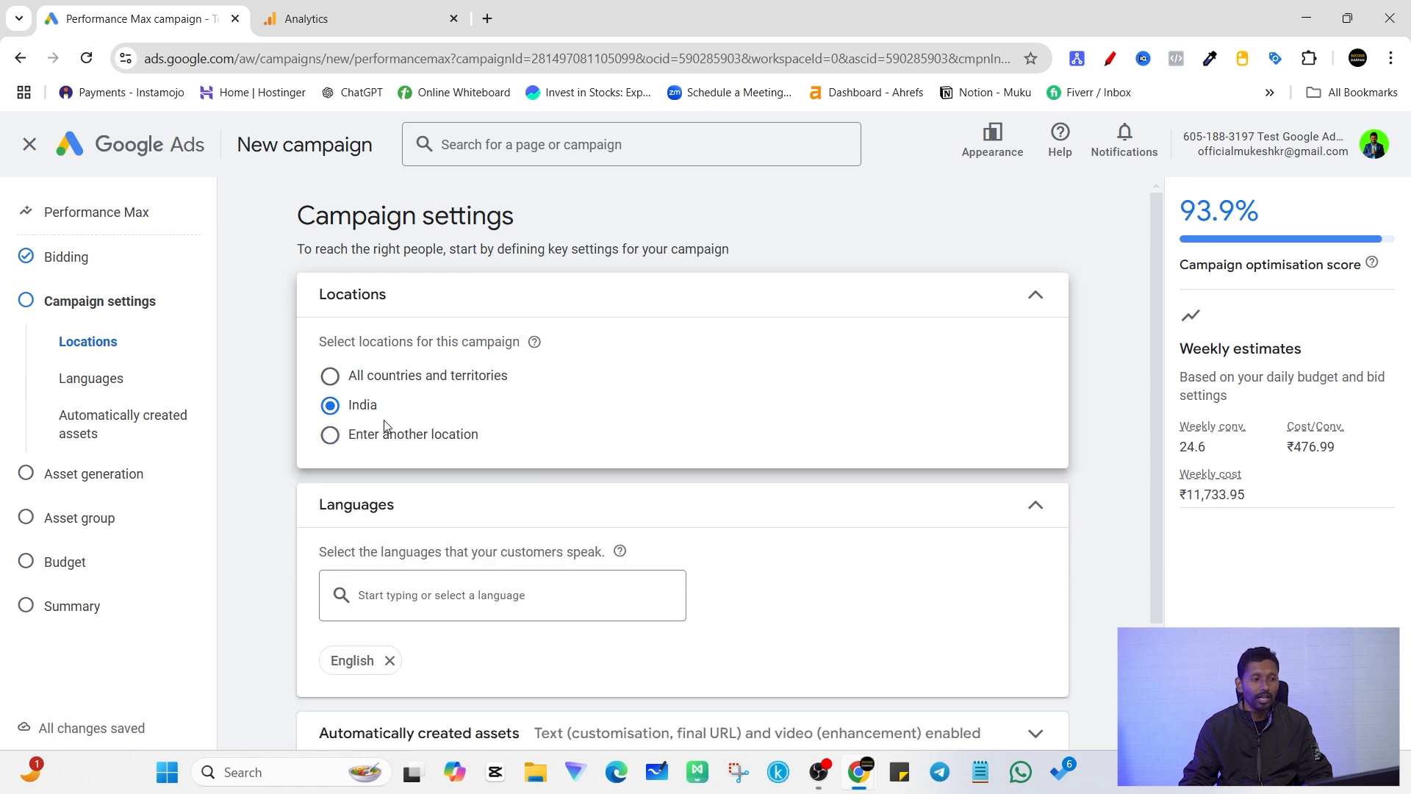
# Step: Look through the languages available for the campaign and keep only English selected
pyautogui.scroll(-1, 507, 498)
pyautogui.click(414, 552)
pyautogui.scroll(-1, 431, 469)
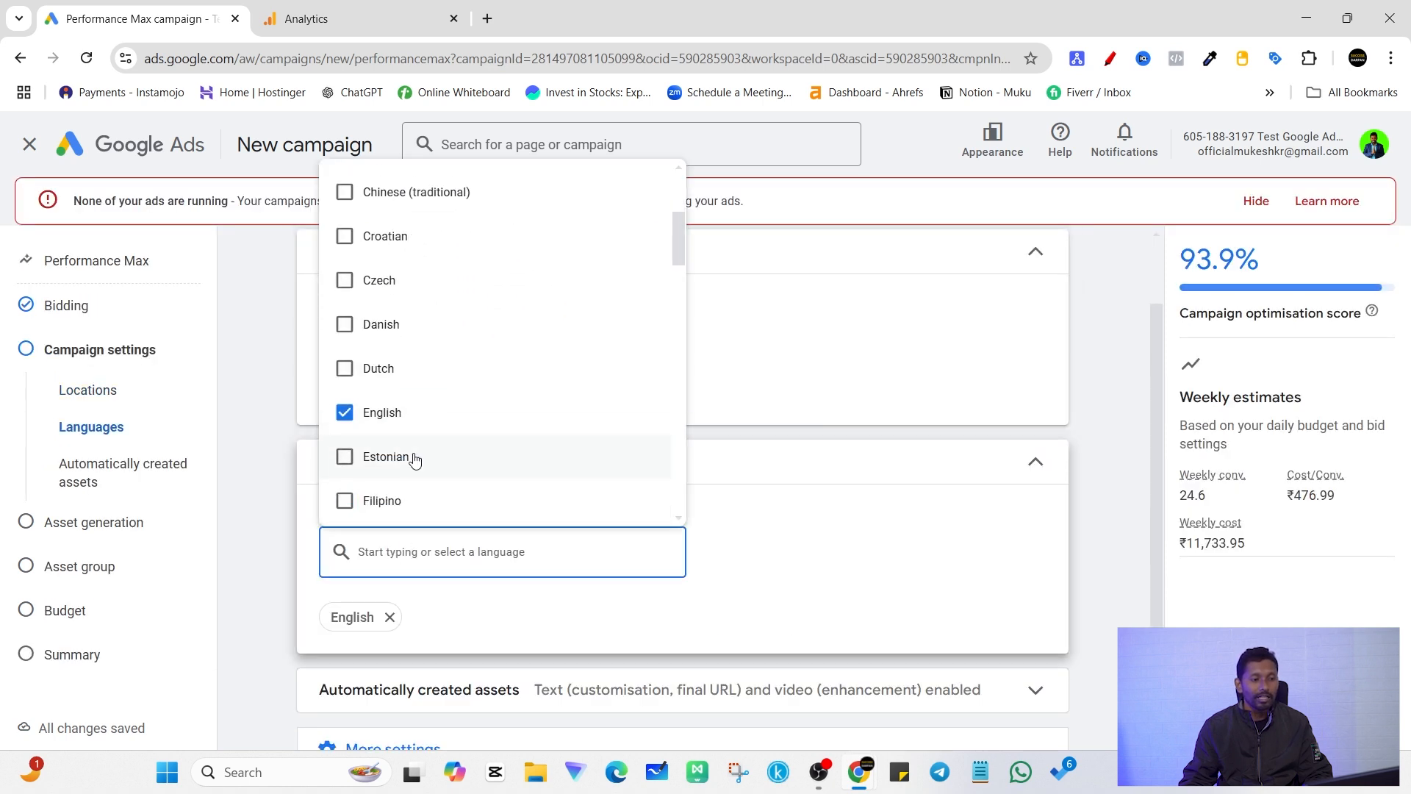
pyautogui.scroll(-1, 507, 412)
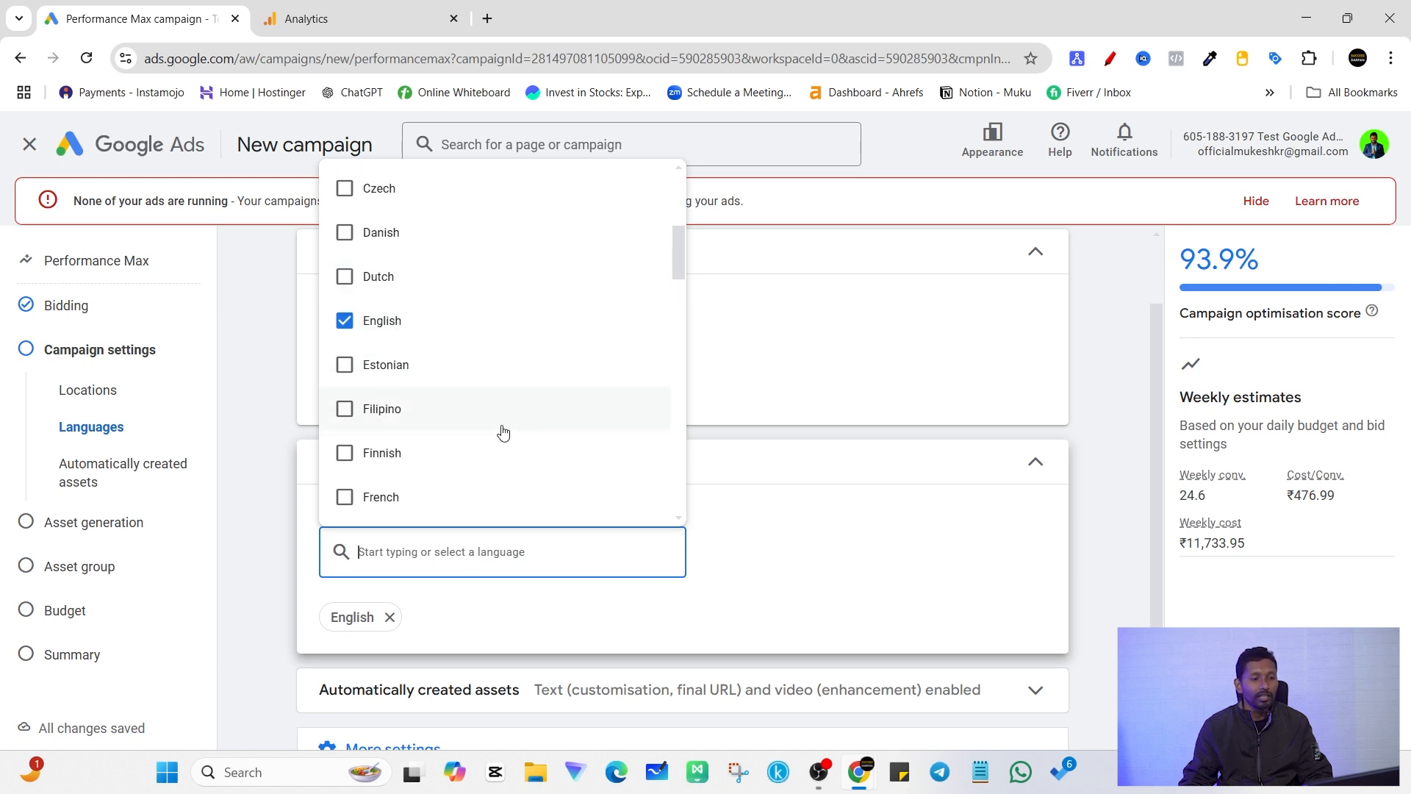
pyautogui.scroll(2, 444, 309)
pyautogui.scroll(-1, 474, 518)
pyautogui.click(460, 566)
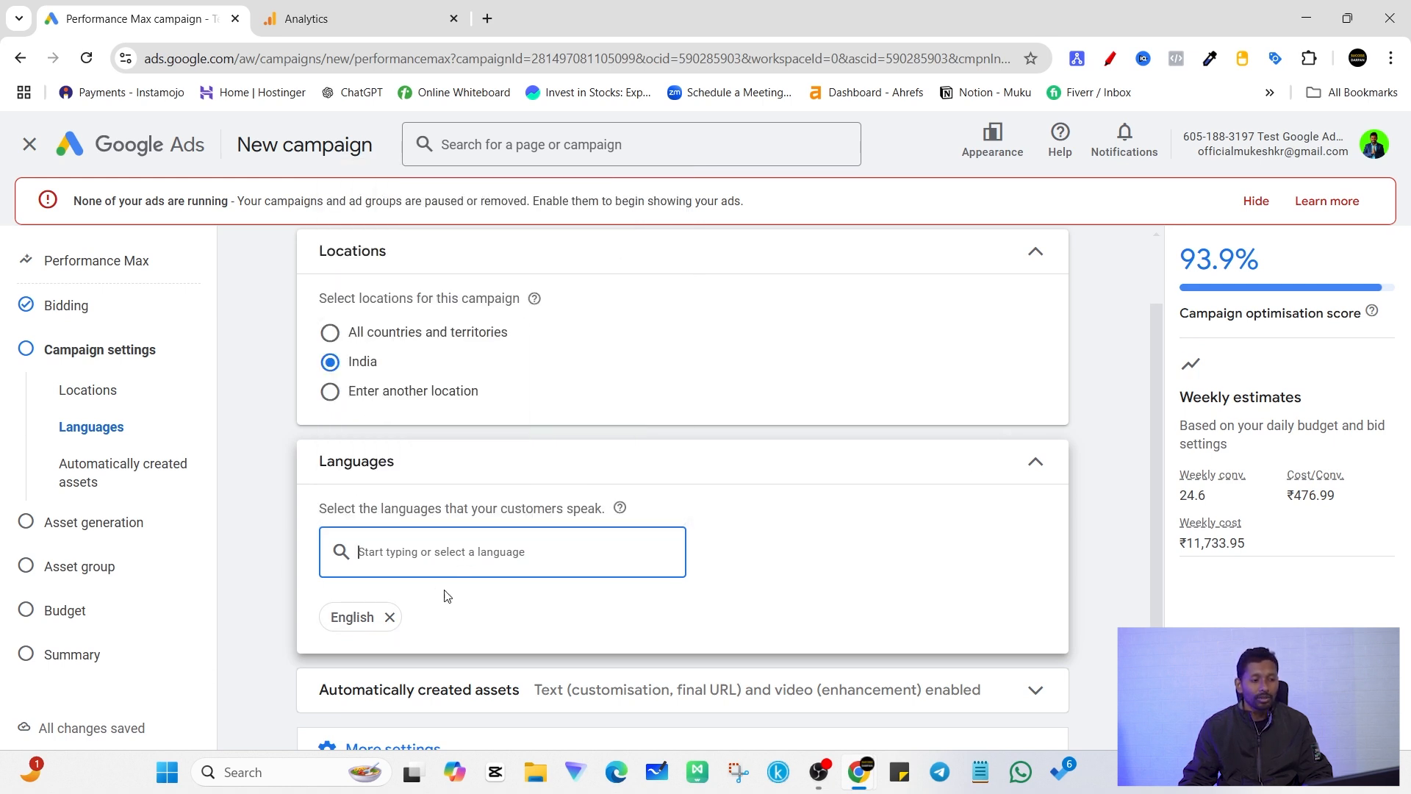
# Step: Check the automatically created assets settings and expand the additional campaign settings
pyautogui.scroll(-2, 426, 599)
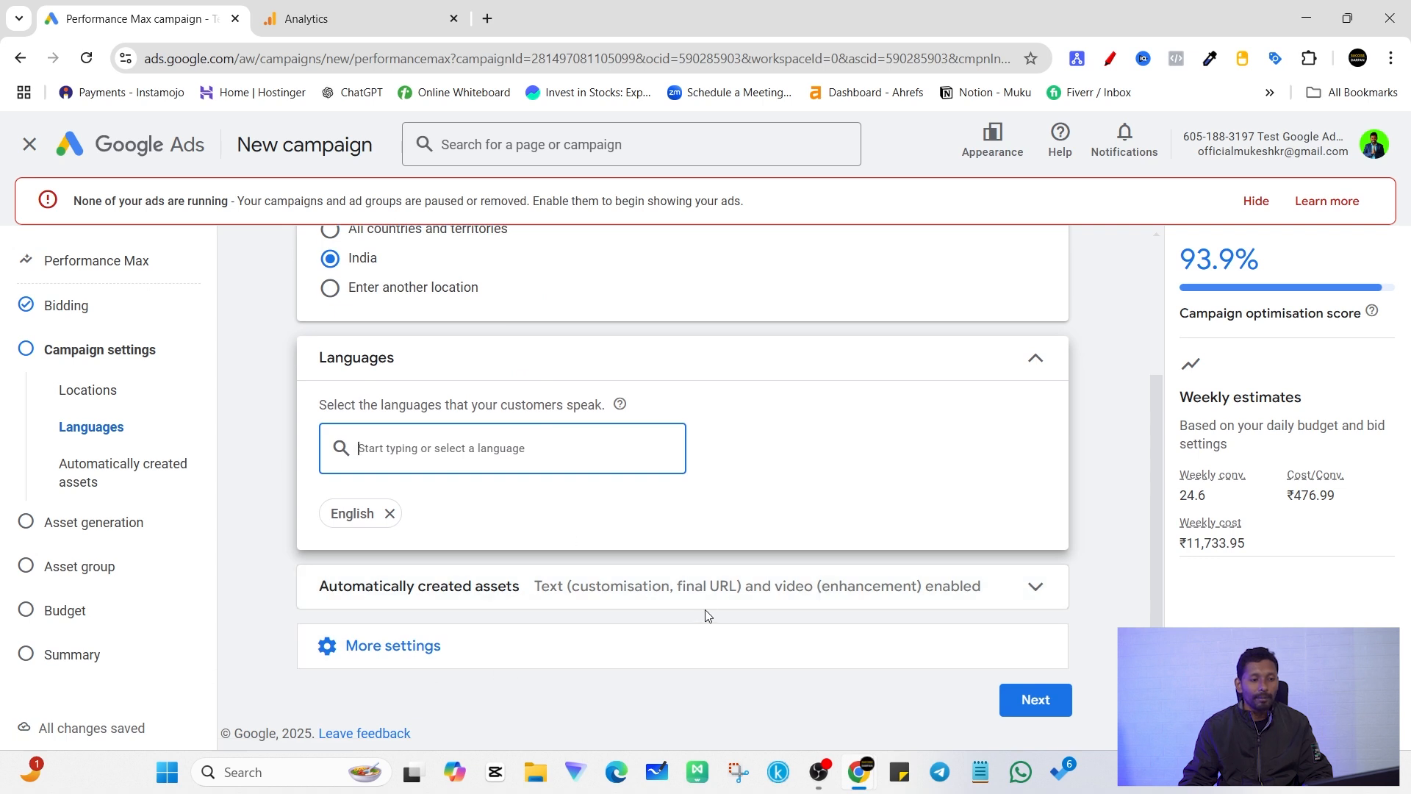
pyautogui.click(693, 585)
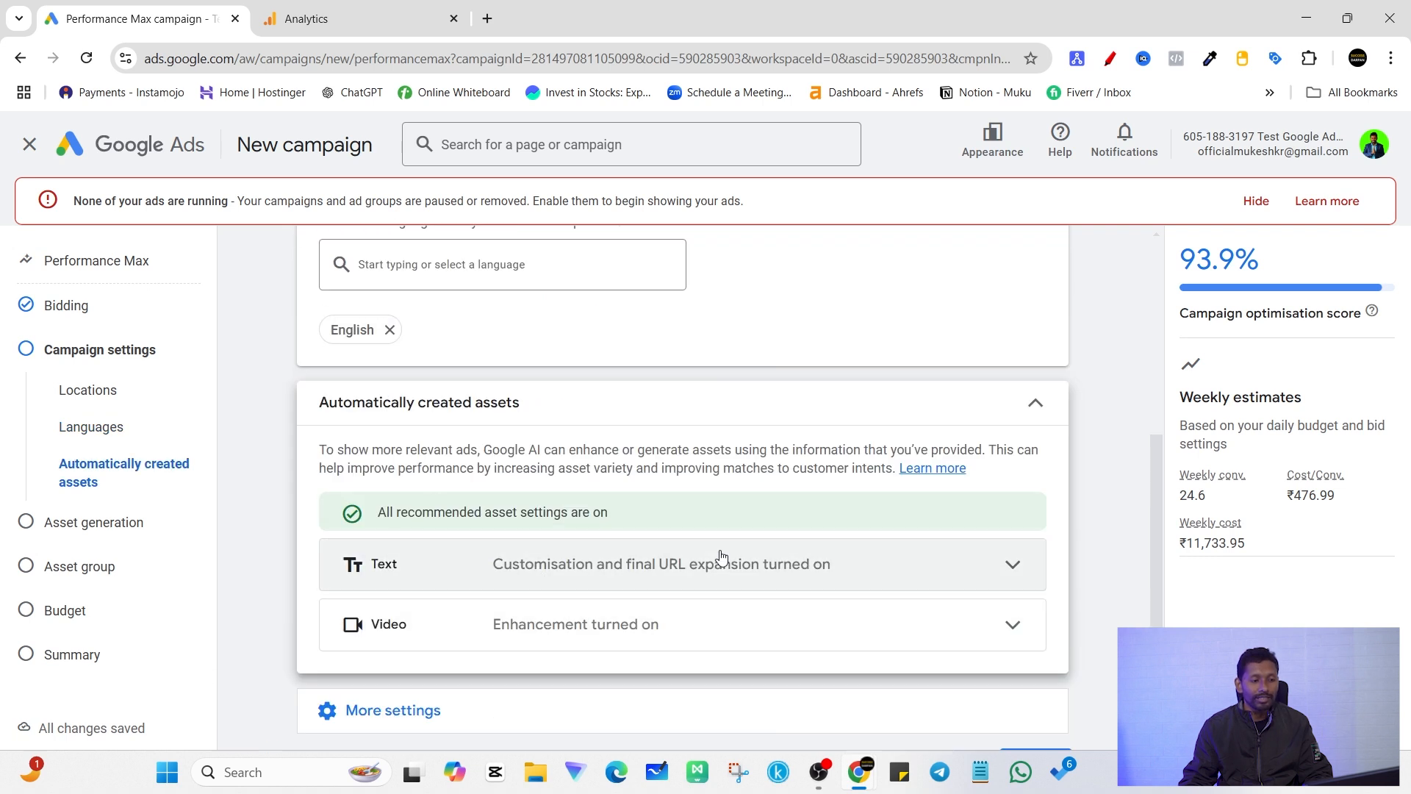
pyautogui.click(958, 419)
pyautogui.click(526, 573)
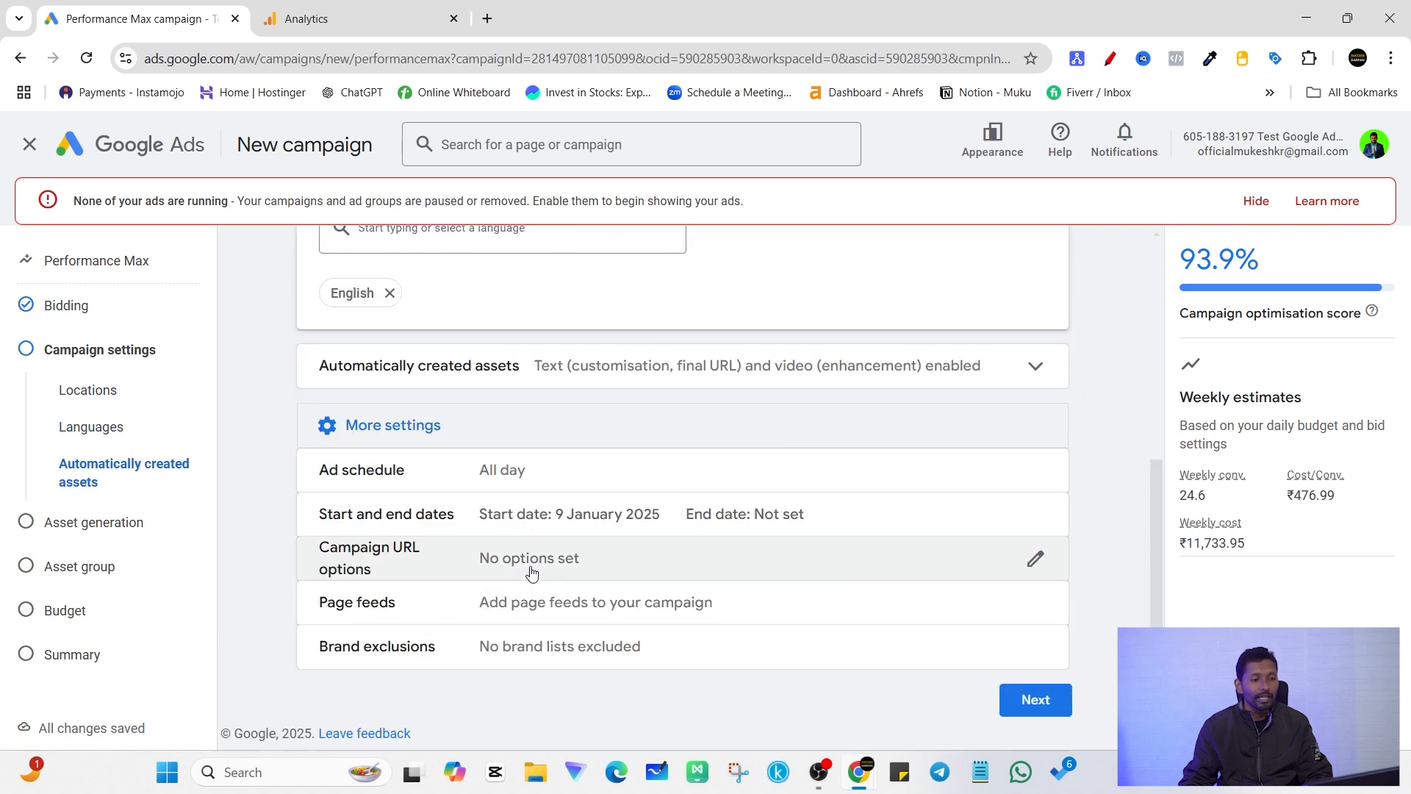
# Step: Try an extra time row and a Mondays - Fridays ad schedule, and return the schedule to All days
pyautogui.click(1023, 475)
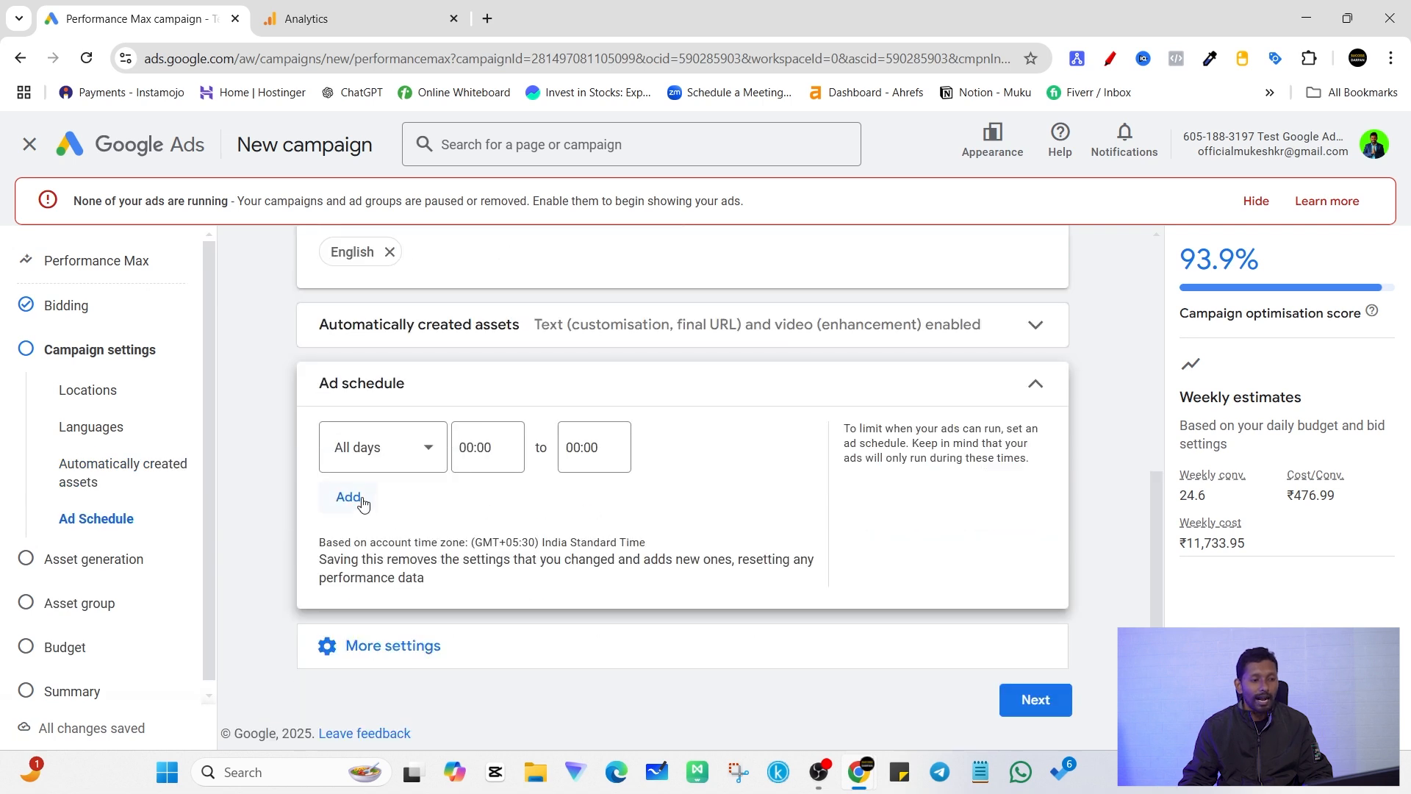
pyautogui.click(350, 497)
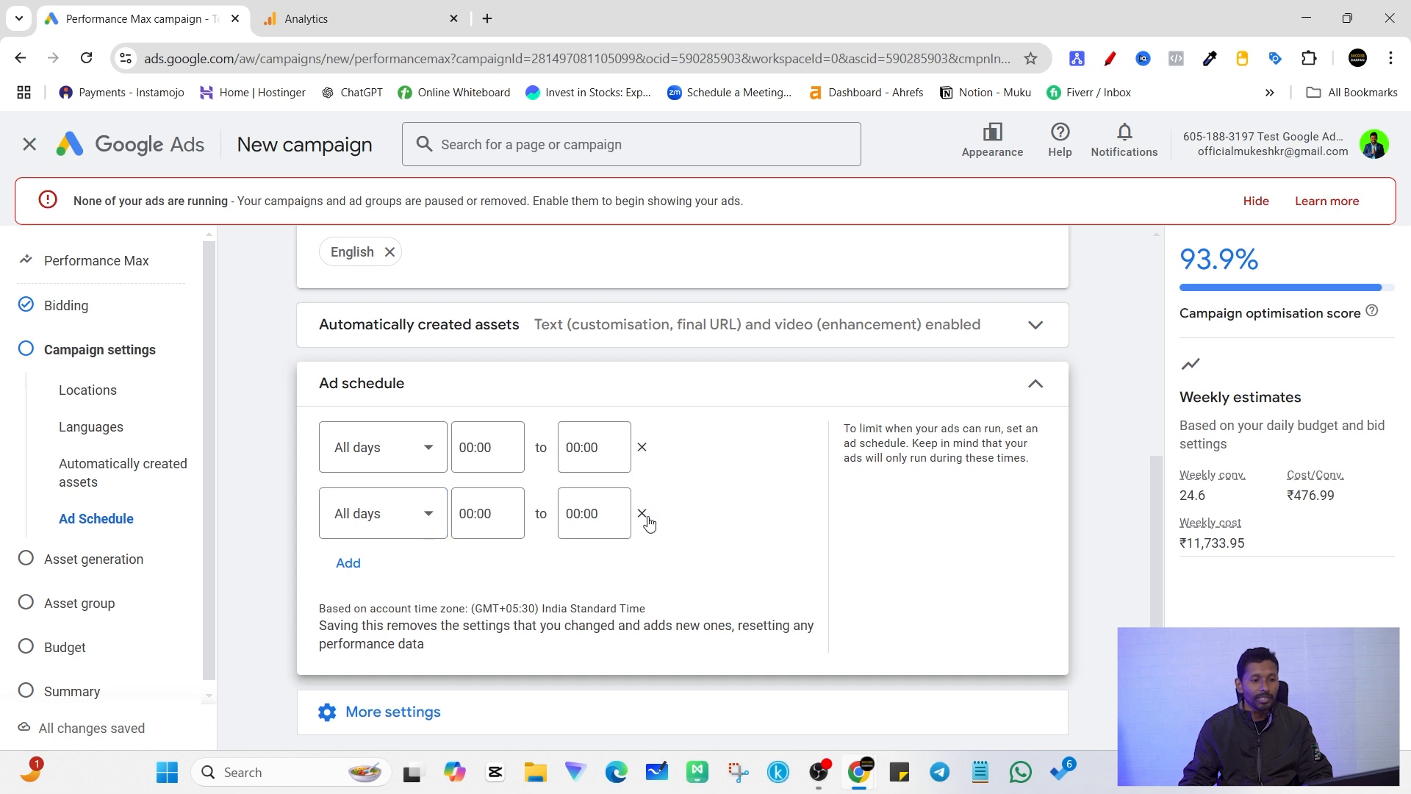
pyautogui.click(647, 519)
pyautogui.click(409, 445)
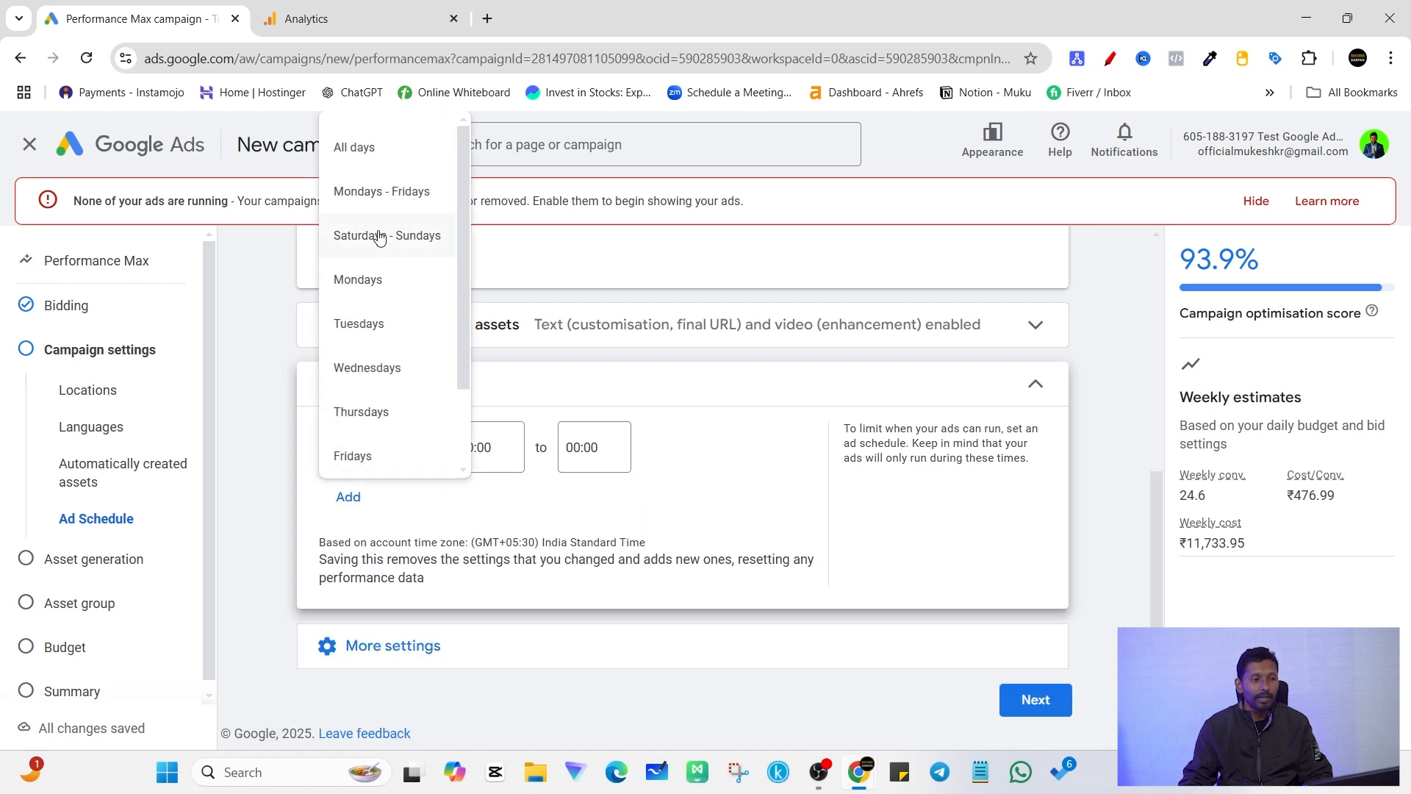
pyautogui.click(403, 213)
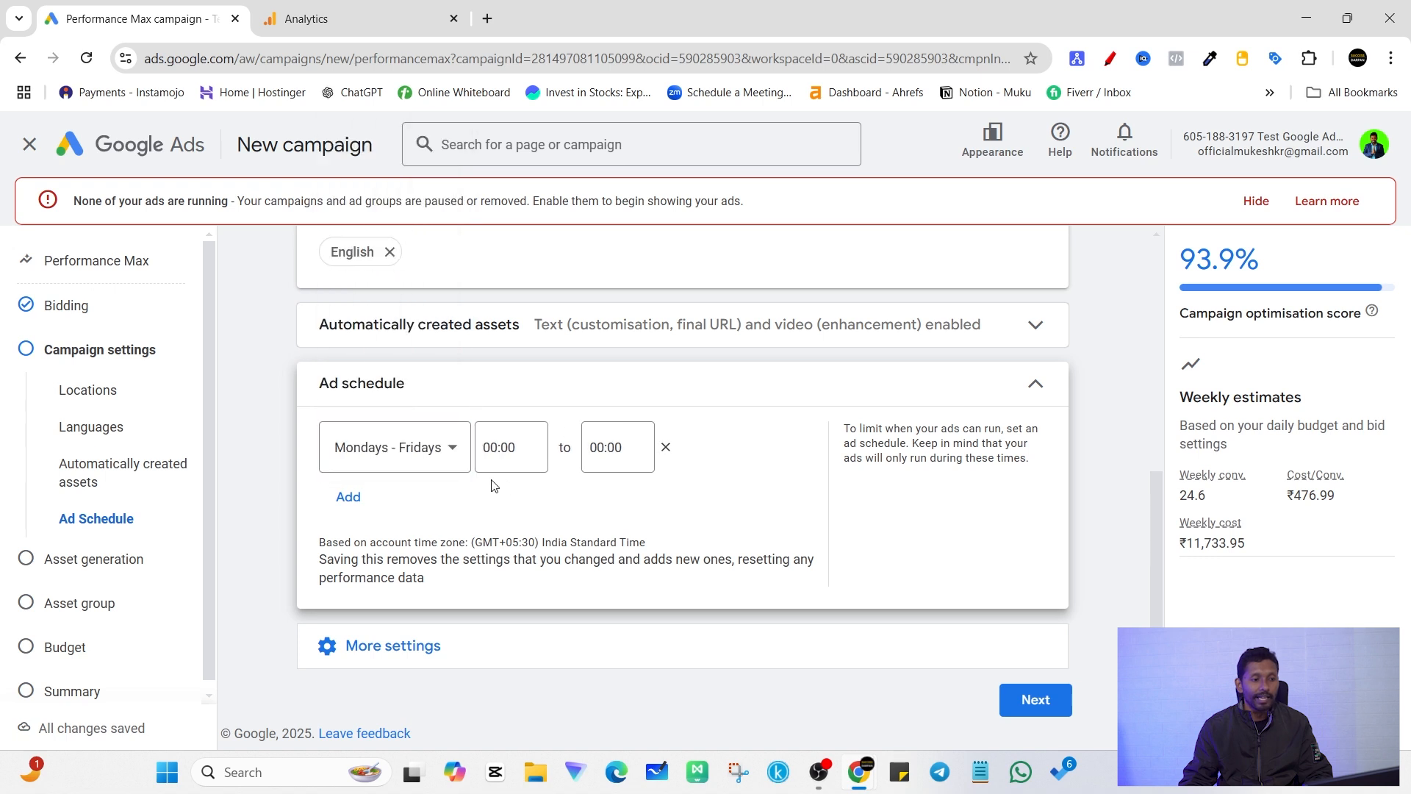
pyautogui.click(410, 449)
pyautogui.click(401, 150)
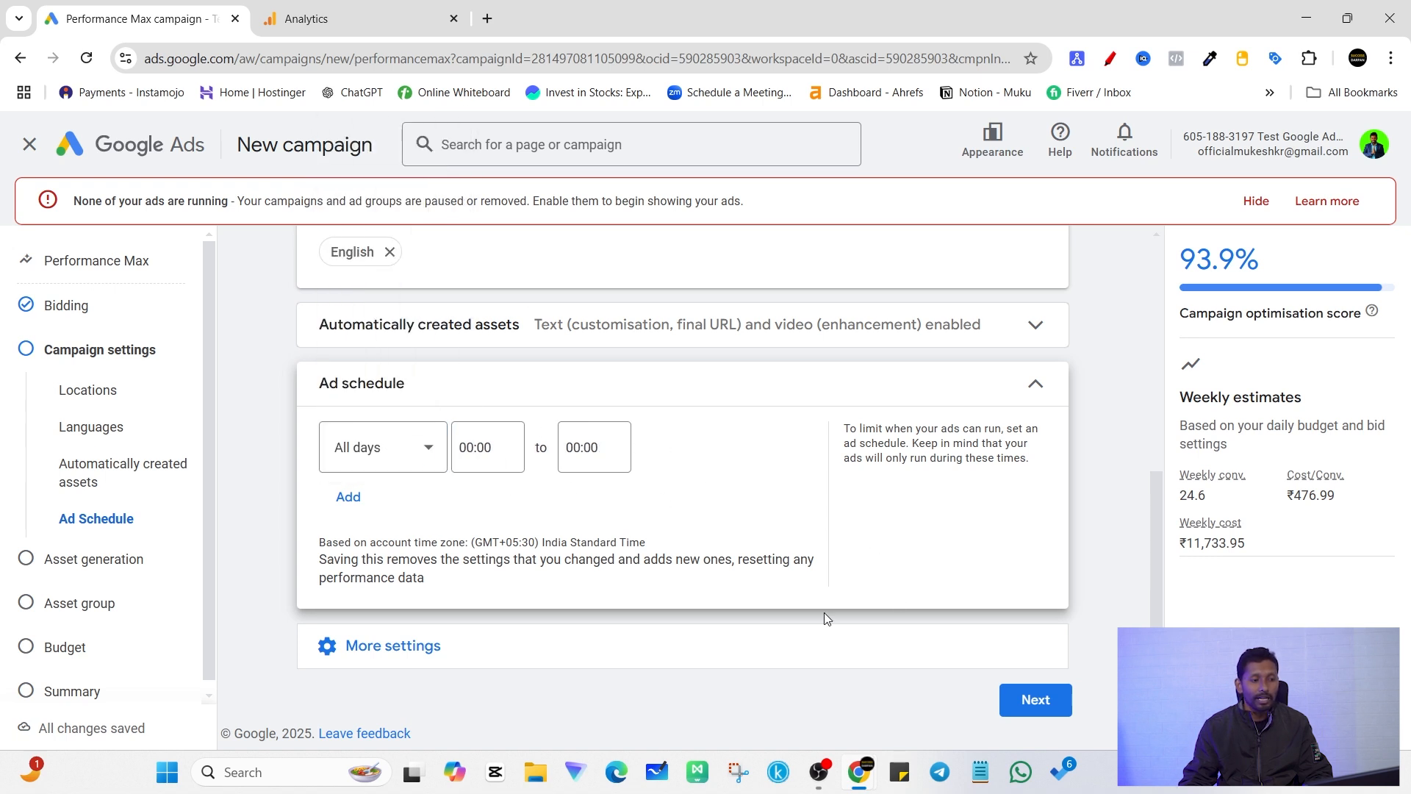
# Step: Set the campaign's start date to 15 January 2025 and leave the end date as None
pyautogui.click(560, 657)
pyautogui.scroll(-2, 633, 557)
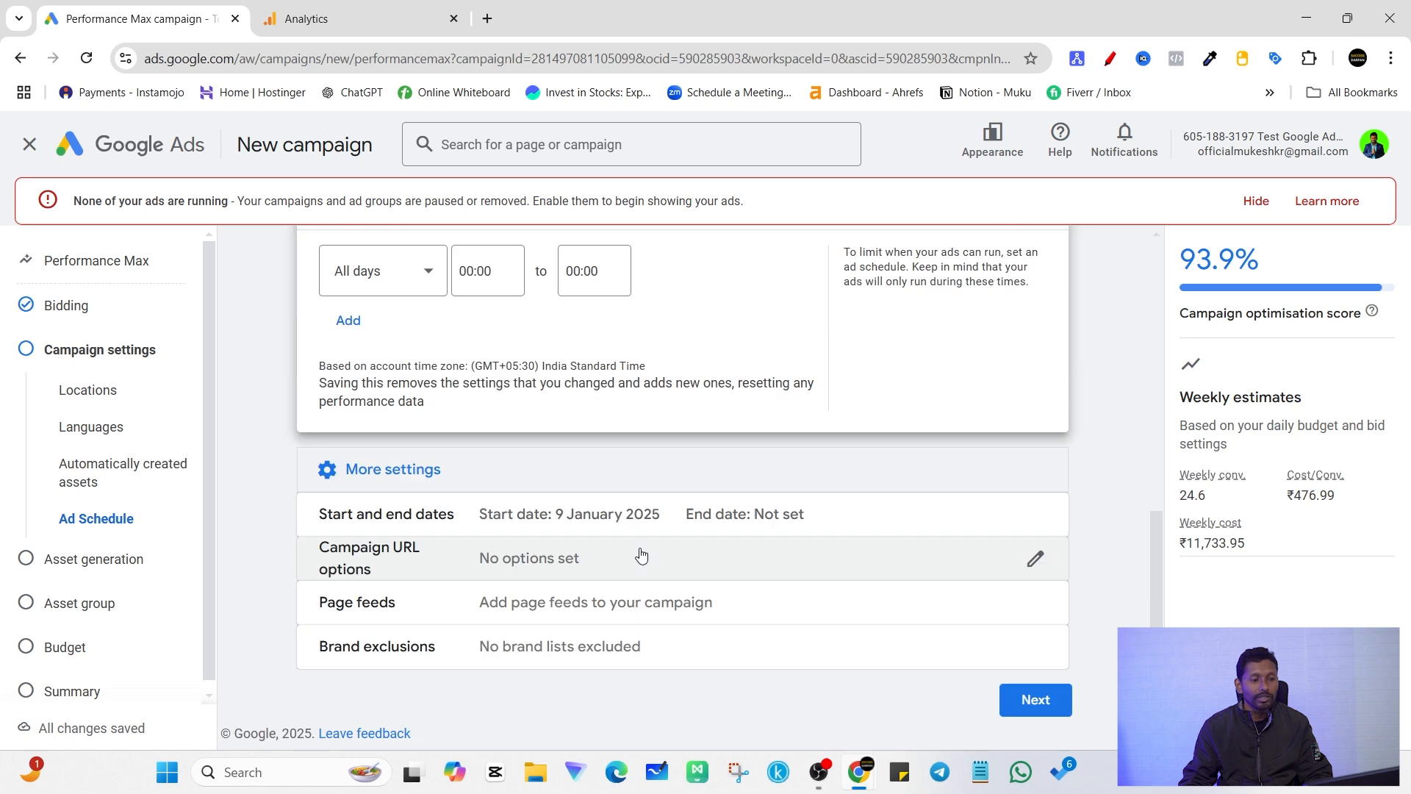
pyautogui.click(1029, 518)
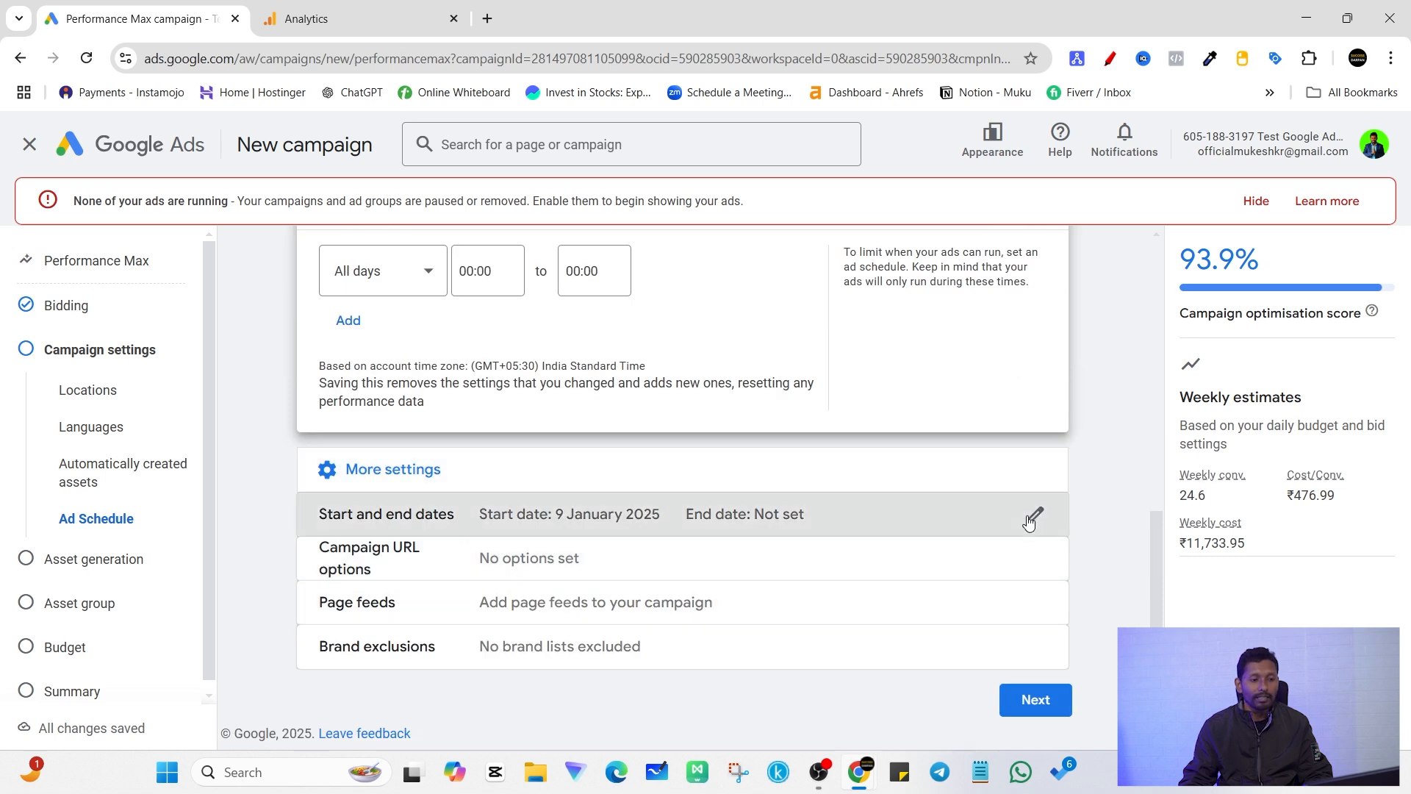
pyautogui.click(451, 451)
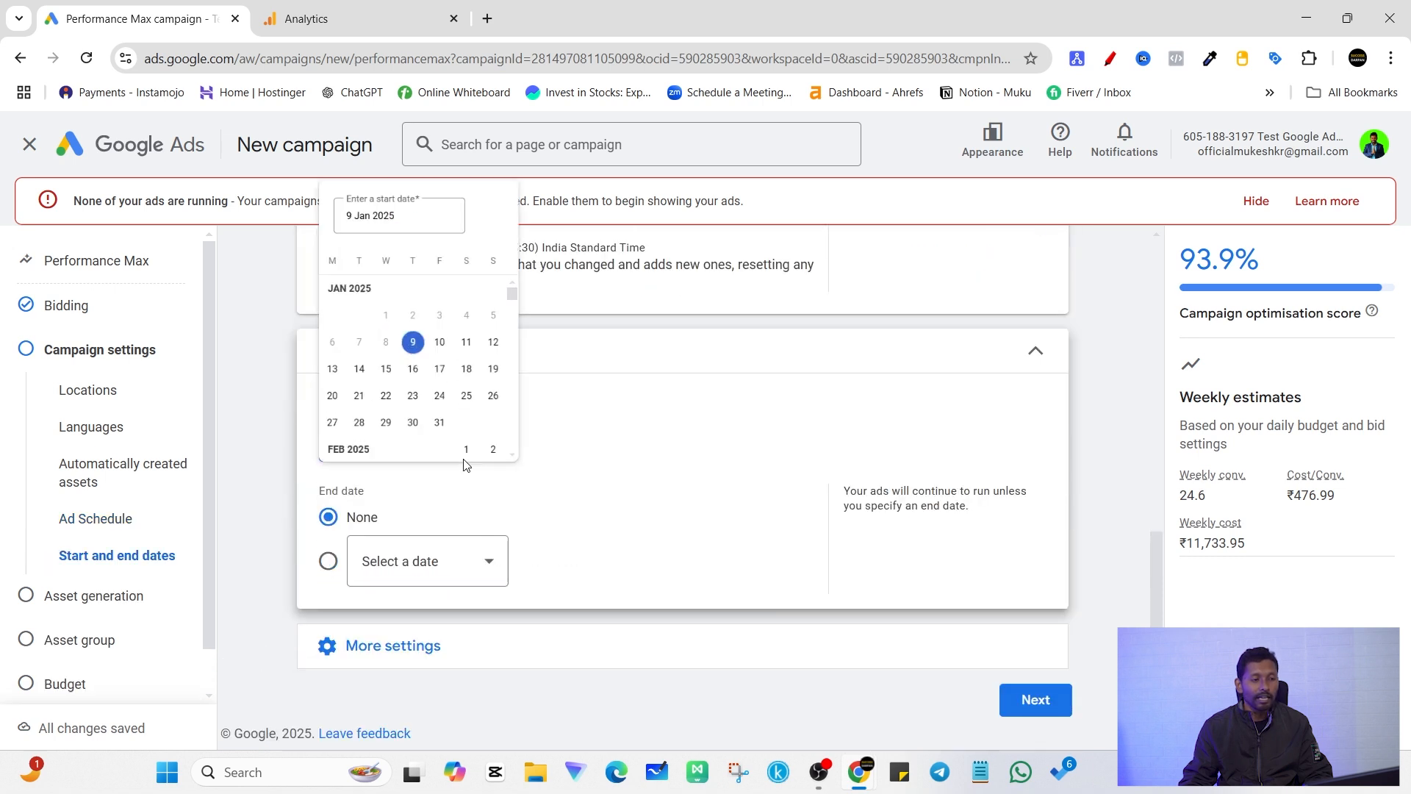
pyautogui.click(468, 314)
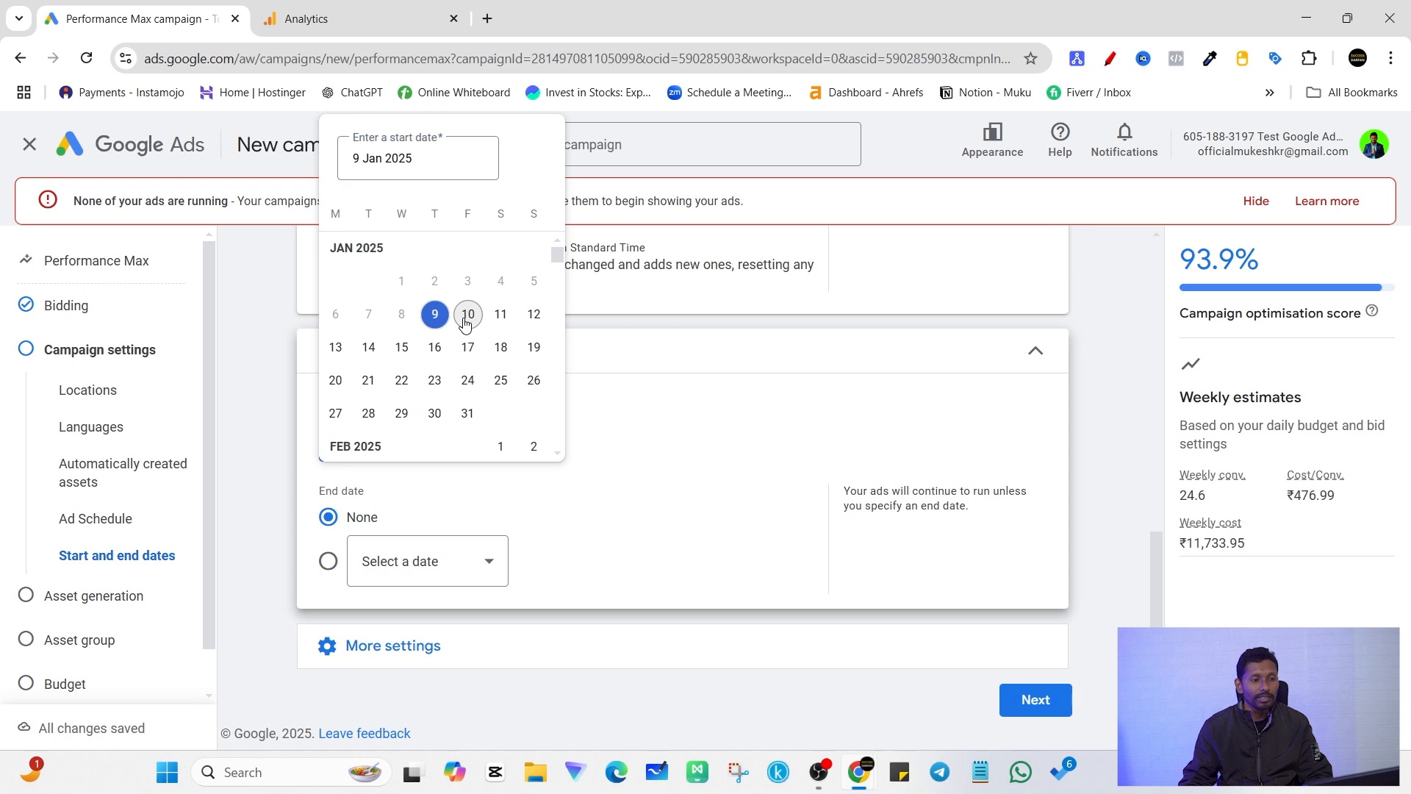
pyautogui.click(459, 436)
pyautogui.click(534, 314)
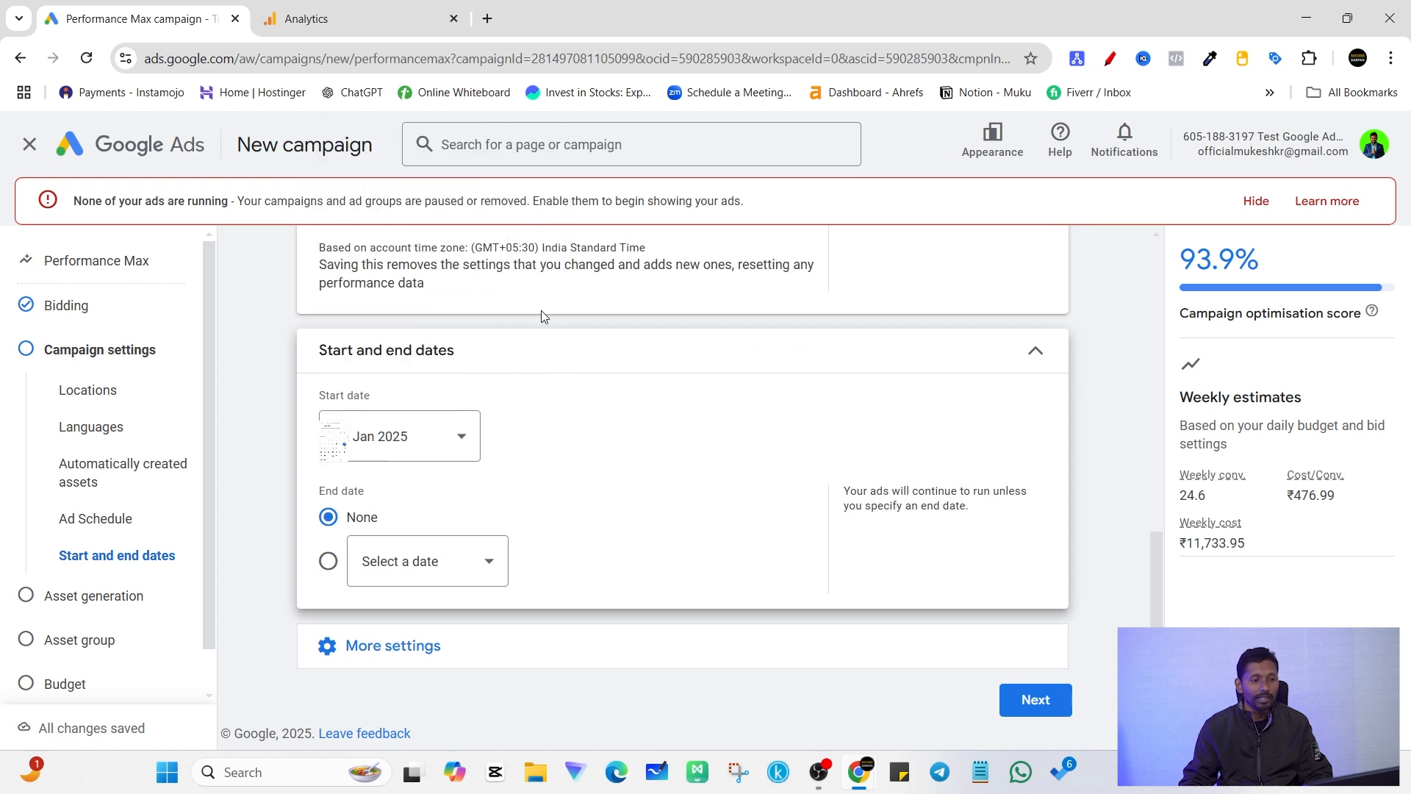
pyautogui.click(463, 438)
pyautogui.click(400, 347)
pyautogui.click(977, 353)
# Step: Leave the remaining campaign settings as they are, continue to asset generation, and skip it
pyautogui.click(510, 552)
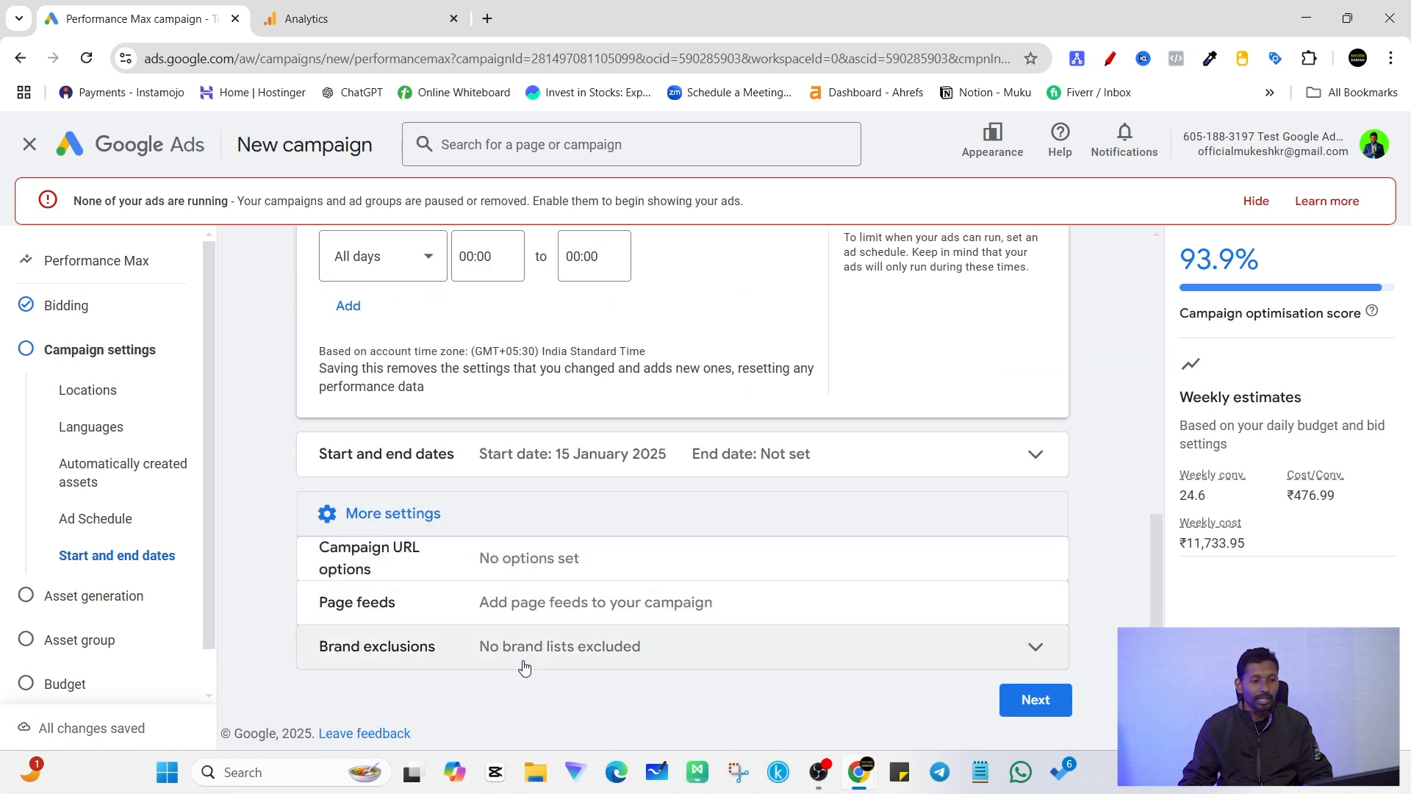
pyautogui.click(1038, 699)
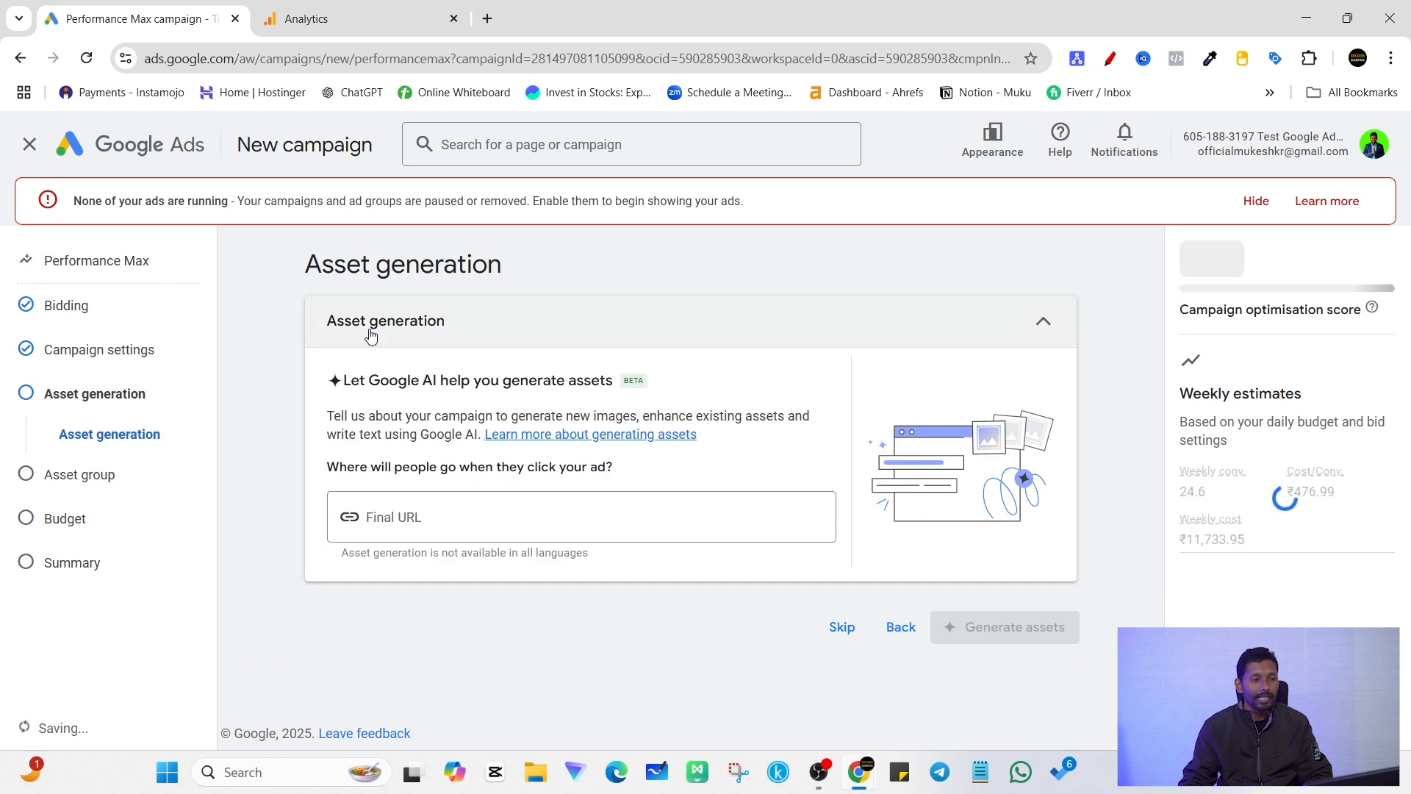
pyautogui.moveTo(321, 264); pyautogui.dragTo(503, 267)
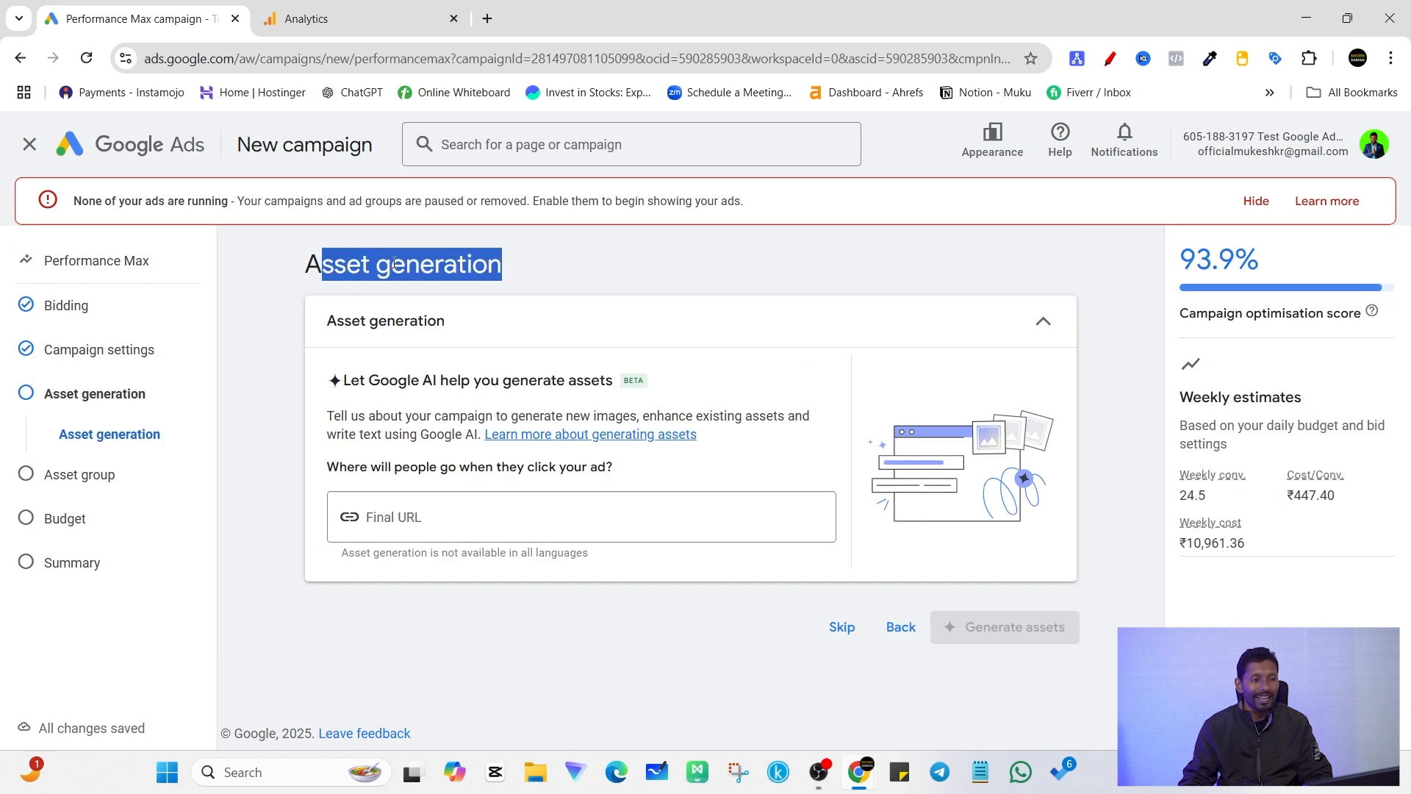
pyautogui.tripleClick(479, 263)
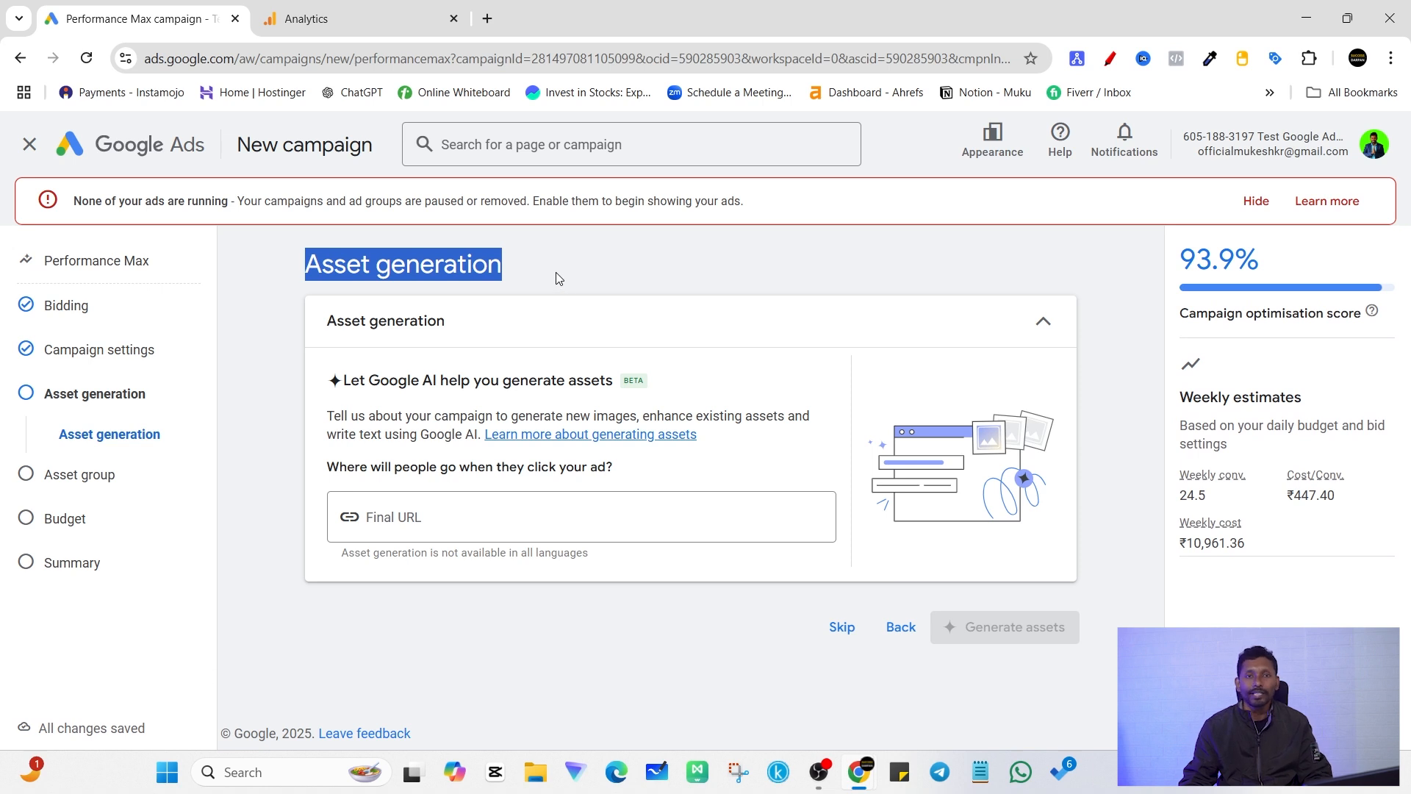
pyautogui.click(681, 669)
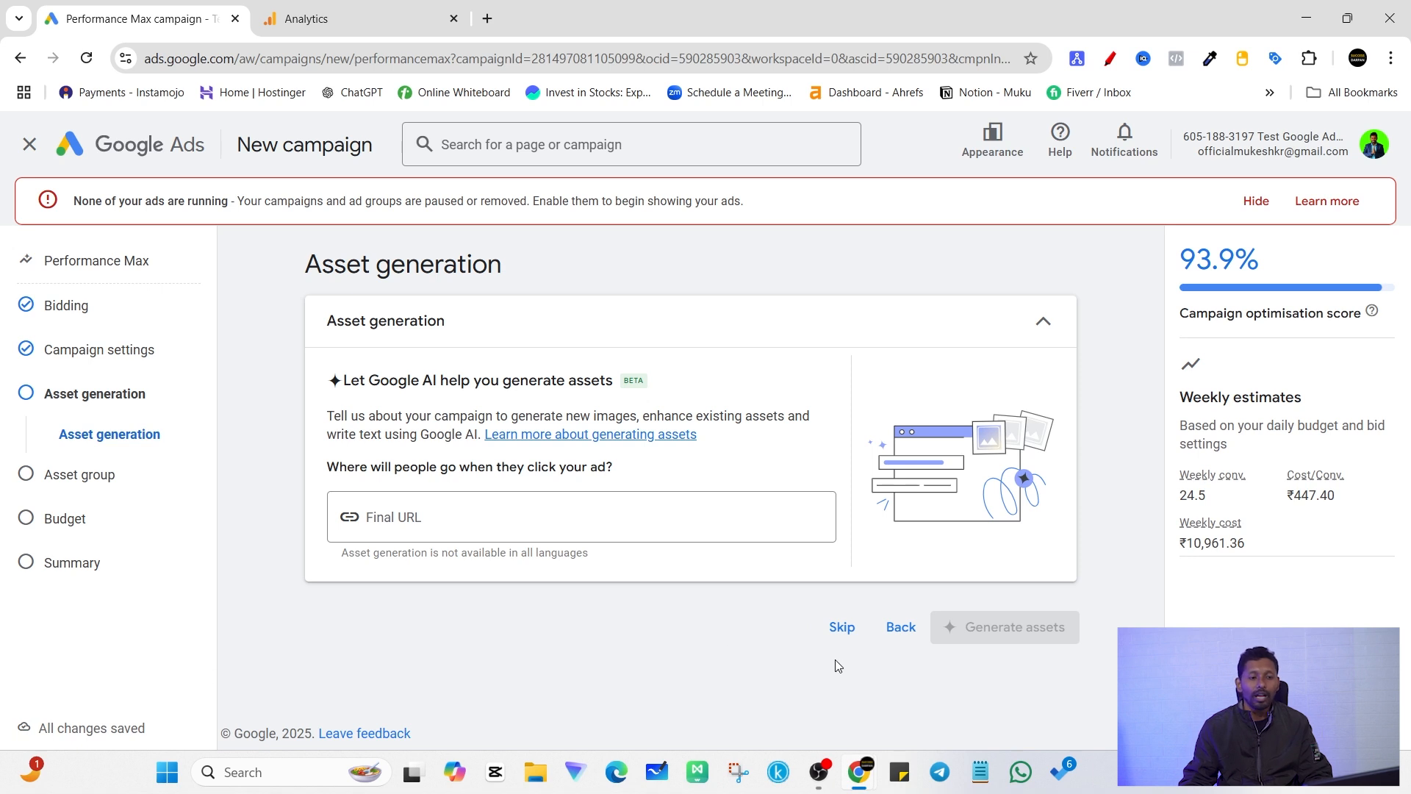
pyautogui.click(841, 627)
# Step: Open themukeshkr.com in a new browser tab and copy its address for the asset group's final URL
pyautogui.scroll(-2, 630, 474)
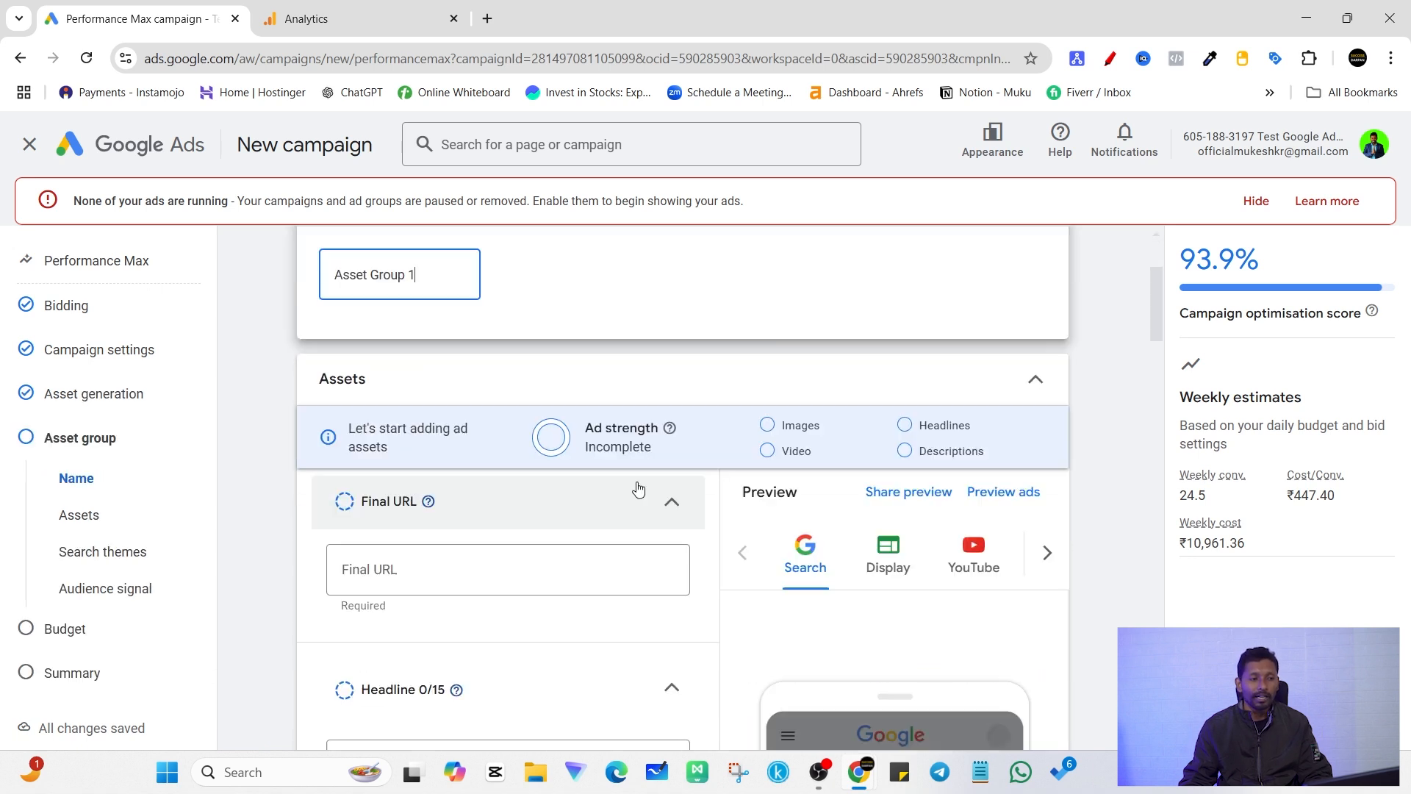
pyautogui.scroll(1, 412, 390)
pyautogui.scroll(-1, 472, 518)
pyautogui.scroll(-1, 473, 519)
pyautogui.click(431, 474)
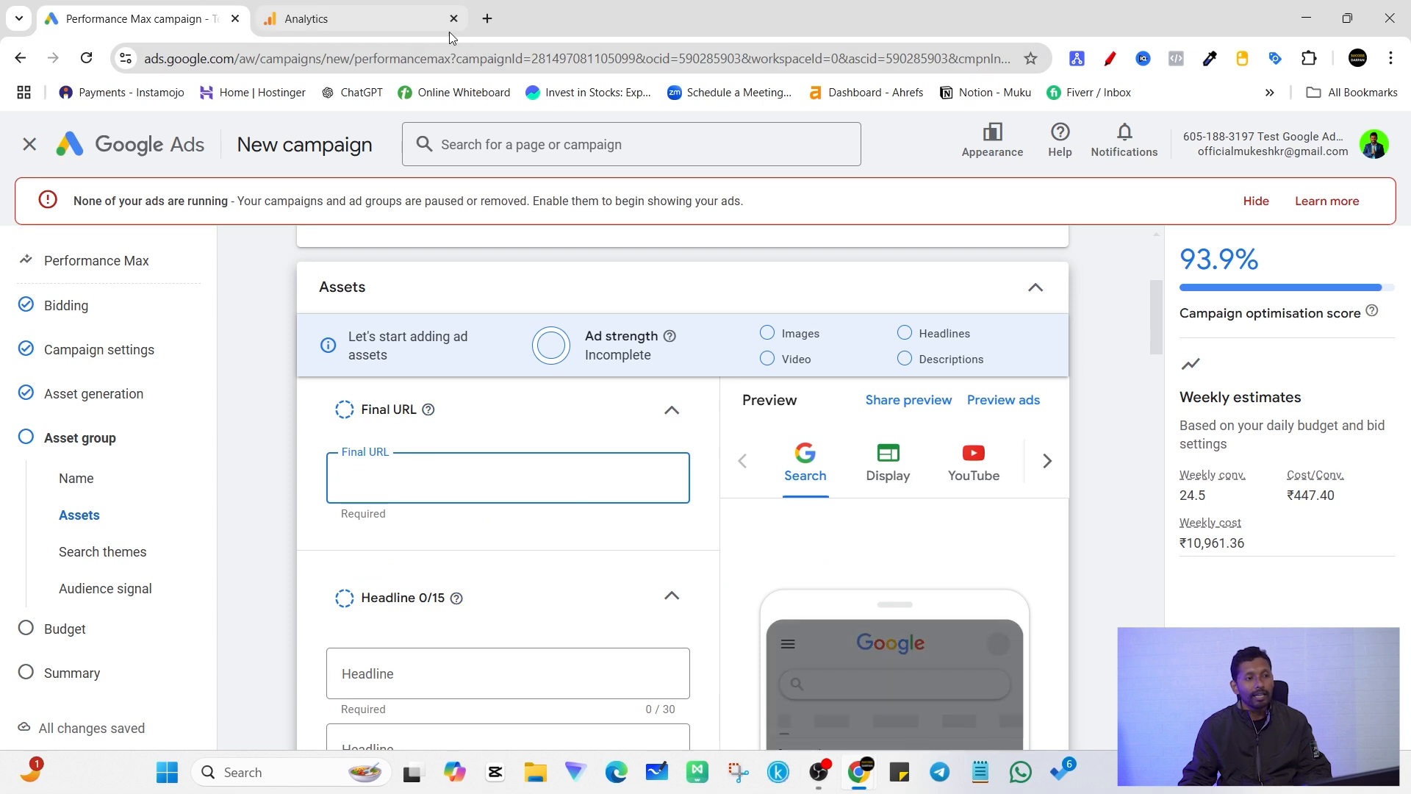
pyautogui.click(487, 19)
pyautogui.write('t')
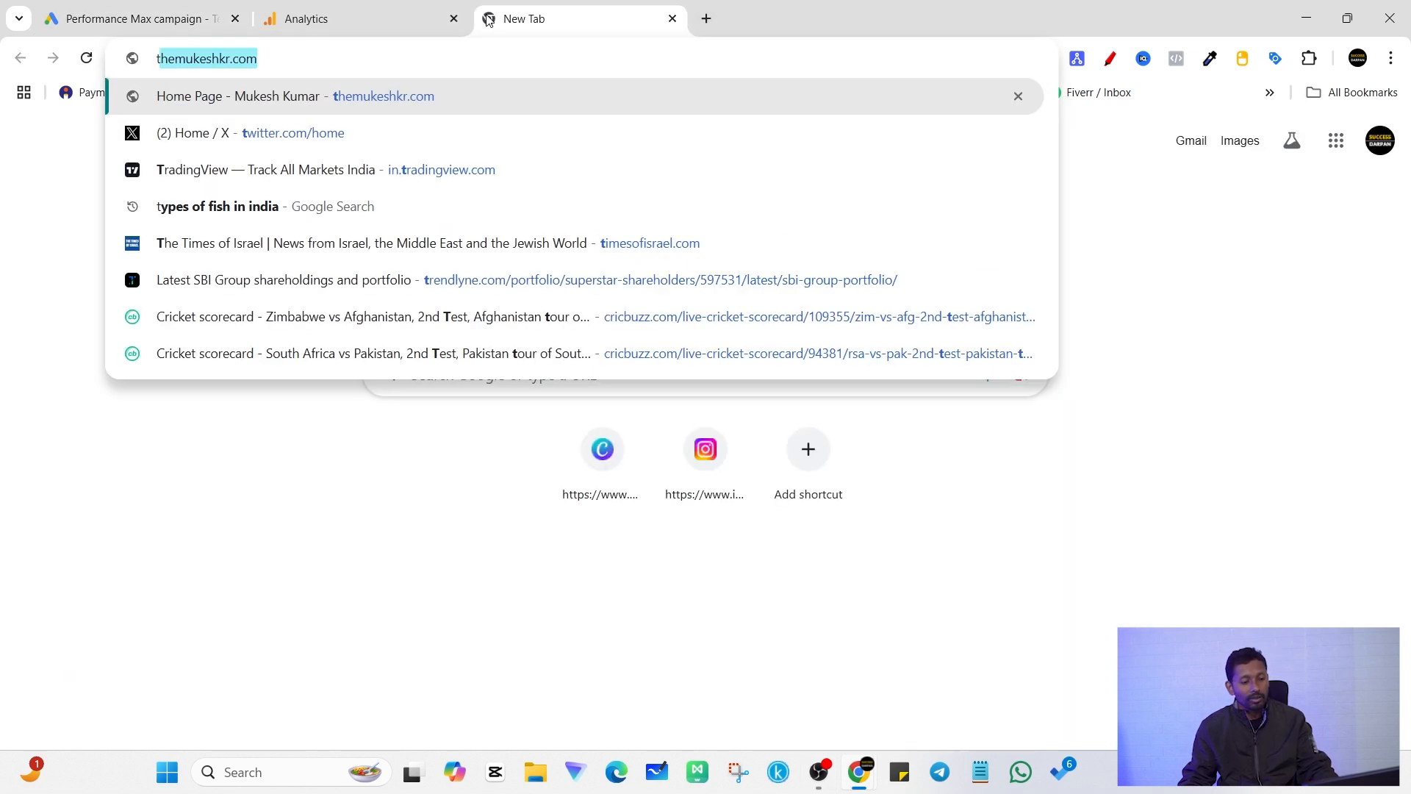
pyautogui.write('he')
pyautogui.click(386, 98)
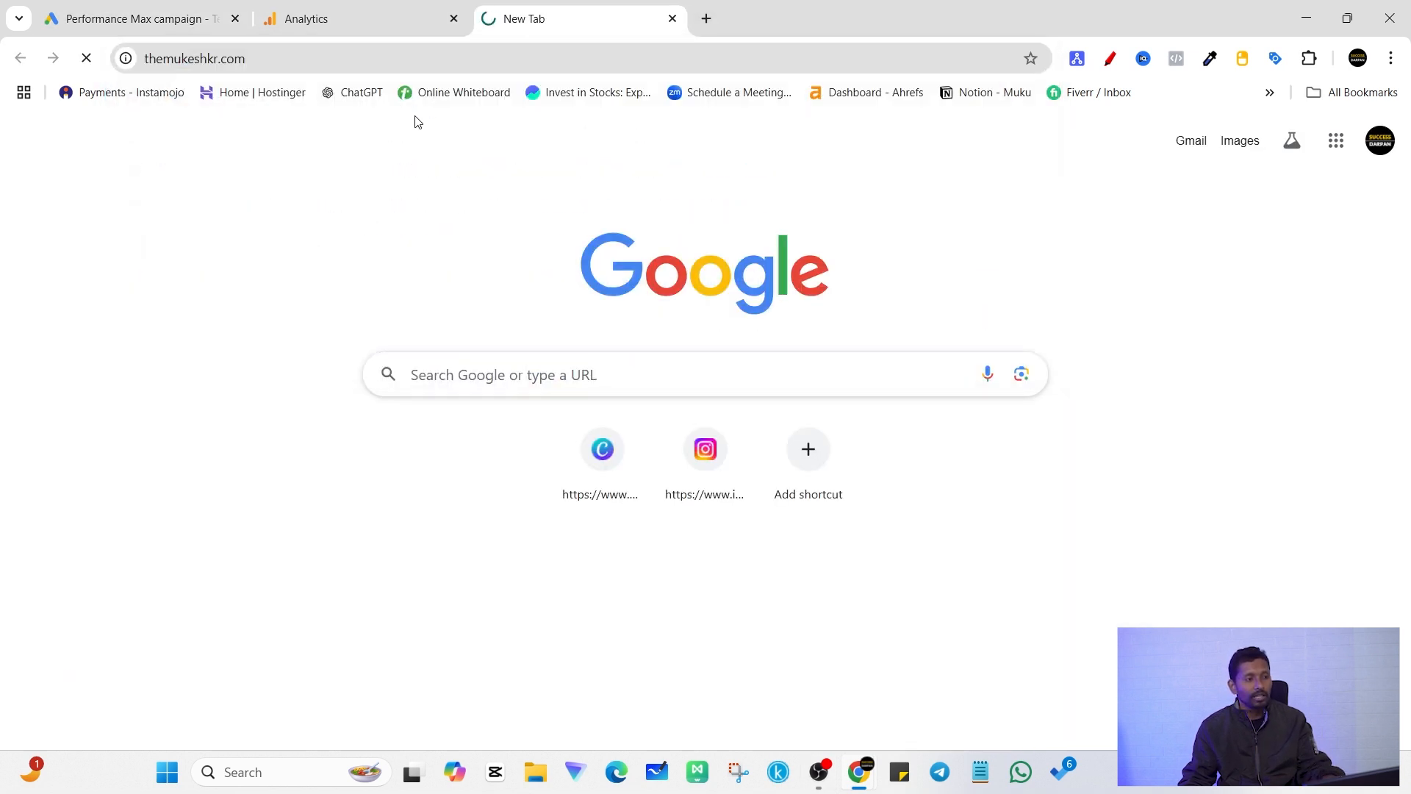
pyautogui.click(355, 58)
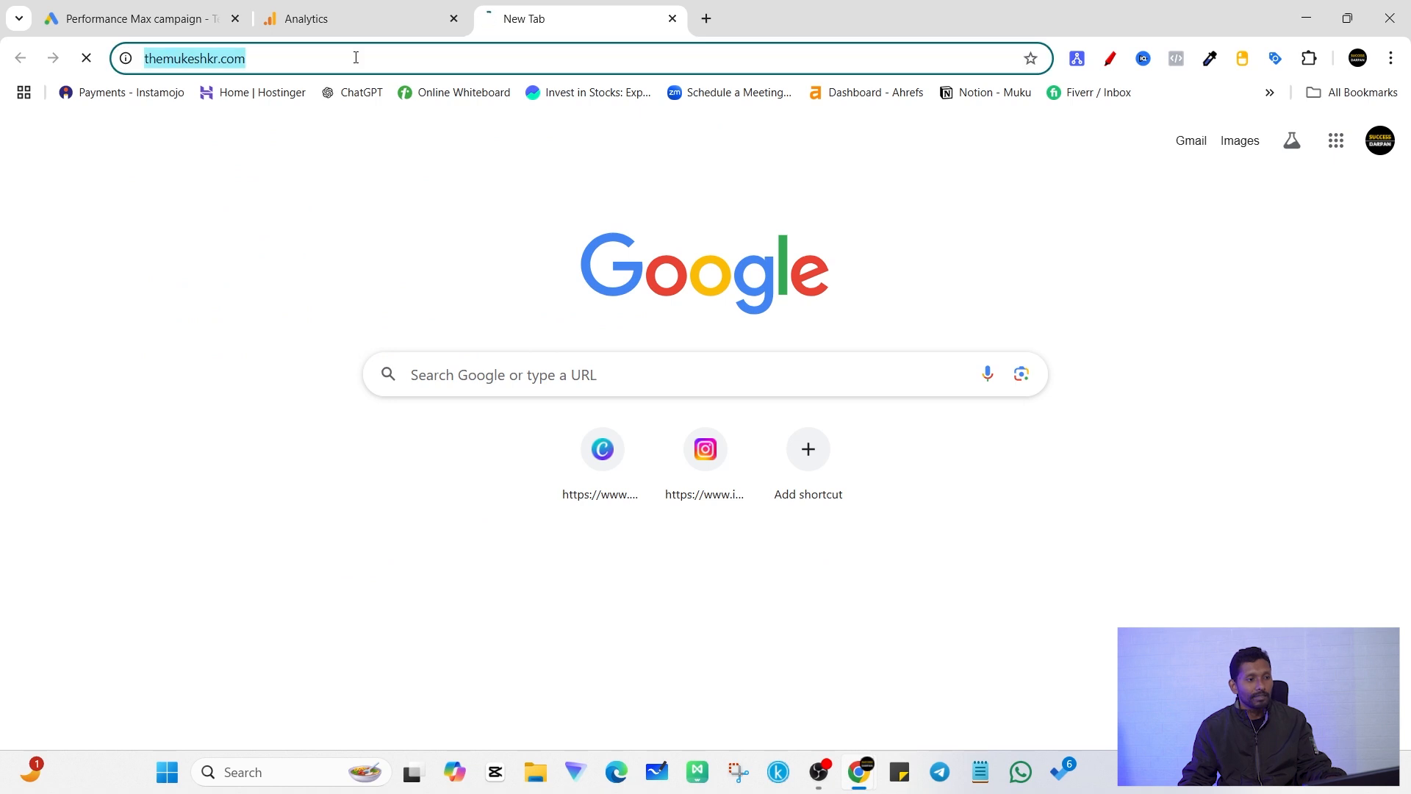
pyautogui.click(632, 438)
pyautogui.scroll(-5, 633, 439)
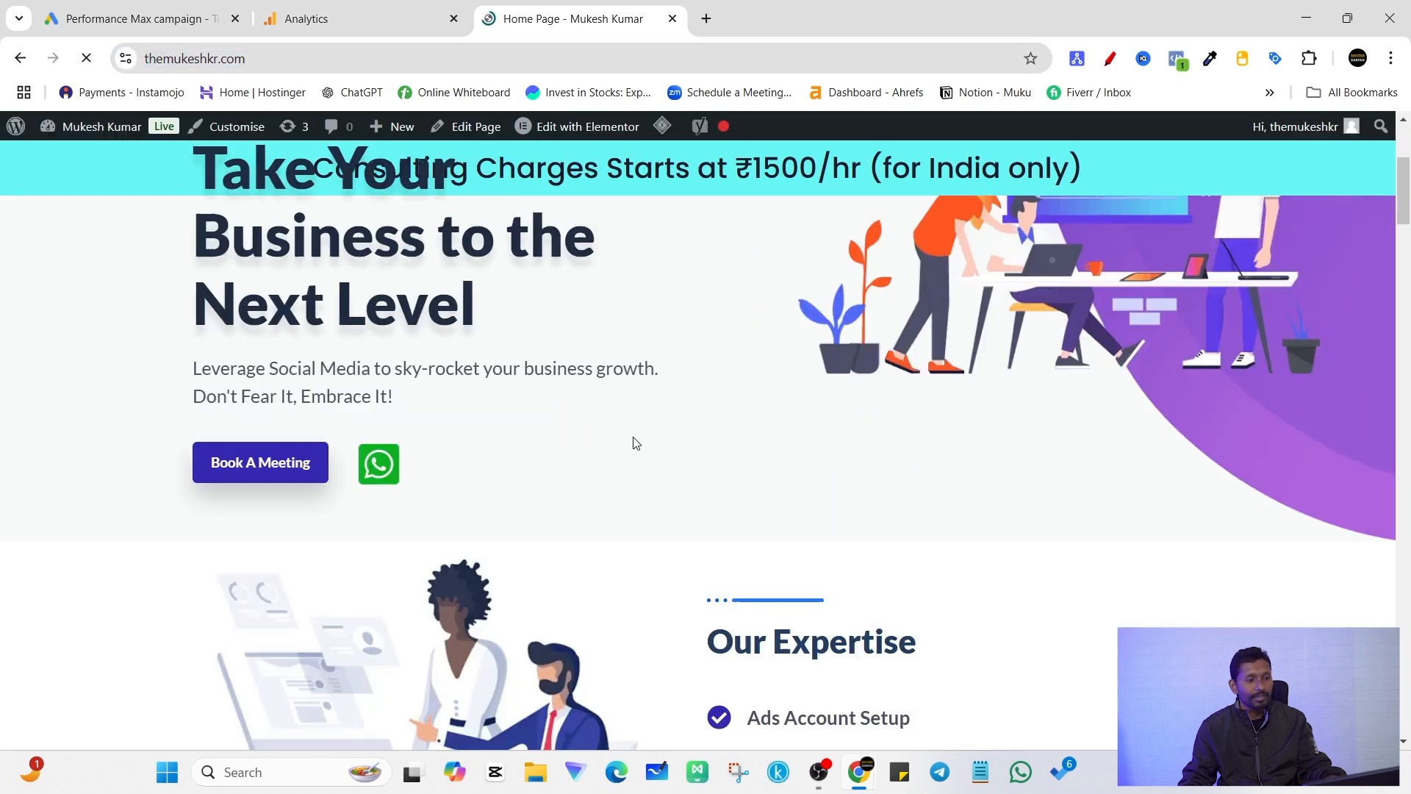
pyautogui.click(139, 18)
pyautogui.write('https://themukeshkr.com/')
pyautogui.click(276, 482)
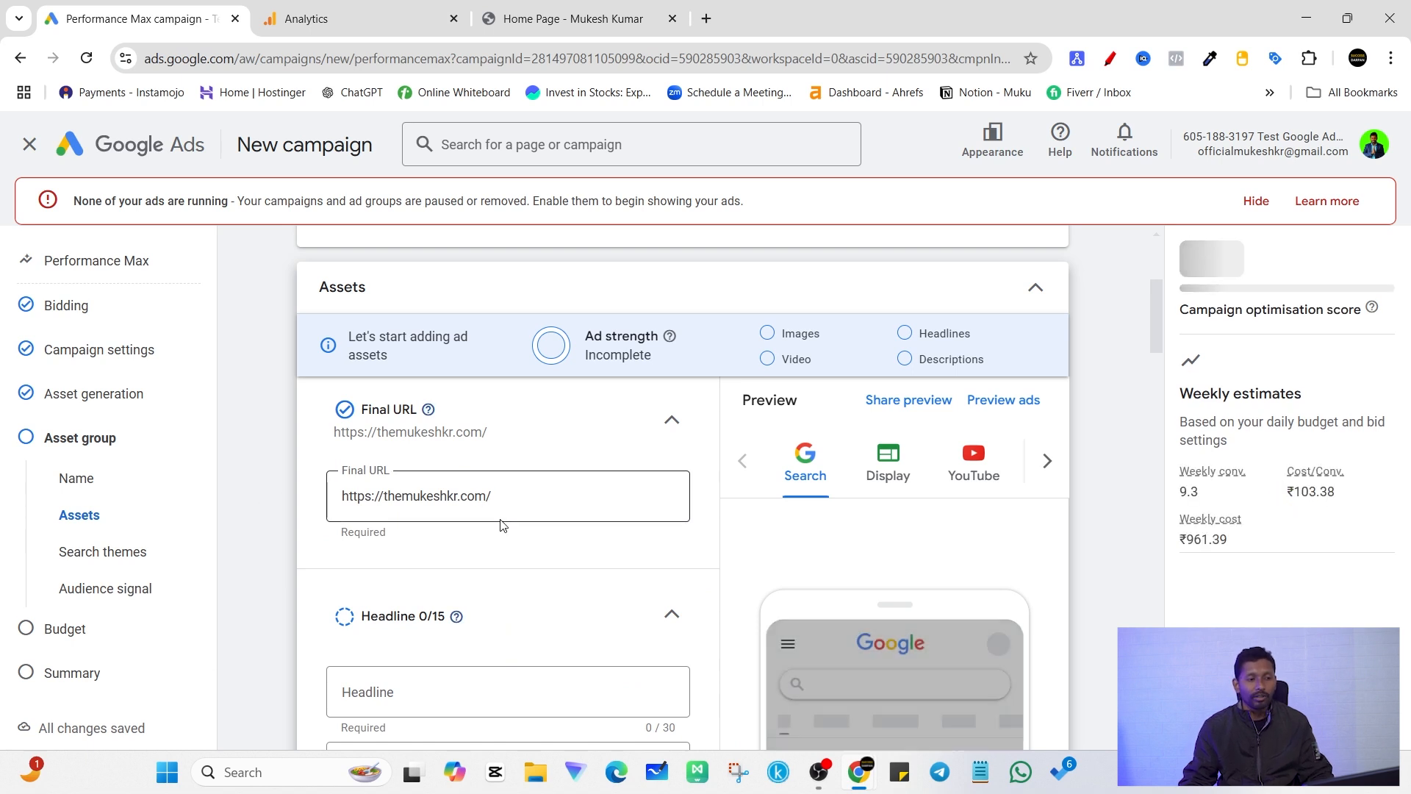
# Step: Add the suggested headlines "Facebook Ads", "Google Ads Management" and "A New Way to Do Business", and collapse the headline section
pyautogui.scroll(-2, 542, 559)
pyautogui.scroll(2, 514, 477)
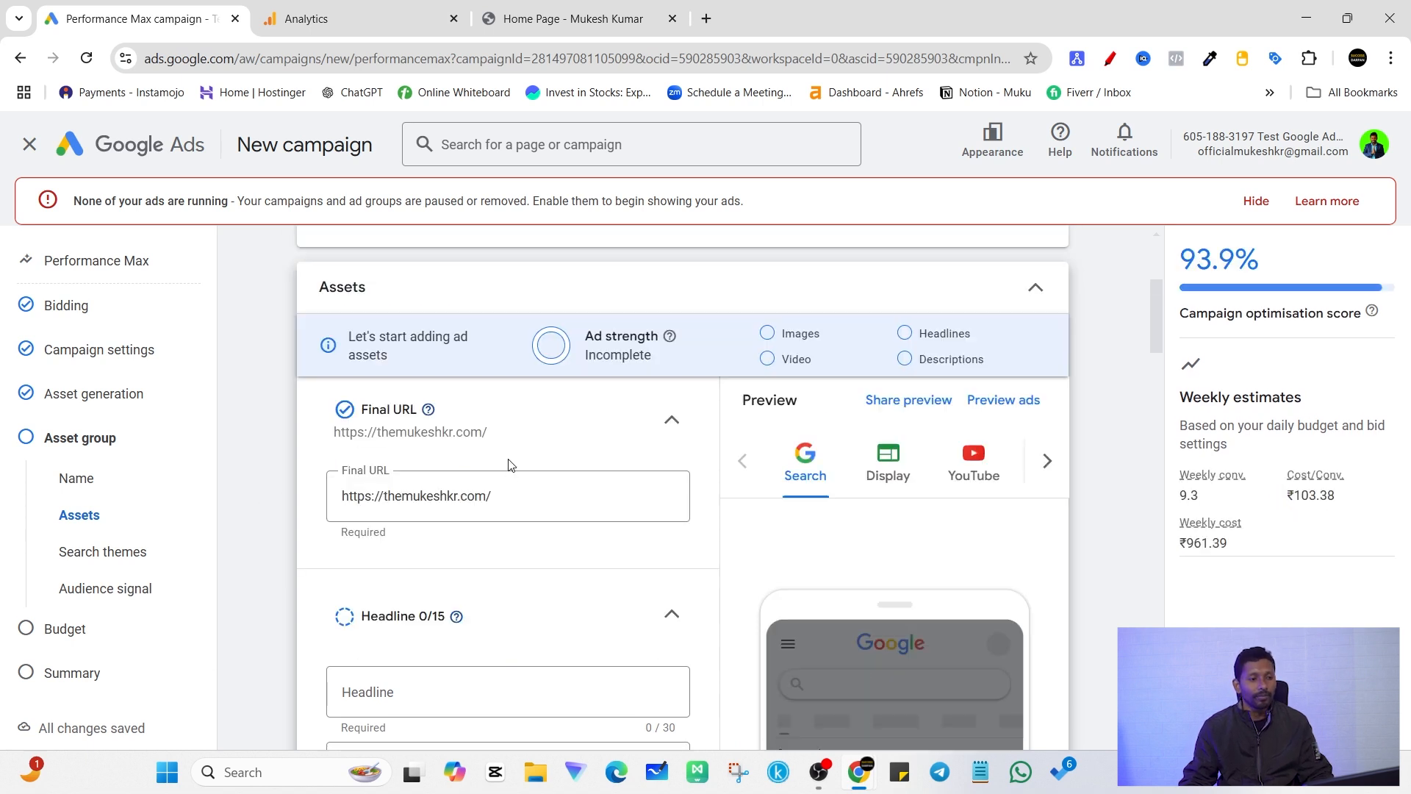
pyautogui.scroll(-4, 512, 465)
pyautogui.click(385, 417)
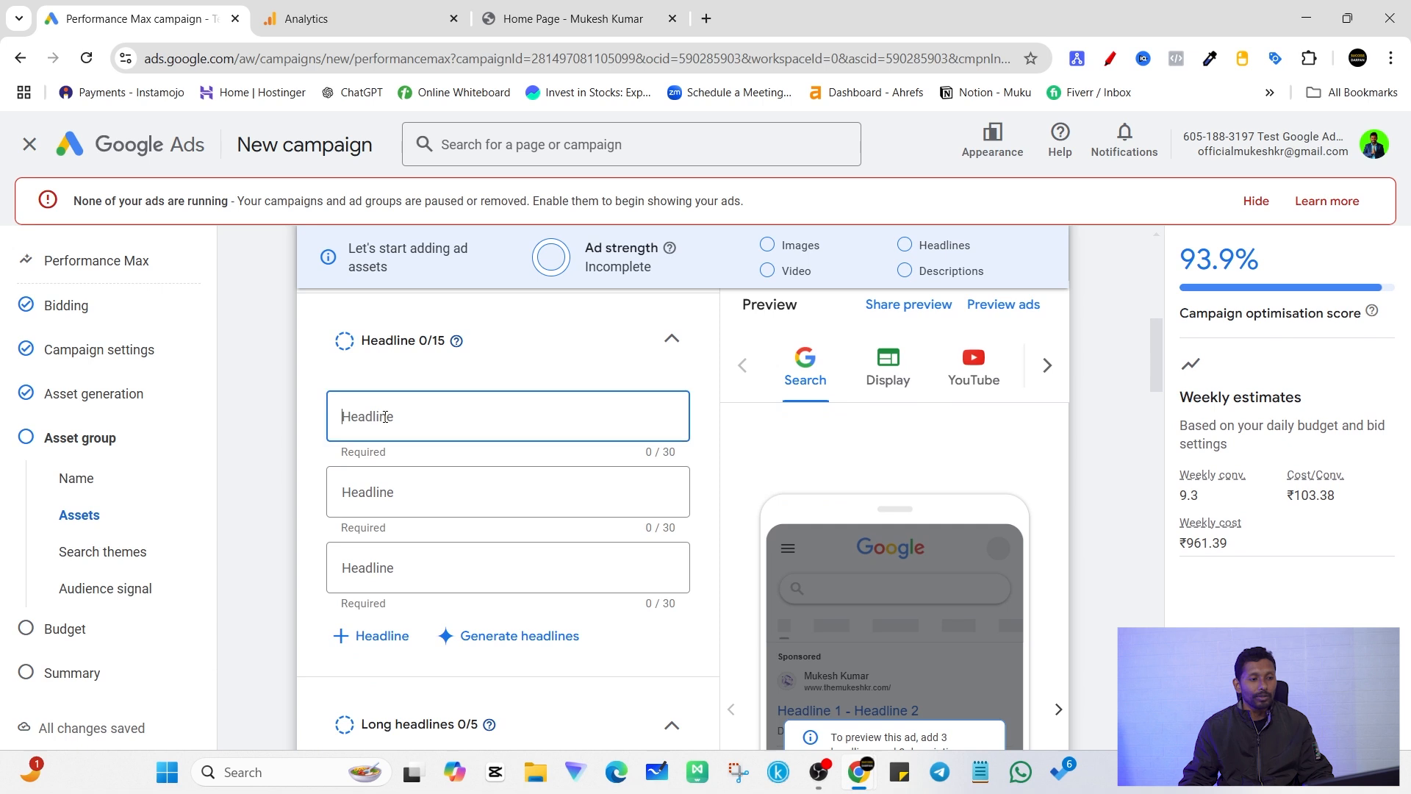
pyautogui.click(396, 417)
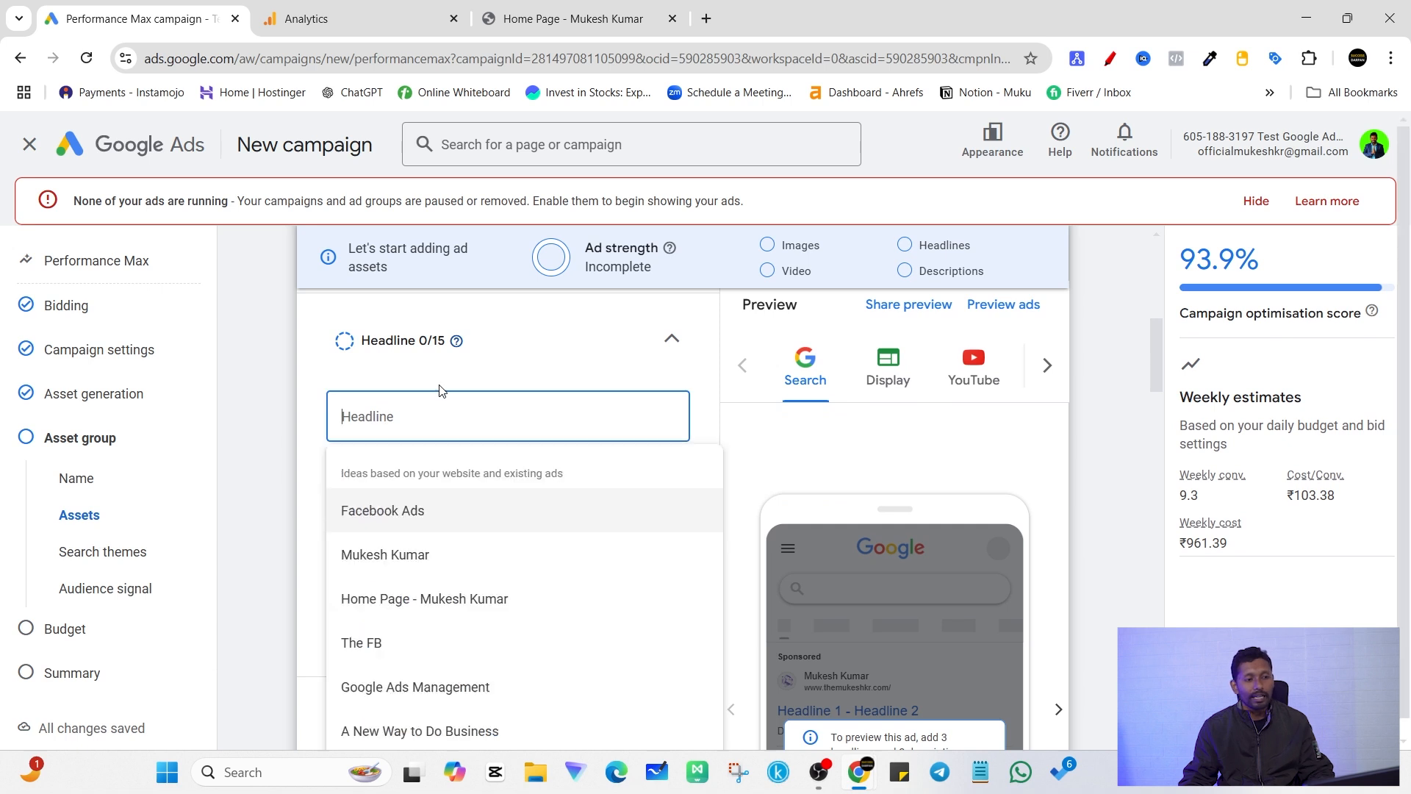
pyautogui.click(434, 507)
pyautogui.click(435, 490)
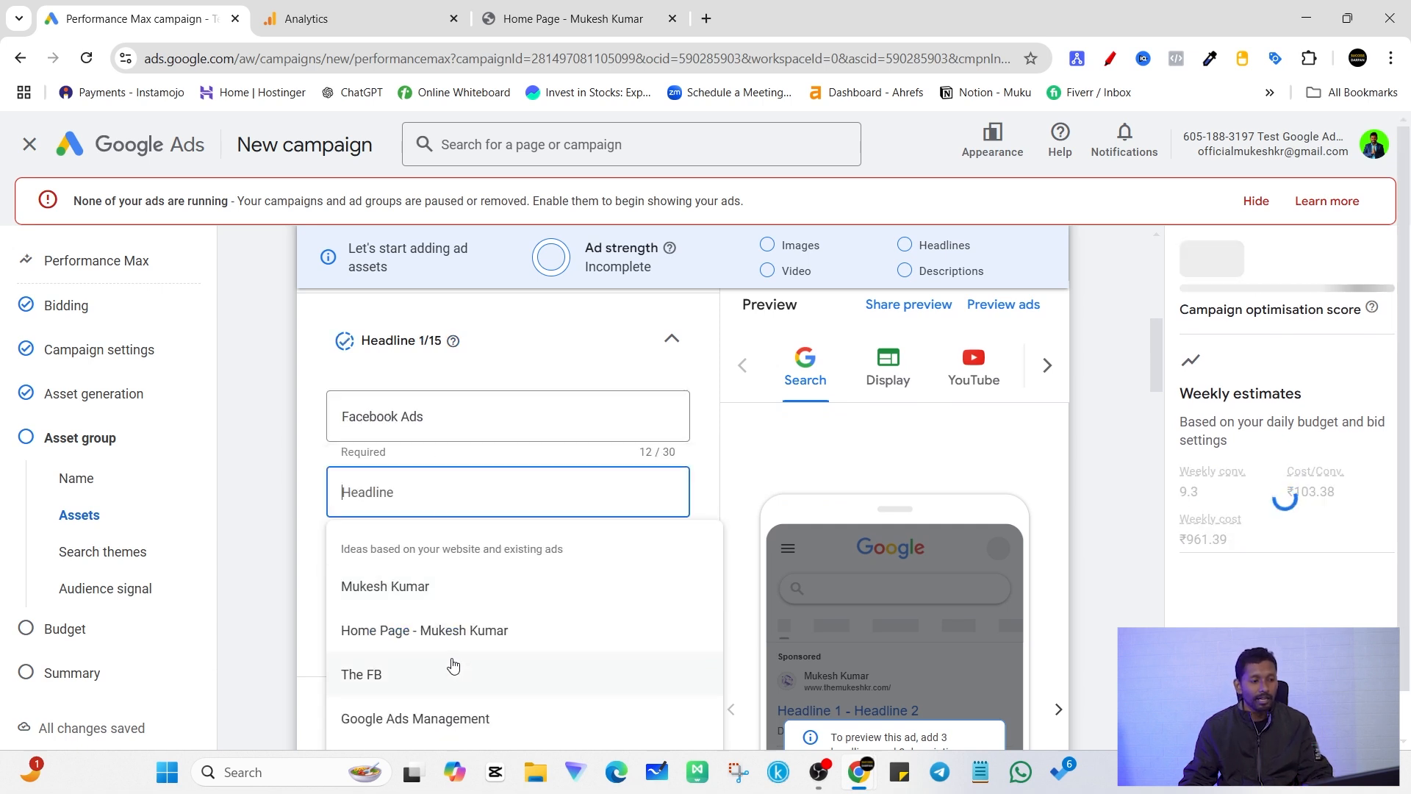
pyautogui.click(460, 730)
pyautogui.click(454, 572)
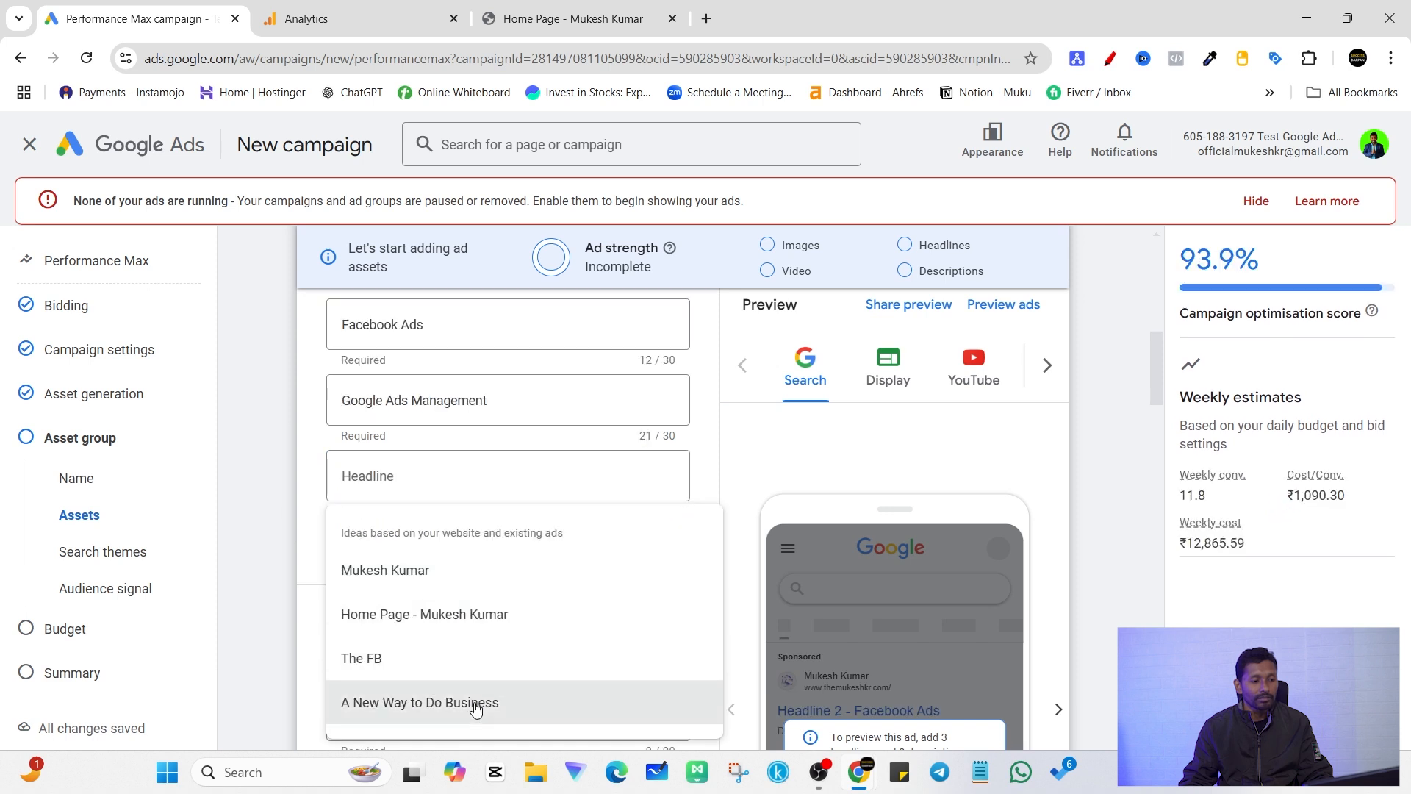
pyautogui.click(479, 712)
pyautogui.scroll(1, 274, 485)
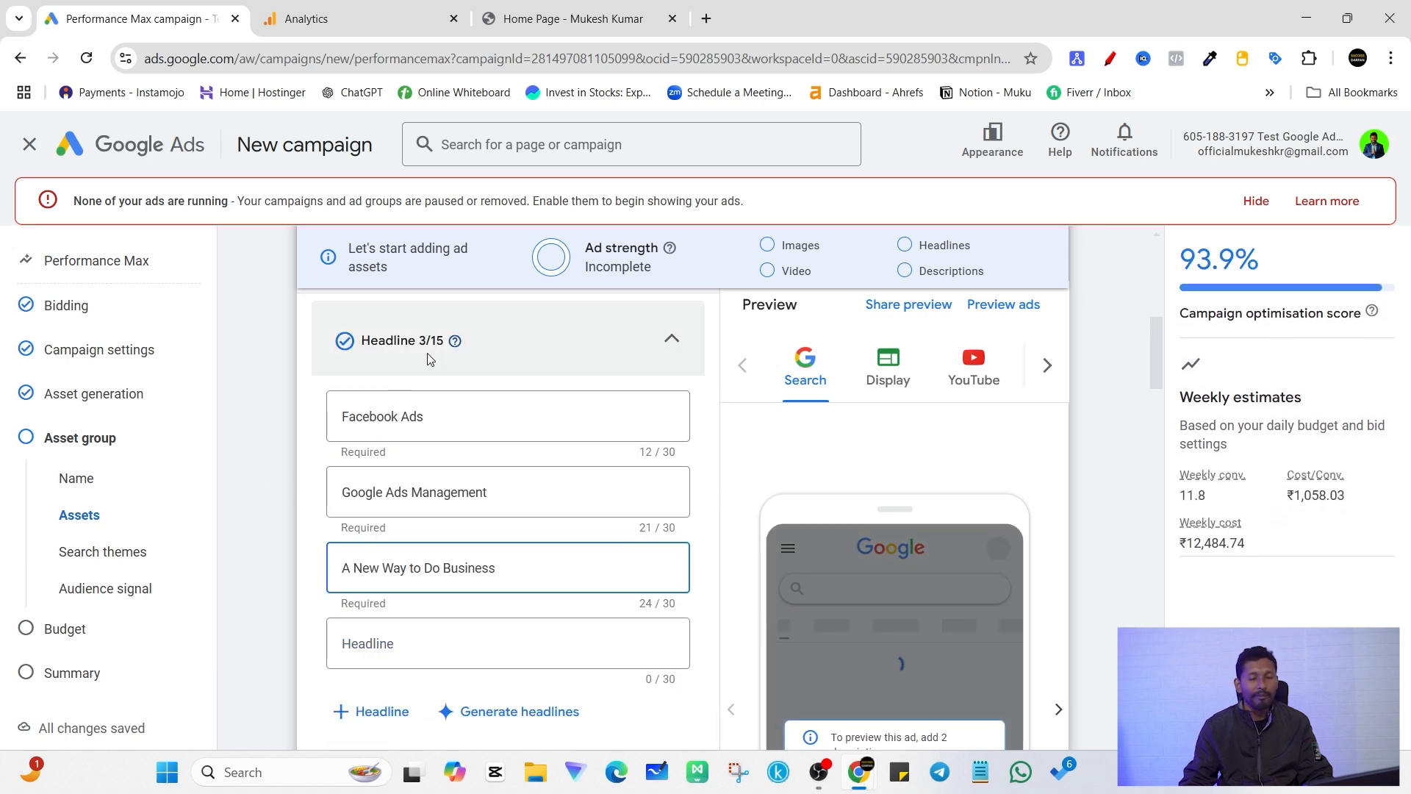
pyautogui.scroll(-1, 536, 435)
pyautogui.scroll(2, 624, 379)
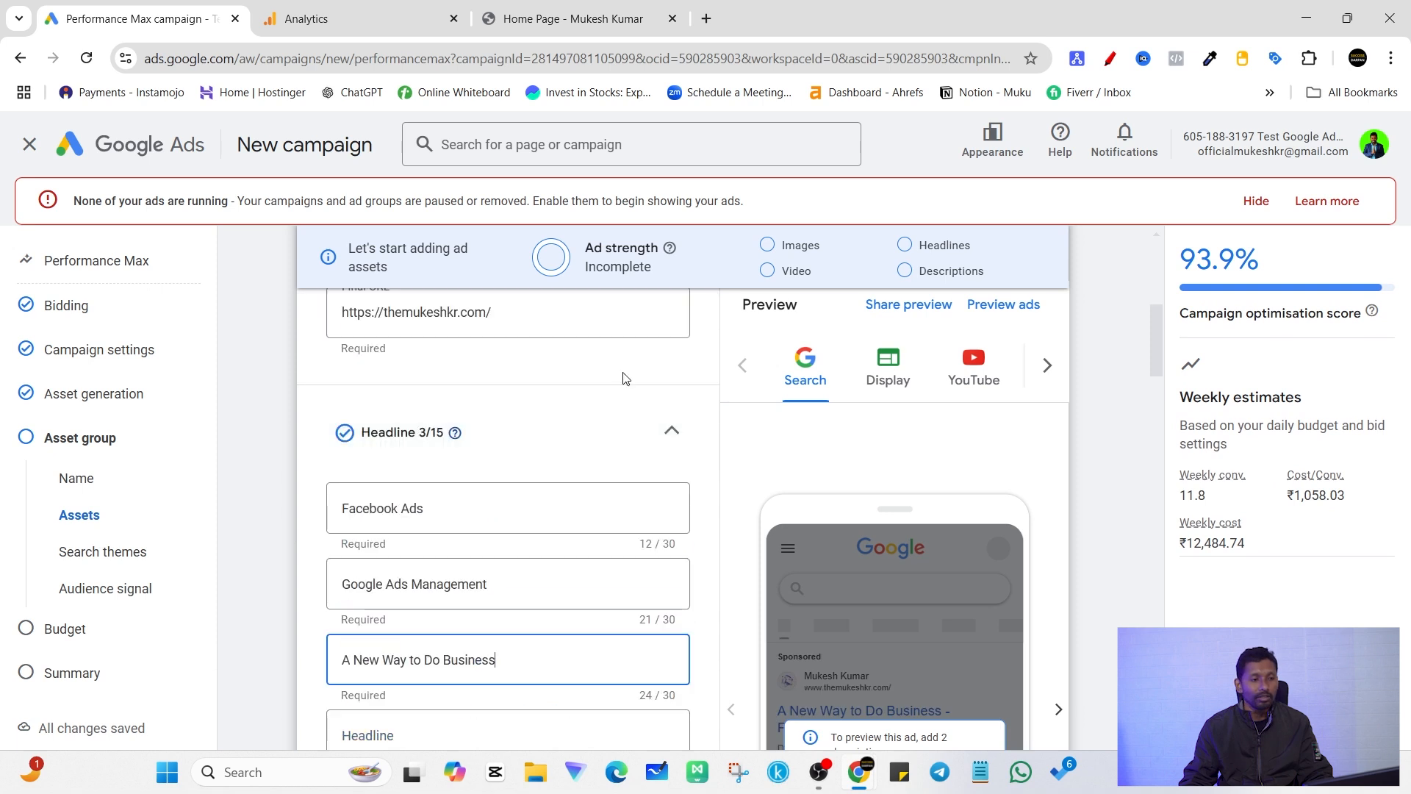
pyautogui.click(641, 424)
# Step: Enter "Google Ads" as the long headline and collapse the long headlines section
pyautogui.scroll(-2, 513, 473)
pyautogui.click(510, 426)
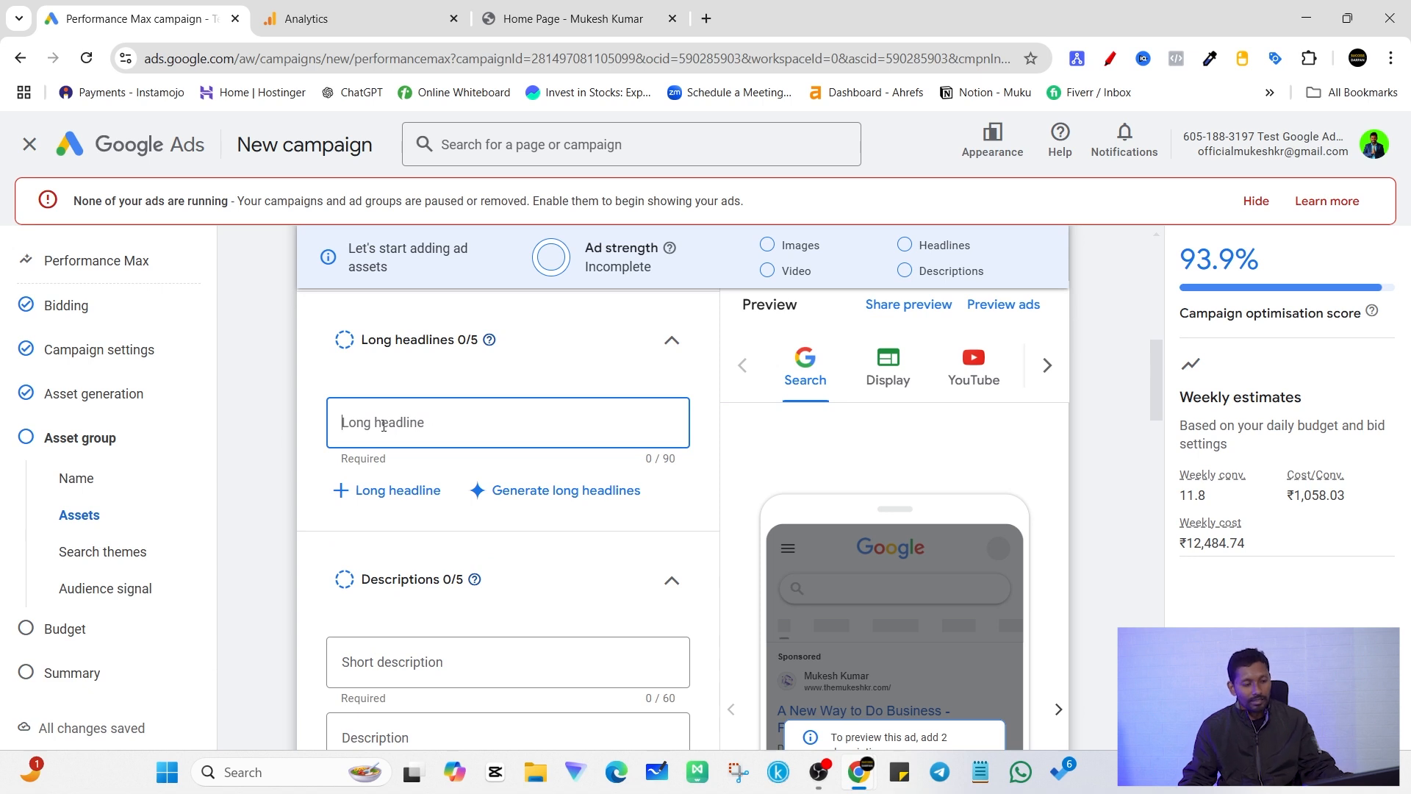
pyautogui.write('Google')
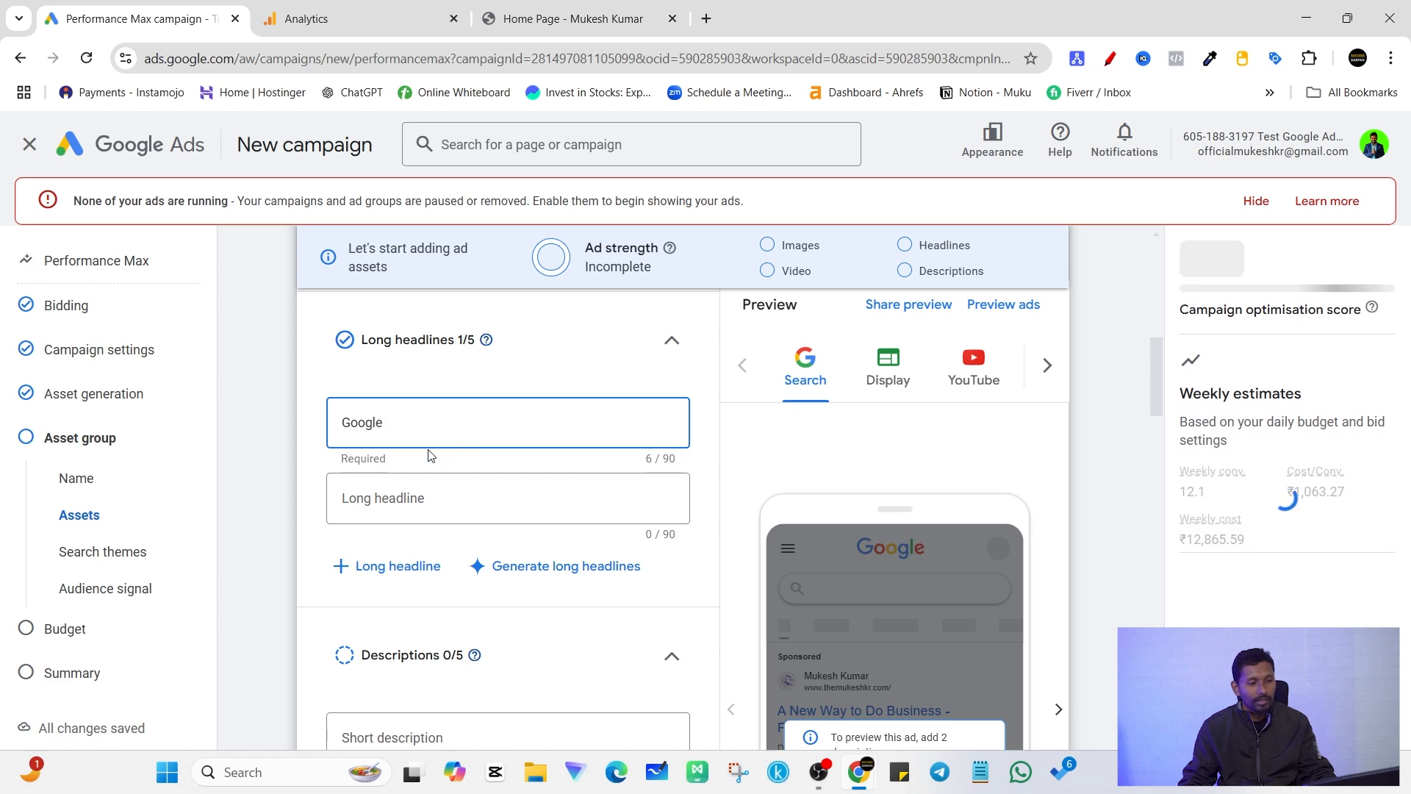
pyautogui.write(' Add')
pyautogui.press('BackSpace')
pyautogui.write('s')
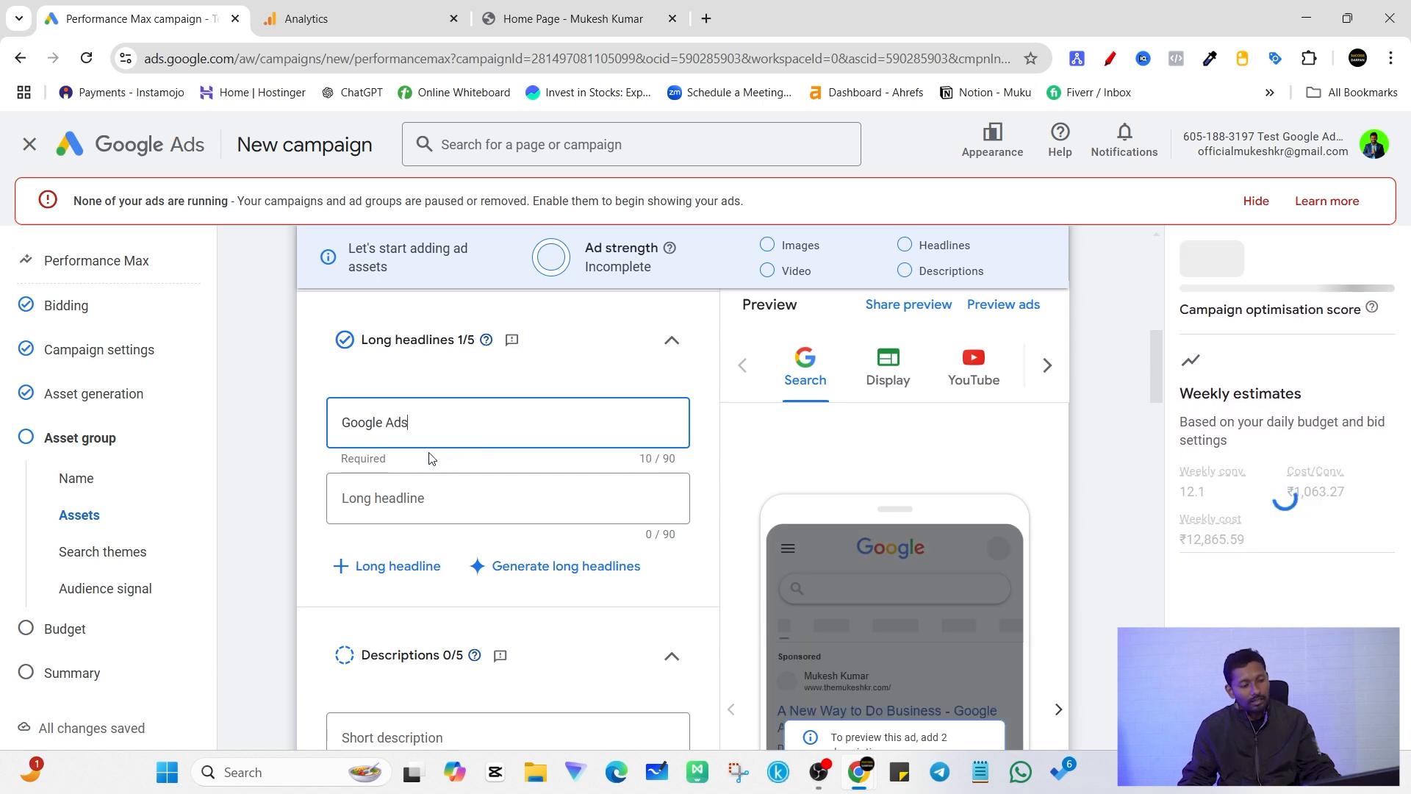
pyautogui.click(557, 352)
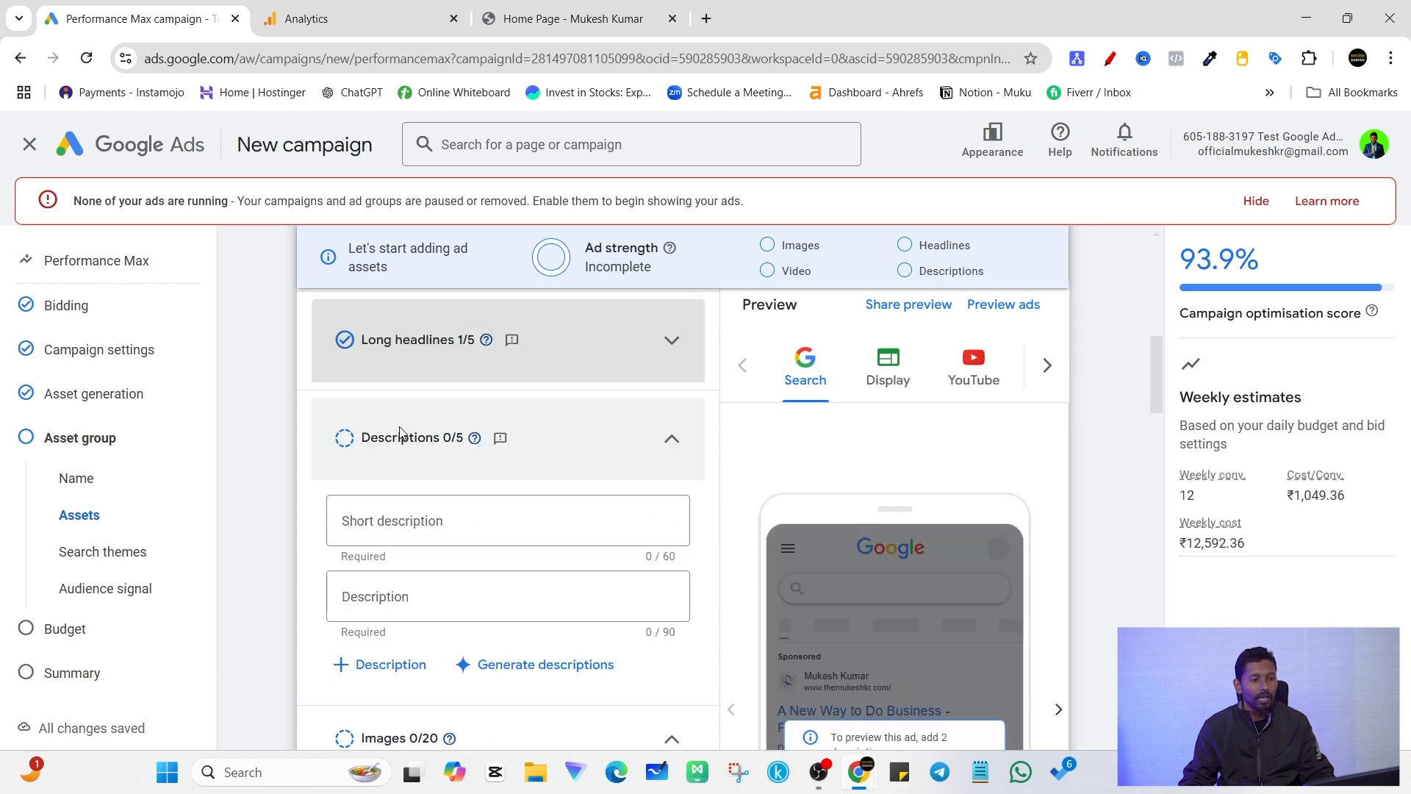
# Step: Fill in the suggested descriptions "Facebook & Google Ads Management for Your Business!" and "Our Services: FB Ads Account Setup & Pixel/Conversion API Setup"
pyautogui.scroll(-1, 505, 489)
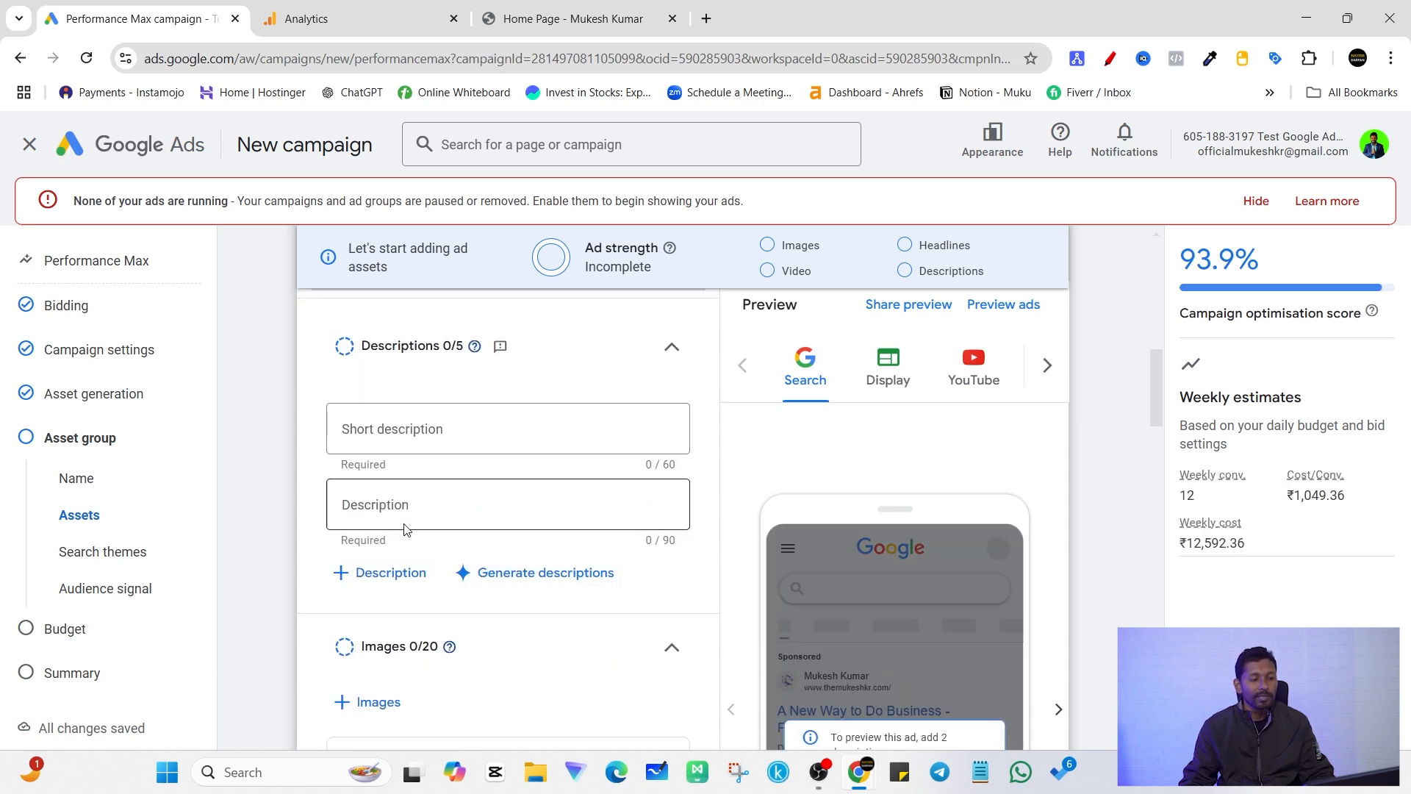
pyautogui.scroll(2, 406, 518)
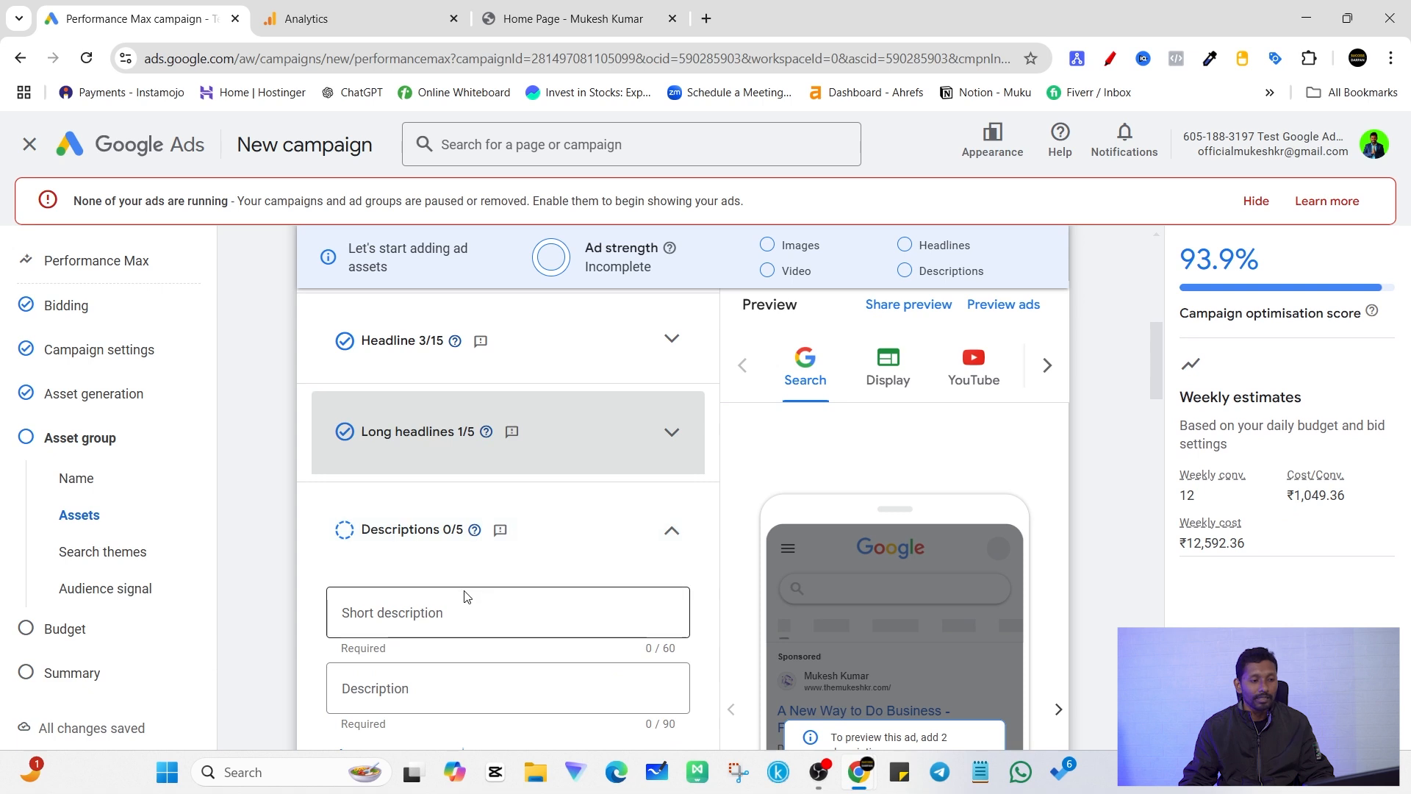
pyautogui.scroll(-1, 492, 438)
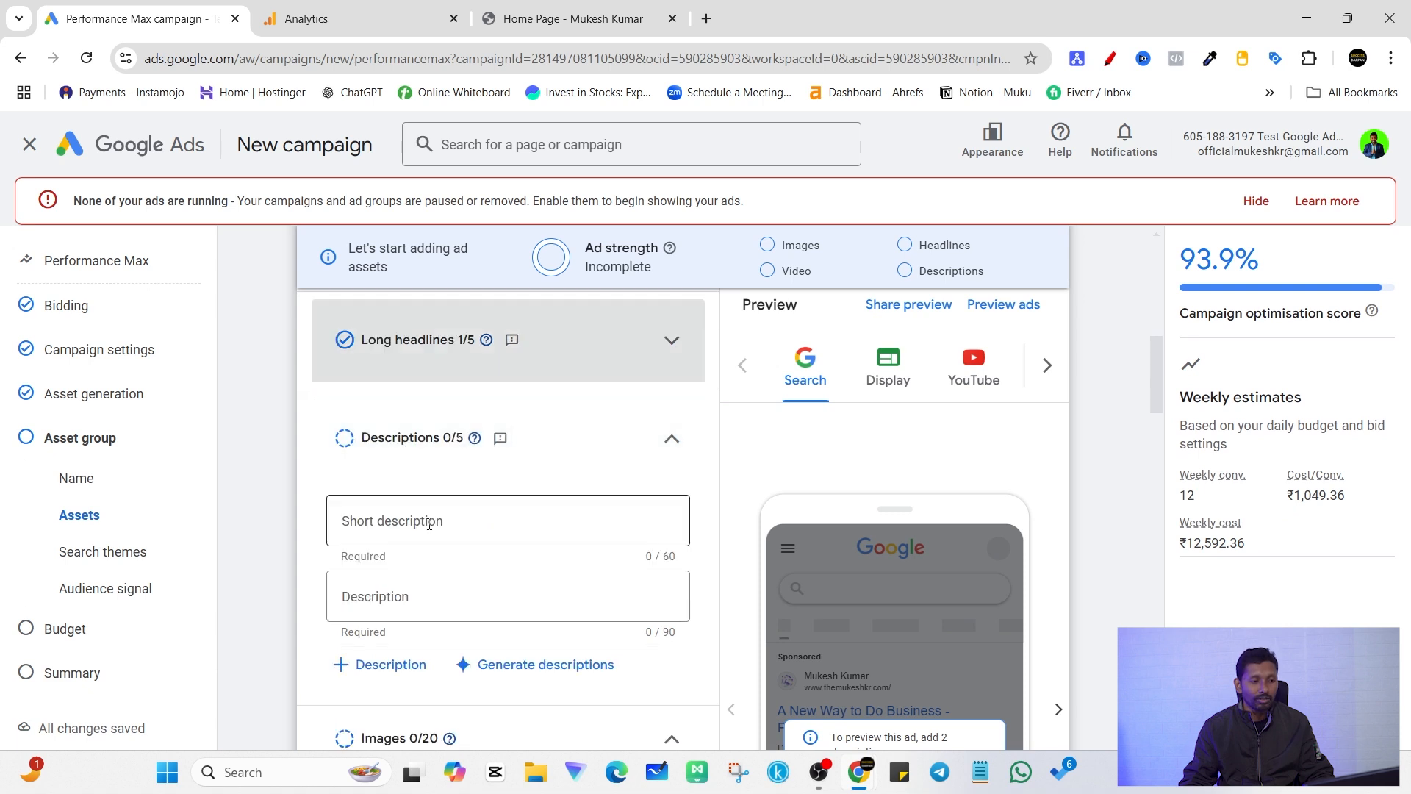
pyautogui.scroll(-2, 430, 515)
pyautogui.click(420, 358)
pyautogui.click(470, 432)
pyautogui.click(449, 420)
pyautogui.click(421, 501)
pyautogui.scroll(-2, 504, 526)
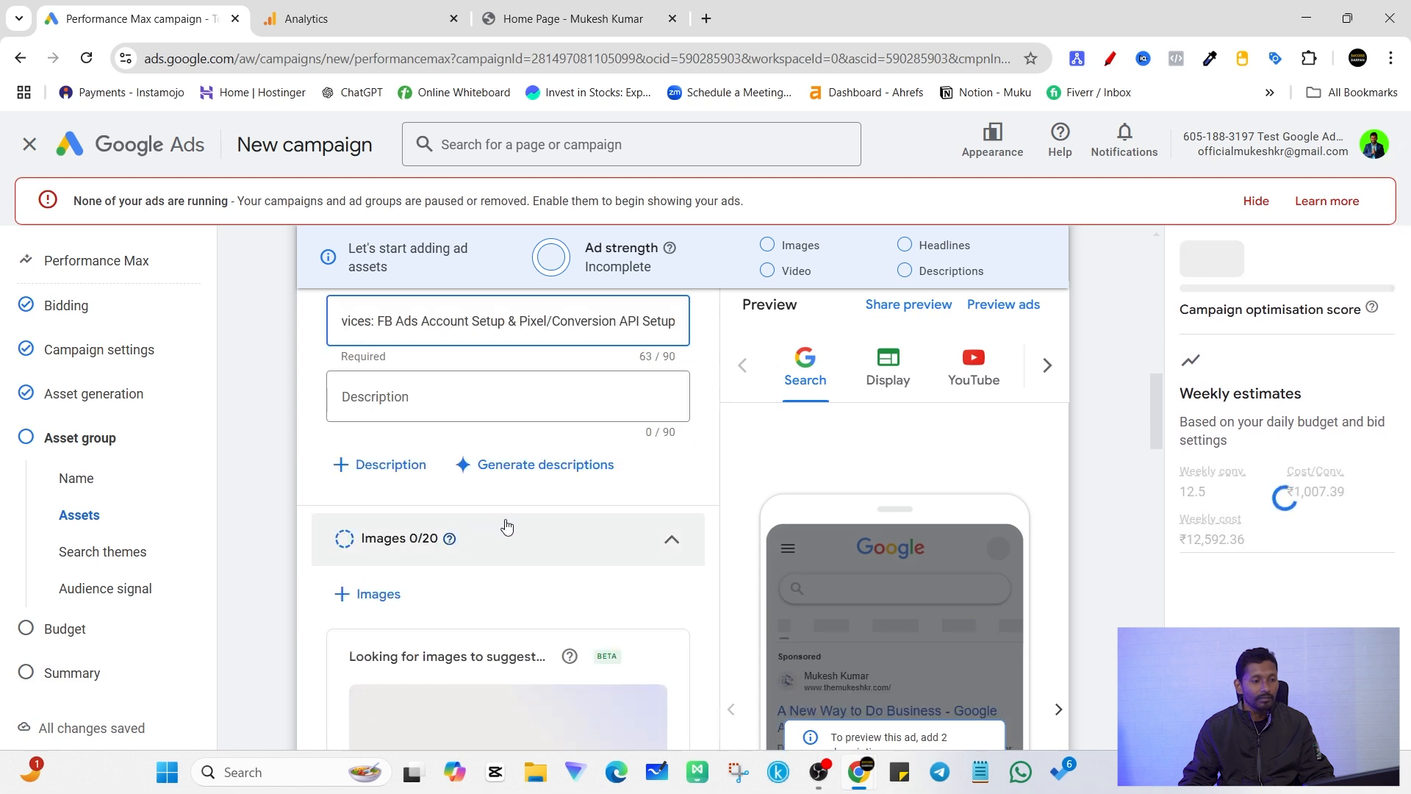
# Step: Look at the upload options for the asset group's images and close the image picker without adding any
pyautogui.scroll(-1, 697, 472)
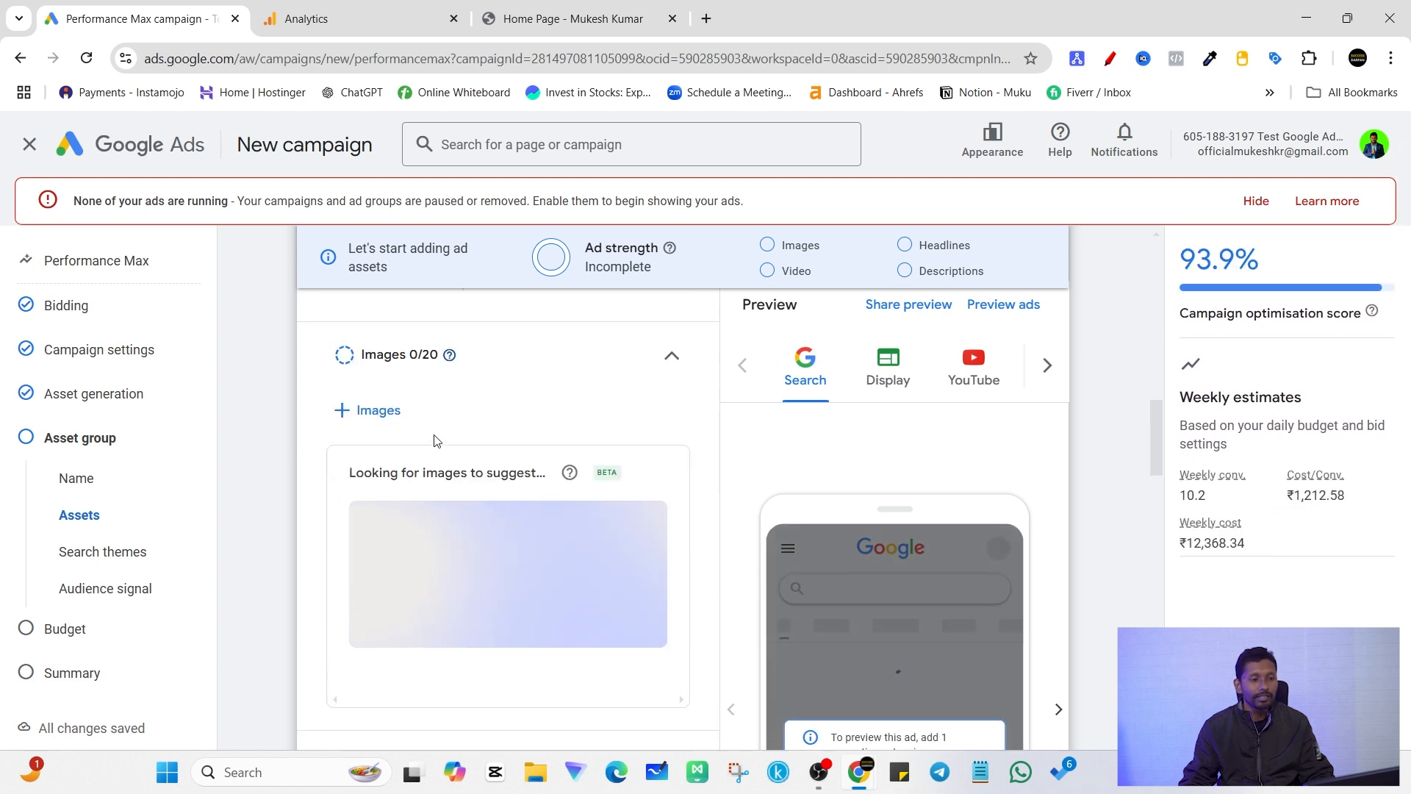
pyautogui.scroll(1, 441, 444)
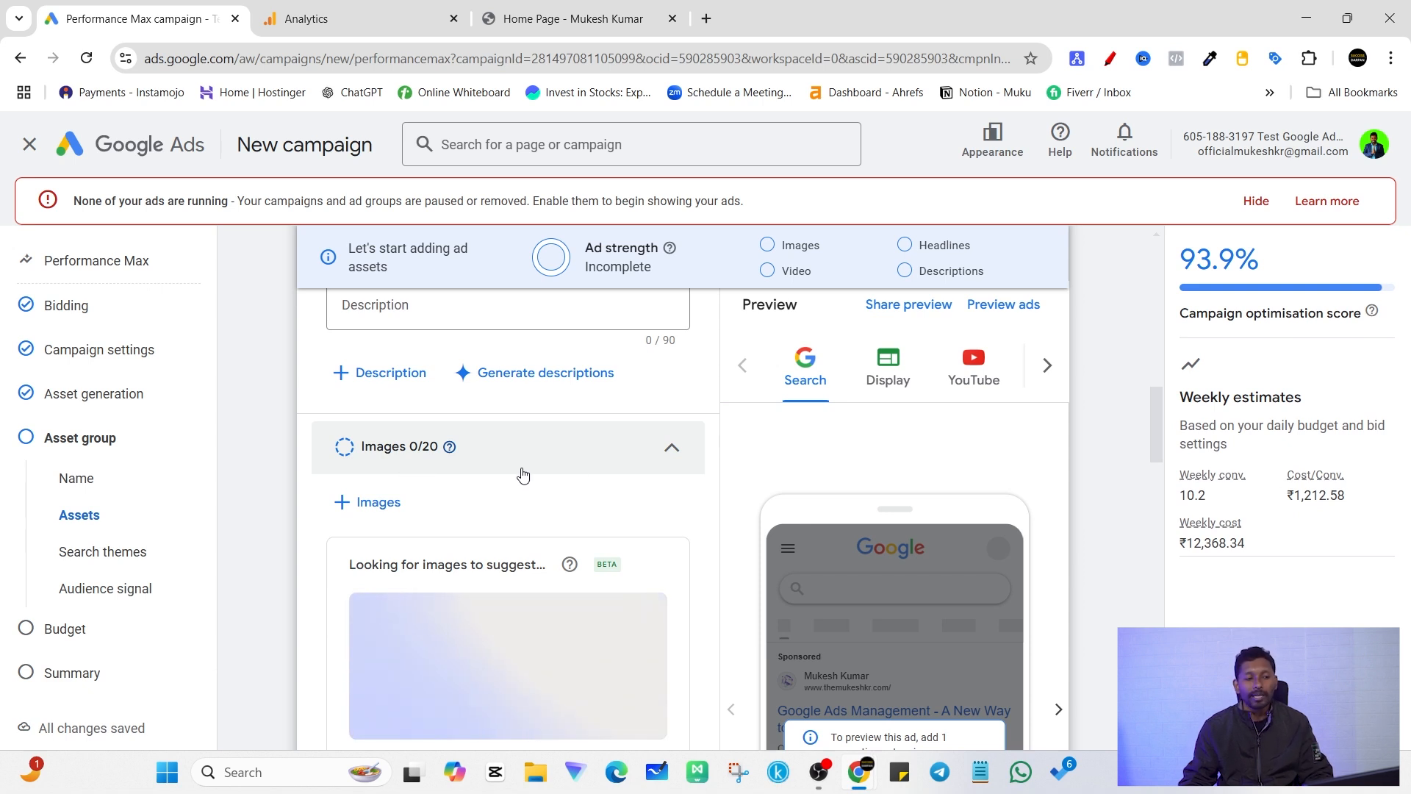
pyautogui.click(397, 503)
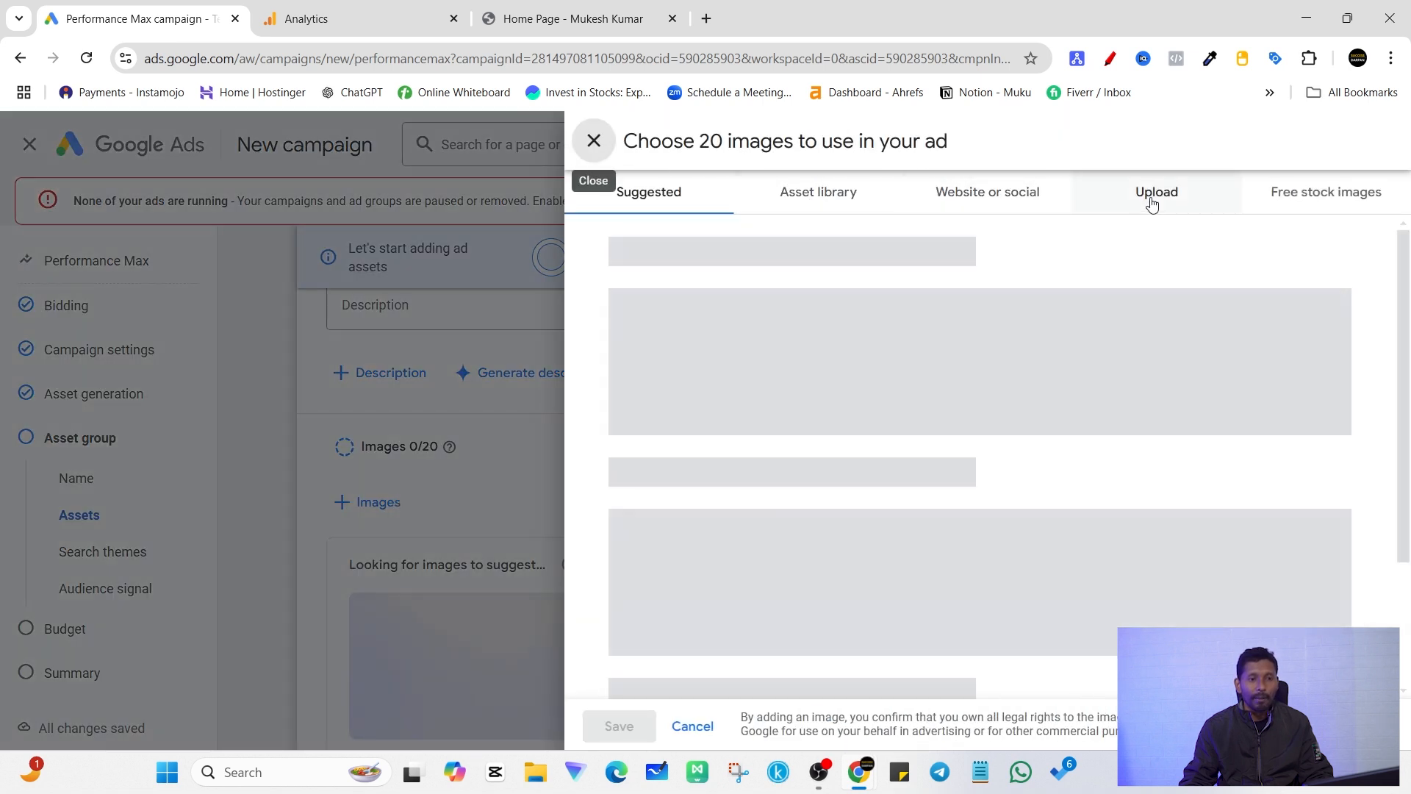
pyautogui.click(1135, 200)
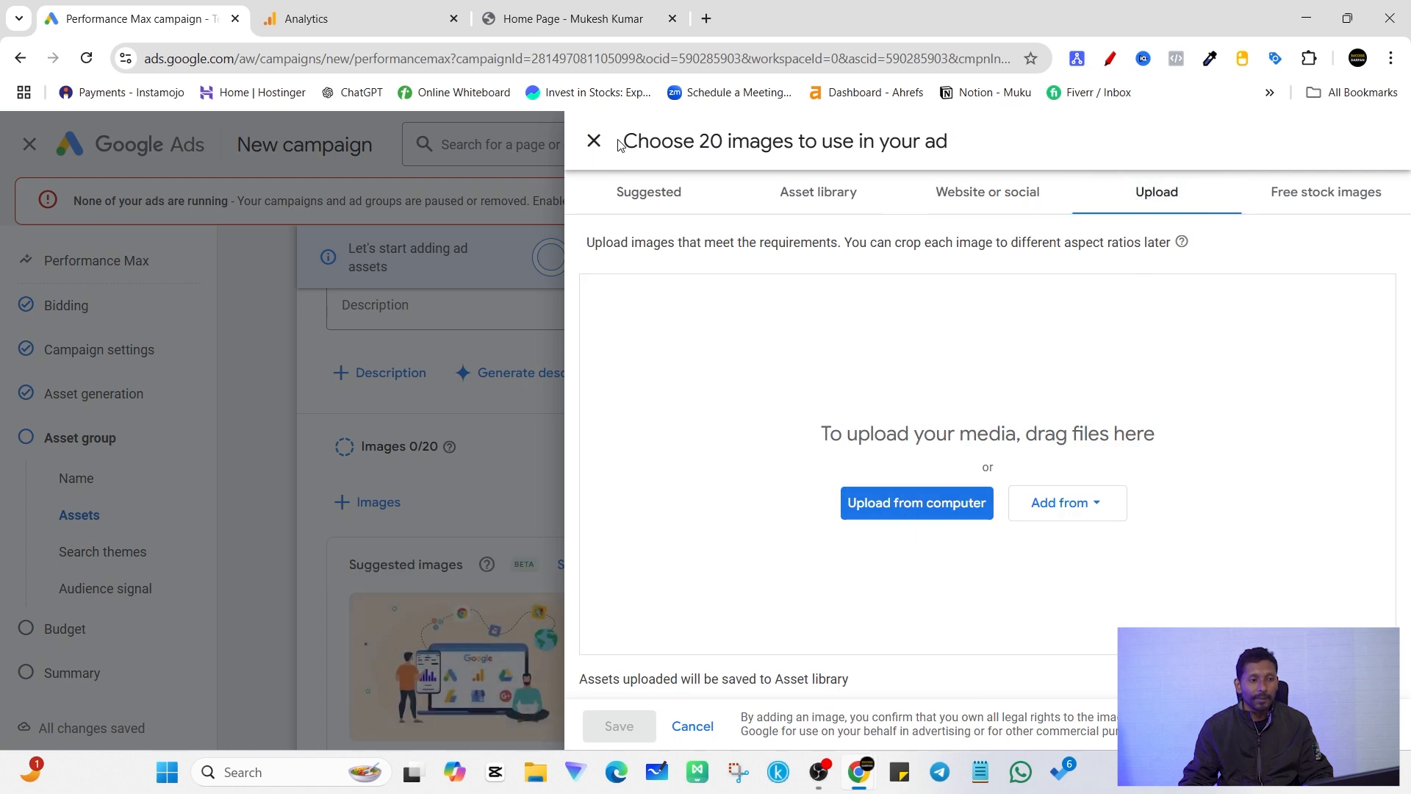
pyautogui.click(595, 140)
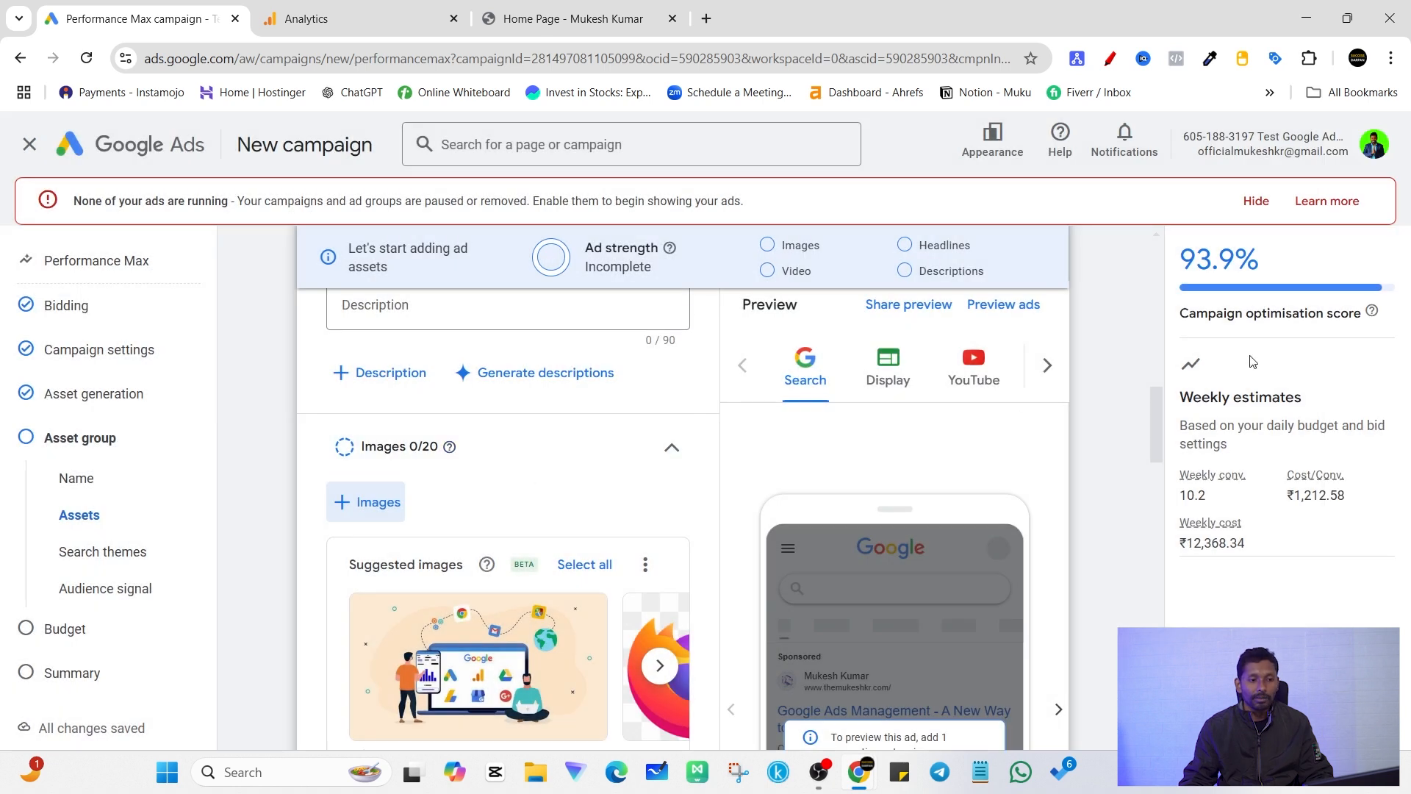
# Step: Review the asset group's logo, business name, video and call-to-action sections
pyautogui.scroll(-1, 598, 505)
pyautogui.scroll(-3, 596, 543)
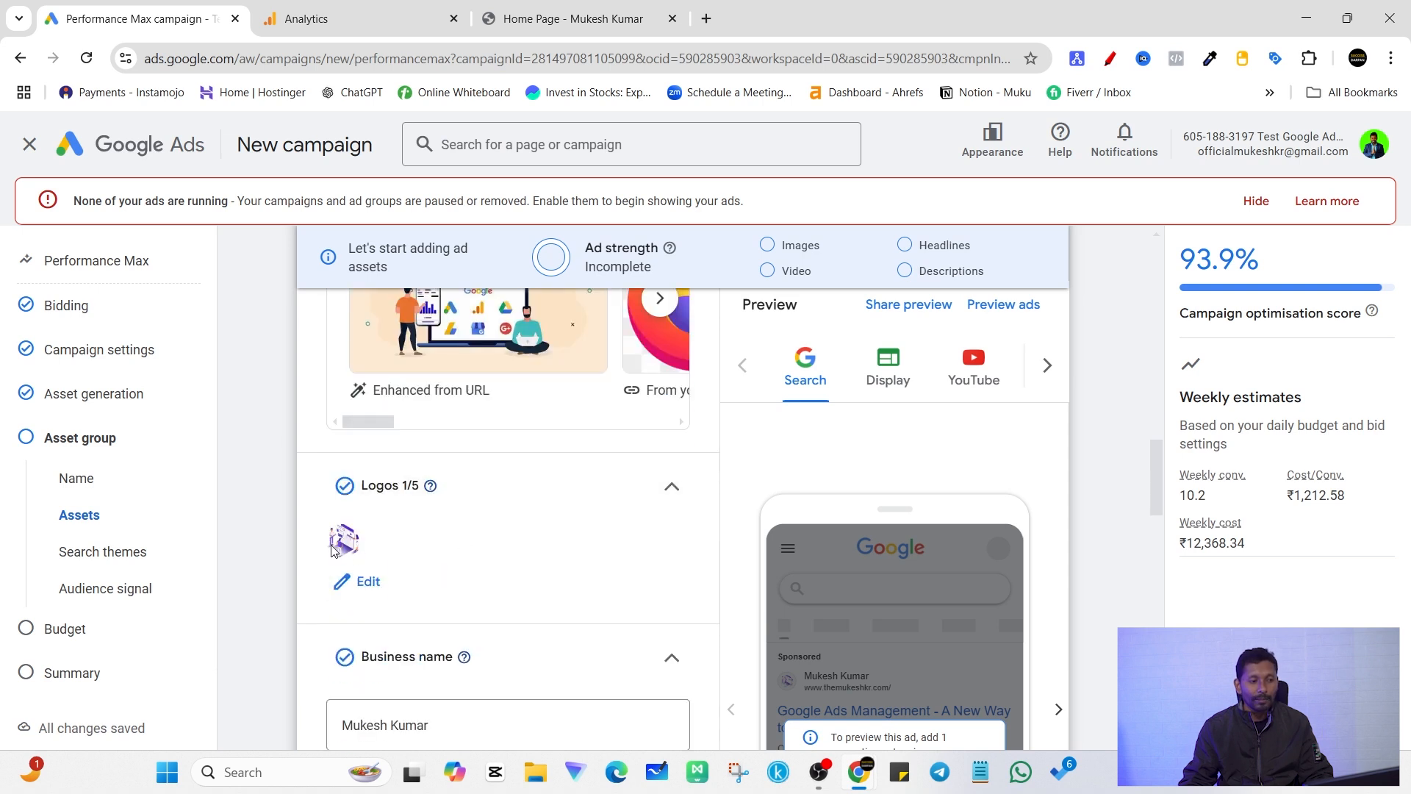
pyautogui.scroll(-3, 379, 553)
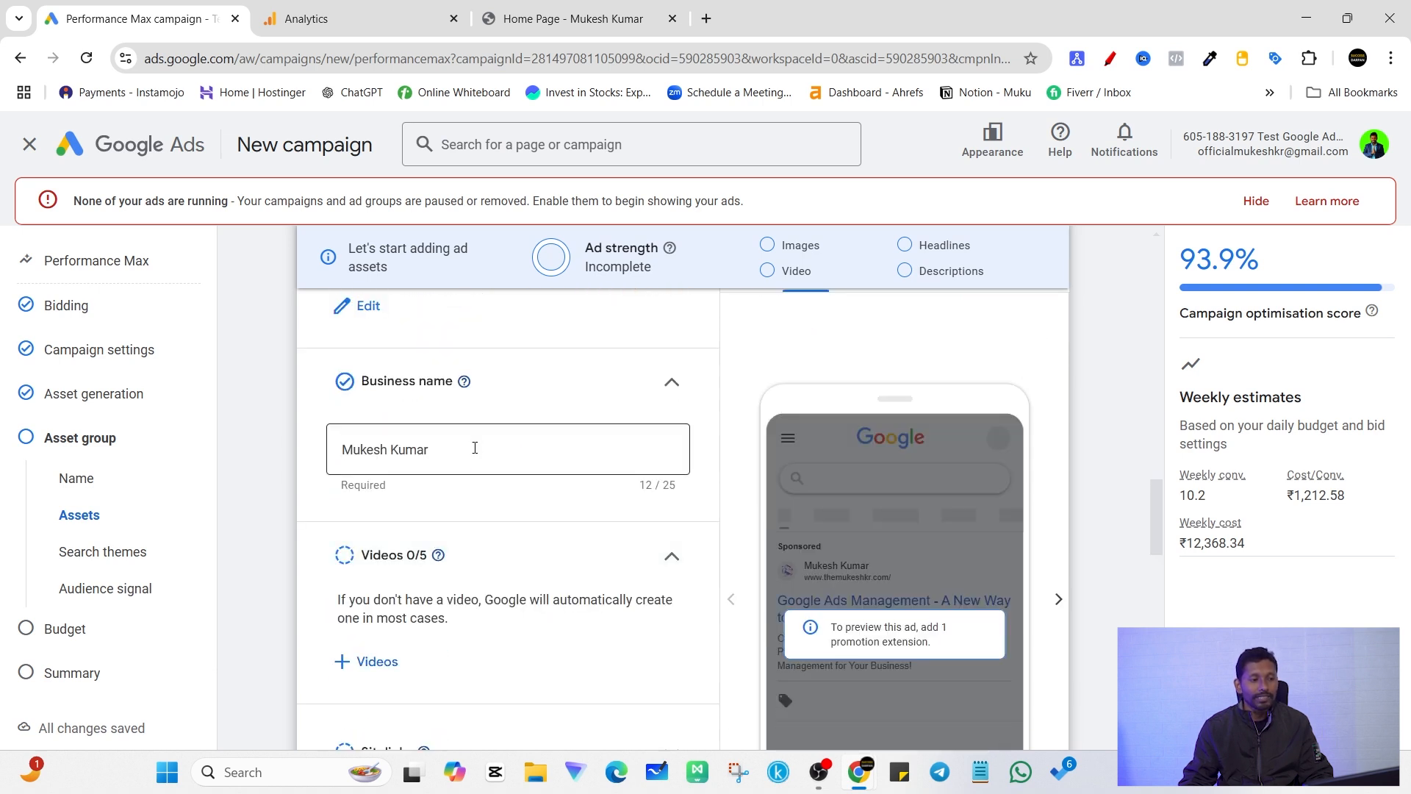
pyautogui.scroll(-2, 455, 475)
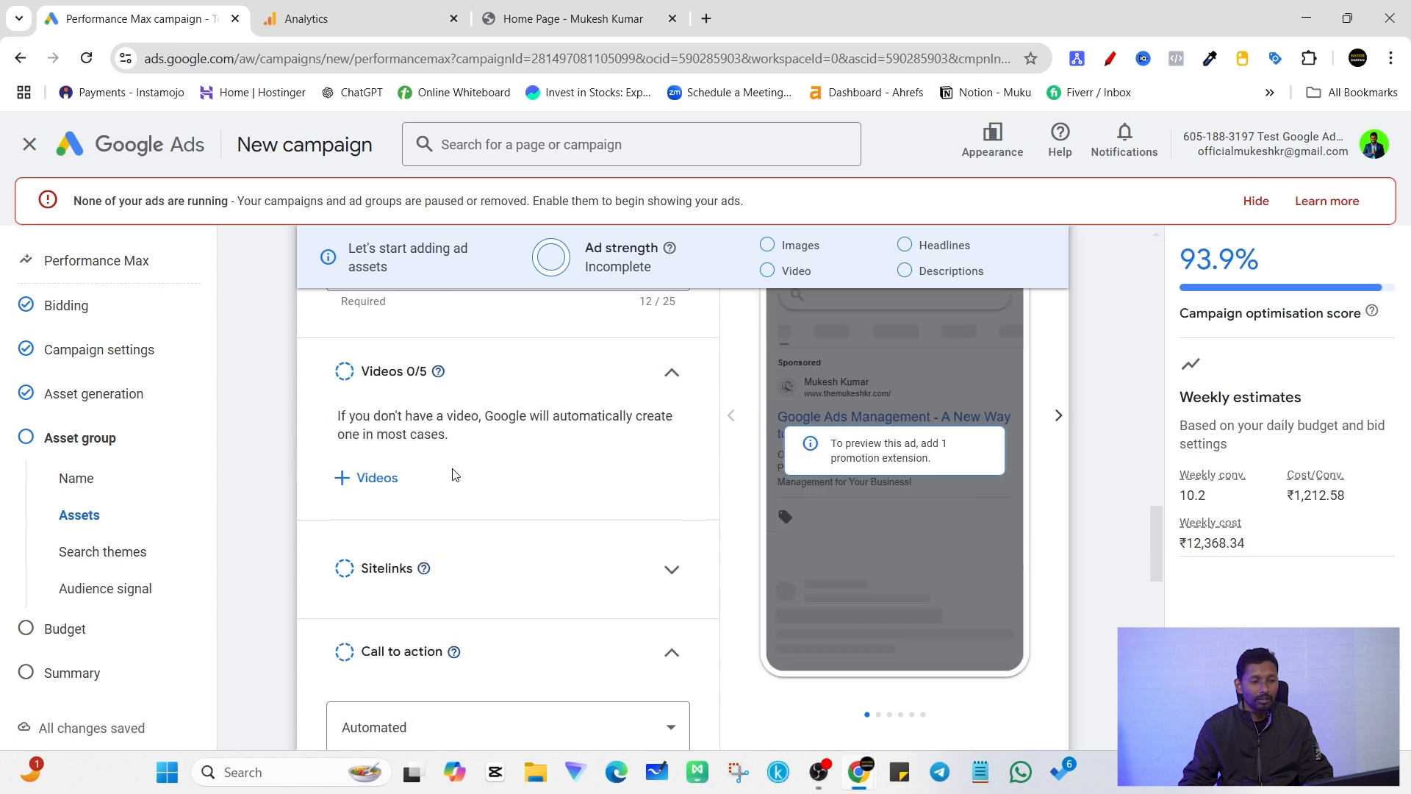
pyautogui.scroll(2, 470, 412)
pyautogui.scroll(-2, 478, 498)
pyautogui.scroll(1, 558, 408)
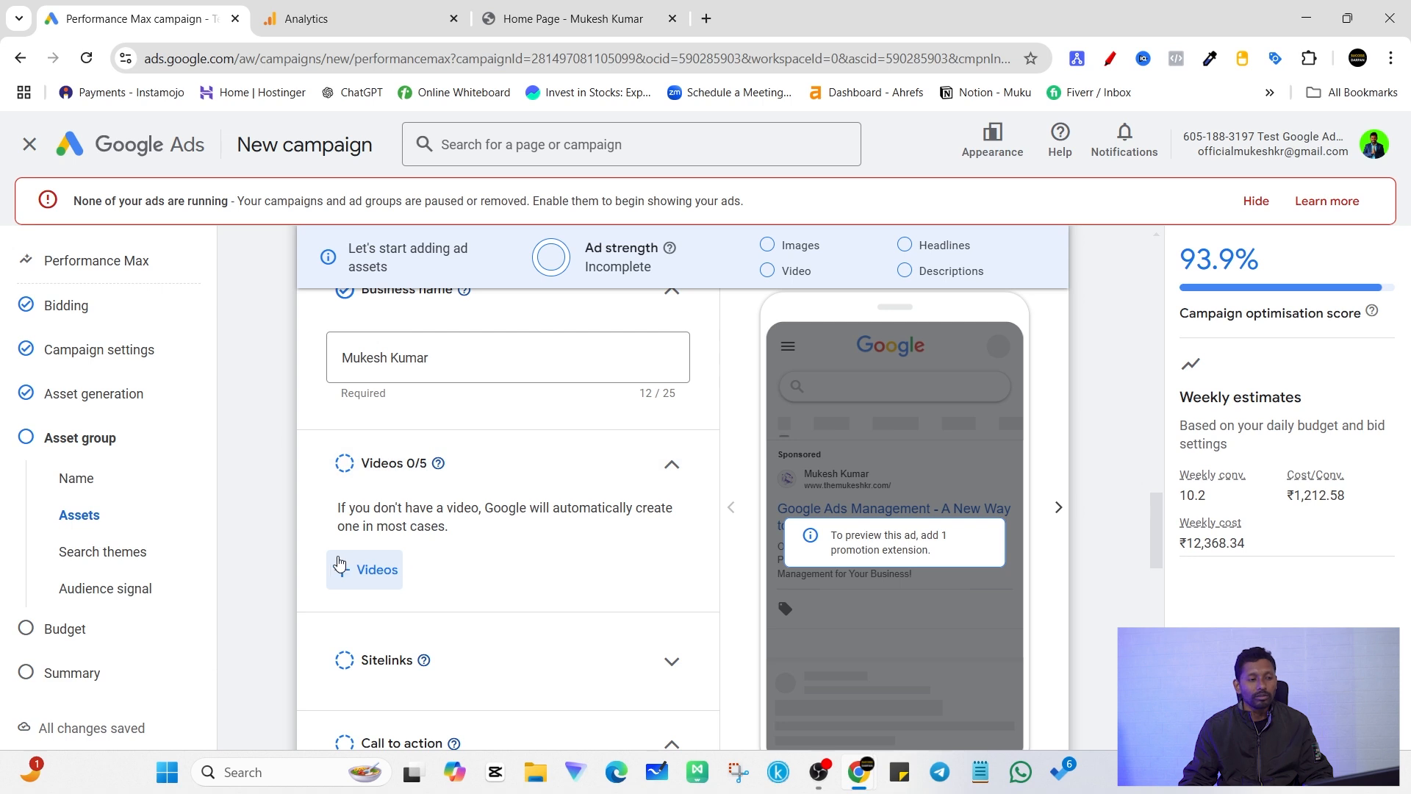
pyautogui.scroll(-2, 429, 502)
pyautogui.scroll(2, 429, 502)
pyautogui.scroll(-3, 566, 548)
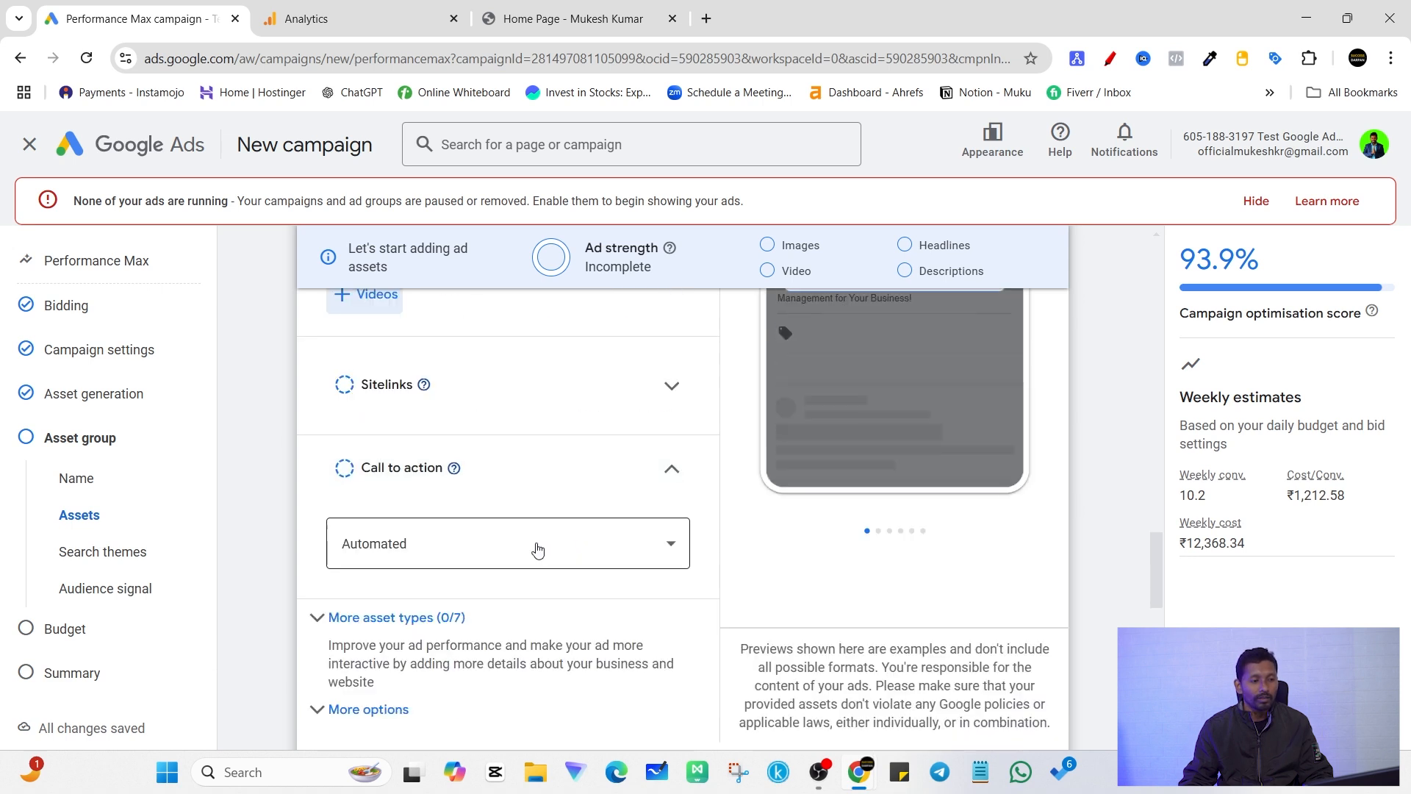
pyautogui.scroll(2, 431, 416)
pyautogui.scroll(-2, 514, 447)
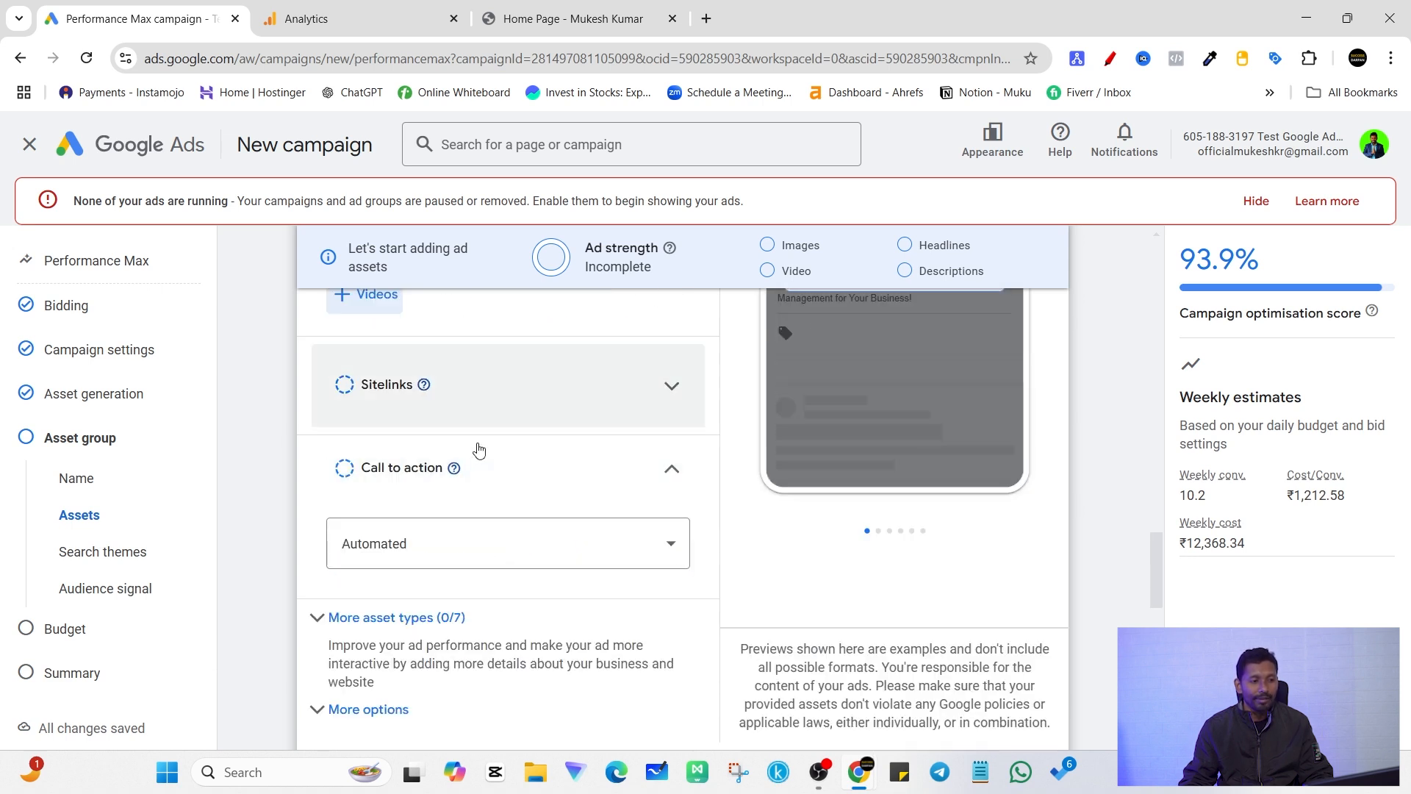
# Step: Examine the recommended sitelink slots and collapse the sitelinks section without adding any
pyautogui.click(672, 389)
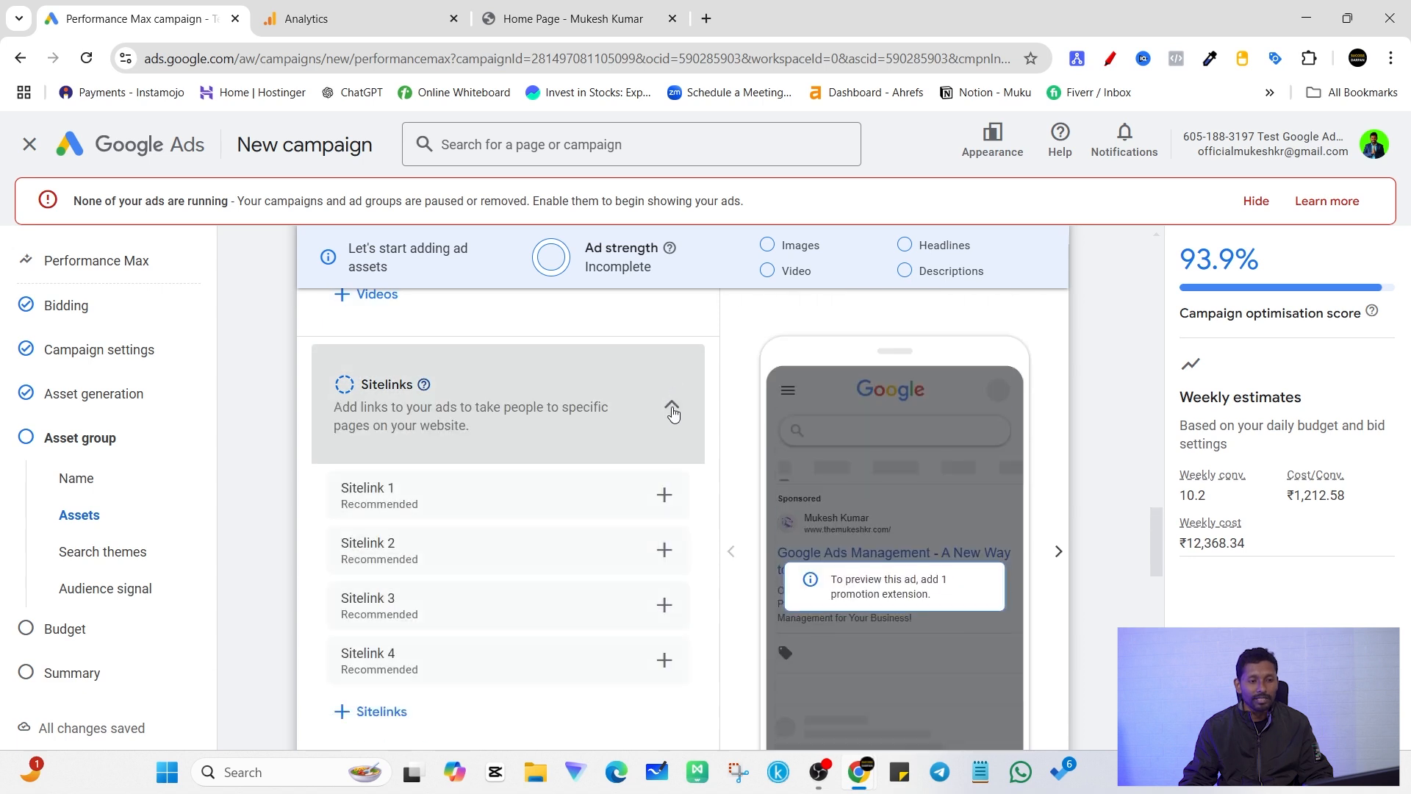
pyautogui.click(673, 410)
pyautogui.scroll(1, 490, 513)
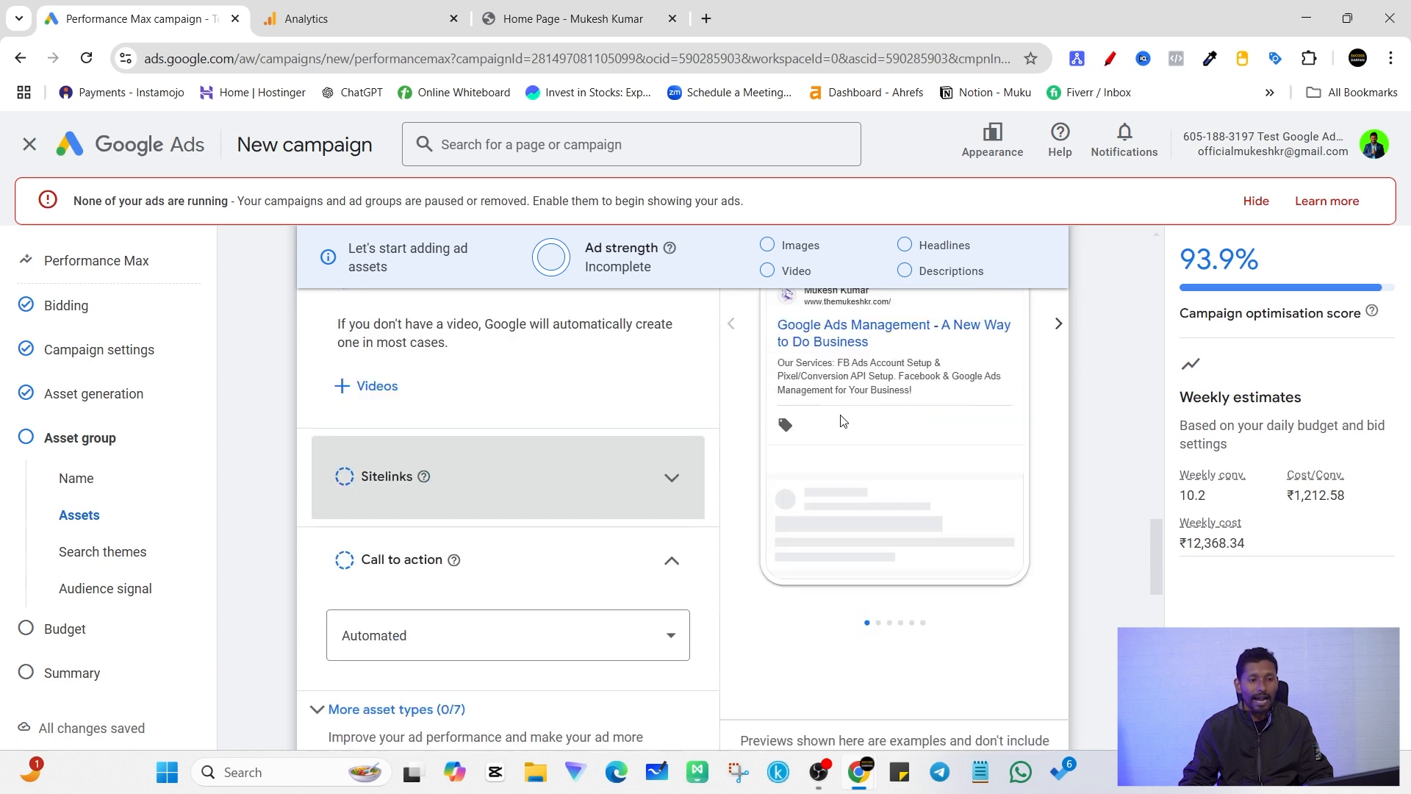
pyautogui.click(673, 479)
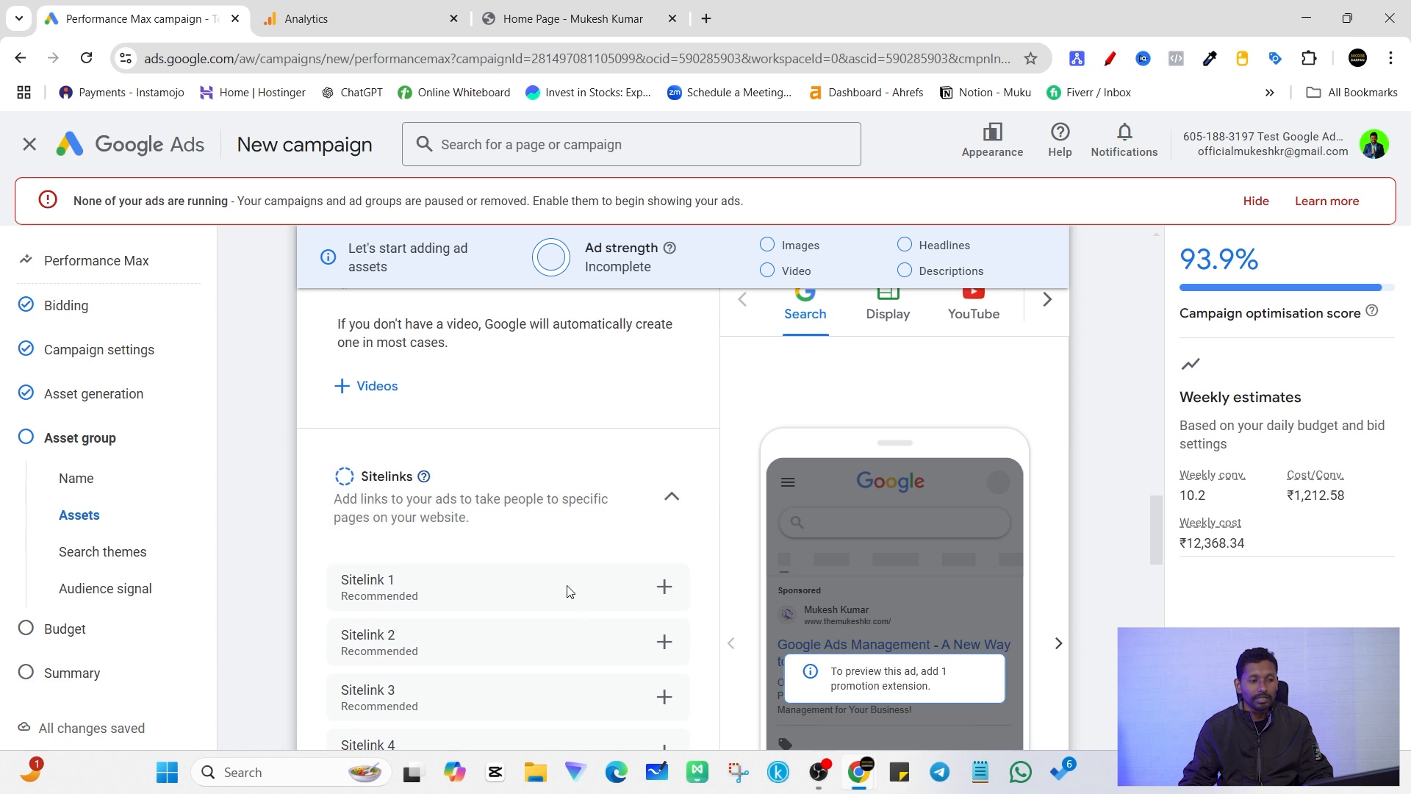
pyautogui.scroll(-1, 683, 506)
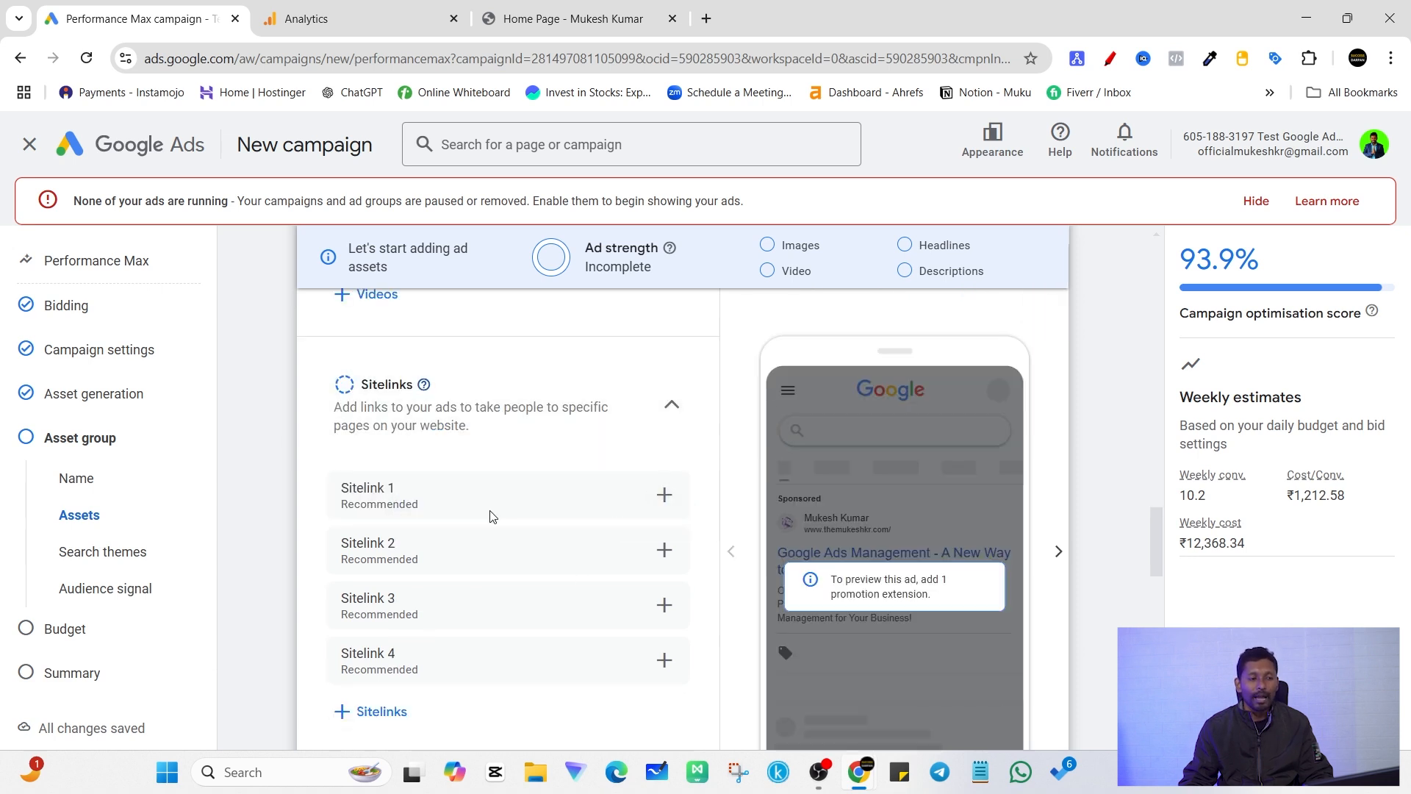
pyautogui.click(672, 405)
pyautogui.scroll(-1, 609, 461)
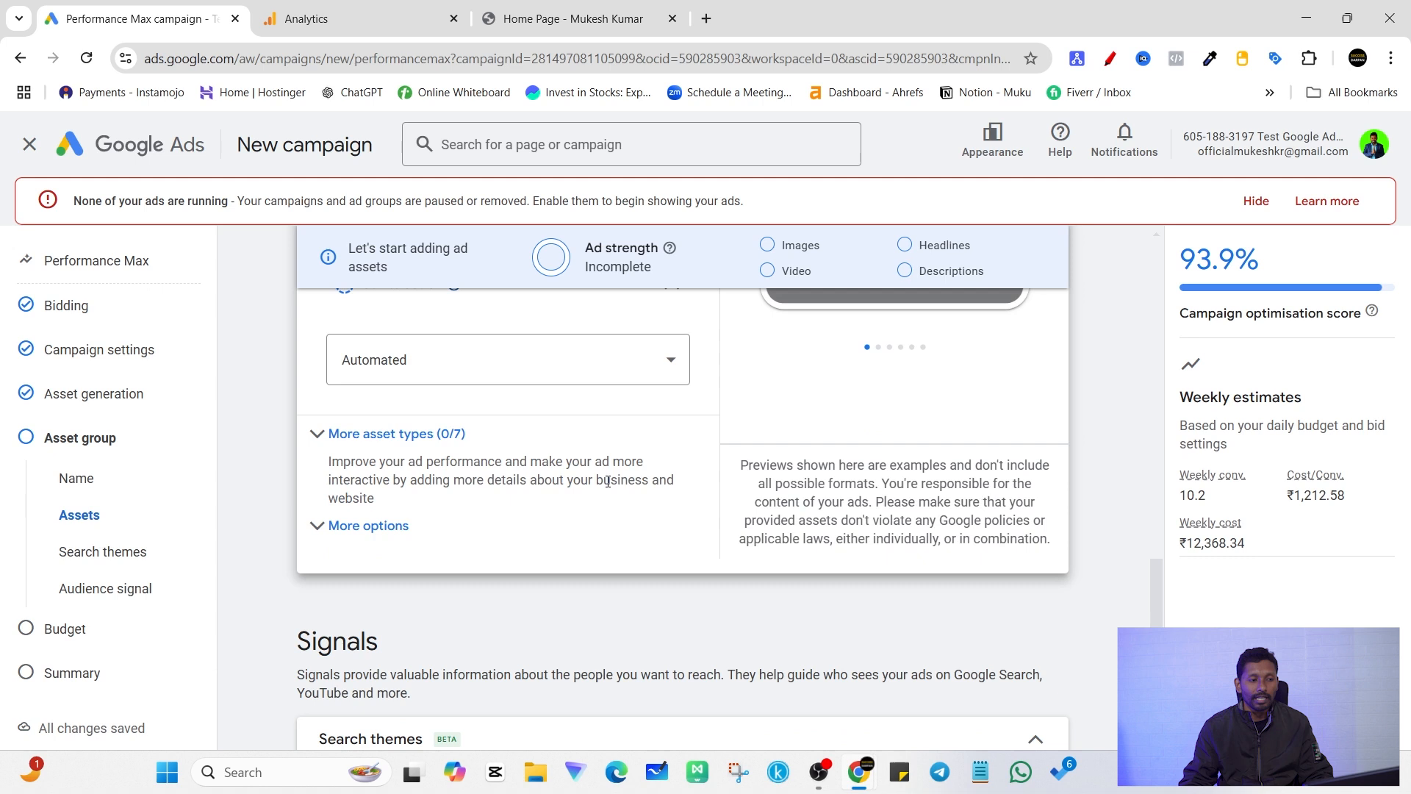
pyautogui.scroll(2, 492, 450)
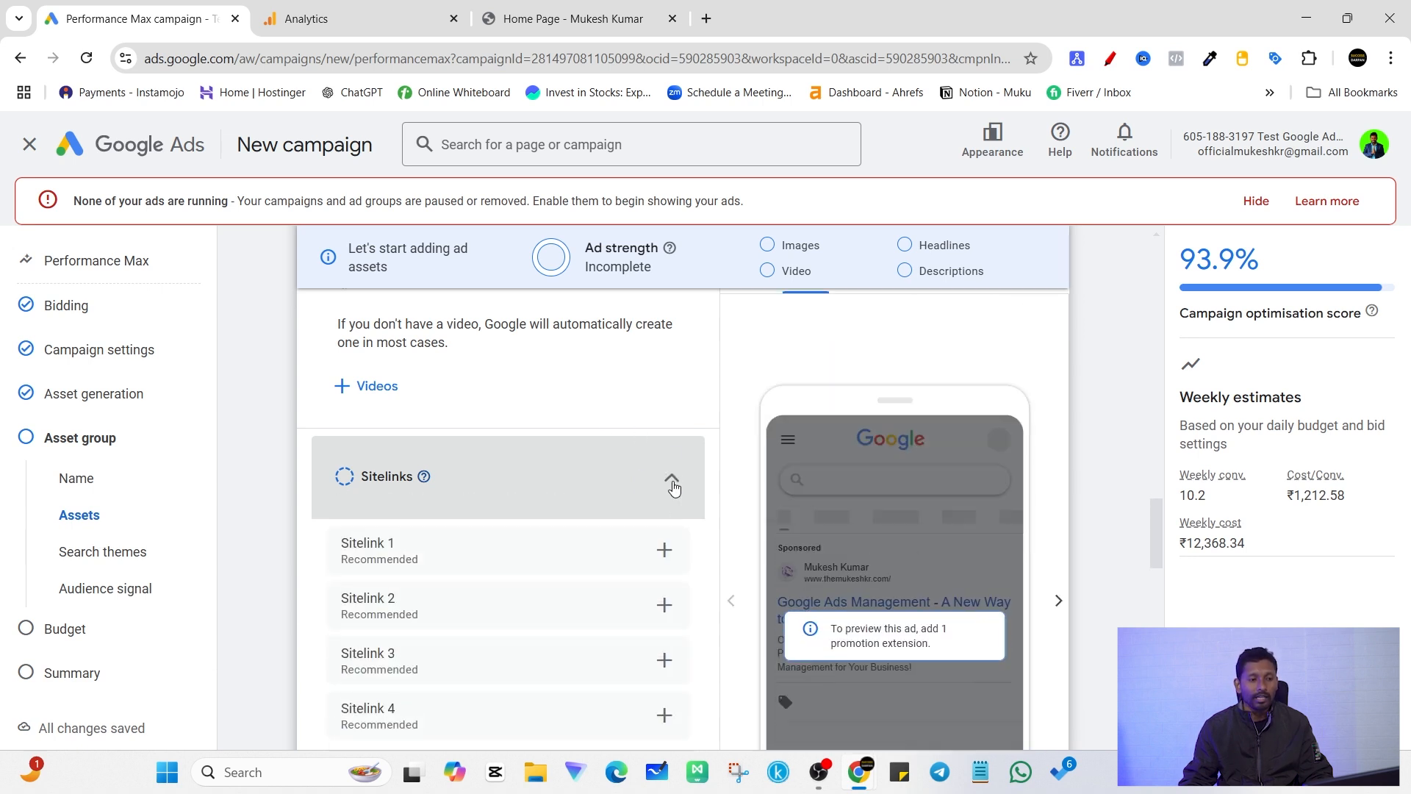
pyautogui.click(673, 484)
# Step: Set the asset group's call to action to "Book now" and continue to the Signals section
pyautogui.scroll(-2, 662, 507)
pyautogui.click(549, 461)
pyautogui.scroll(-2, 438, 408)
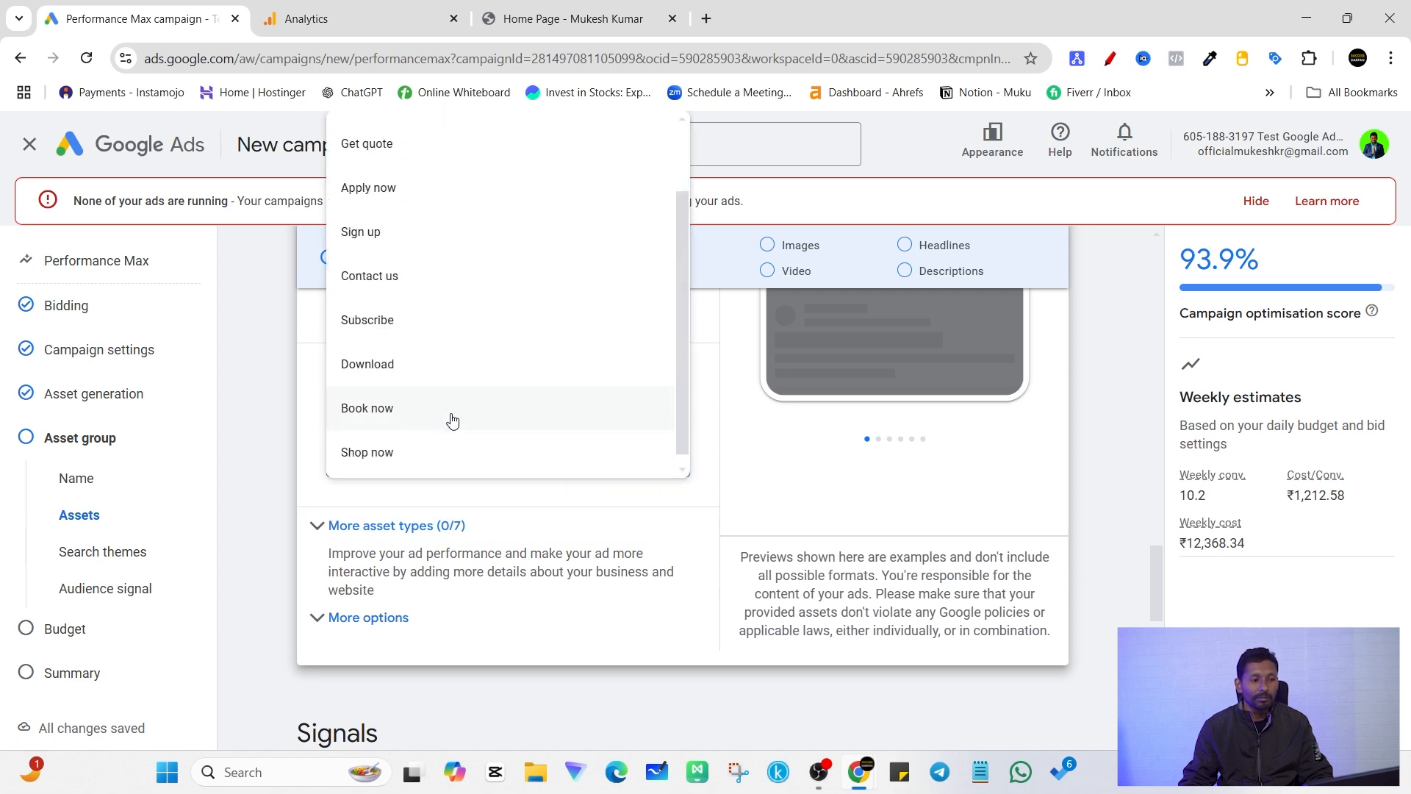
pyautogui.click(399, 408)
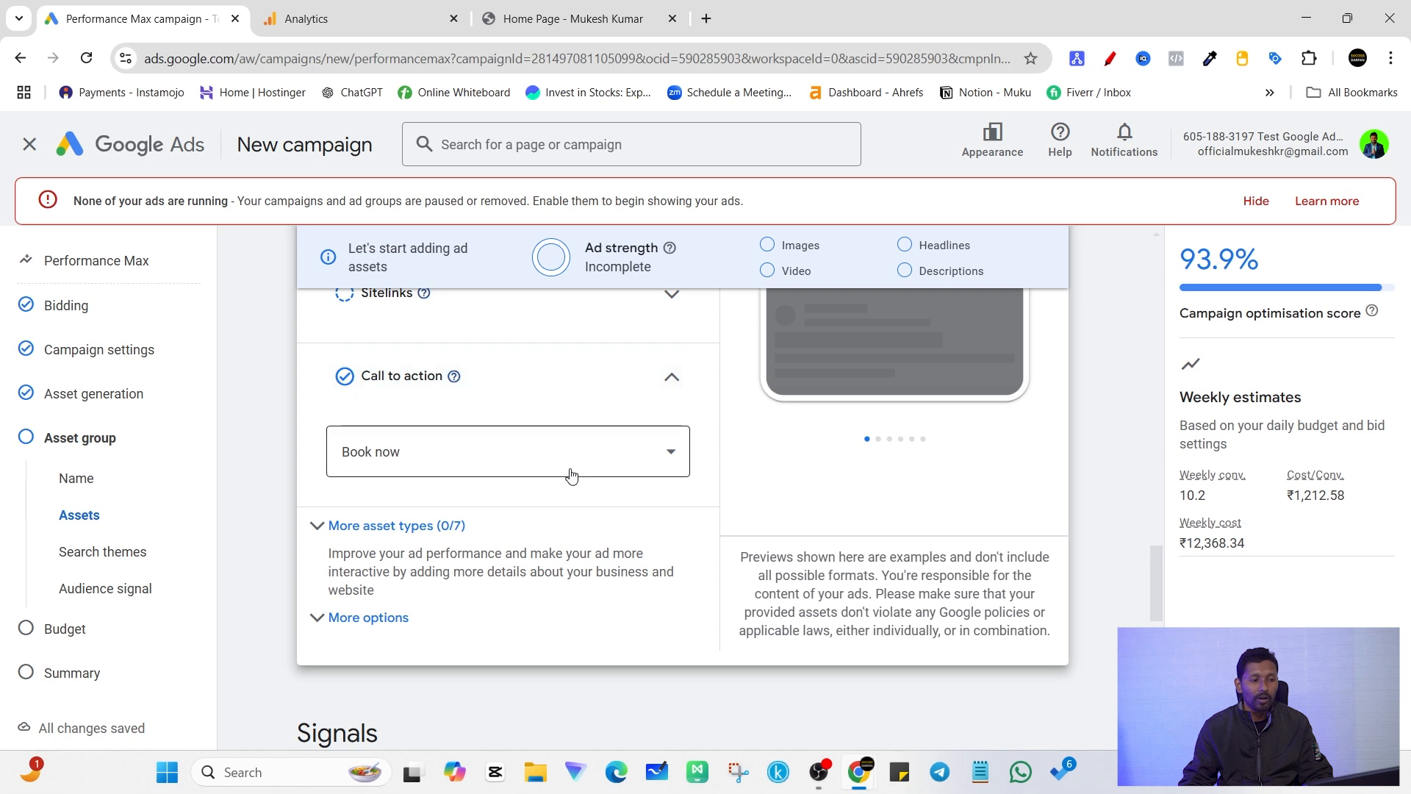
pyautogui.scroll(-6, 598, 495)
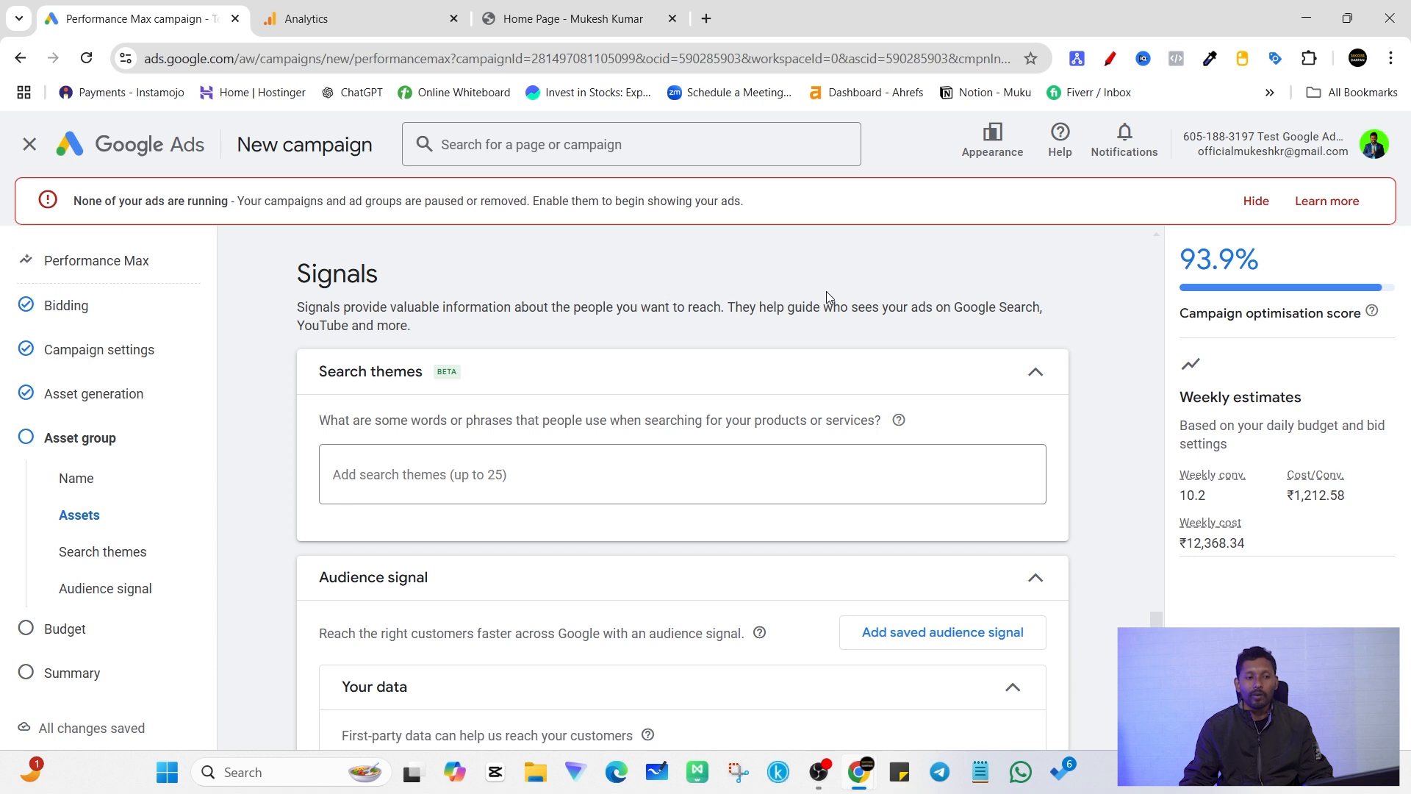
# Step: Examine the search themes and audience signal sections under Signals, collapsing search themes without adding any
pyautogui.scroll(-1, 651, 437)
pyautogui.scroll(2, 528, 512)
pyautogui.moveTo(297, 367); pyautogui.dragTo(587, 372)
pyautogui.click(591, 376)
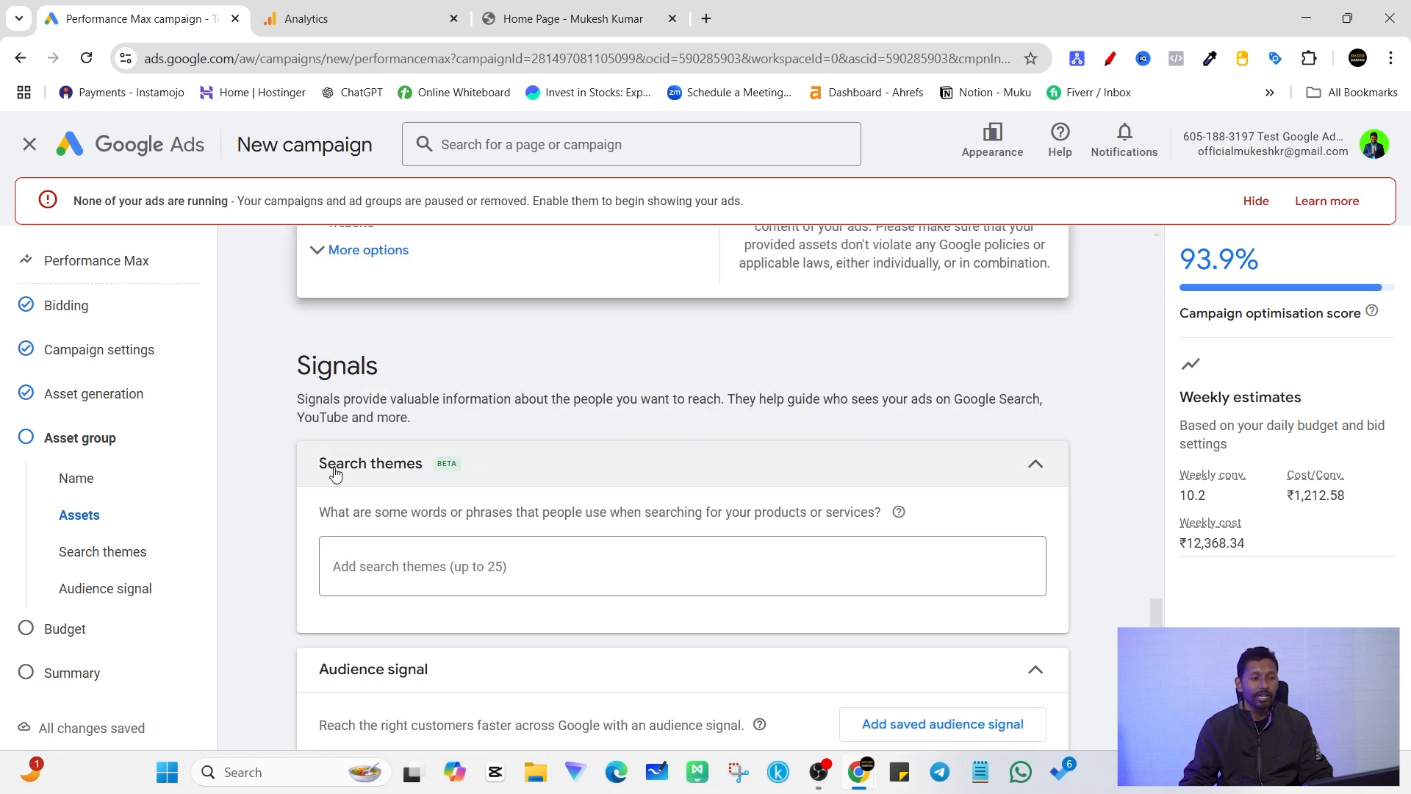
pyautogui.scroll(-1, 335, 472)
pyautogui.moveTo(318, 368); pyautogui.dragTo(424, 371)
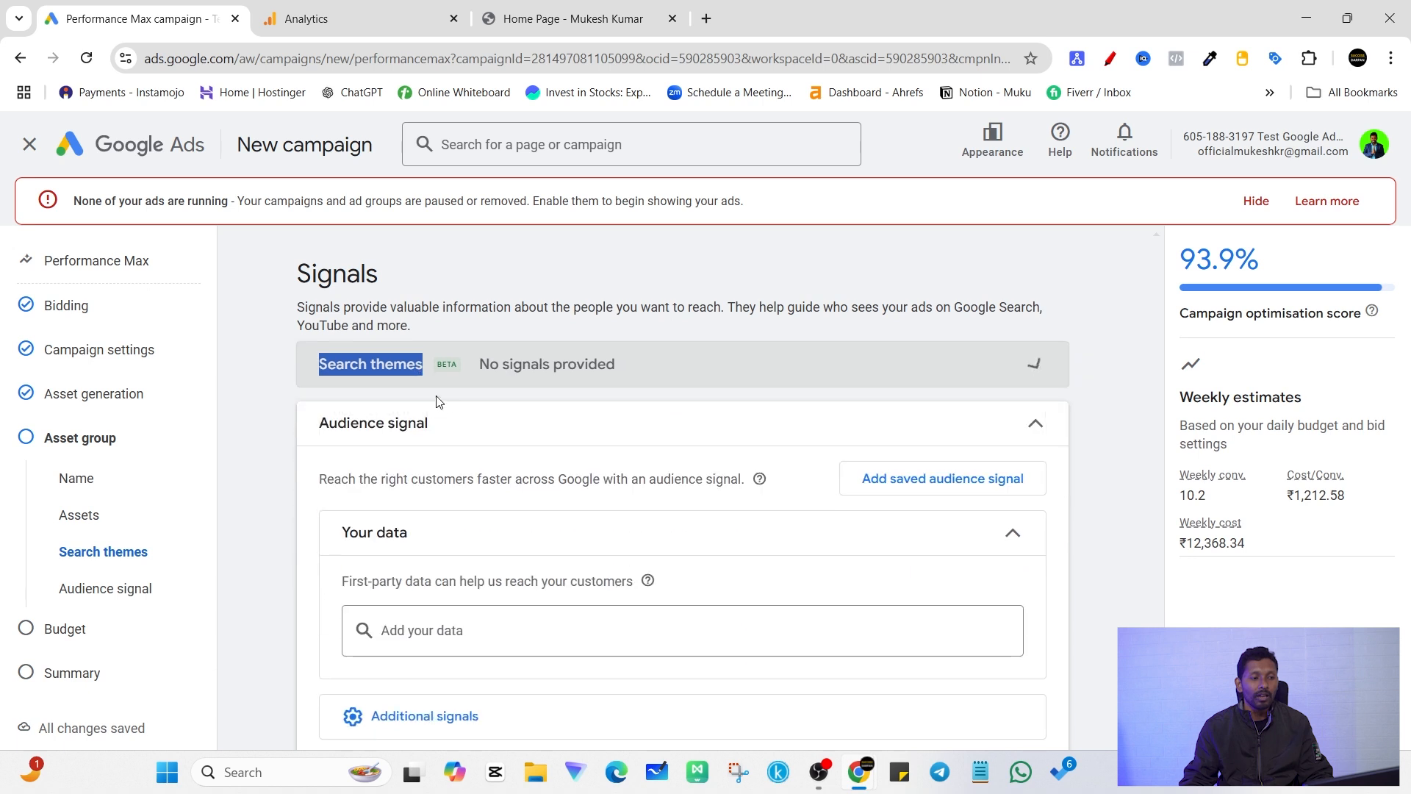
pyautogui.moveTo(322, 424); pyautogui.dragTo(448, 430)
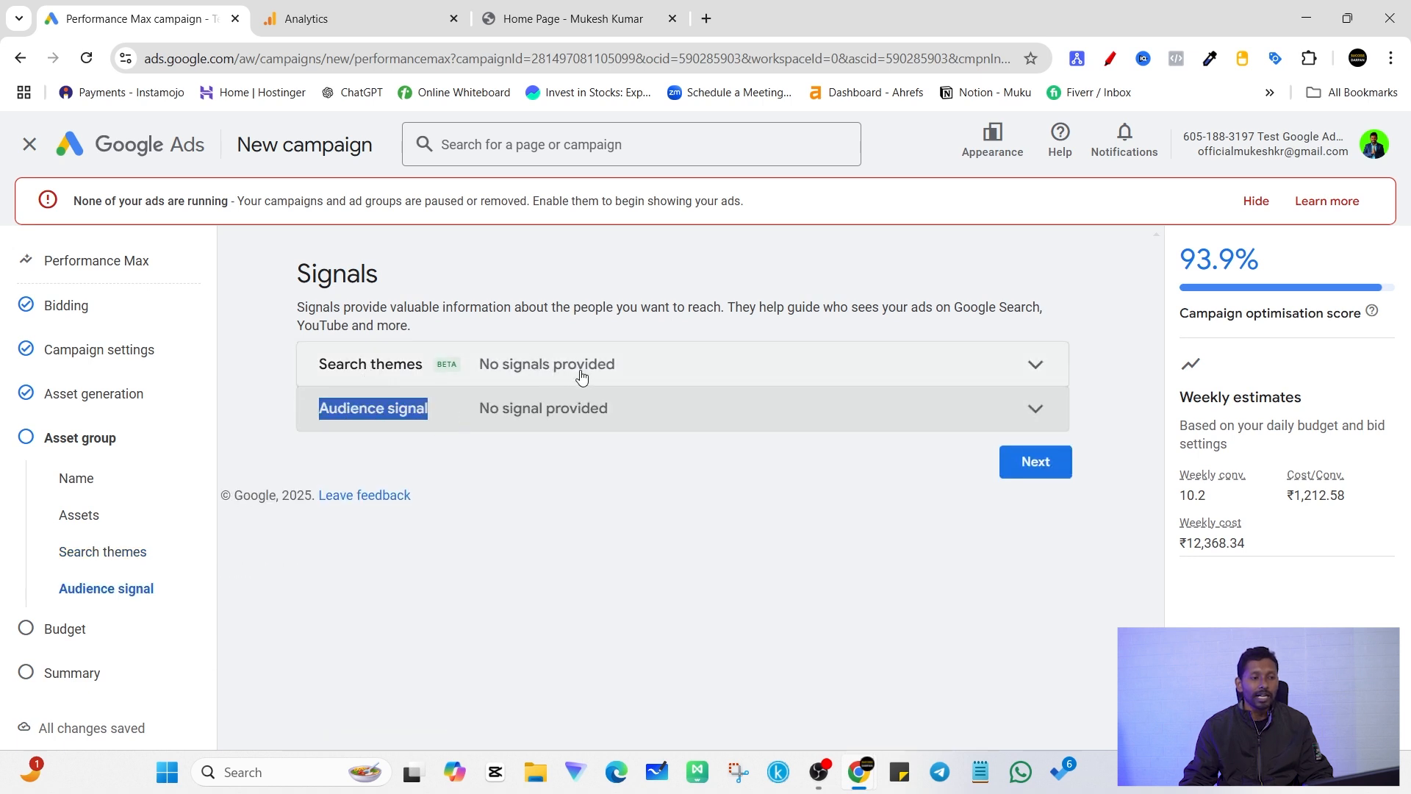
pyautogui.click(571, 422)
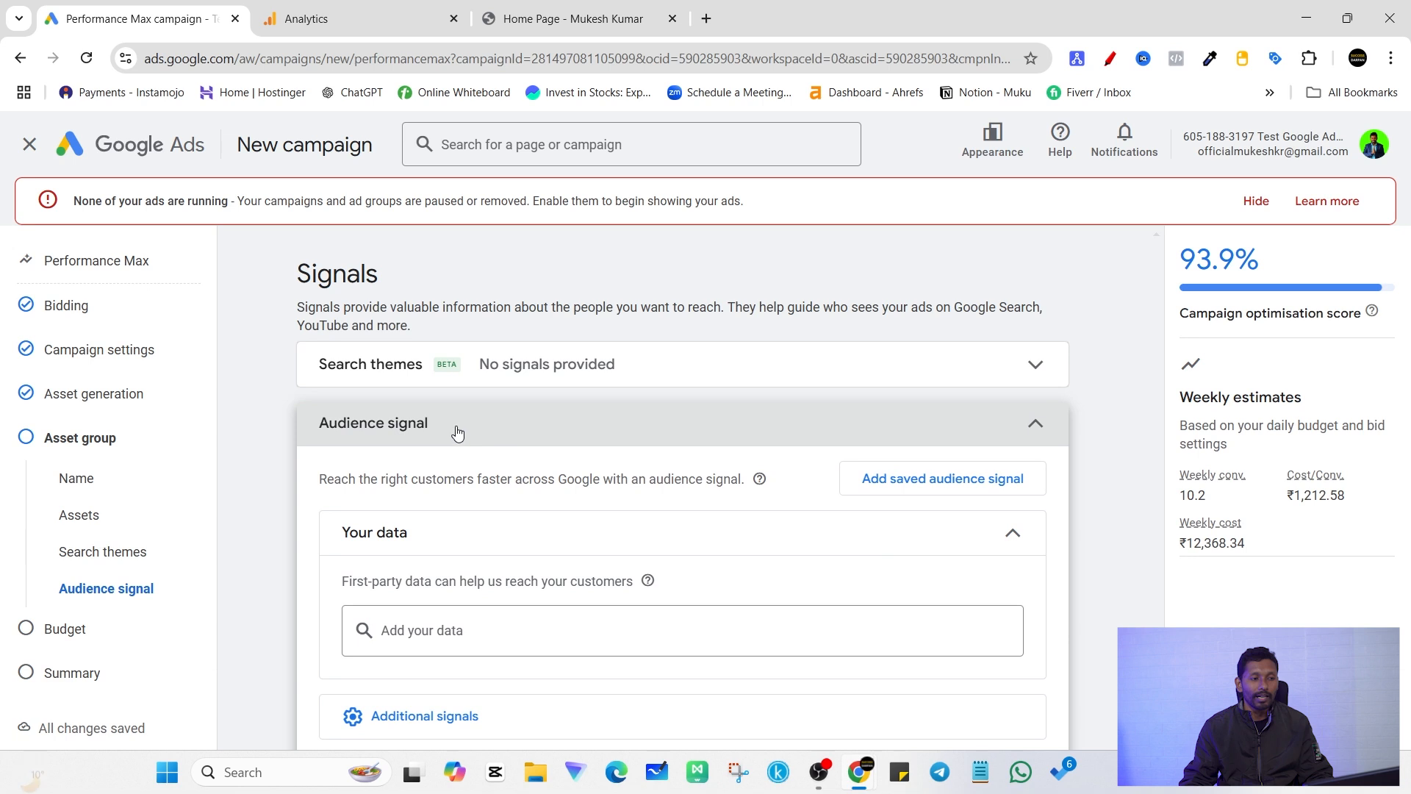
# Step: Add the "15 Days Website visitors - GA4" website visitors segment as your data in the audience signal
pyautogui.scroll(-2, 570, 488)
pyautogui.moveTo(340, 366); pyautogui.dragTo(416, 374)
pyautogui.click(375, 497)
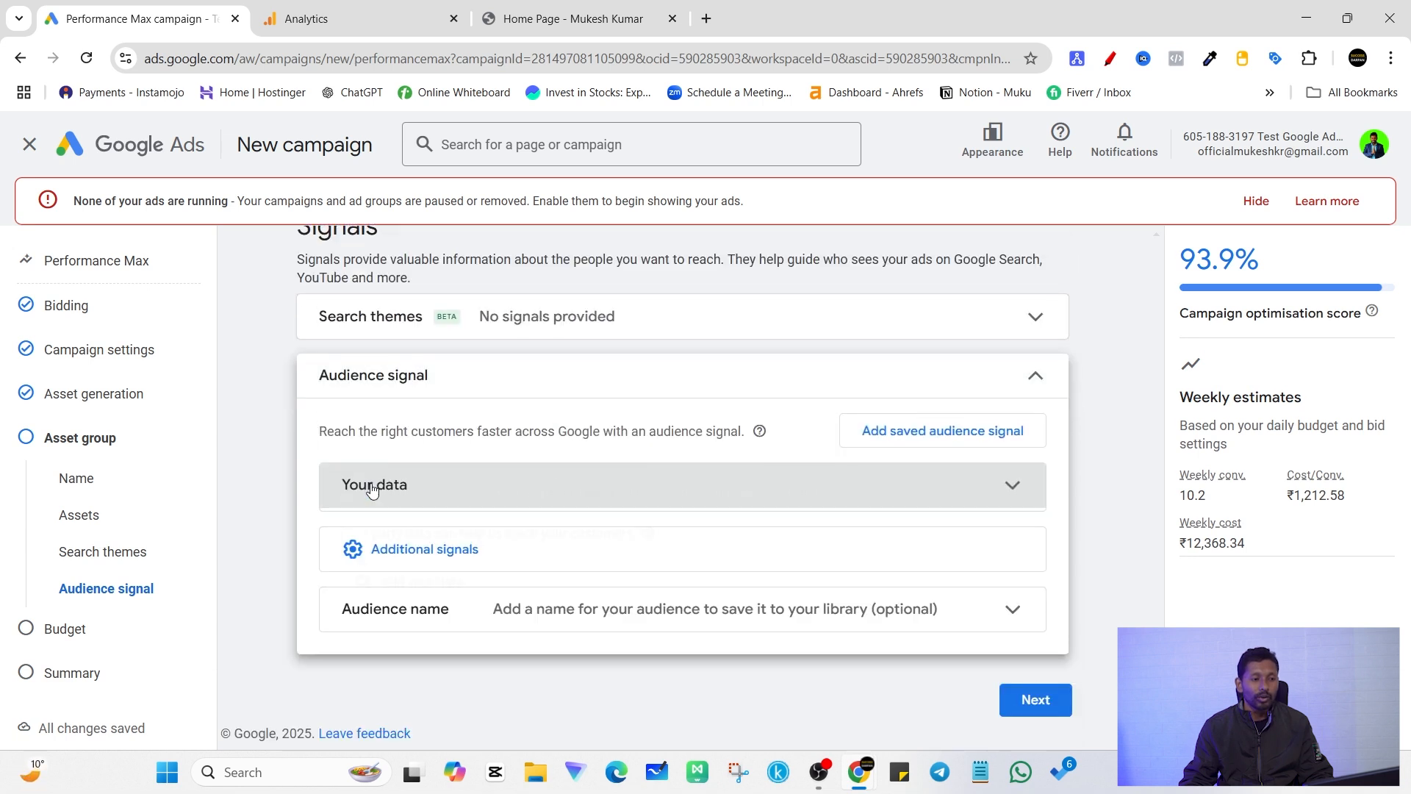
pyautogui.click(430, 464)
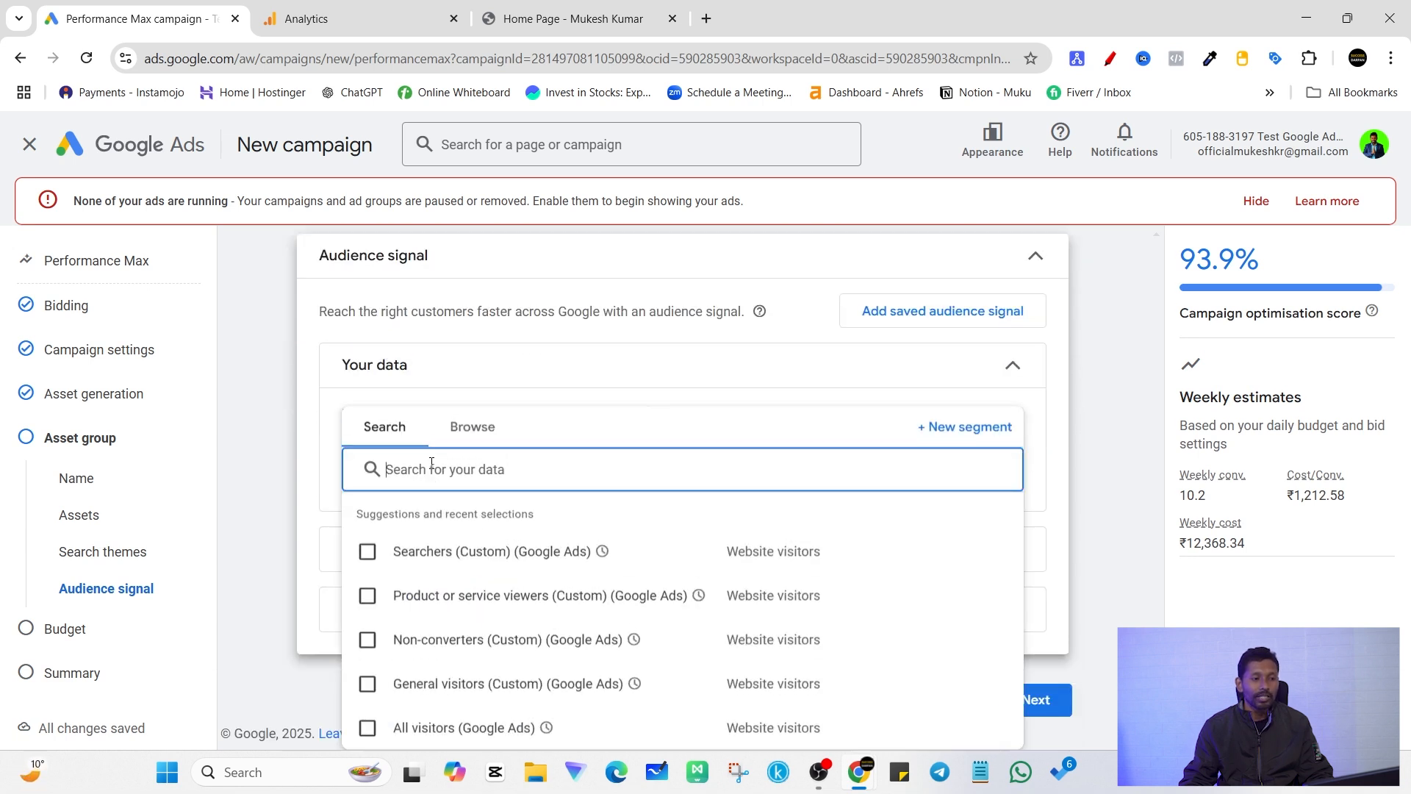
pyautogui.click(473, 426)
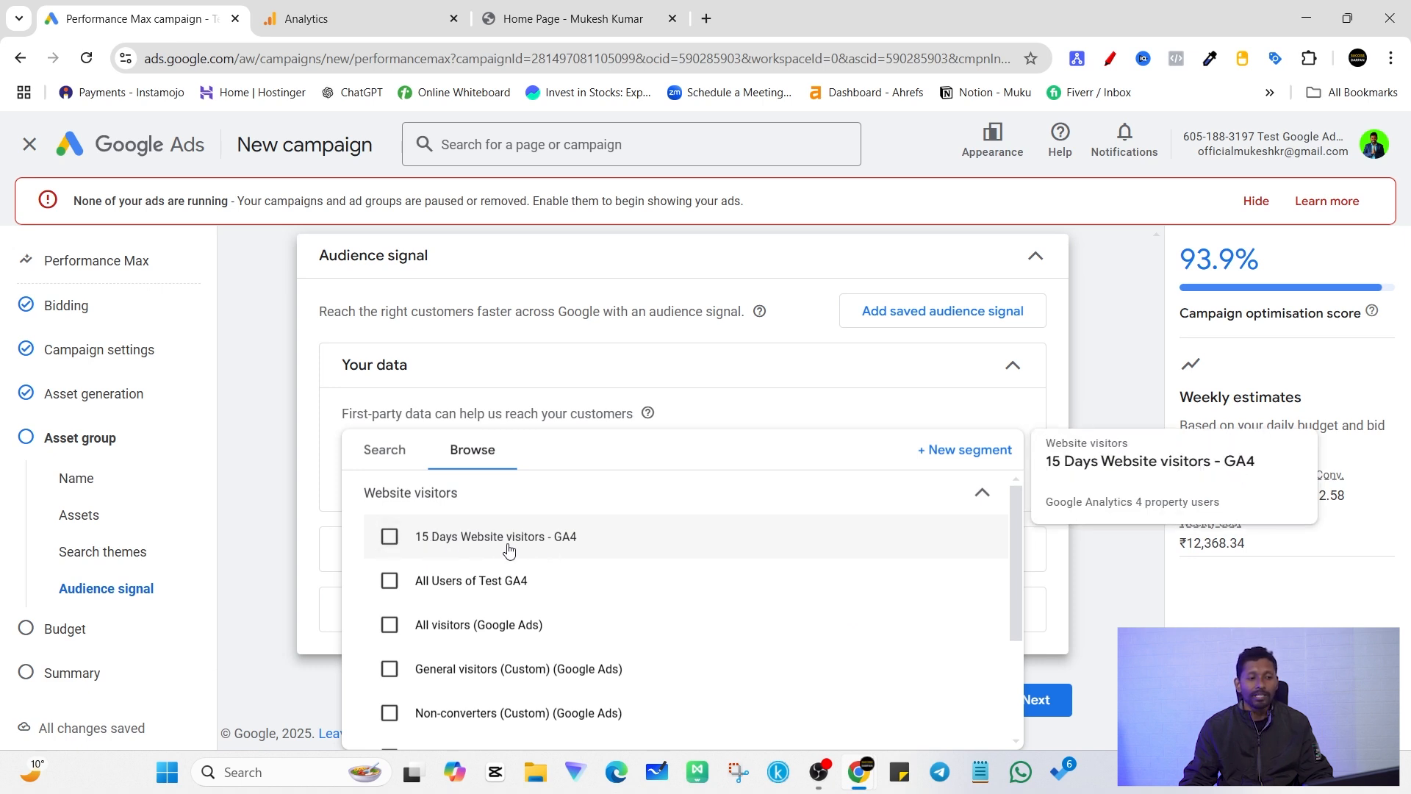
pyautogui.click(391, 537)
pyautogui.click(307, 507)
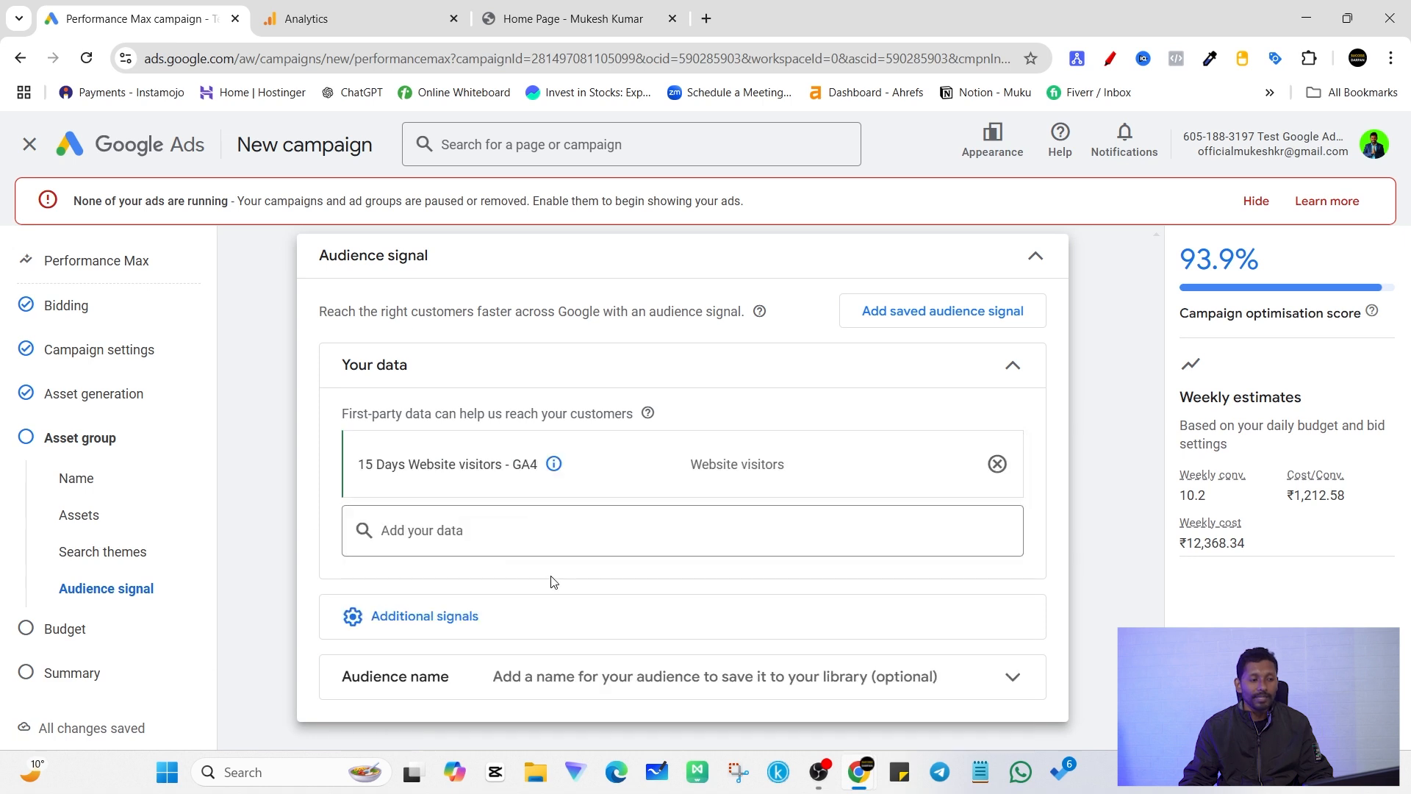
# Step: Check the details of the added website visitors segment and continue to the campaign's budget settings
pyautogui.scroll(-1, 910, 598)
pyautogui.scroll(1, 507, 501)
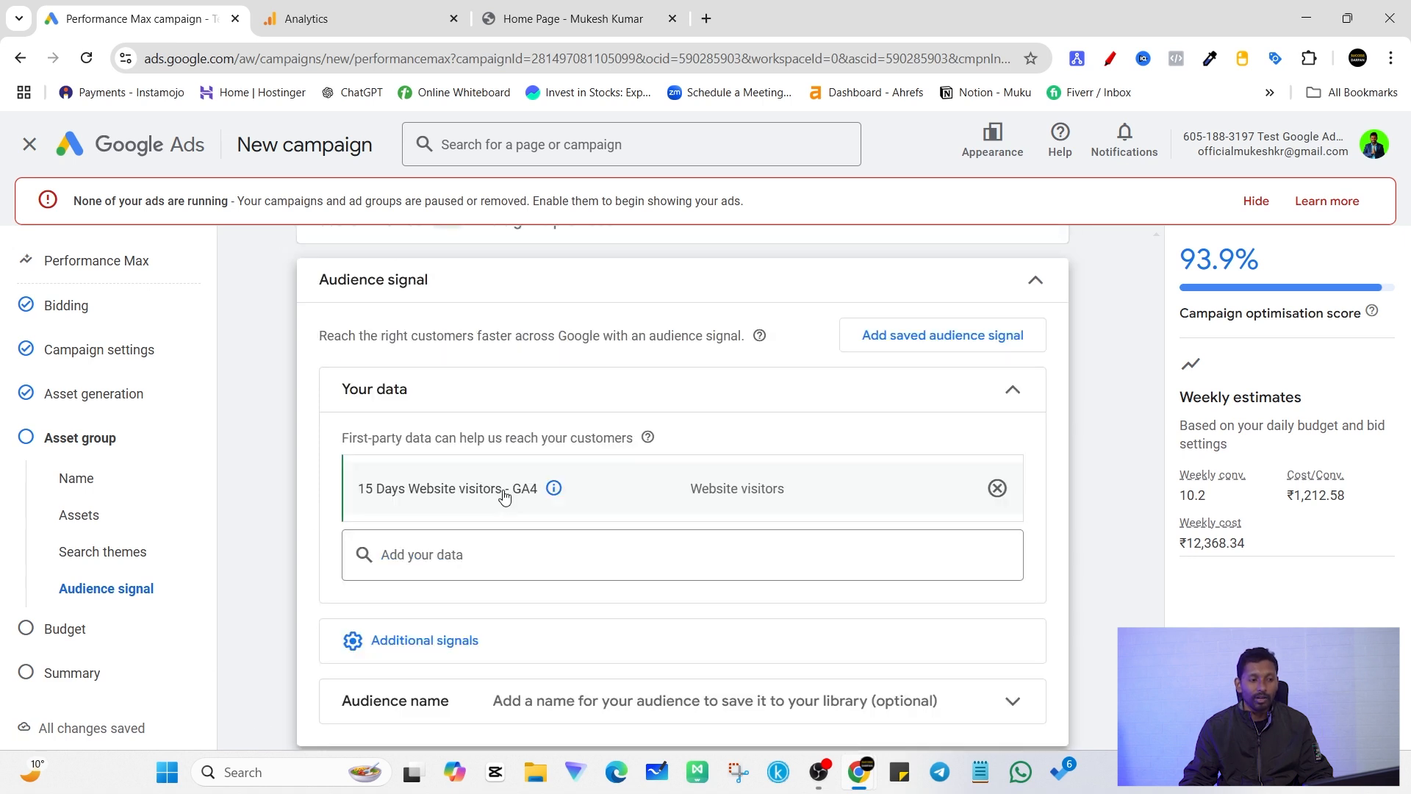
pyautogui.moveTo(490, 490)
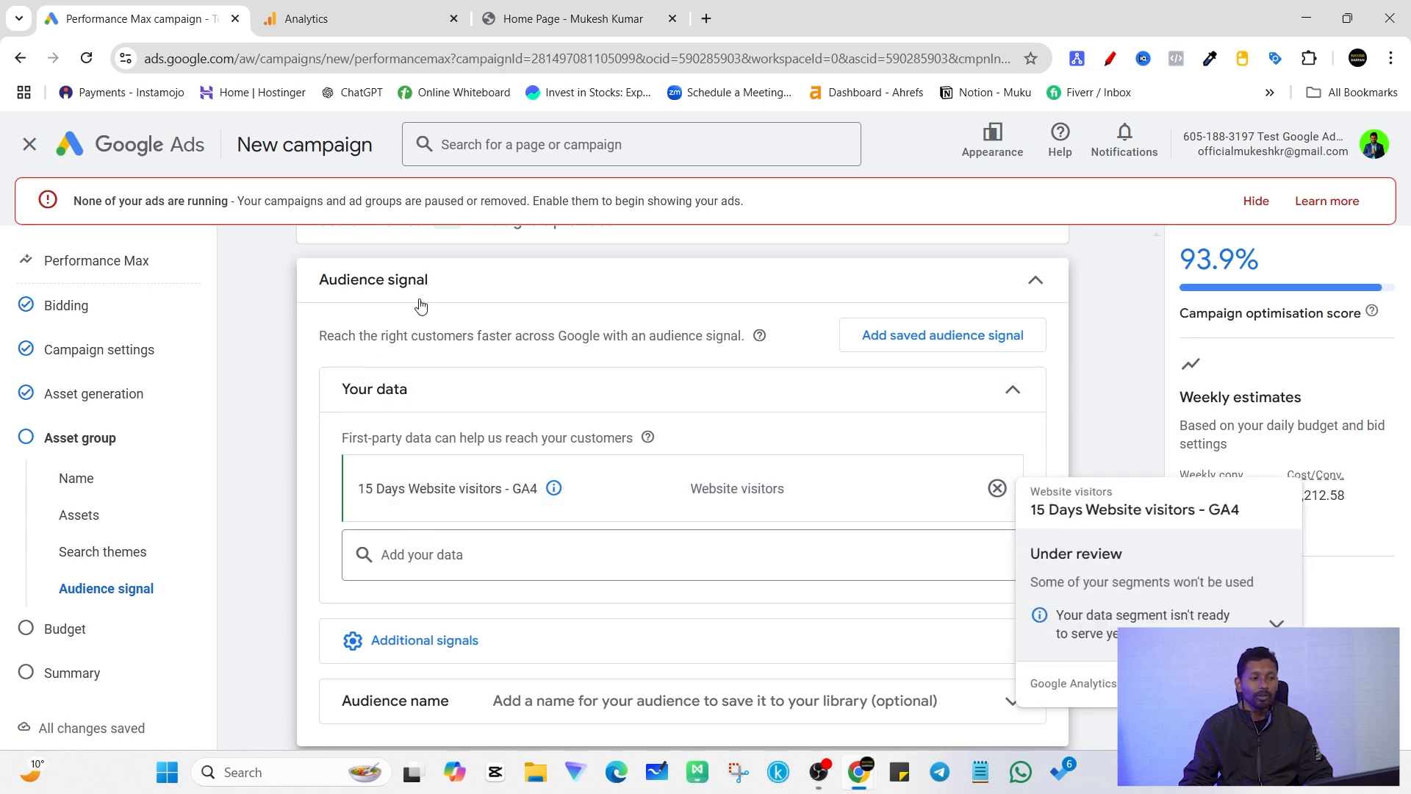
pyautogui.scroll(1, 378, 300)
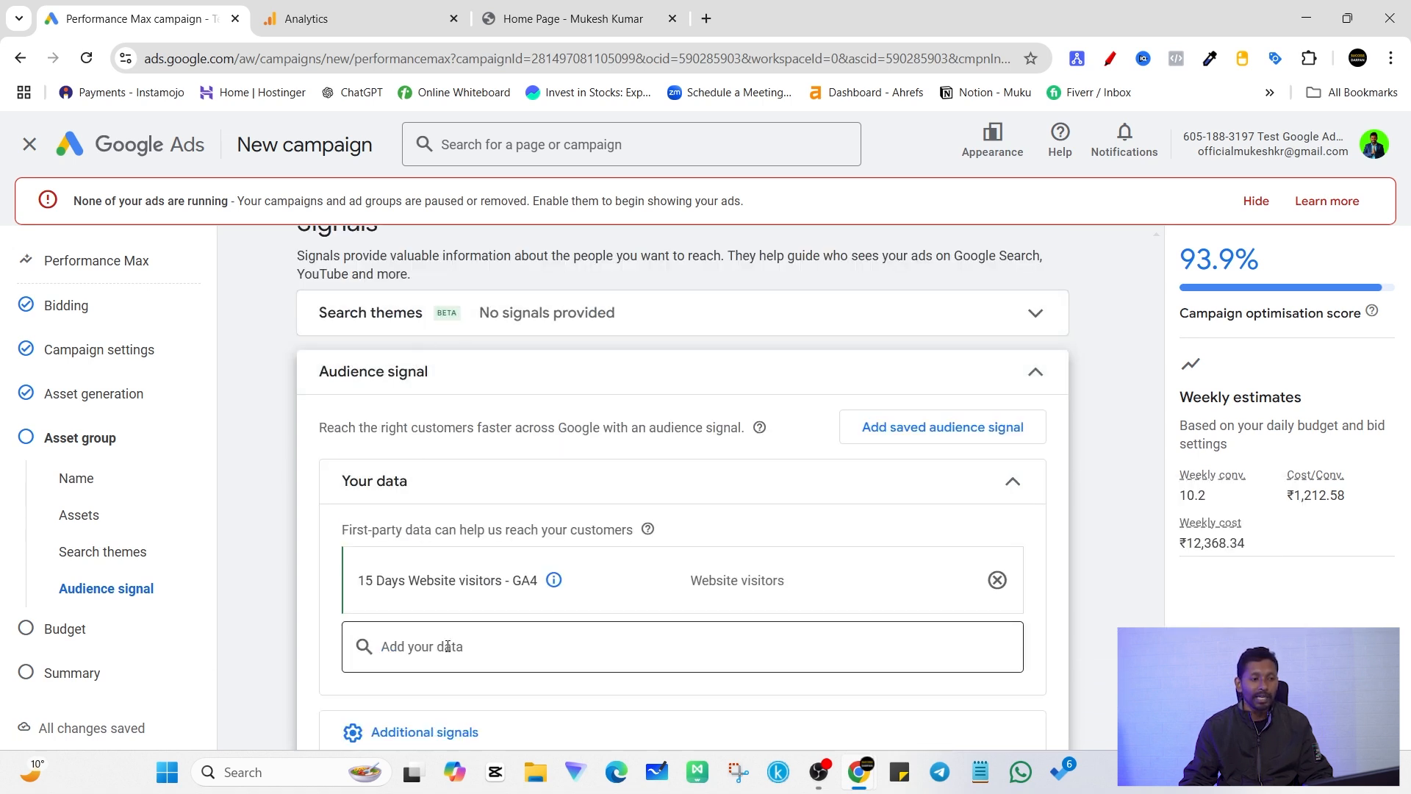
pyautogui.scroll(-1, 425, 596)
pyautogui.moveTo(401, 501)
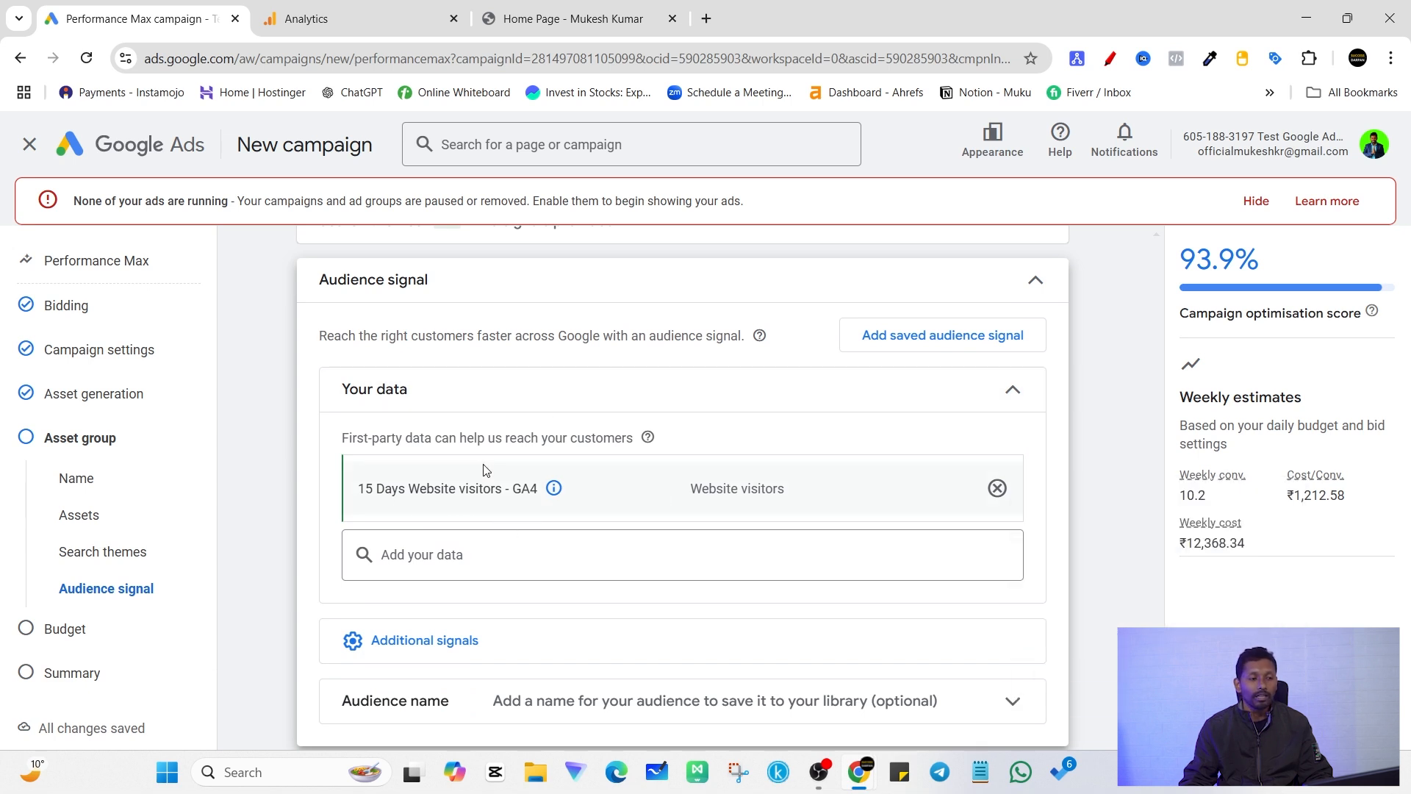
pyautogui.scroll(-2, 999, 450)
pyautogui.click(1032, 698)
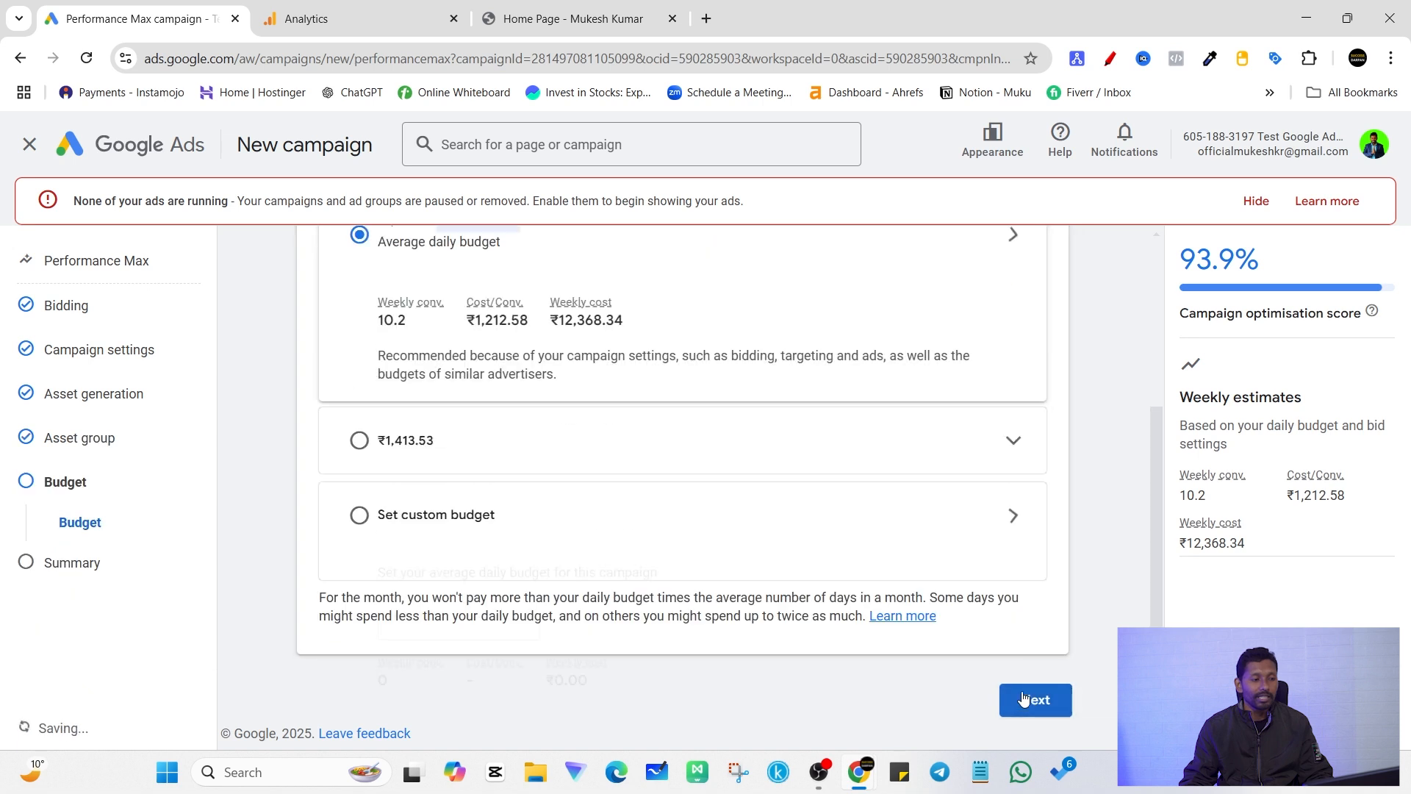
# Step: Set a custom average daily budget of ₹2000 for the campaign and continue to the summary
pyautogui.click(485, 459)
pyautogui.doubleClick(464, 482)
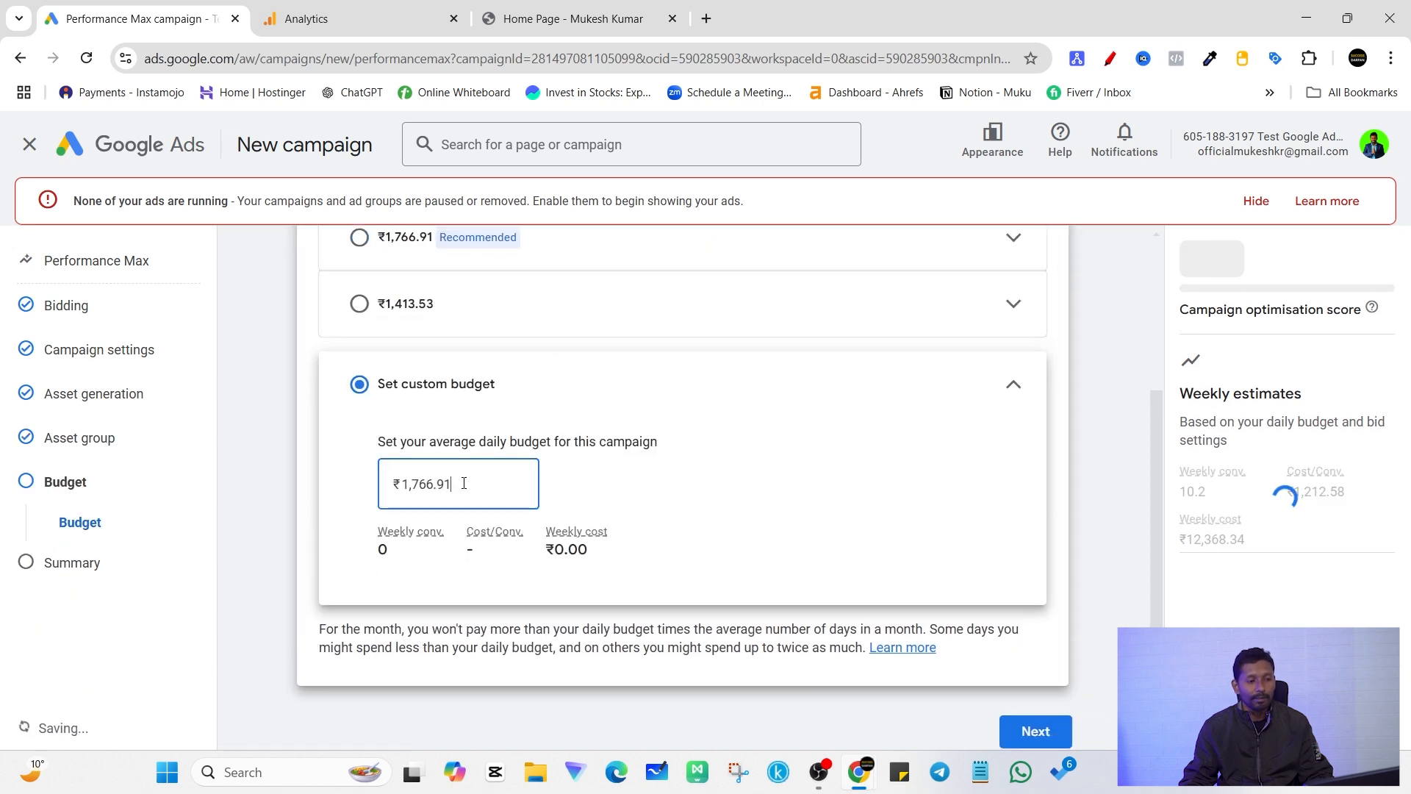
pyautogui.write('20000')
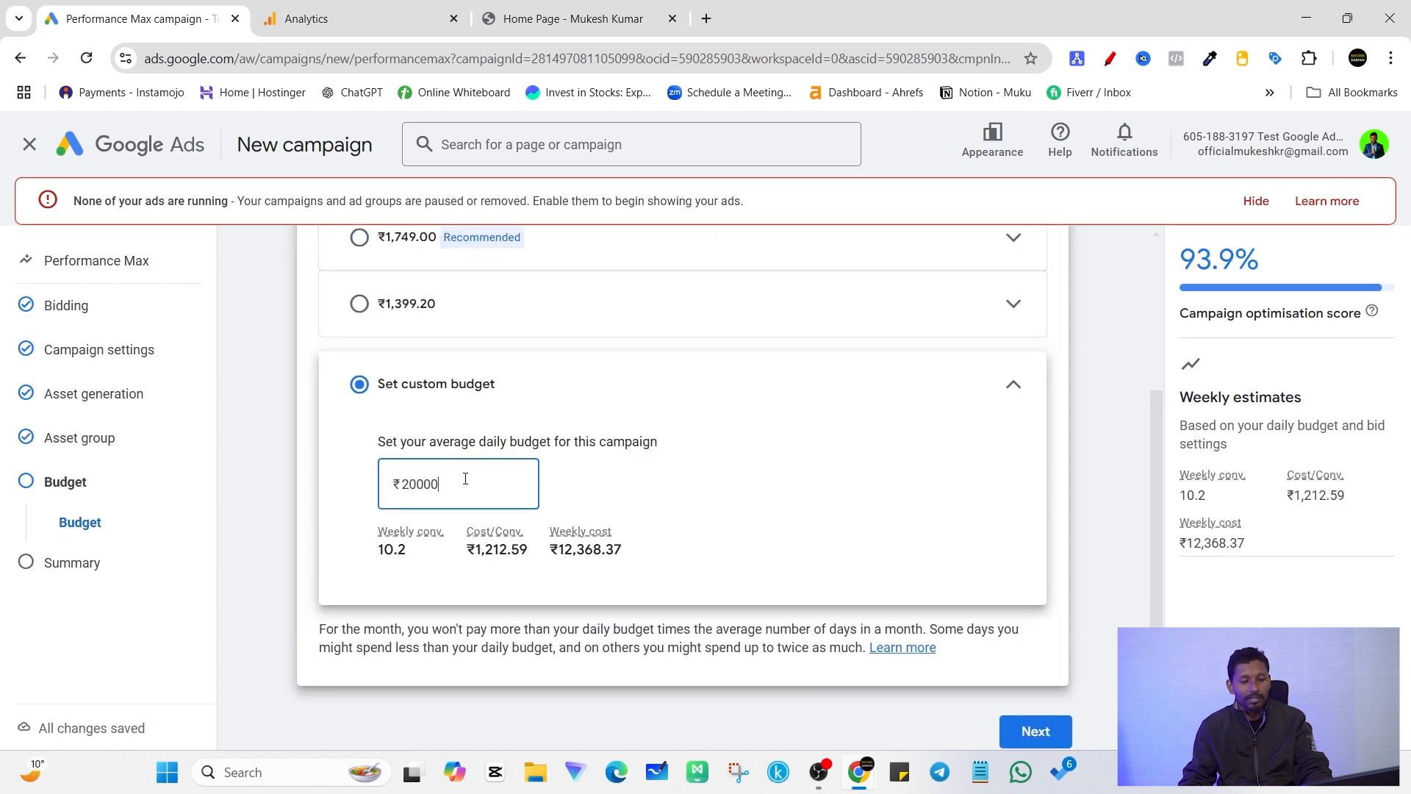
pyautogui.press('BackSpace')
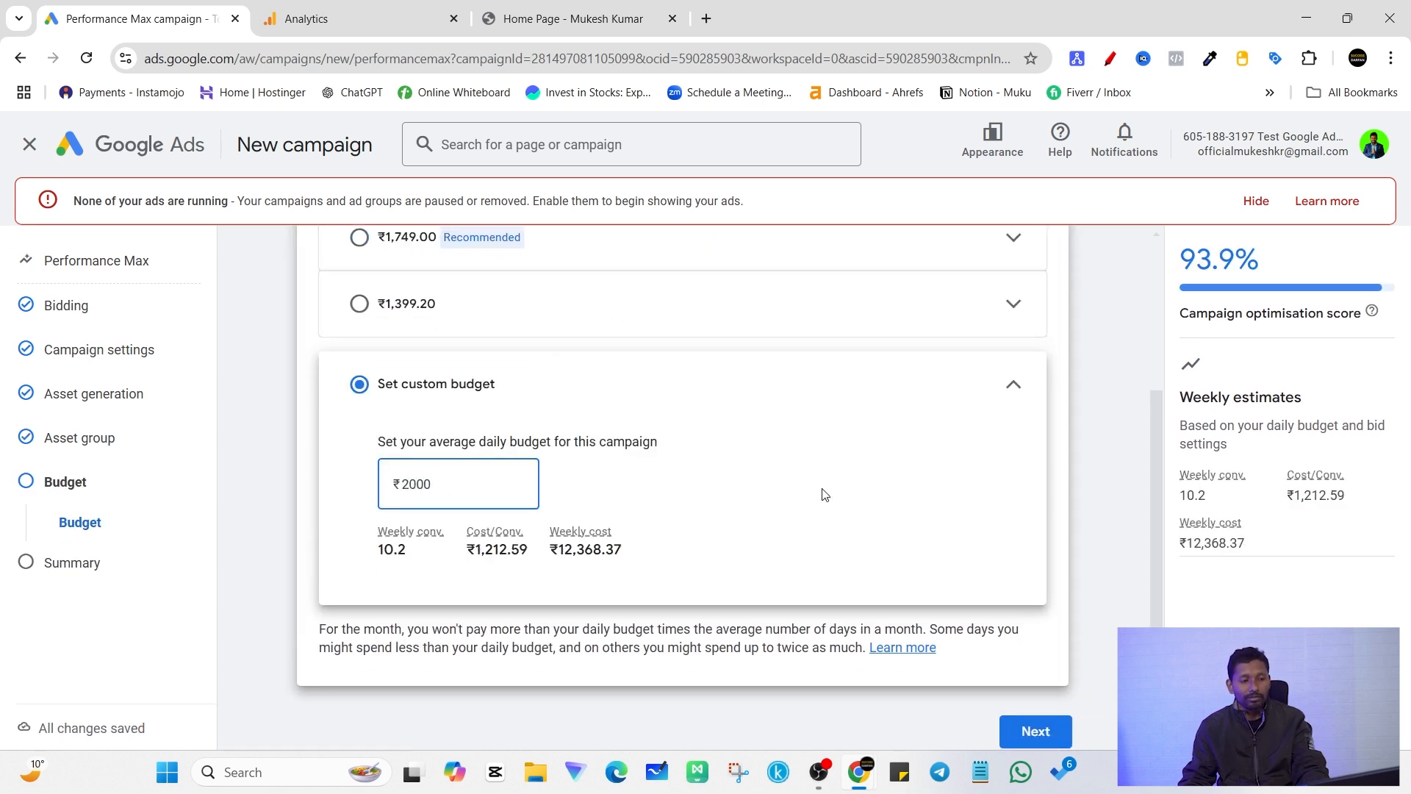
pyautogui.click(1070, 494)
pyautogui.click(1040, 731)
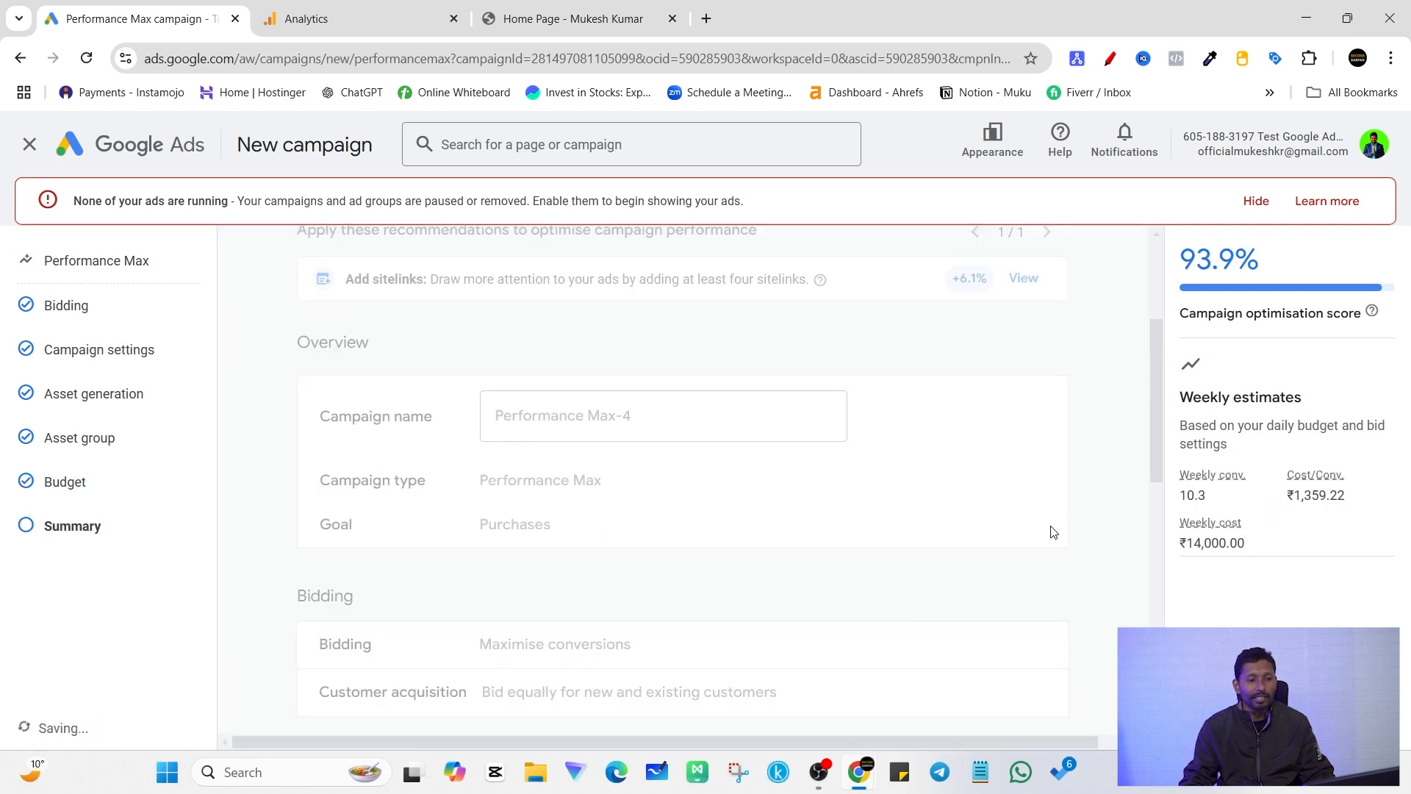